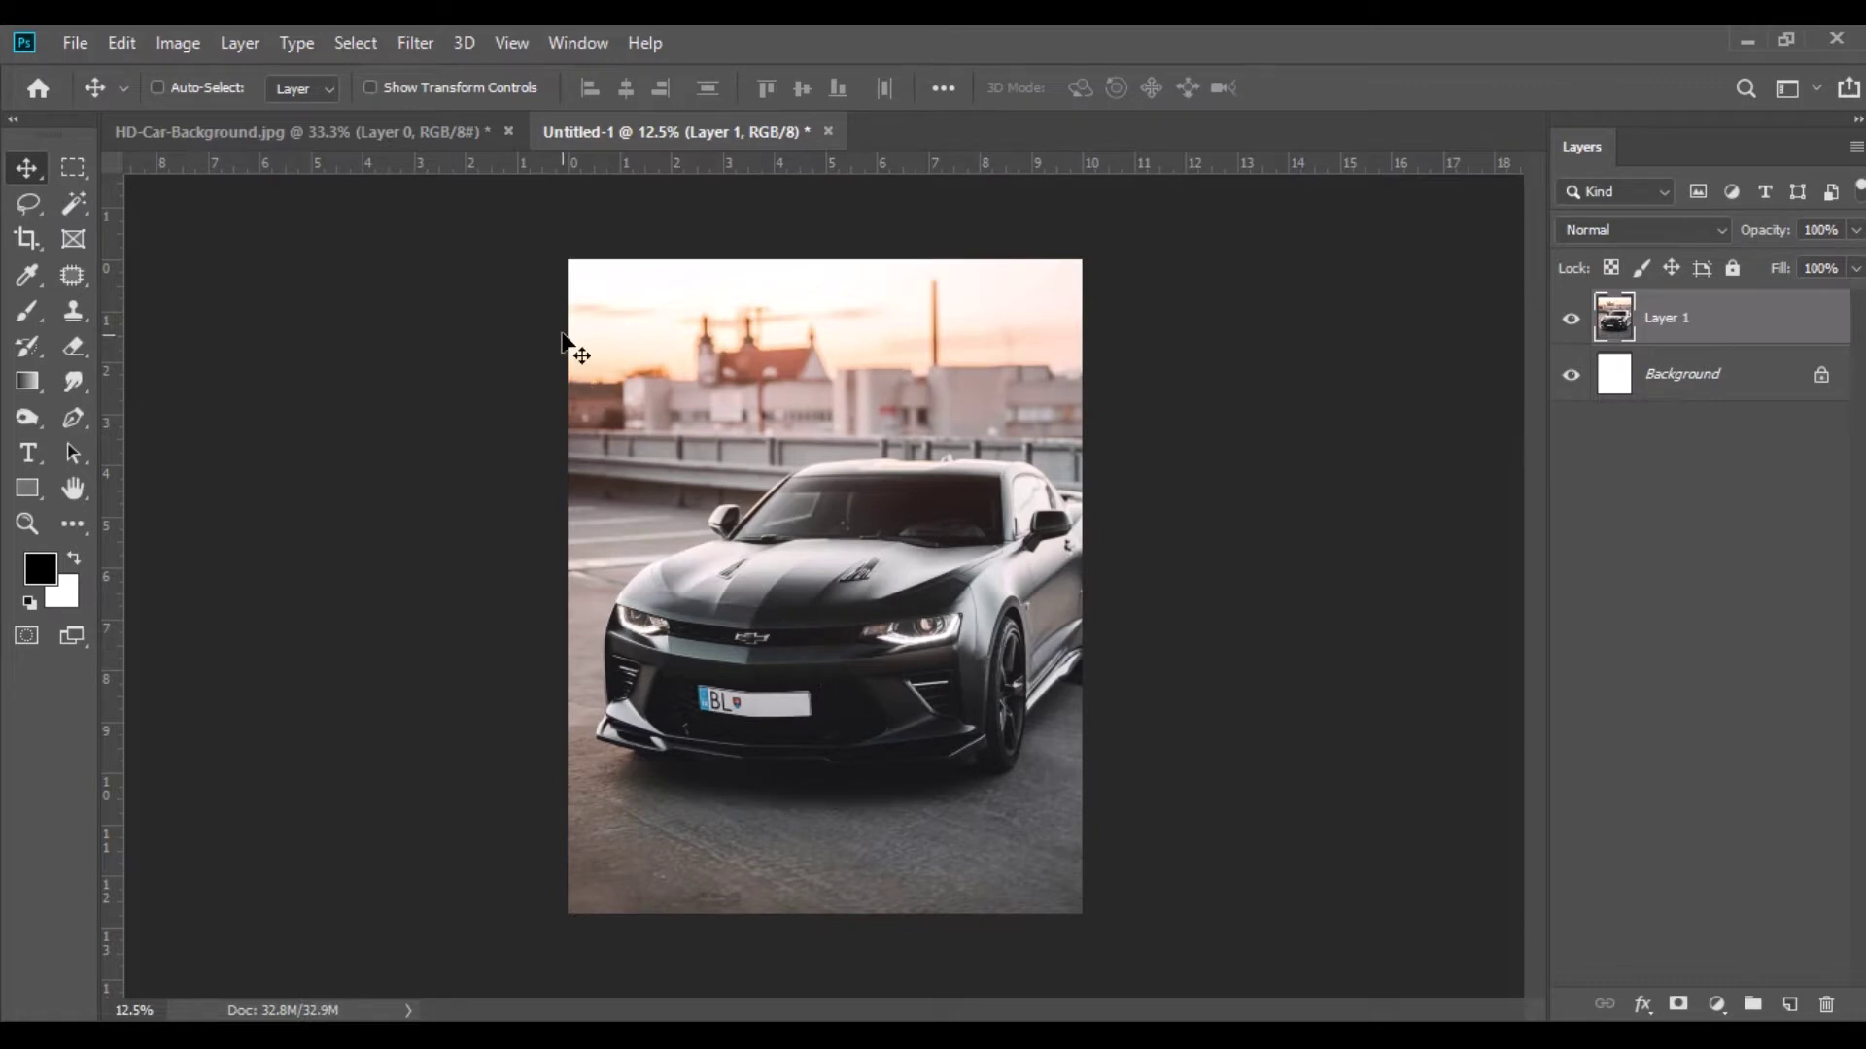
# Open Layer 1 in Camera Raw and set Exposure -0.25, Contrast +8, Highlights -78, Shadows +13, Blacks -21 and Clarity +10.
pyautogui.click(412, 44)
pyautogui.click(442, 203)
pyautogui.moveTo(1616, 724); pyautogui.dragTo(1606, 682)
pyautogui.moveTo(1618, 816); pyautogui.dragTo(1488, 775)
pyautogui.moveTo(1618, 896); pyautogui.dragTo(1580, 896)
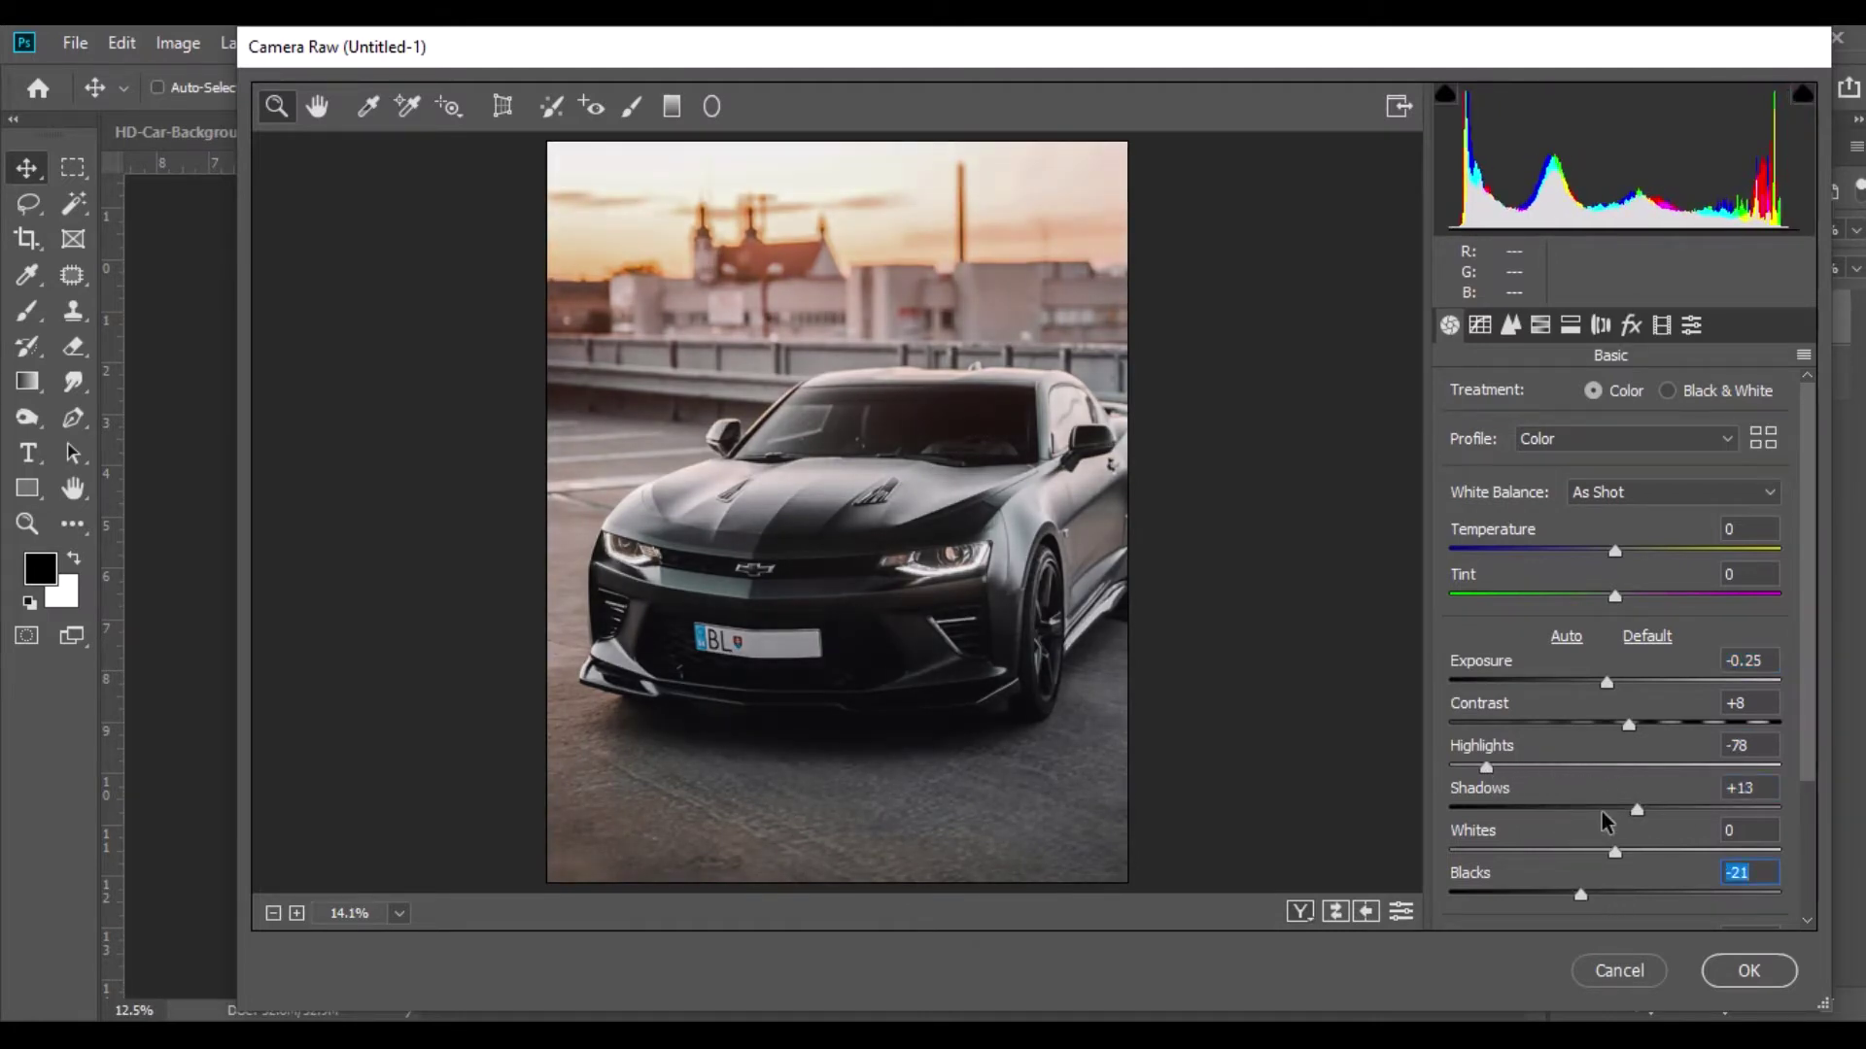
pyautogui.scroll(-3, 1608, 824)
pyautogui.moveTo(1615, 828); pyautogui.dragTo(1631, 831)
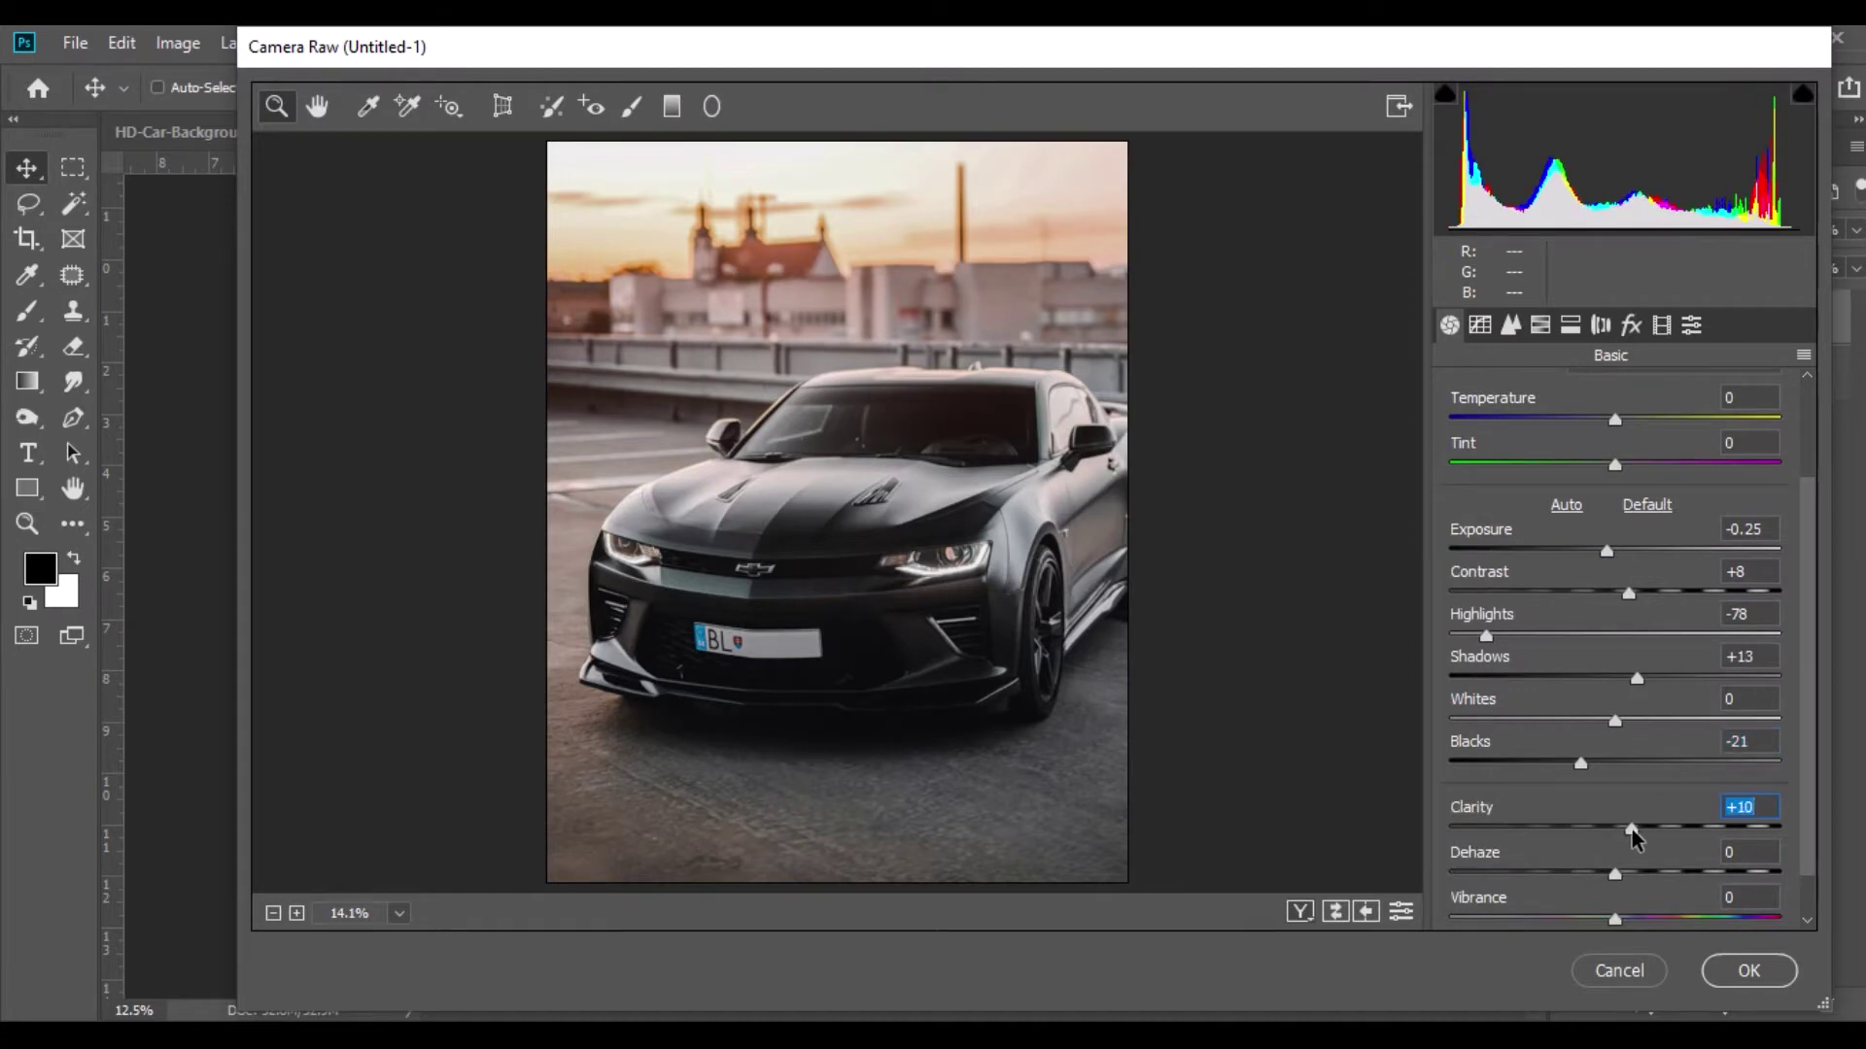
# Slightly lower the Oranges saturation in the HSL adjustments and apply the Camera Raw filter to the car photo.
pyautogui.click(1542, 326)
pyautogui.moveTo(1625, 544)
pyautogui.mouseDown()
pyautogui.moveTo(1711, 545)
pyautogui.moveTo(1500, 537)
pyautogui.moveTo(1620, 541)
pyautogui.moveTo(1607, 550)
pyautogui.mouseUp()
pyautogui.click(1712, 969)
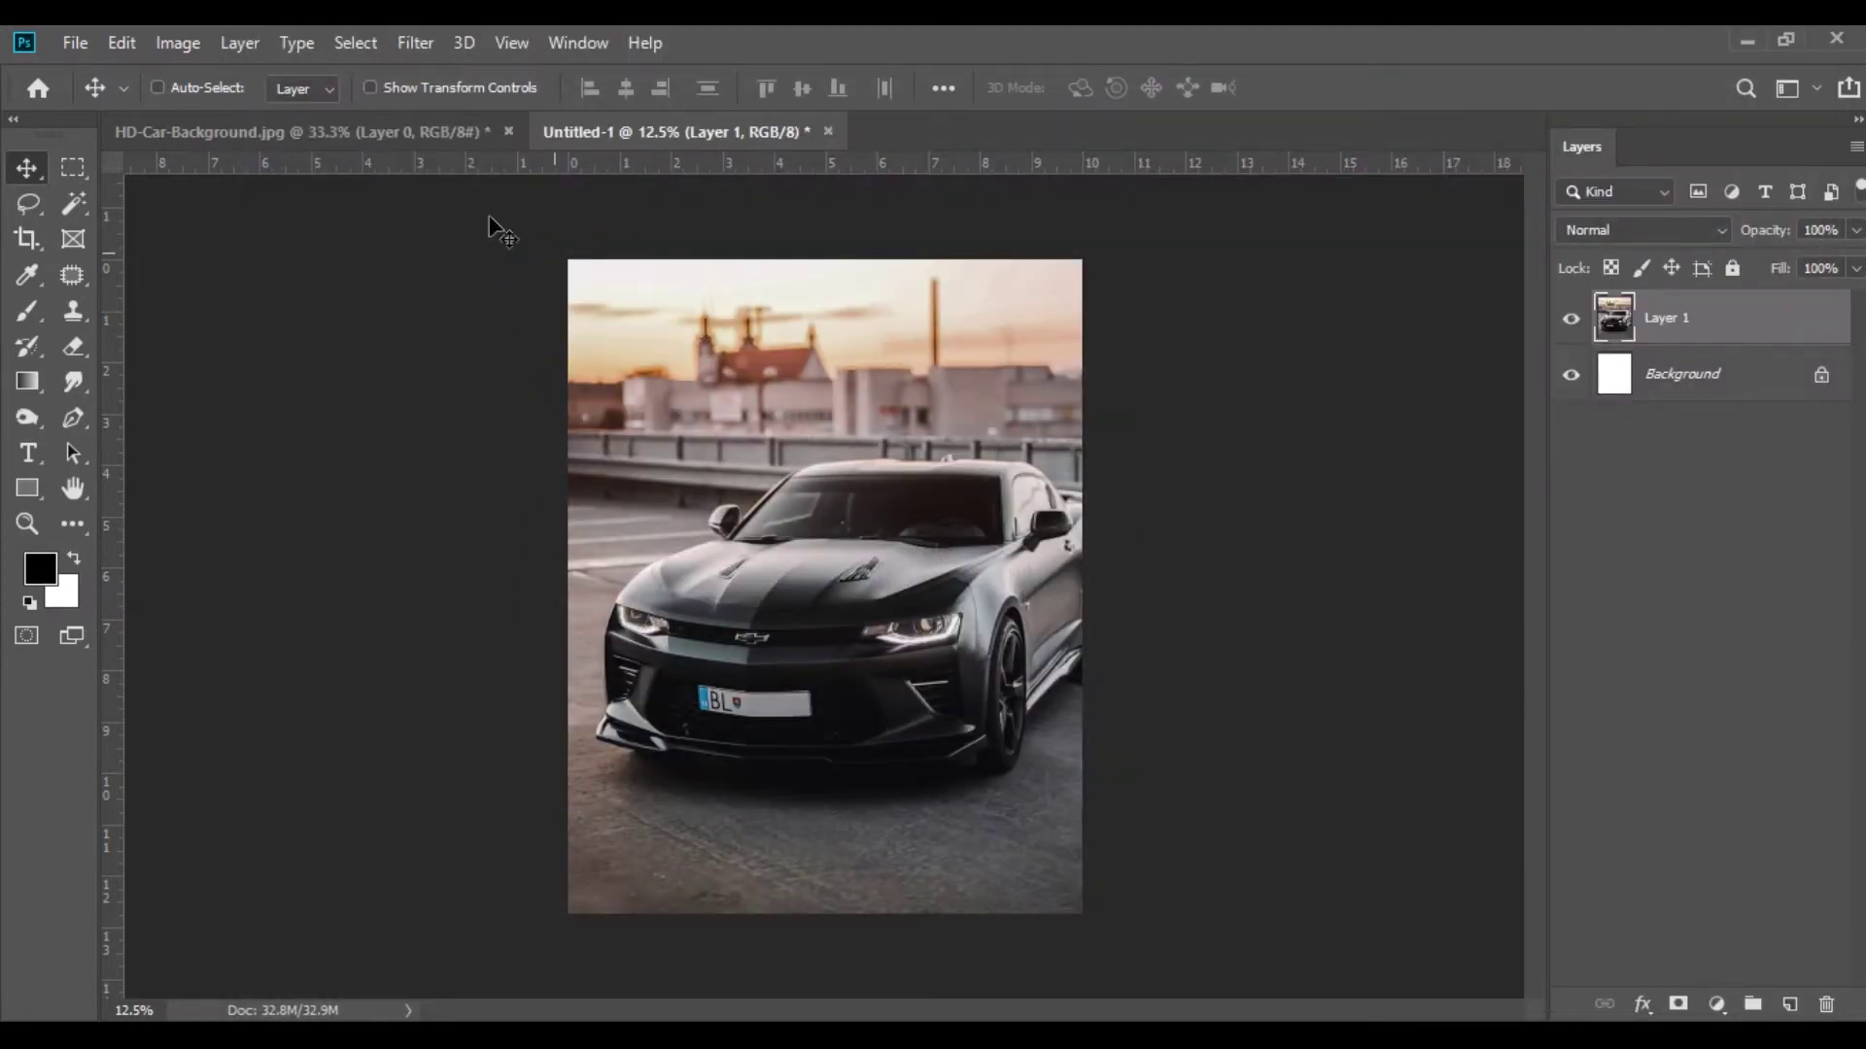
# Close HD-Car-Background.jpg without saving its changes.
pyautogui.click(403, 132)
pyautogui.click(507, 131)
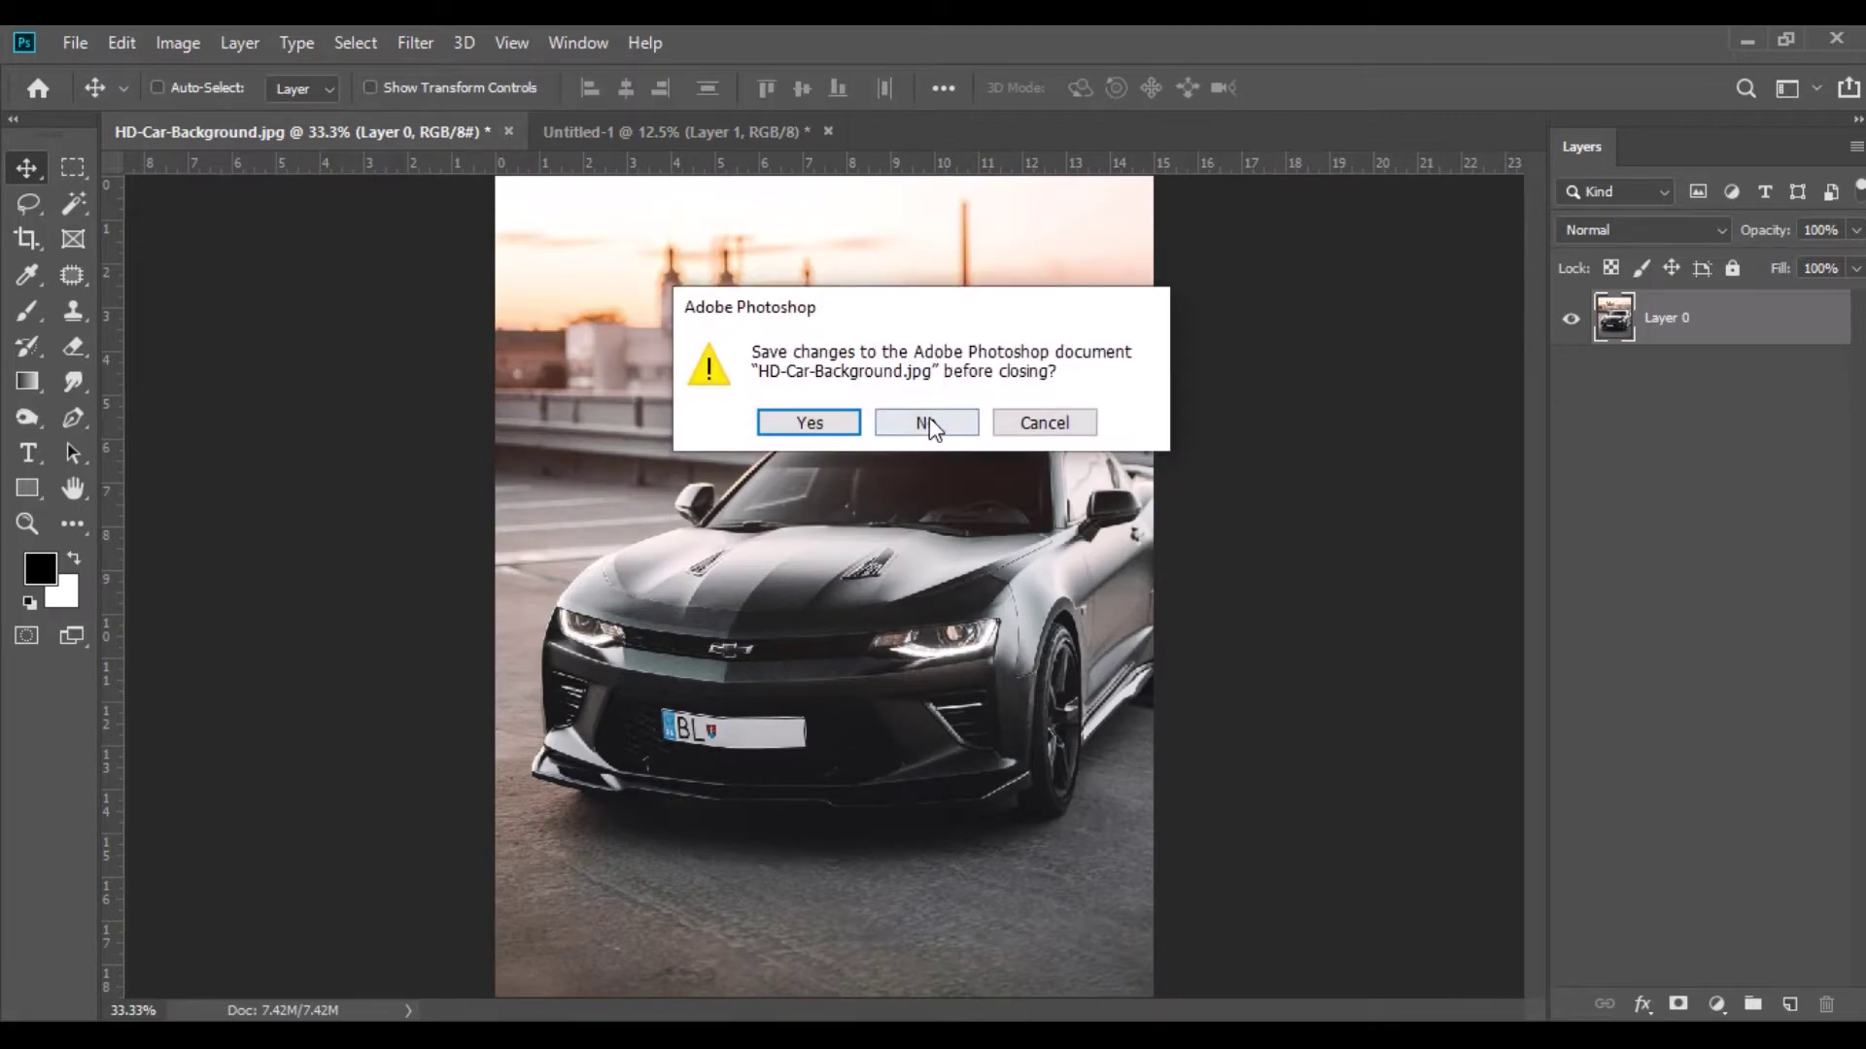
pyautogui.click(927, 424)
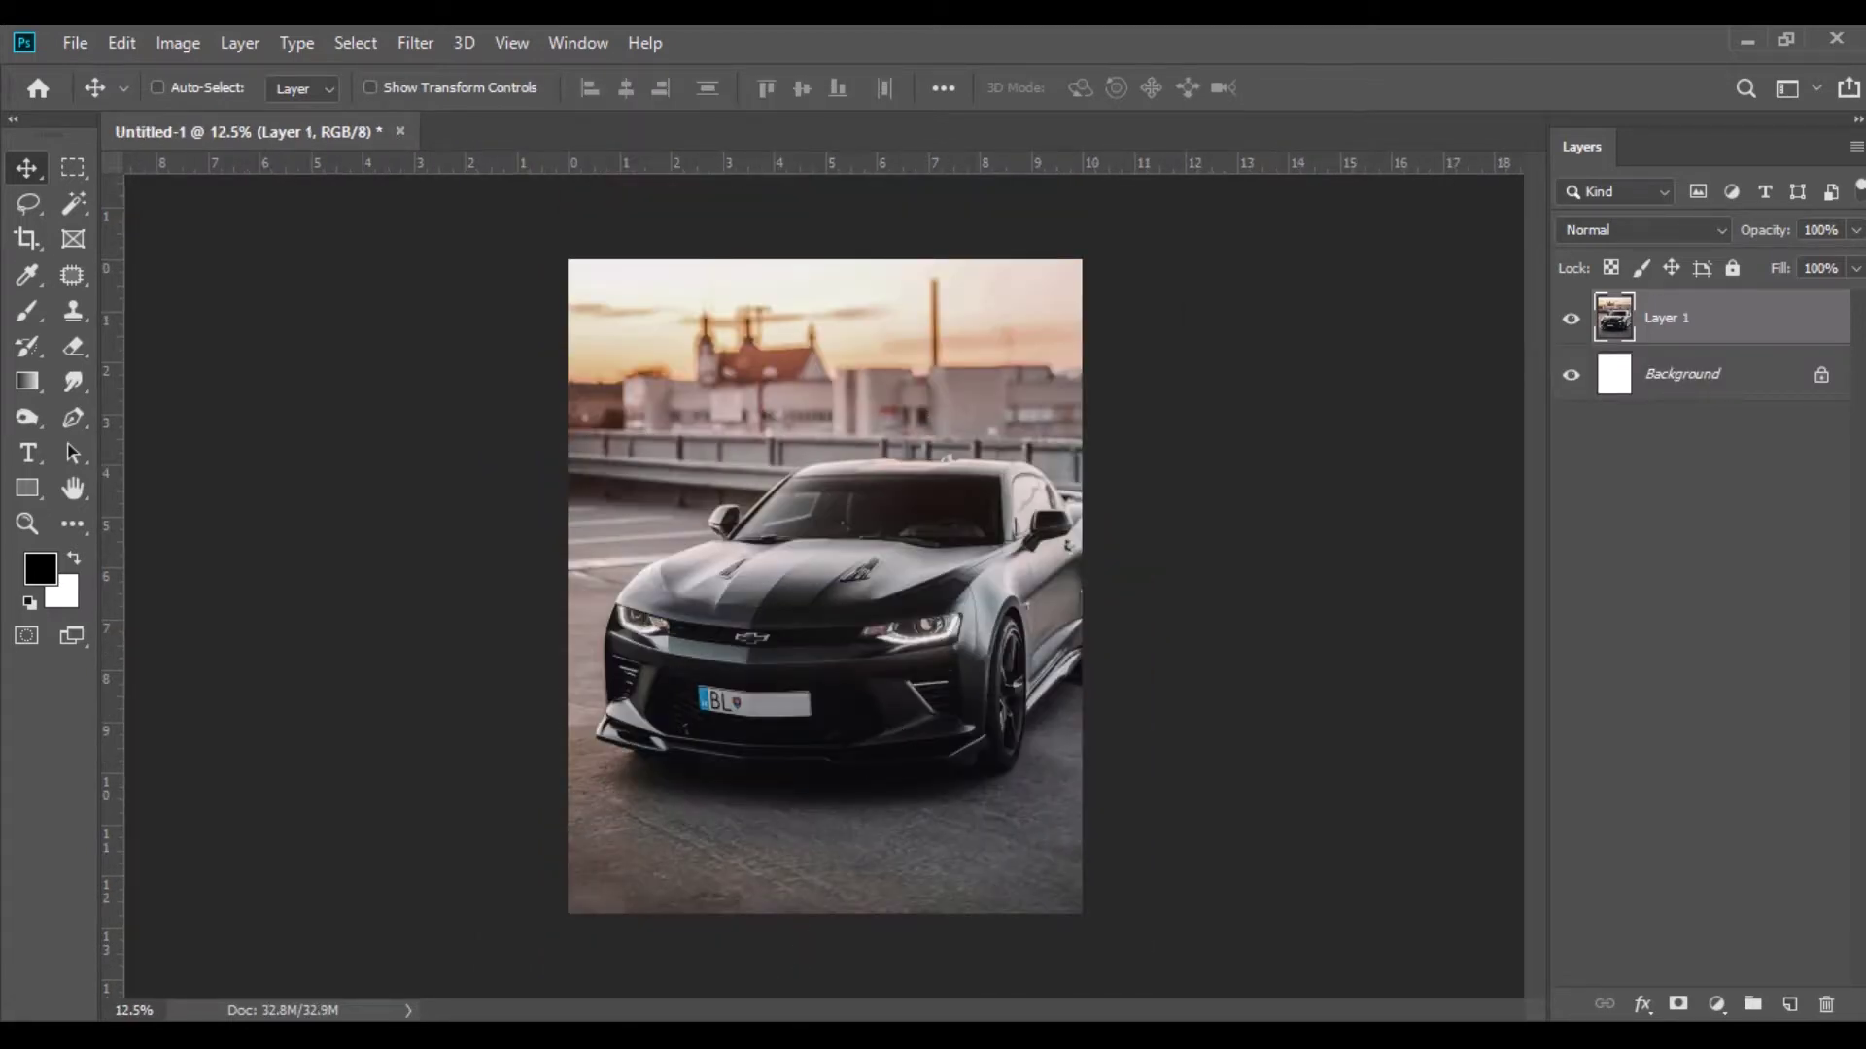
# Bring in pitbull-dog-png.png and set Highlights to -79, Shadows to -21 and Blacks to +9 in Camera Raw.
pyautogui.hotkey('alt', 'Tab')
pyautogui.moveTo(1193, 224); pyautogui.dragTo(727, 144)
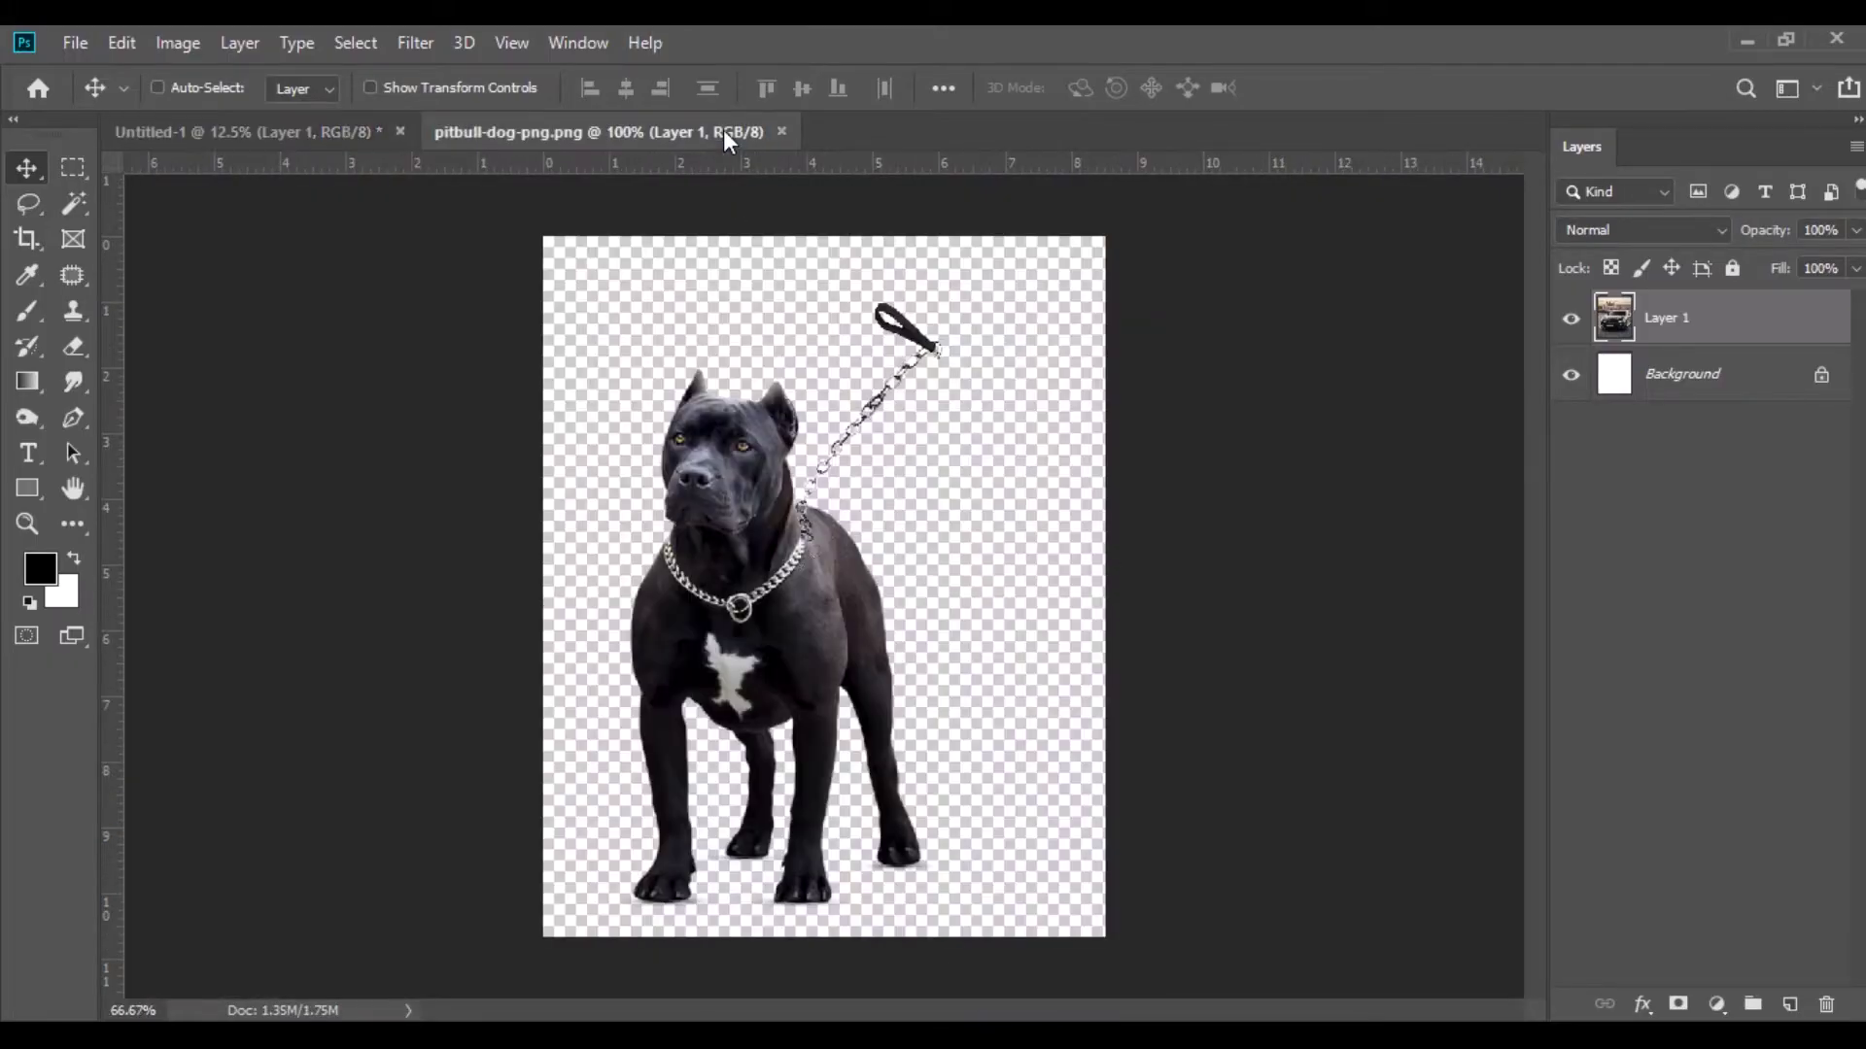
pyautogui.click(412, 44)
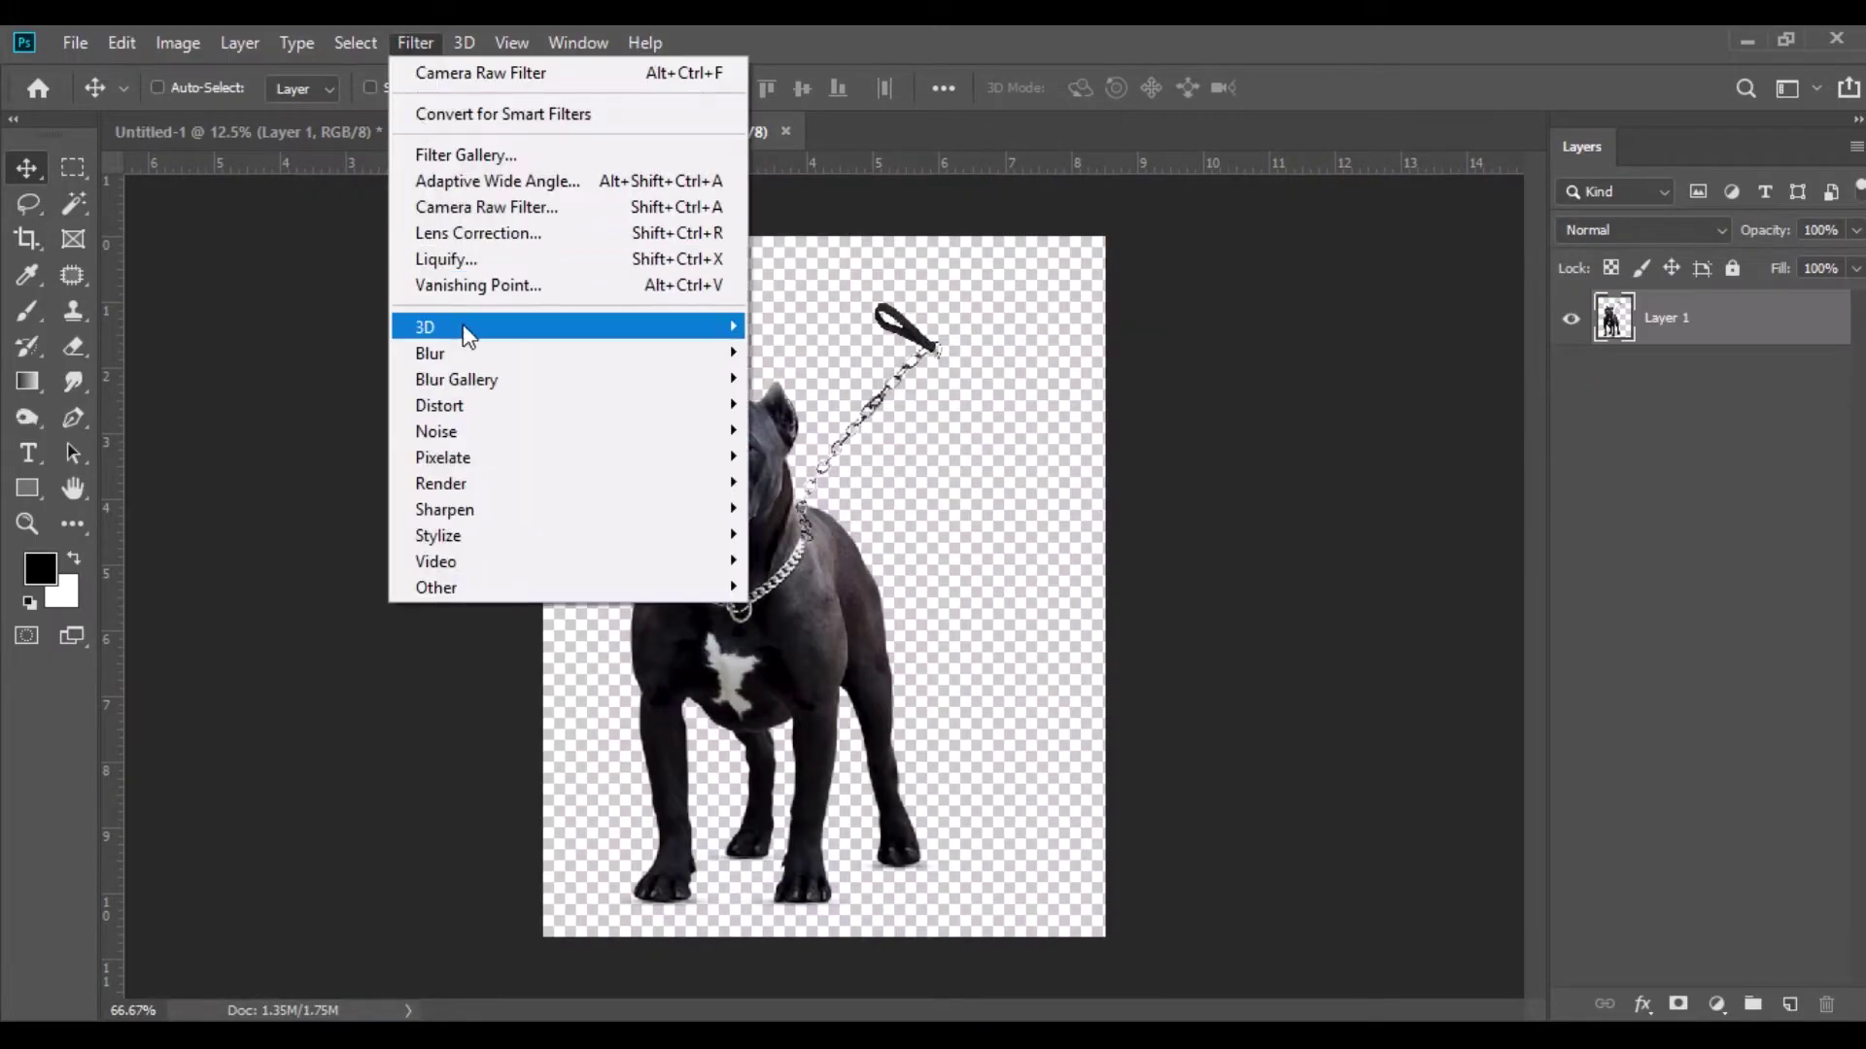
pyautogui.click(472, 214)
pyautogui.moveTo(1615, 767); pyautogui.dragTo(1489, 775)
pyautogui.moveTo(1615, 810)
pyautogui.mouseDown()
pyautogui.moveTo(1653, 812)
pyautogui.moveTo(1582, 812)
pyautogui.mouseUp()
pyautogui.moveTo(1616, 894)
pyautogui.mouseDown()
pyautogui.moveTo(1583, 894)
pyautogui.moveTo(1631, 902)
pyautogui.mouseUp()
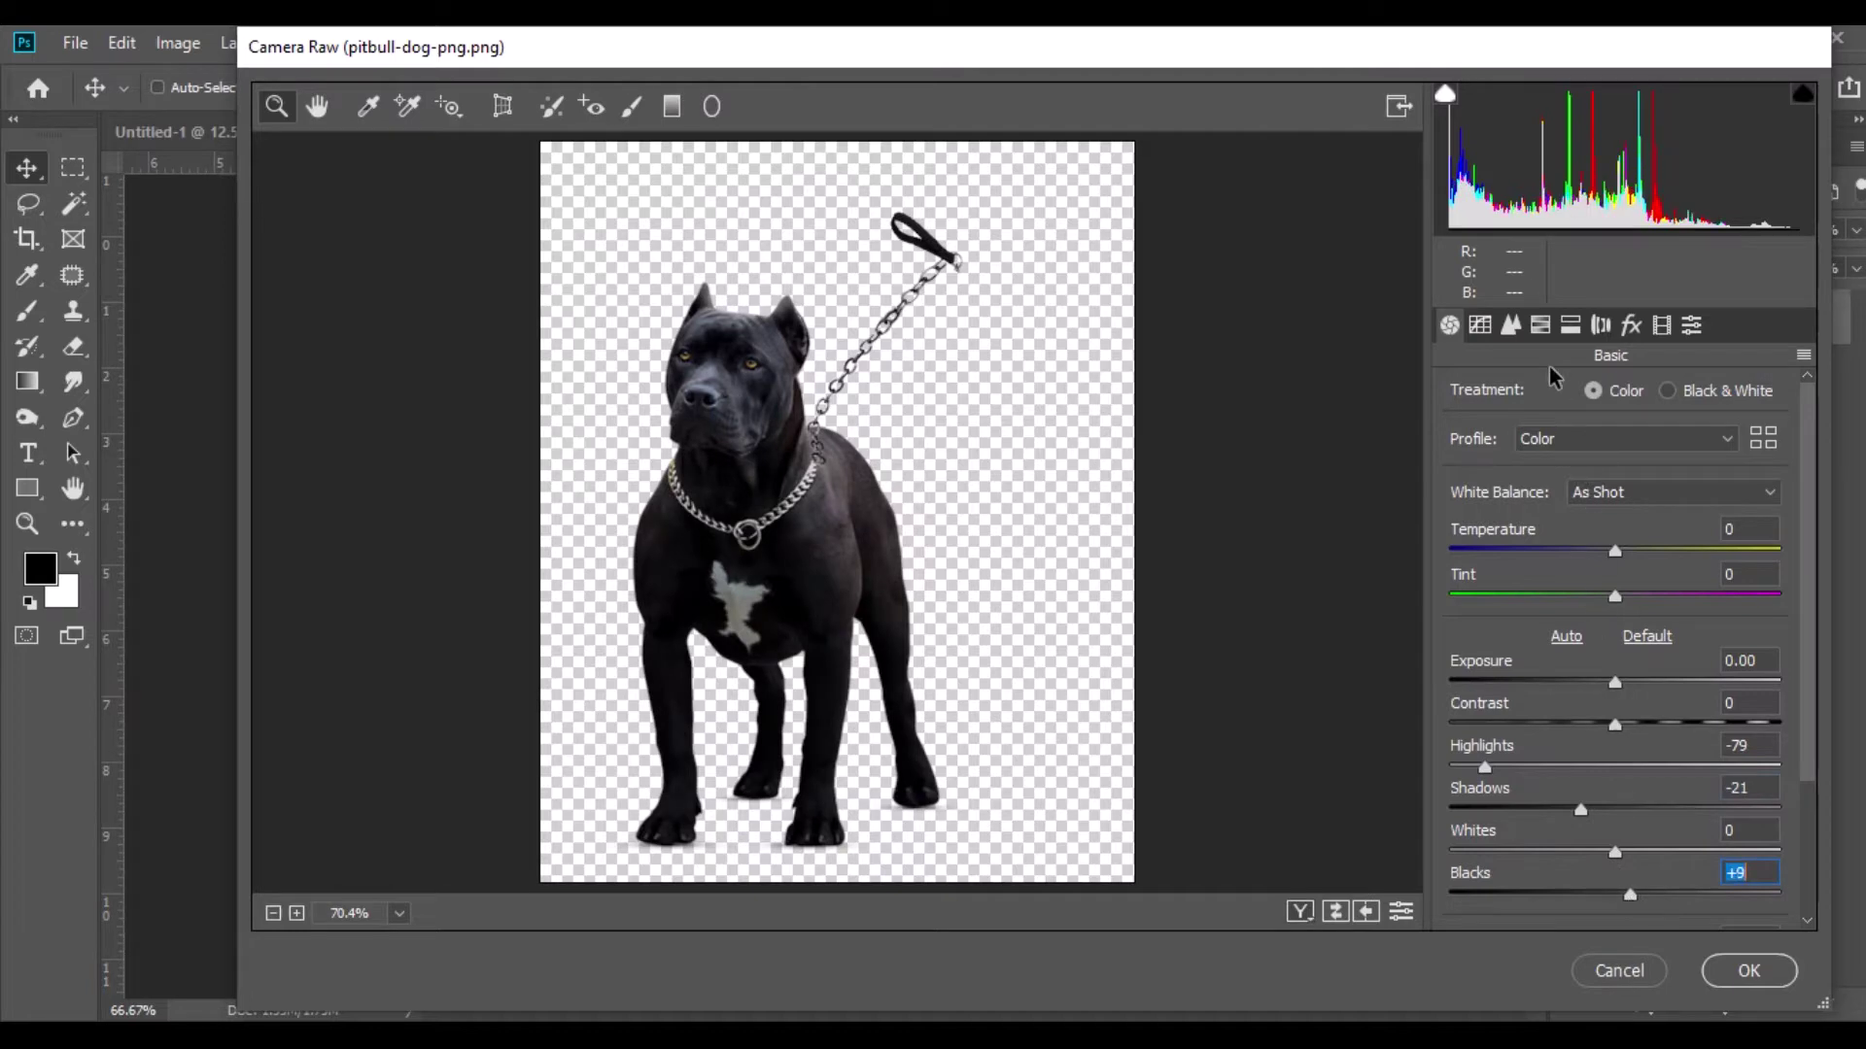
# Raise the dog's HSL saturation to +100 for Yellows and +89 for Oranges, and apply the Camera Raw filter.
pyautogui.click(1541, 327)
pyautogui.moveTo(1626, 591); pyautogui.dragTo(1786, 590)
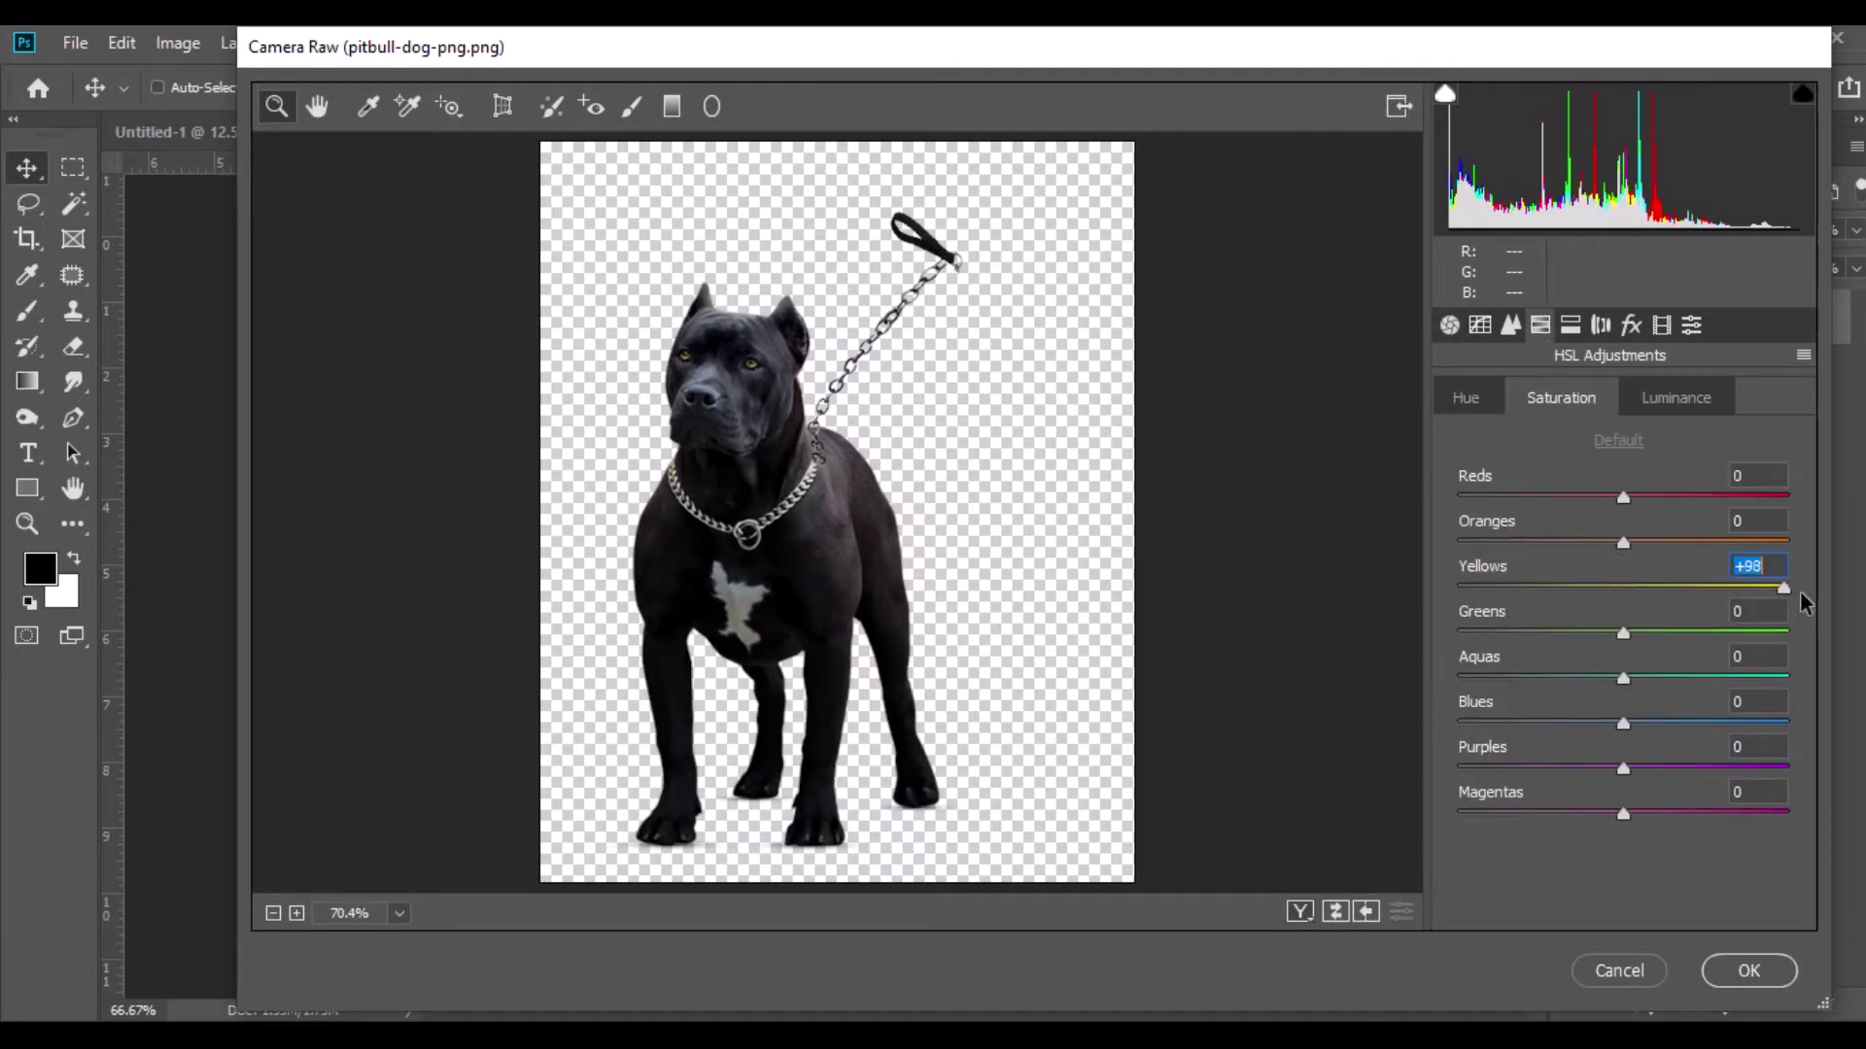
pyautogui.moveTo(1621, 543); pyautogui.dragTo(1771, 542)
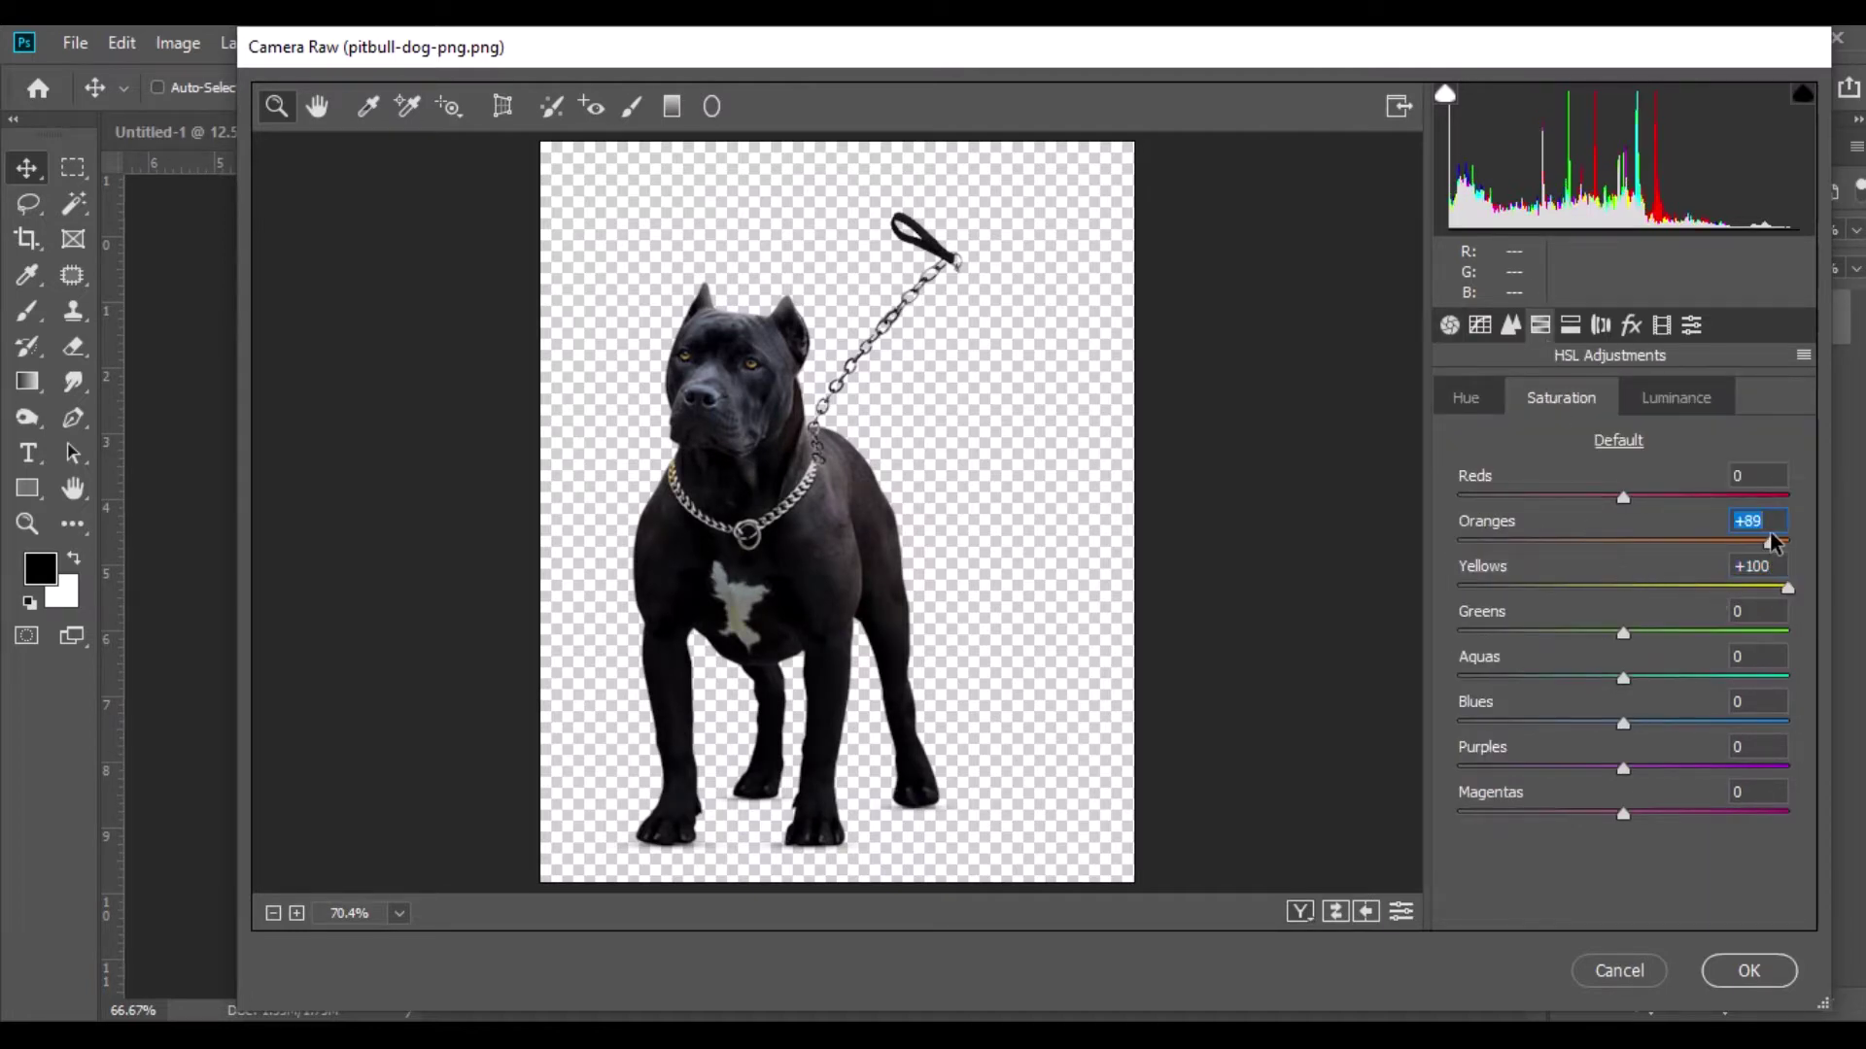
pyautogui.click(1748, 971)
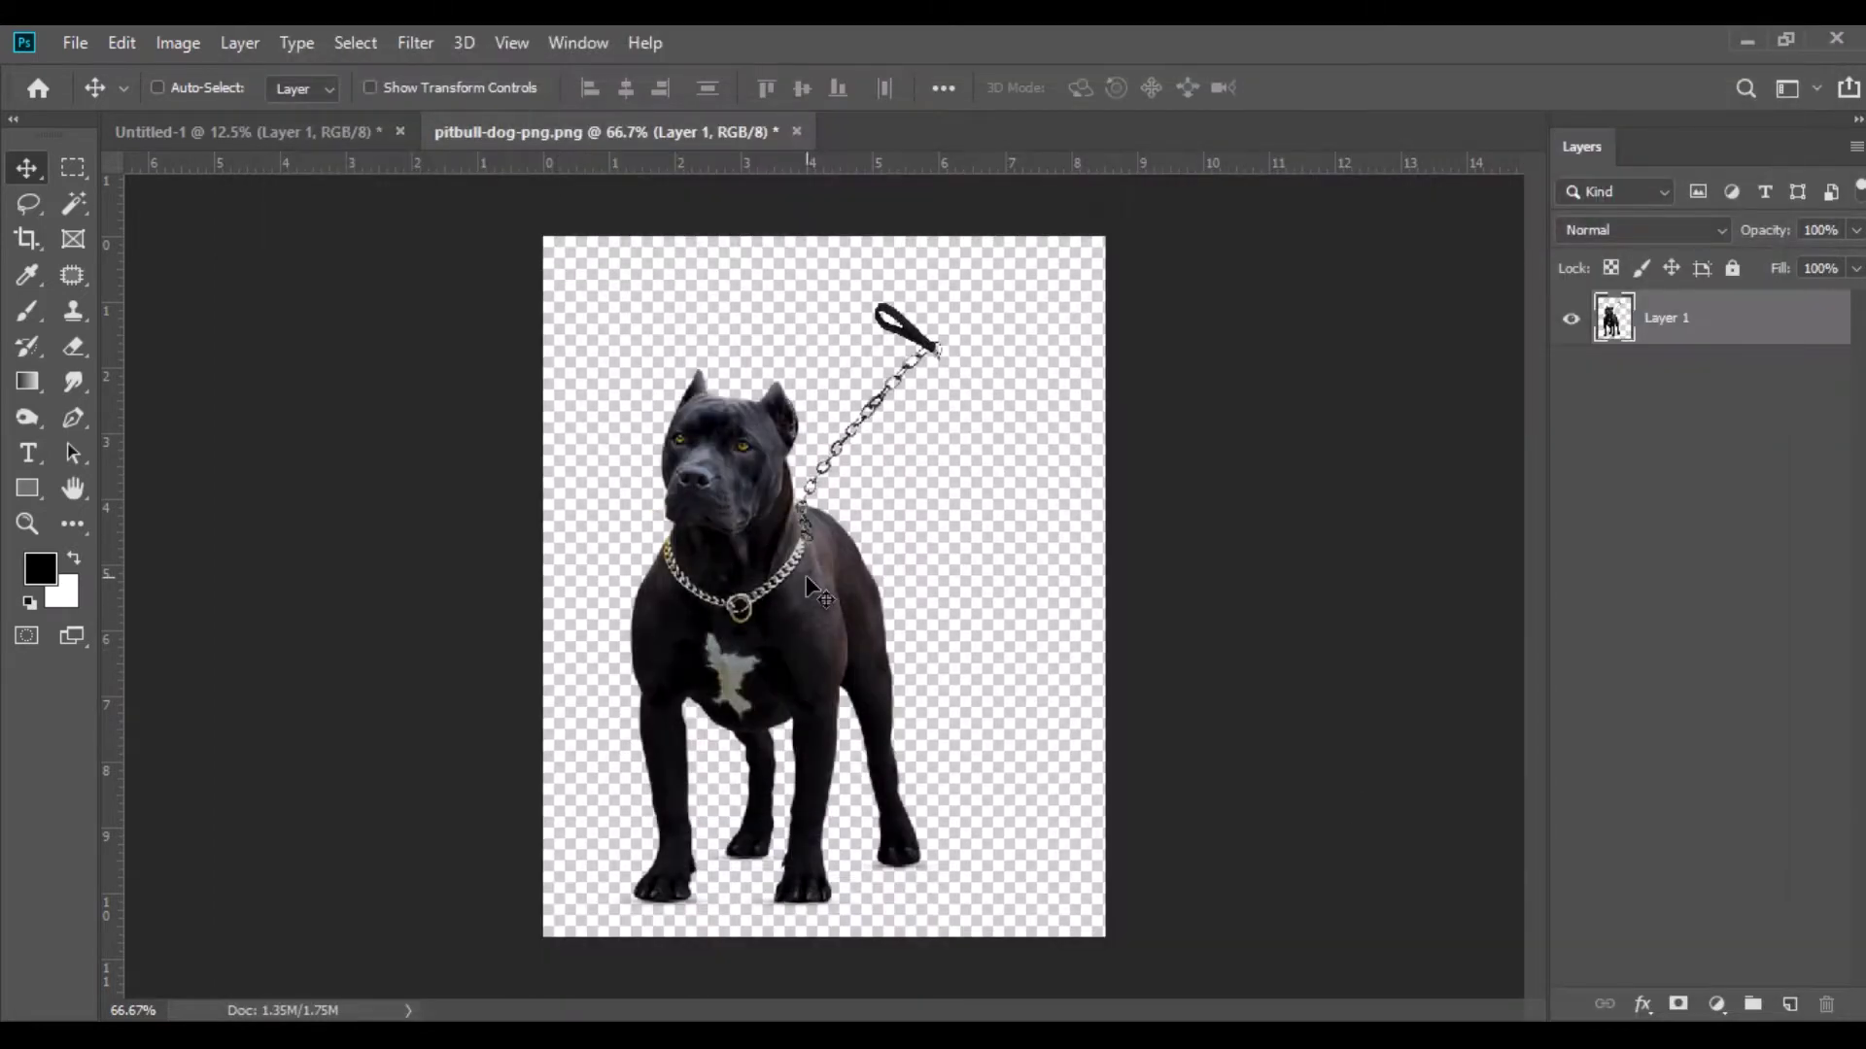
# Place the dog in the Untitled-1 composition and scale it to about 252% in front of the car's left headlight.
pyautogui.moveTo(783, 583); pyautogui.dragTo(678, 754)
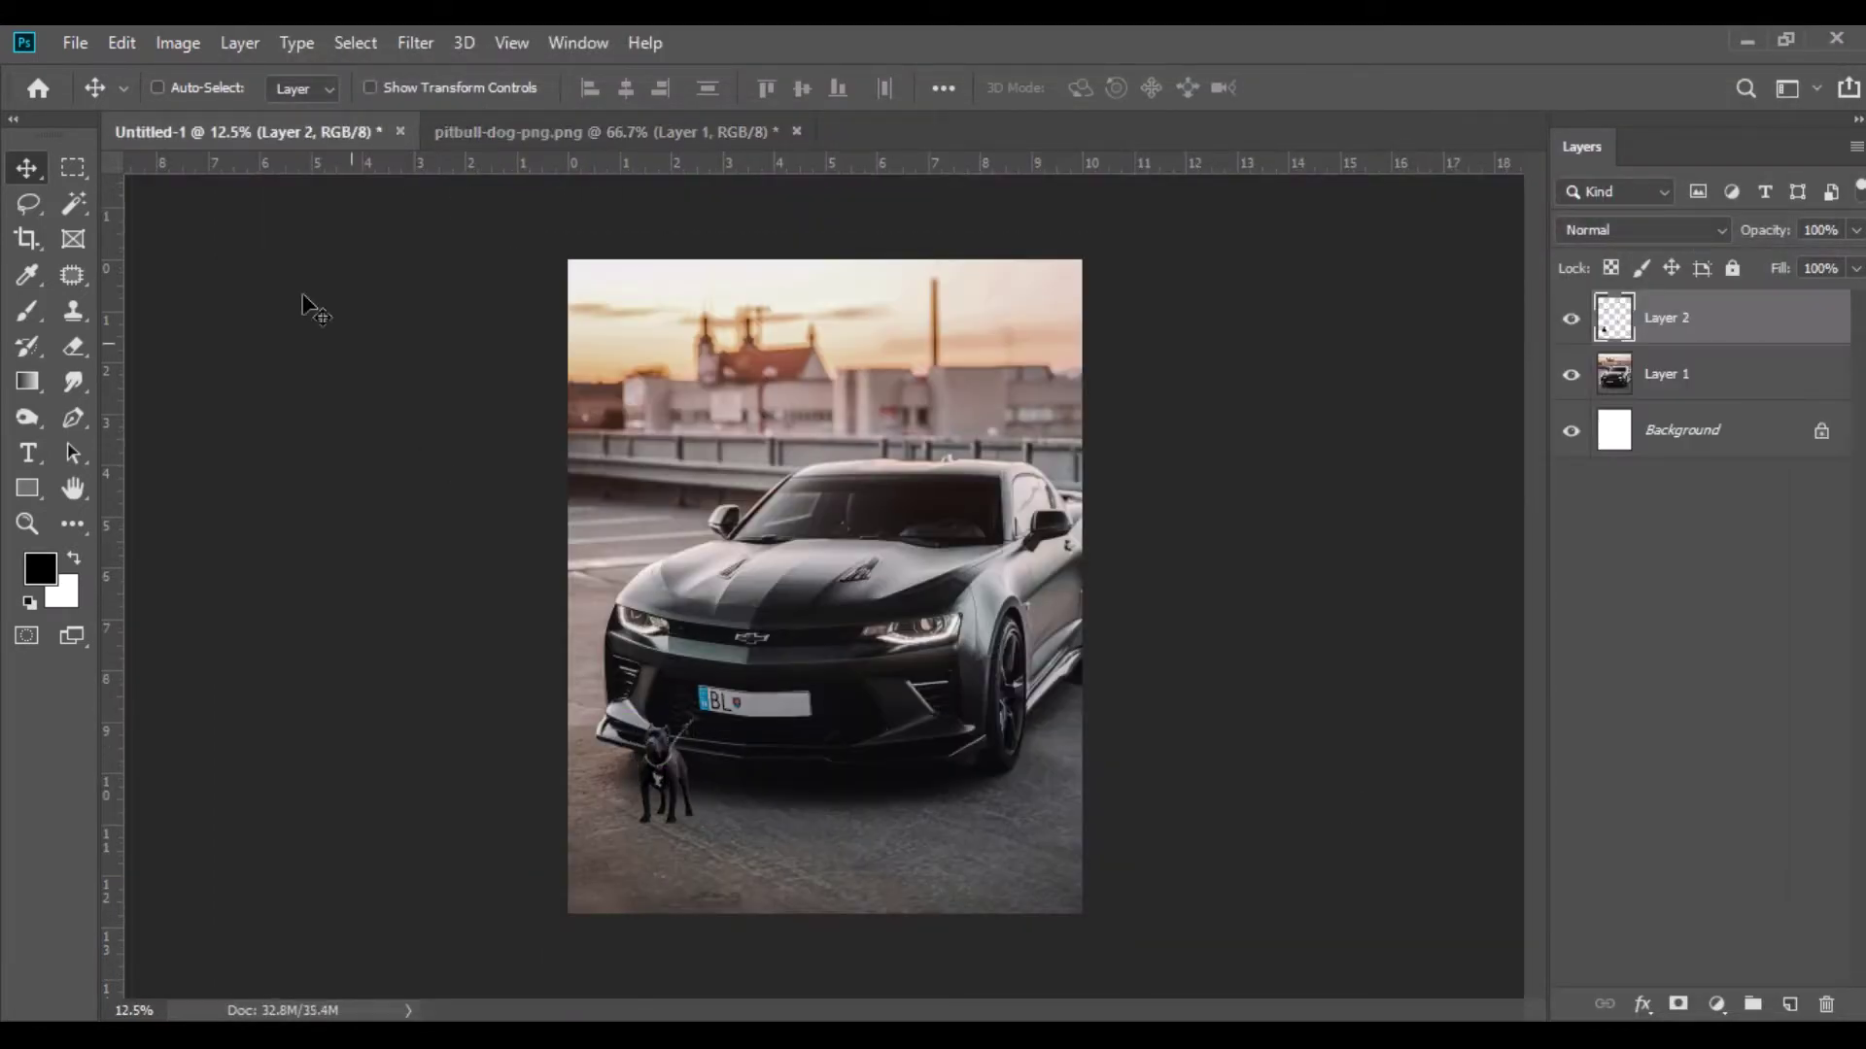
pyautogui.click(132, 48)
pyautogui.click(353, 638)
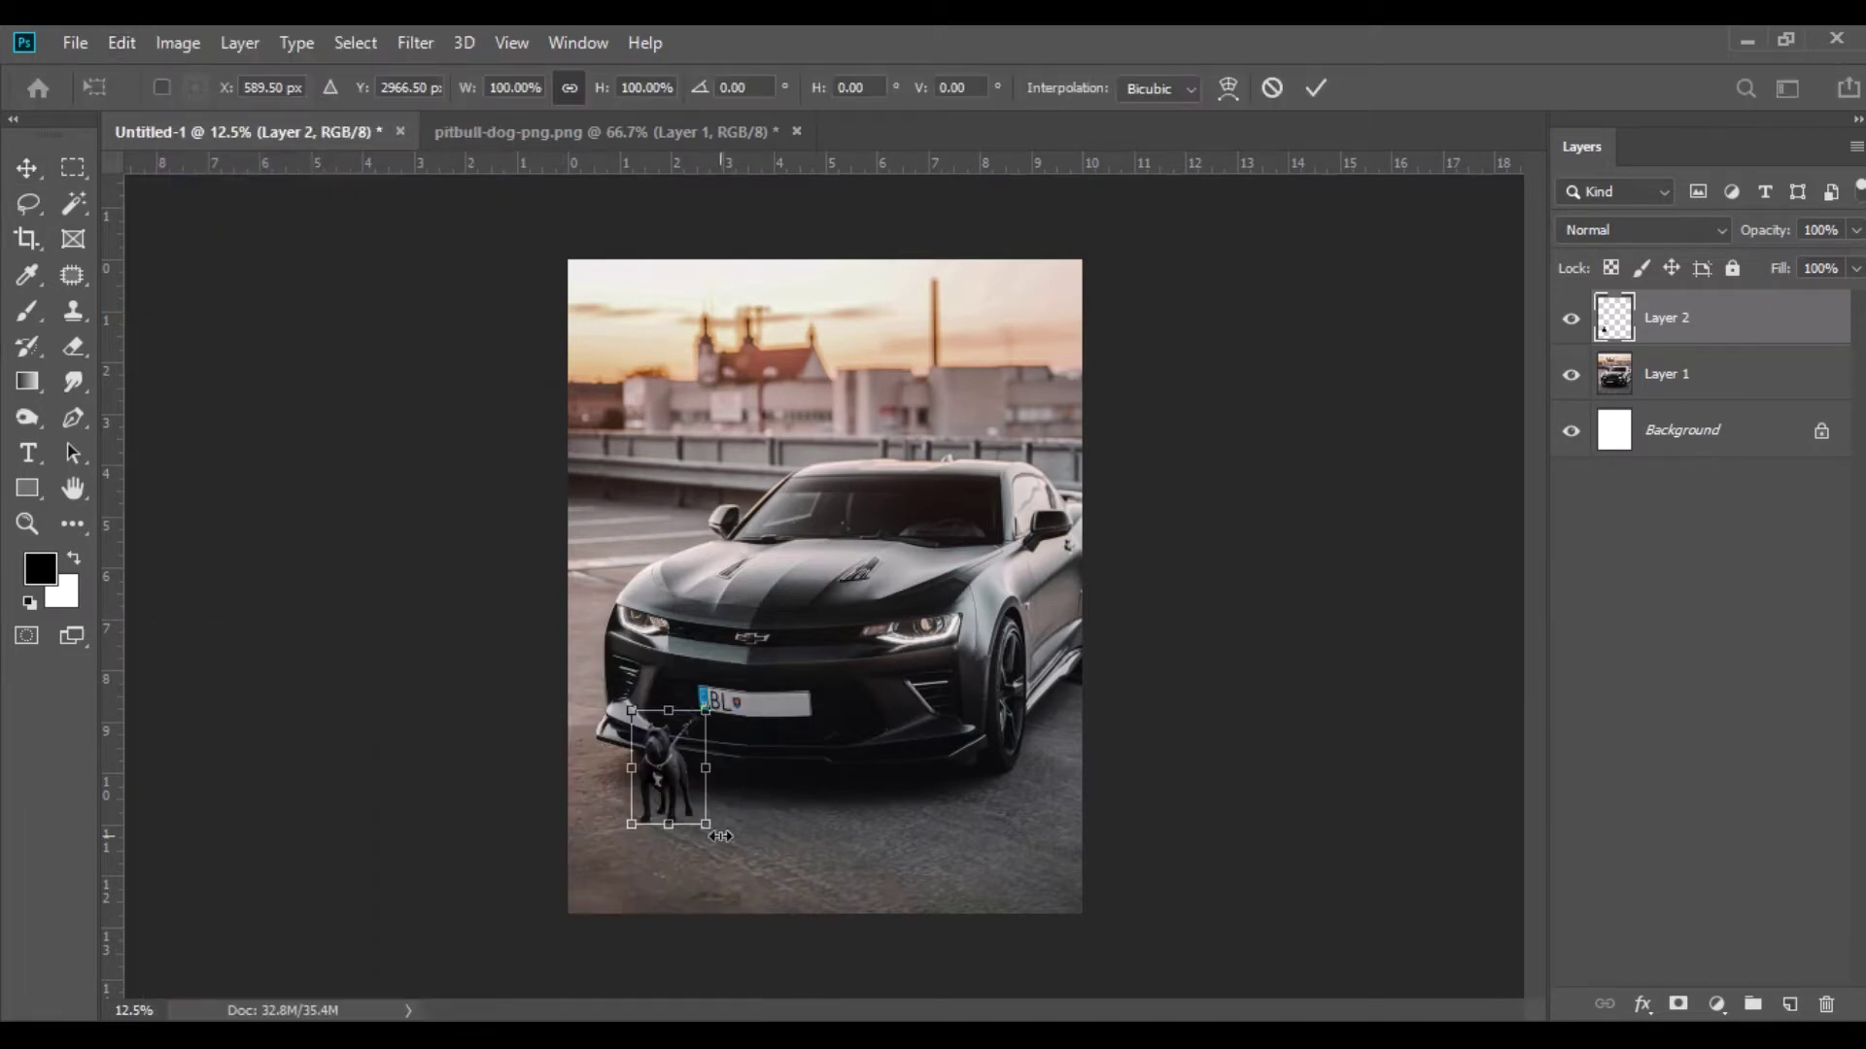
pyautogui.moveTo(713, 819); pyautogui.dragTo(698, 763)
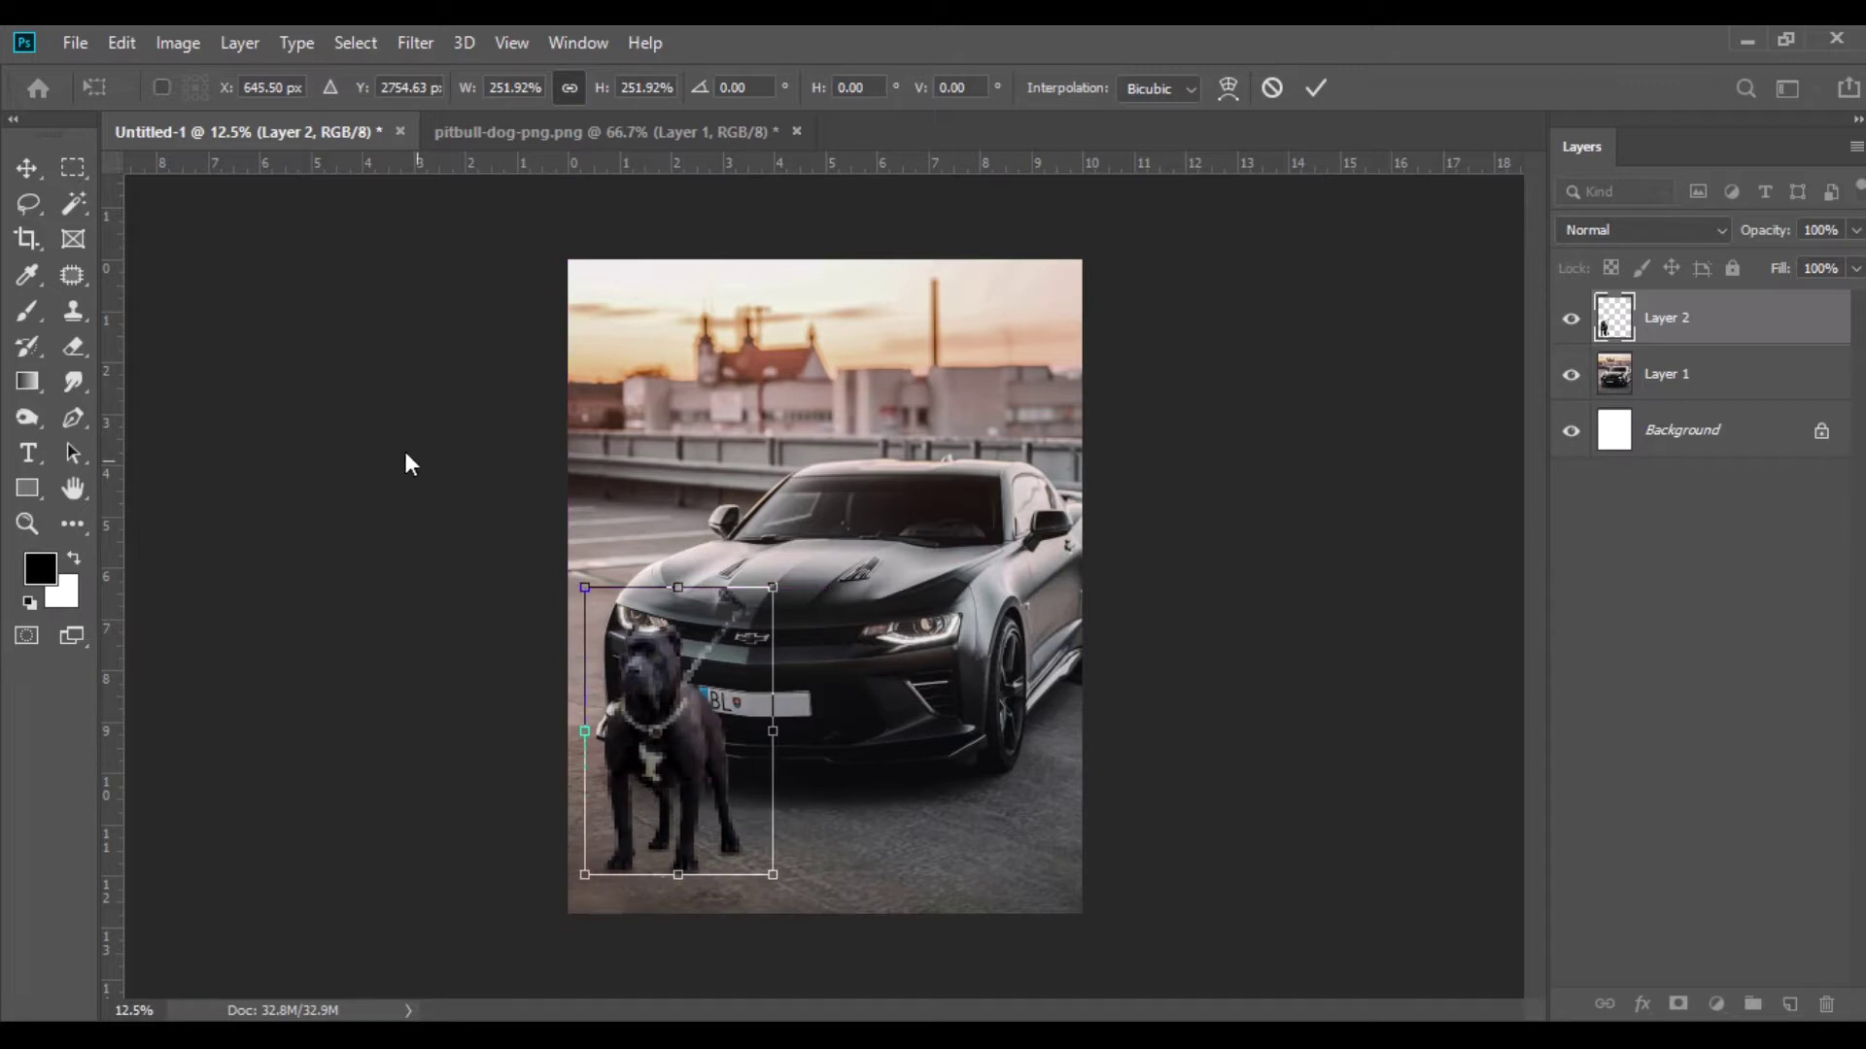
pyautogui.click(31, 171)
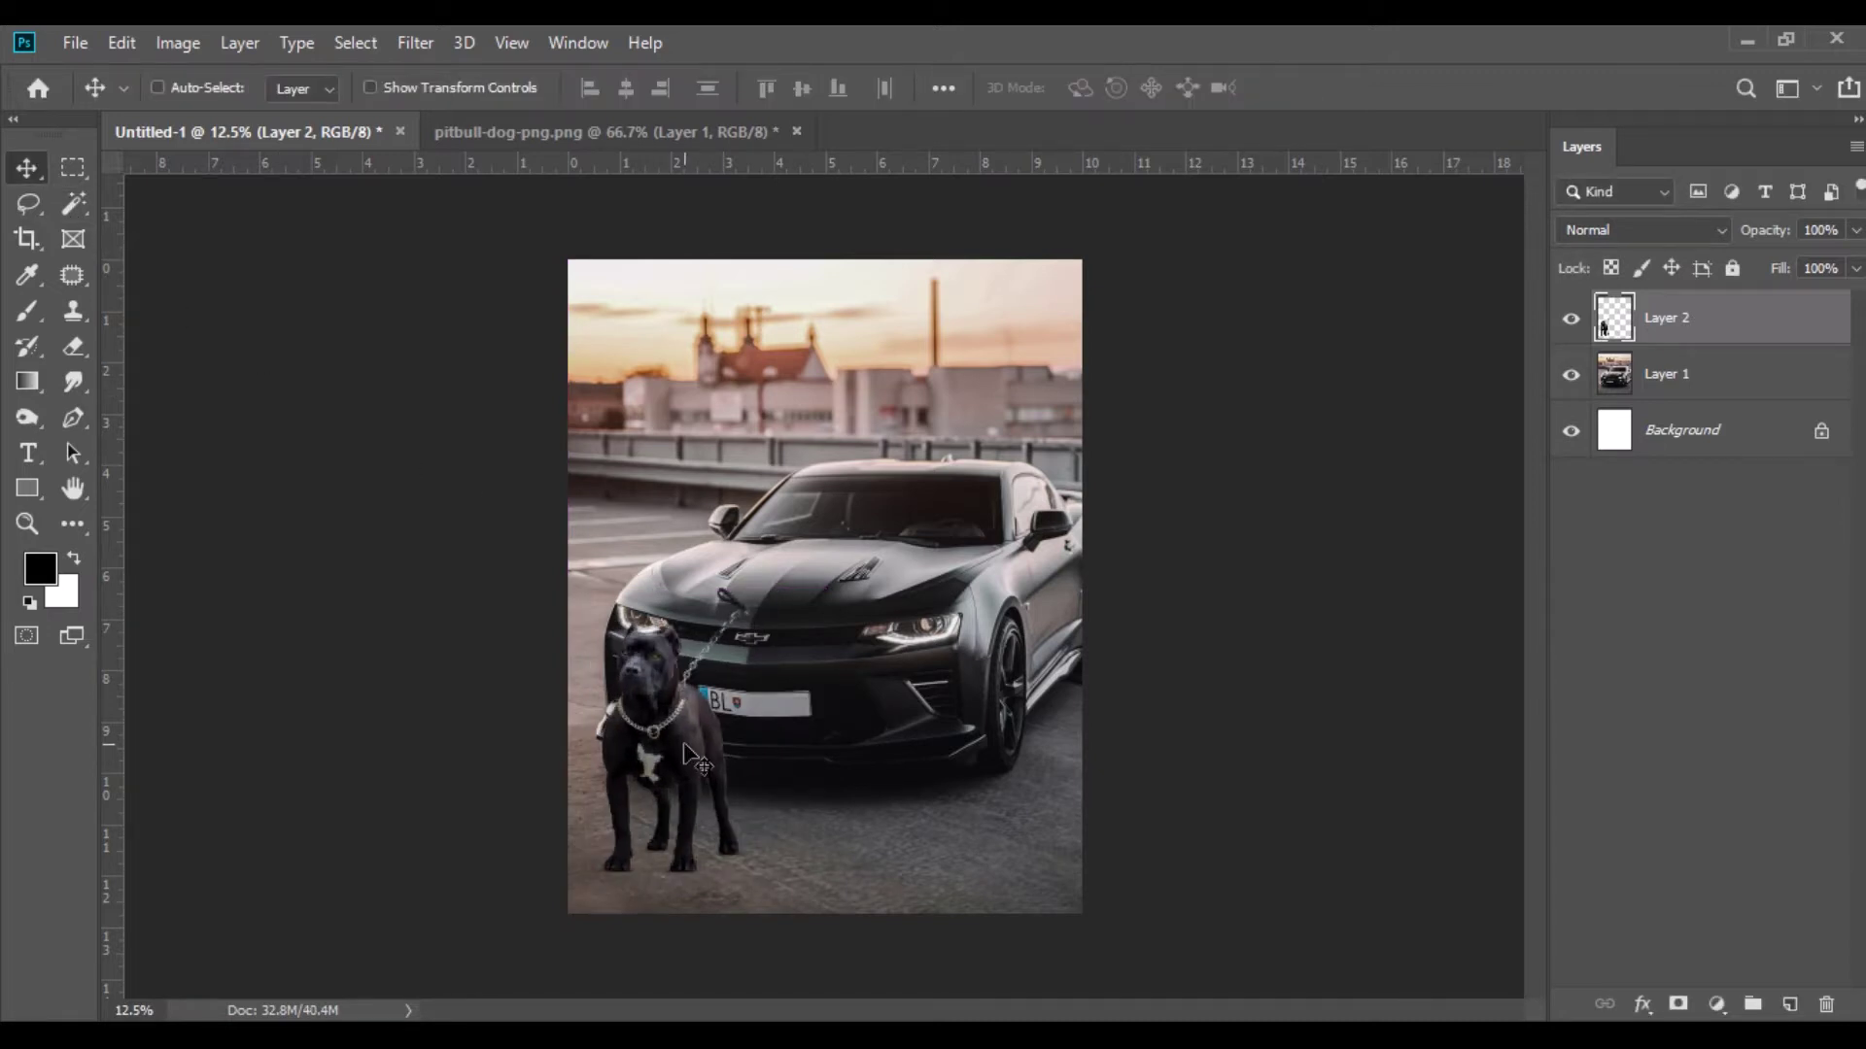
# Close pitbull-dog-png.png without saving its changes.
pyautogui.click(531, 131)
pyautogui.click(797, 132)
pyautogui.click(904, 424)
# Bring in black-shadow.png and place its shadow in the composition beneath the dog's feet.
pyautogui.hotkey('alt', 'Tab')
pyautogui.click(603, 449)
pyautogui.moveTo(309, 228); pyautogui.dragTo(575, 128)
pyautogui.moveTo(764, 501); pyautogui.dragTo(671, 881)
# Free-transform the shadow, stretching and reshaping it to spread across the ground under the dog's paws.
pyautogui.click(121, 43)
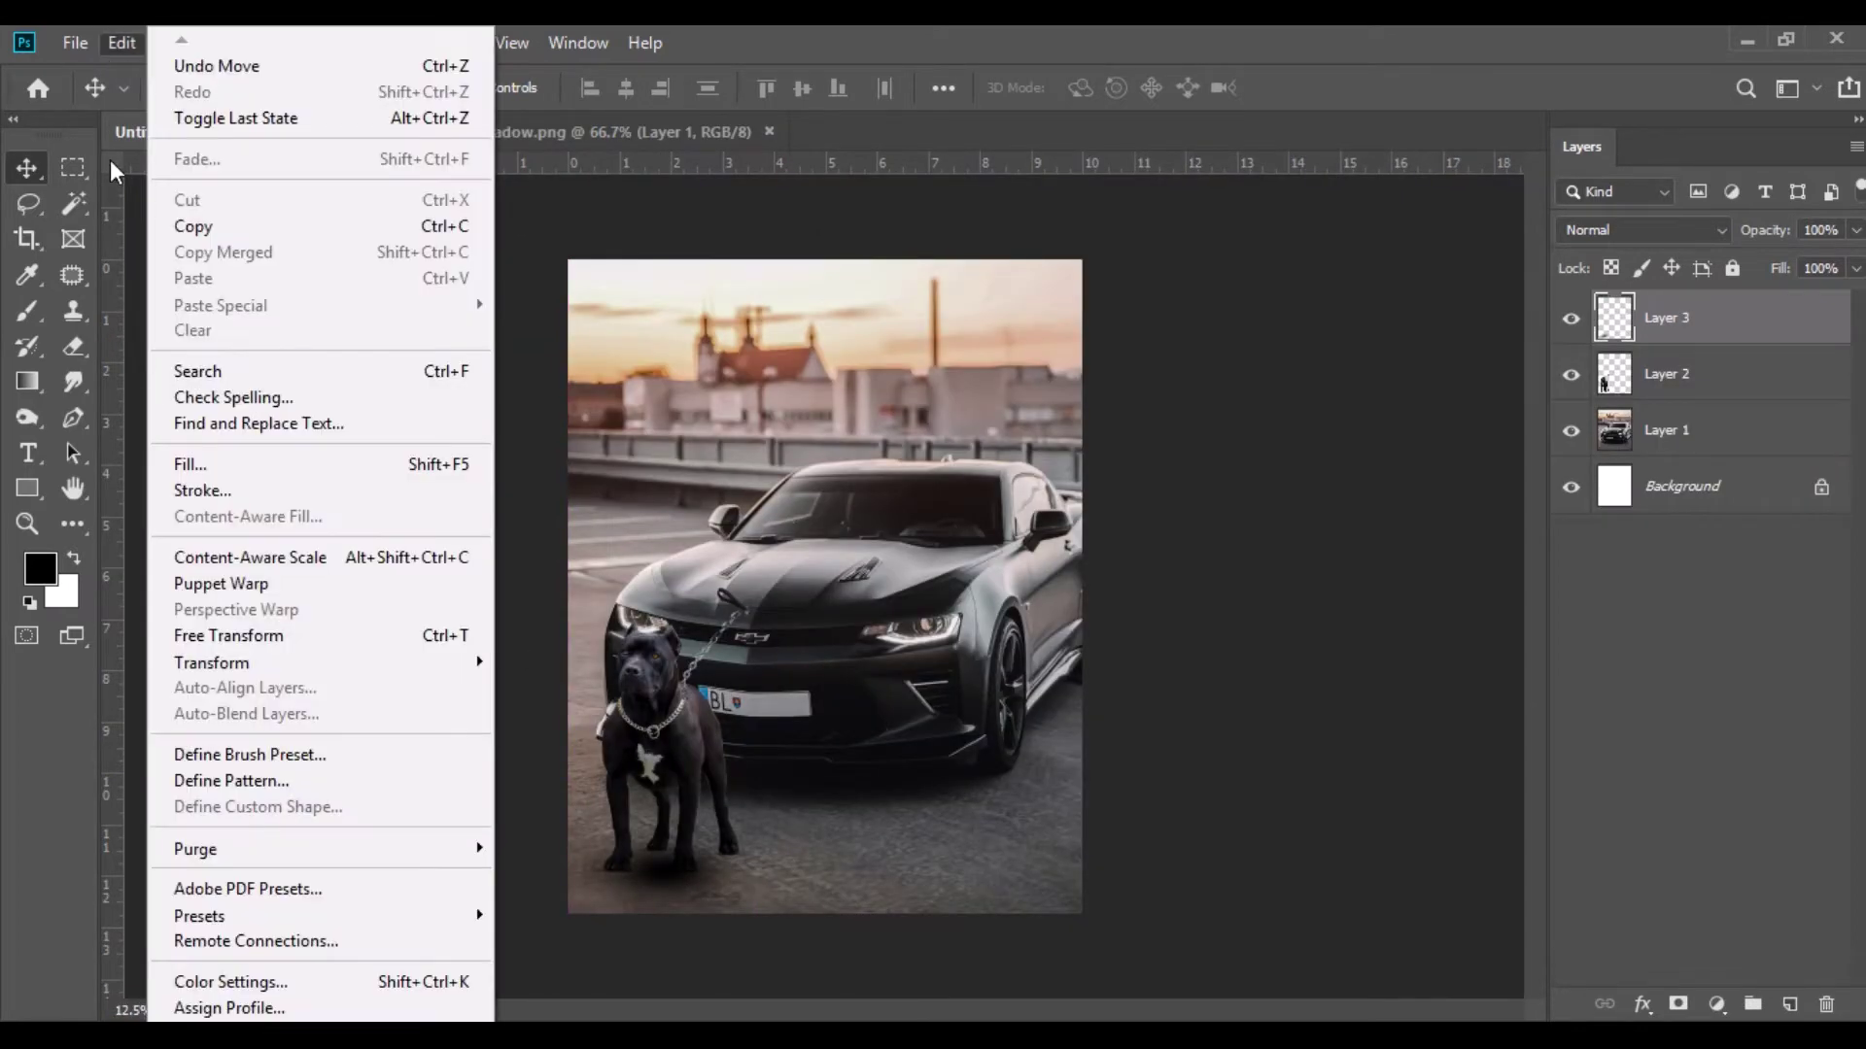
pyautogui.click(229, 633)
pyautogui.moveTo(774, 787); pyautogui.dragTo(842, 850)
pyautogui.rightClick(693, 889)
pyautogui.click(768, 671)
pyautogui.moveTo(593, 896); pyautogui.dragTo(696, 882)
pyautogui.click(26, 170)
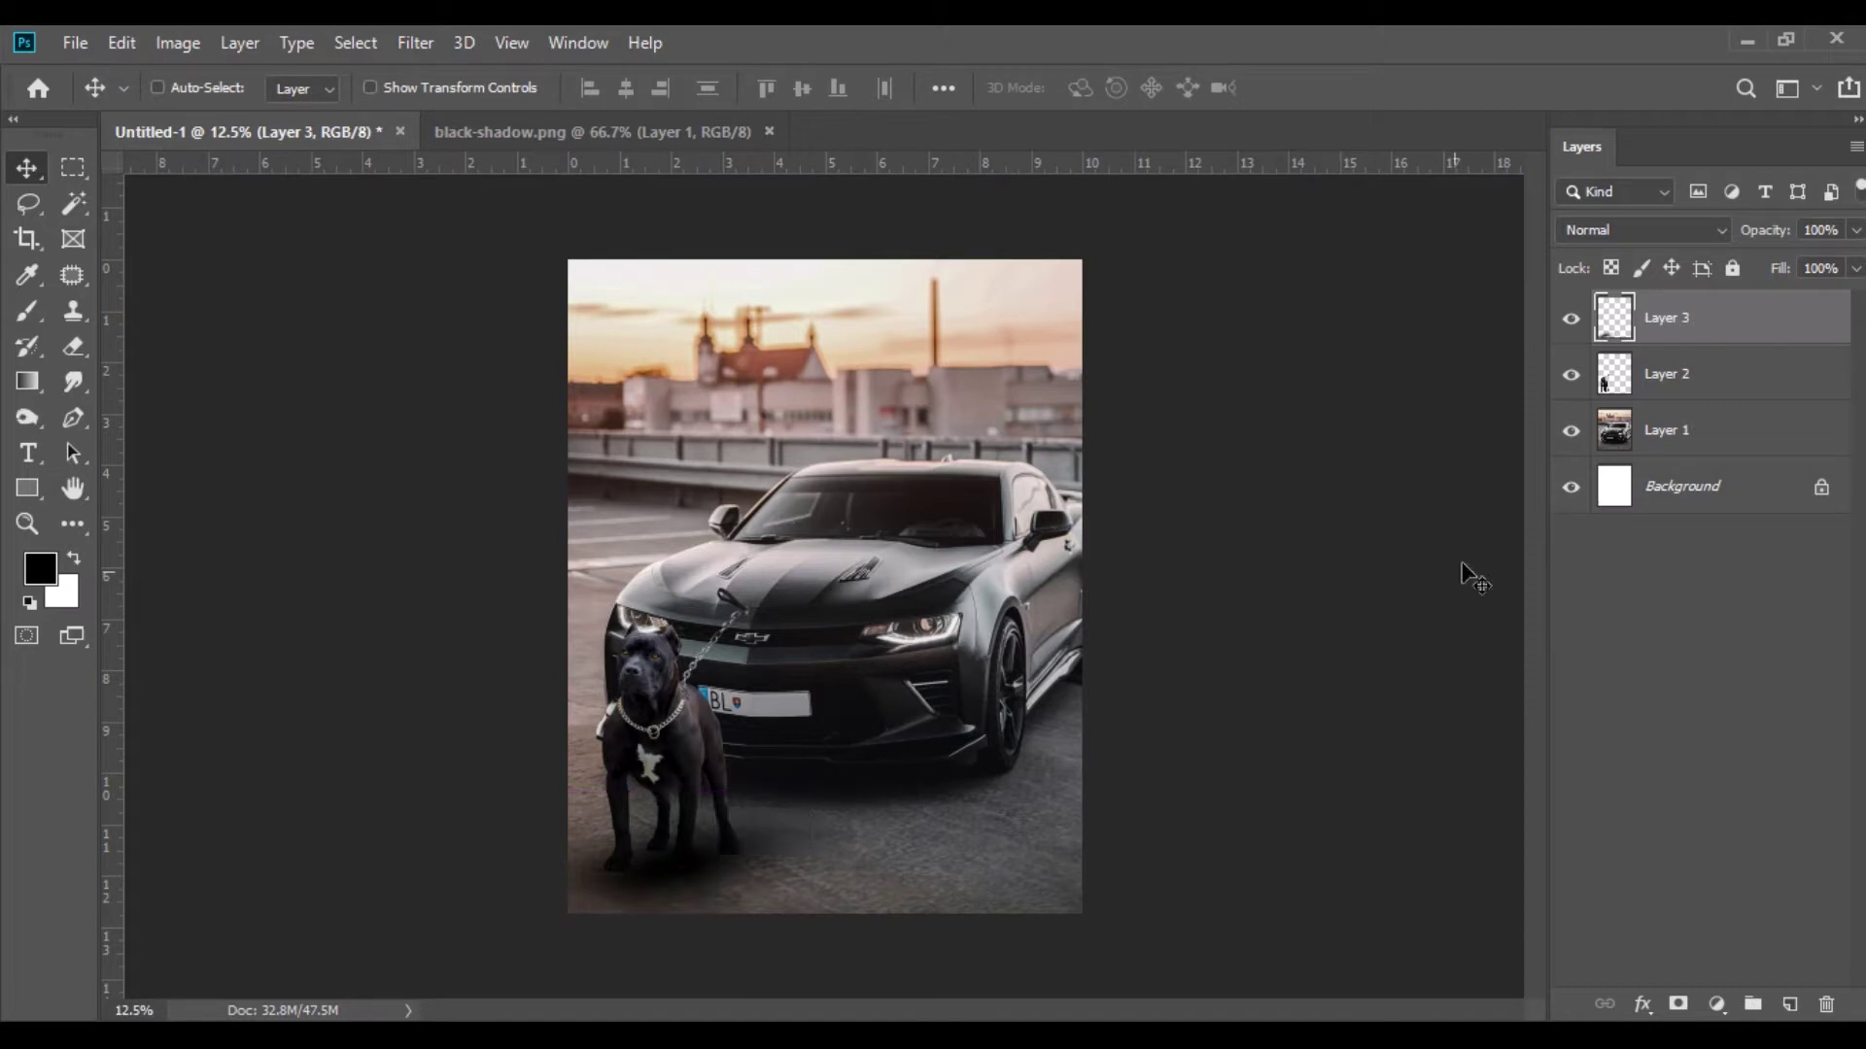
# Move shadow Layer 3 below the dog layer, reposition it under the paws and set its opacity to 72%.
pyautogui.moveTo(1668, 334); pyautogui.dragTo(1668, 402)
pyautogui.moveTo(678, 880); pyautogui.dragTo(785, 911)
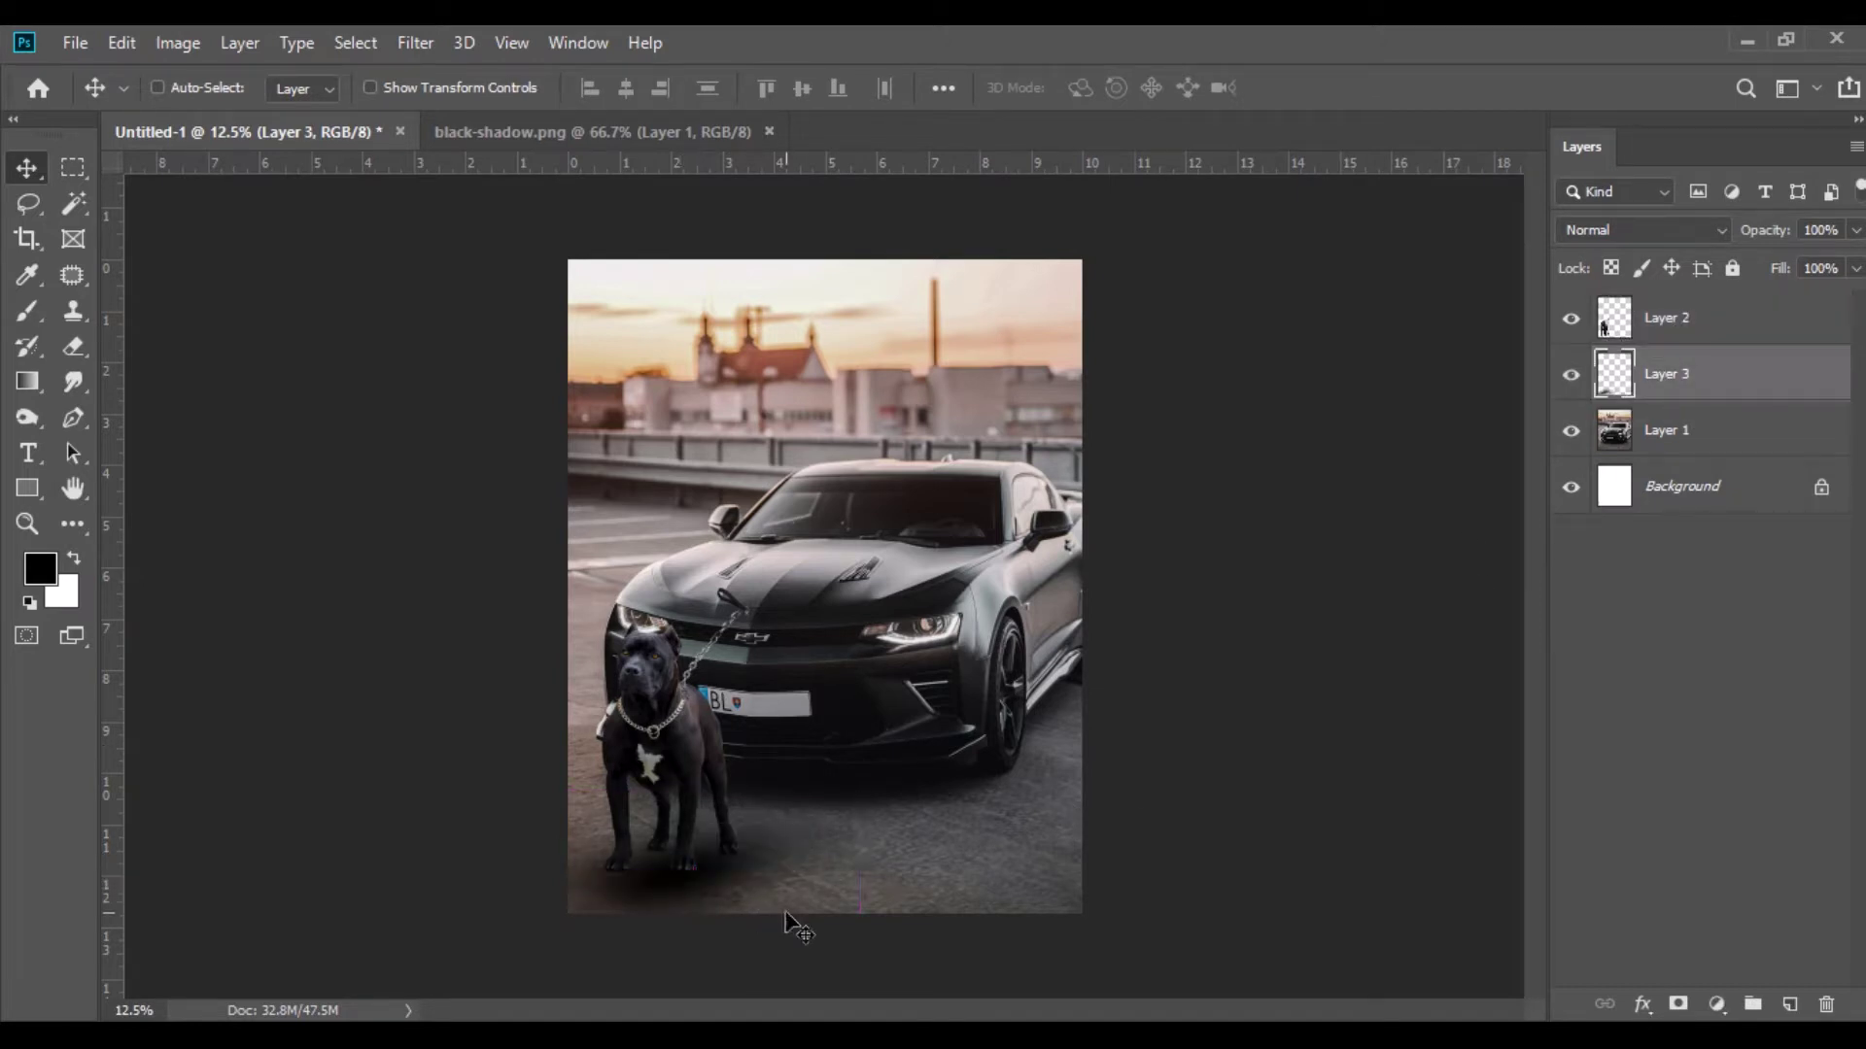
pyautogui.click(1854, 231)
pyautogui.moveTo(1799, 262); pyautogui.dragTo(1817, 272)
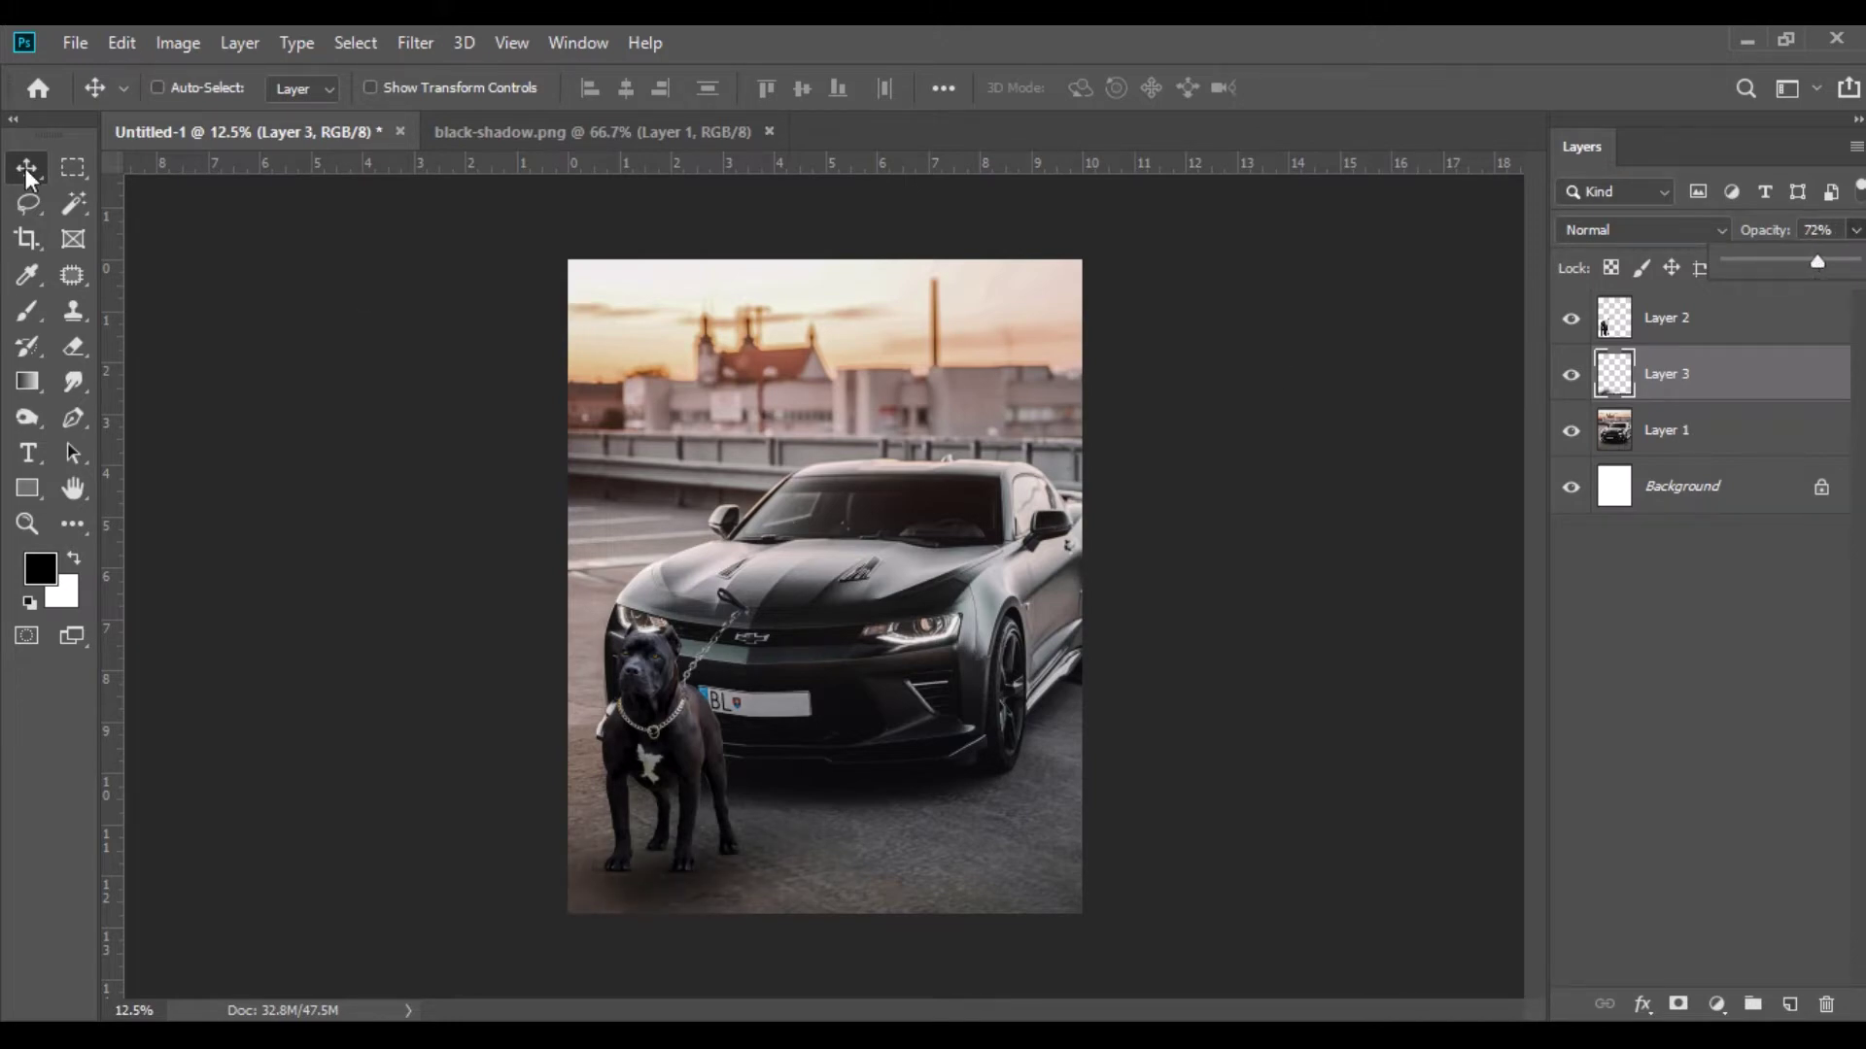
# Close black-shadow.png and place the man from Model-22.png into the composition as the topmost layer.
pyautogui.click(508, 131)
pyautogui.click(769, 131)
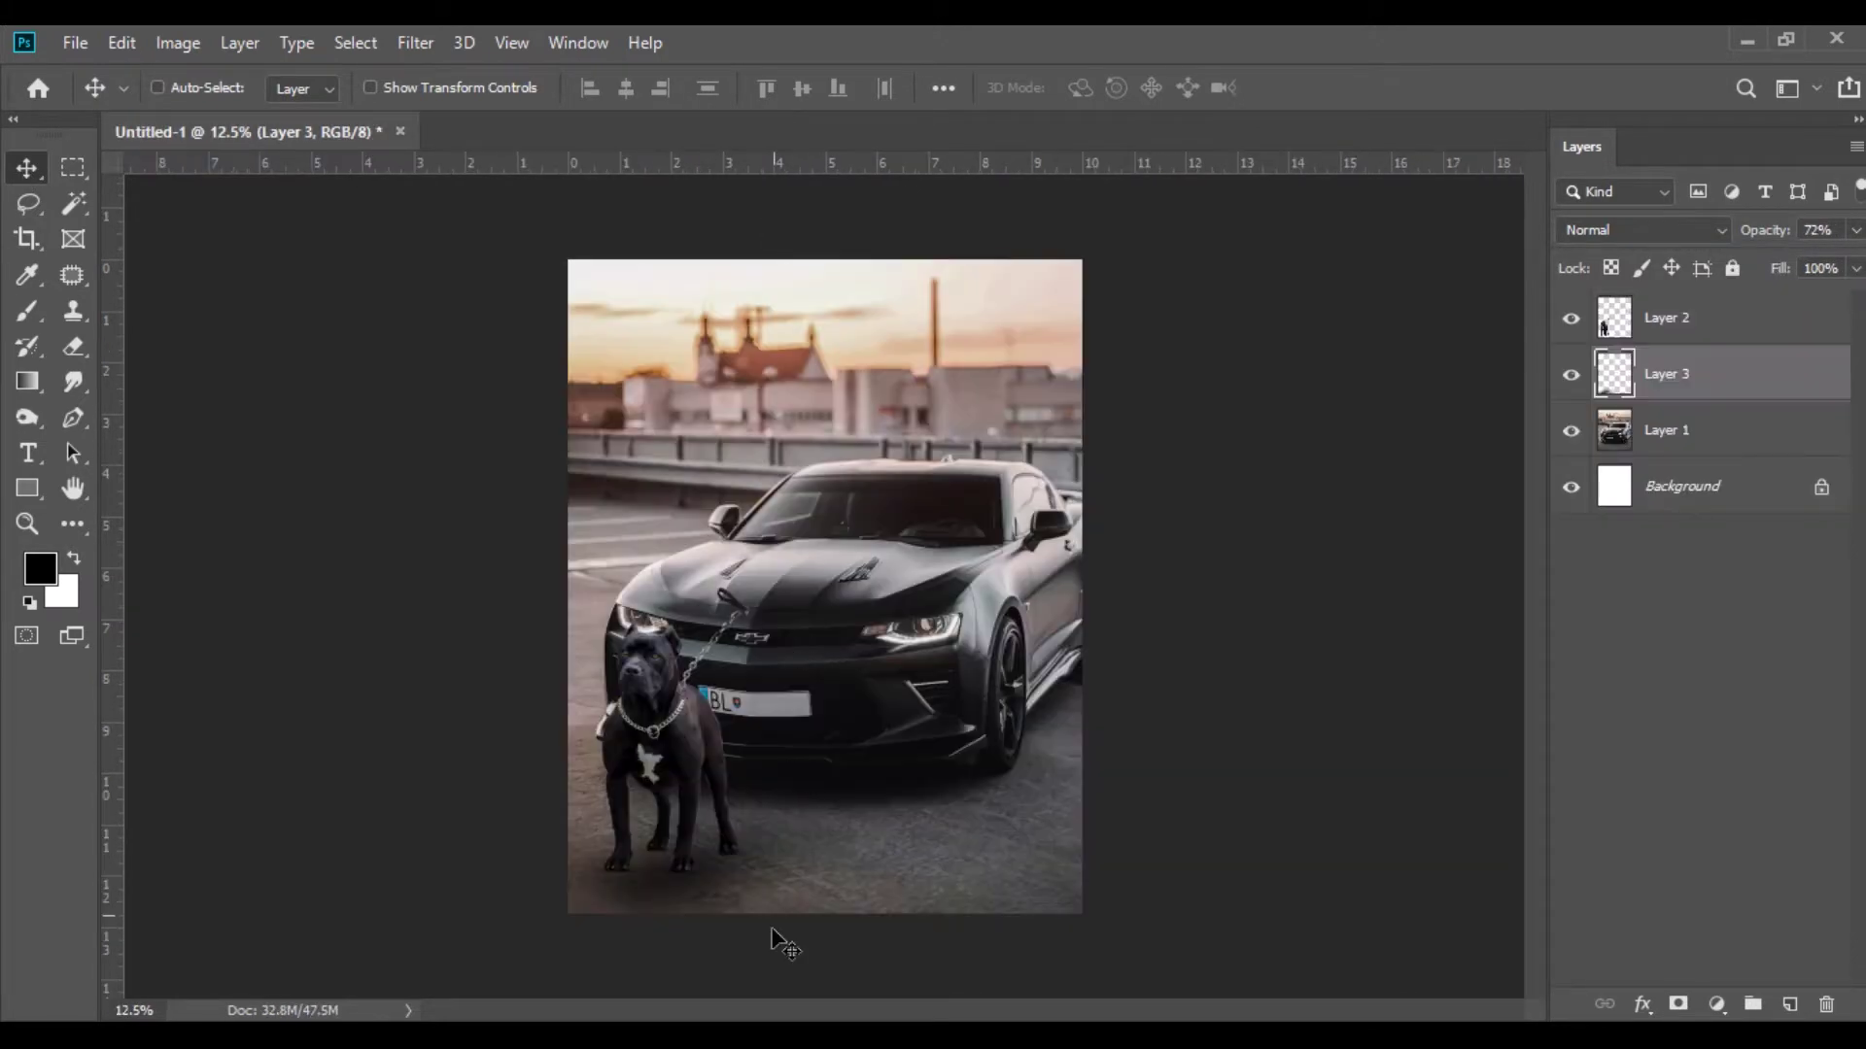
pyautogui.hotkey('alt', 'Tab')
pyautogui.click(803, 441)
pyautogui.moveTo(907, 292); pyautogui.dragTo(760, 142)
pyautogui.moveTo(899, 670); pyautogui.dragTo(802, 634)
pyautogui.moveTo(1703, 379); pyautogui.dragTo(1687, 300)
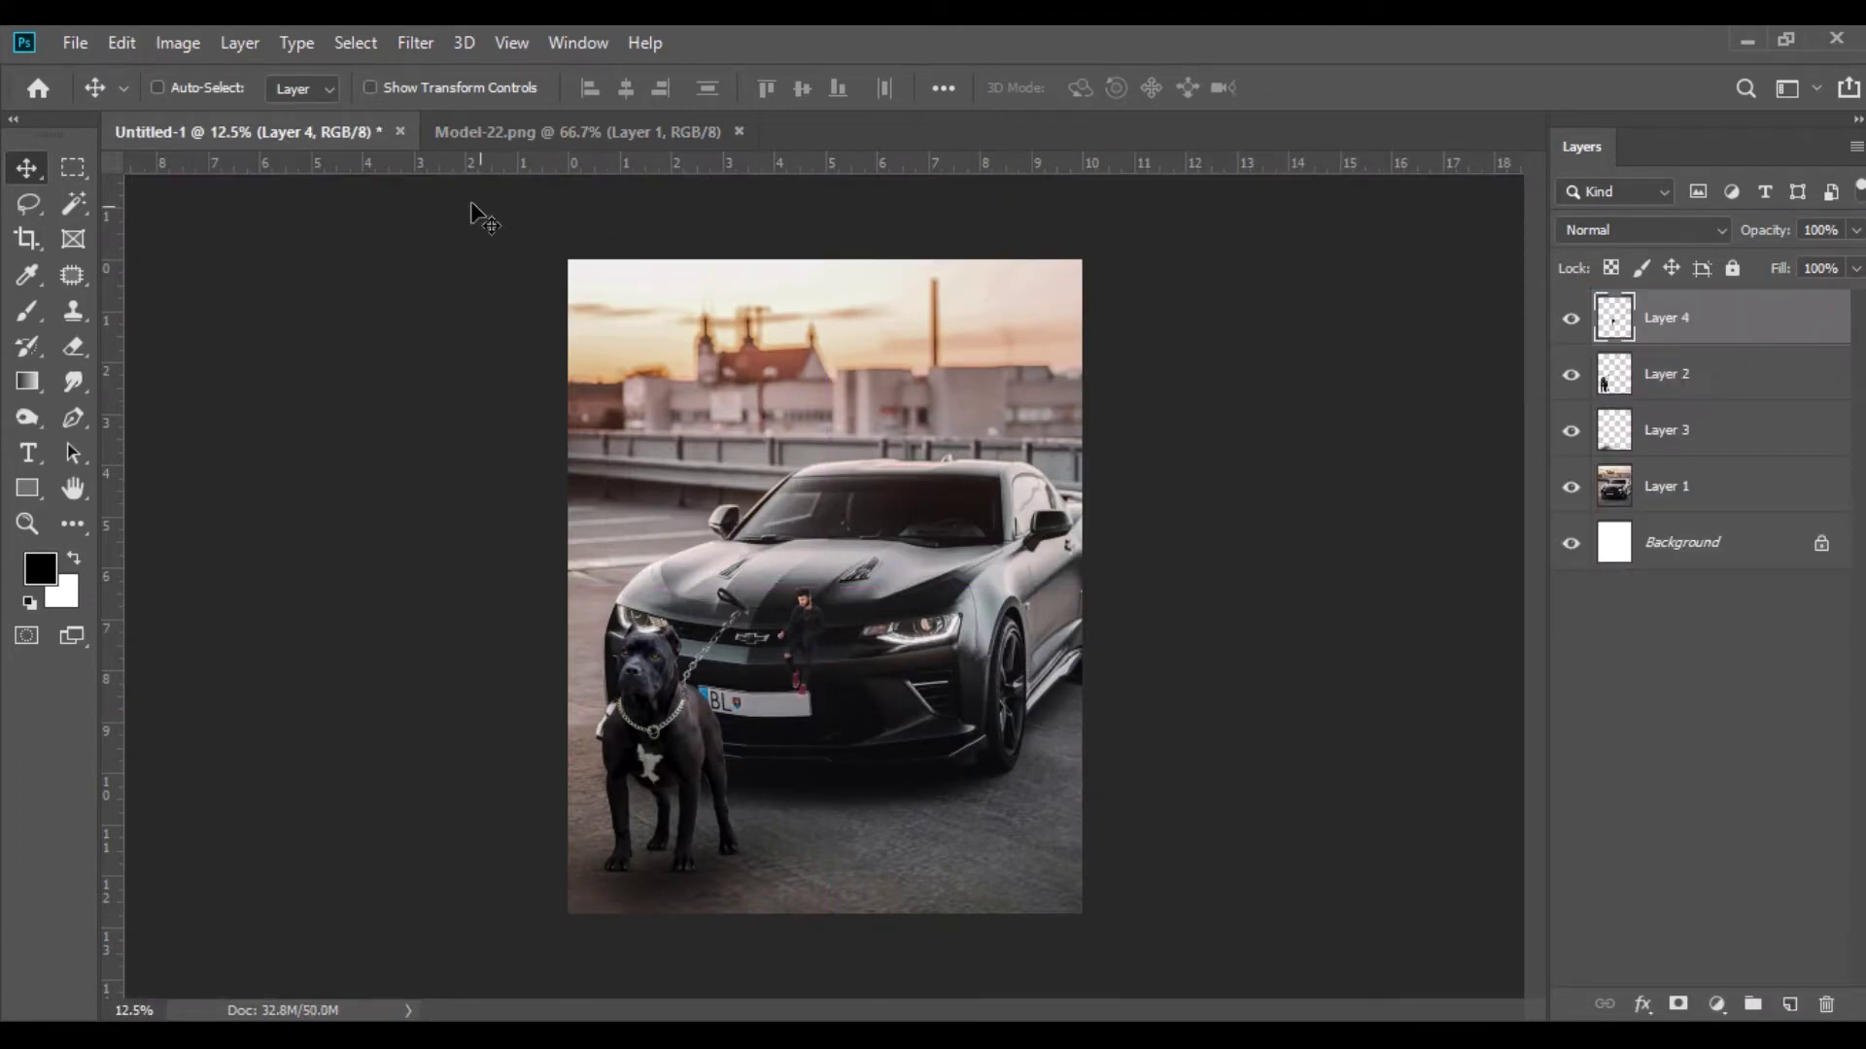
# Scale the man up to more than 400% and position him leaning against the car's front beside the dog.
pyautogui.click(115, 48)
pyautogui.click(233, 633)
pyautogui.moveTo(602, 88); pyautogui.dragTo(1011, 153)
pyautogui.moveTo(827, 613); pyautogui.dragTo(819, 592)
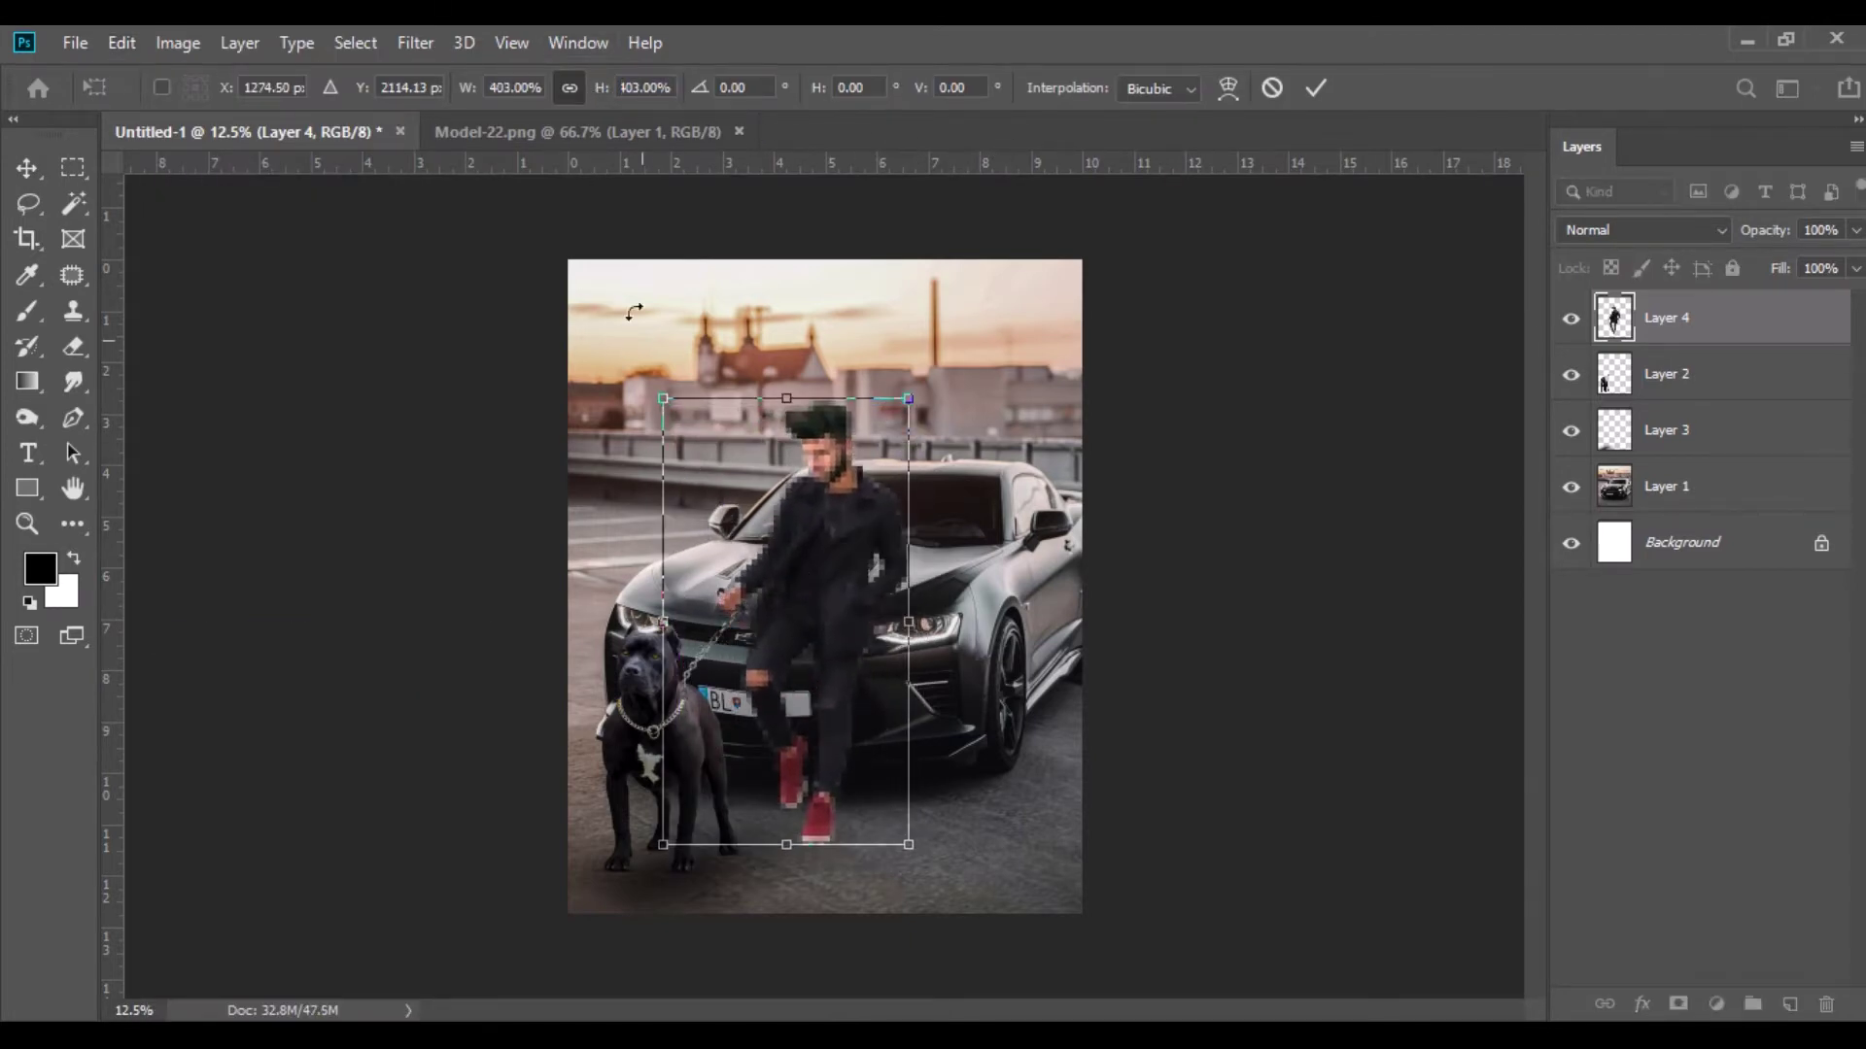
pyautogui.moveTo(603, 90); pyautogui.dragTo(636, 92)
pyautogui.moveTo(814, 540); pyautogui.dragTo(831, 583)
pyautogui.press('Return')
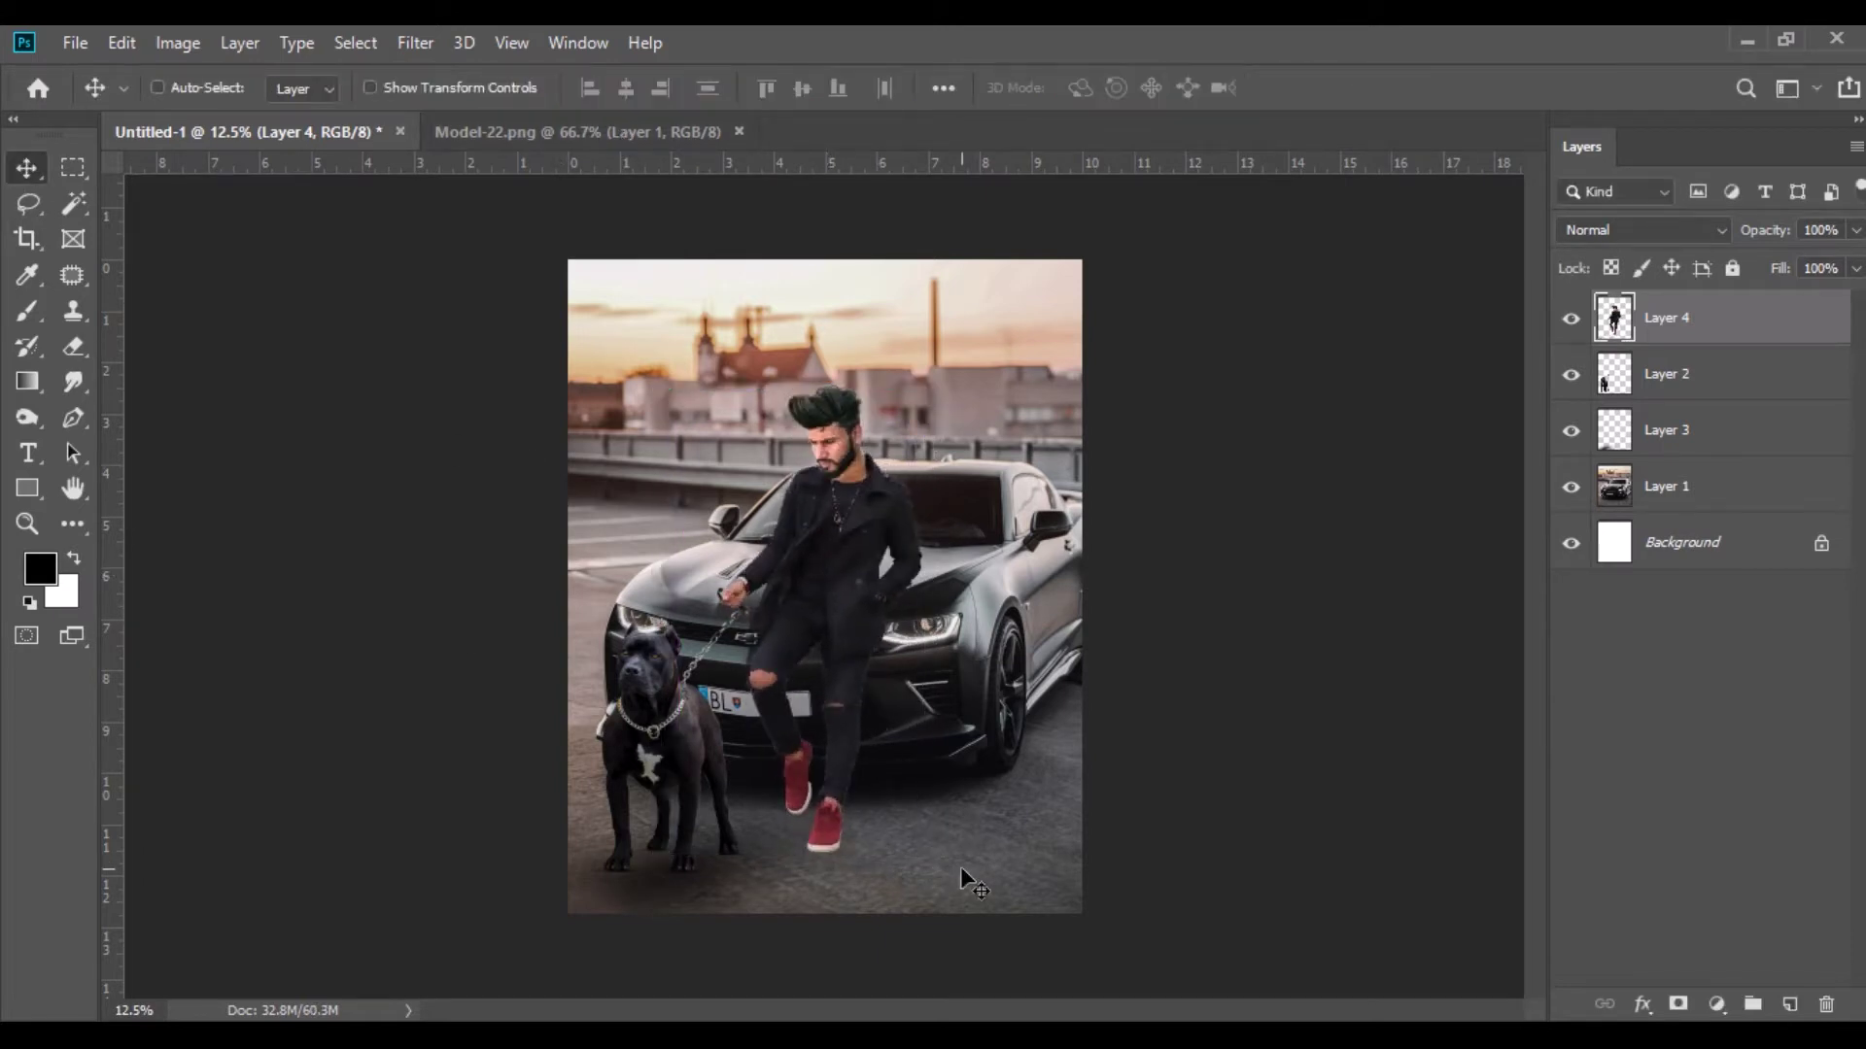
# Enlarge the man slightly more with Free Transform and position his hand at the dog's leash handle.
pyautogui.hotkey('ctrl', '+')
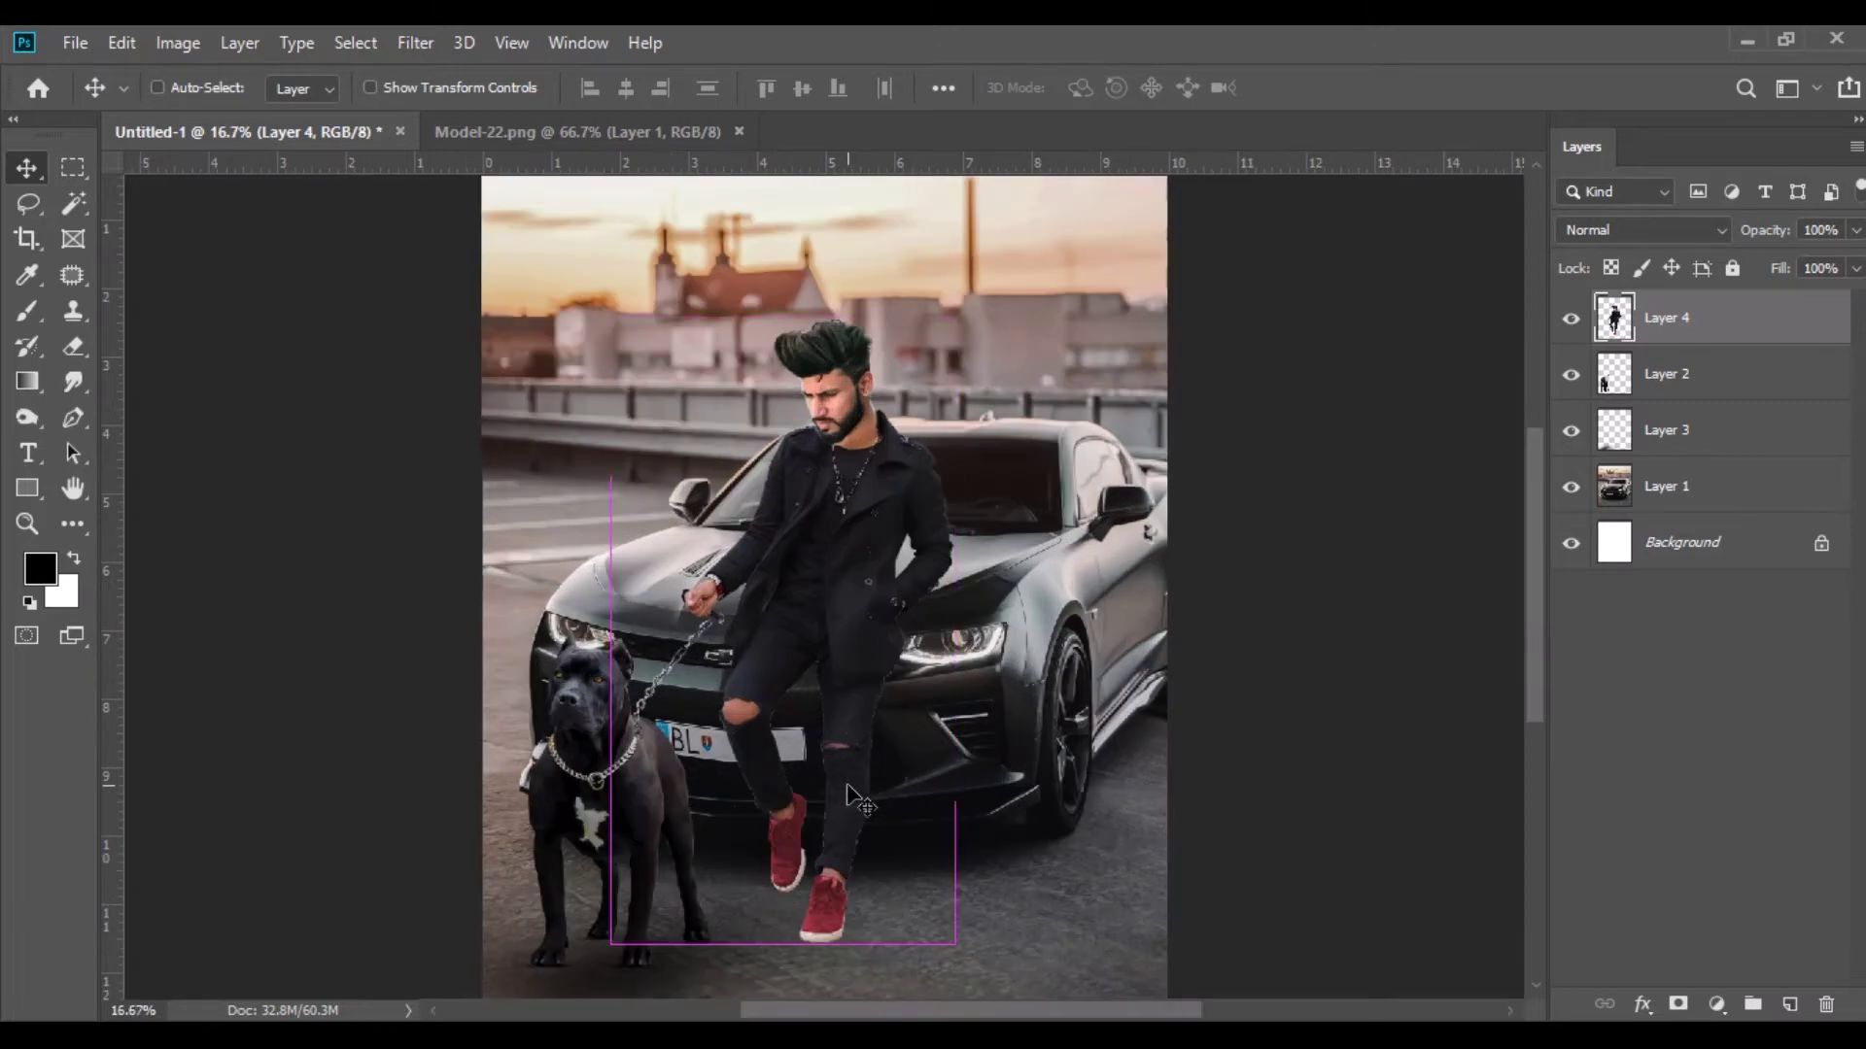
pyautogui.click(120, 43)
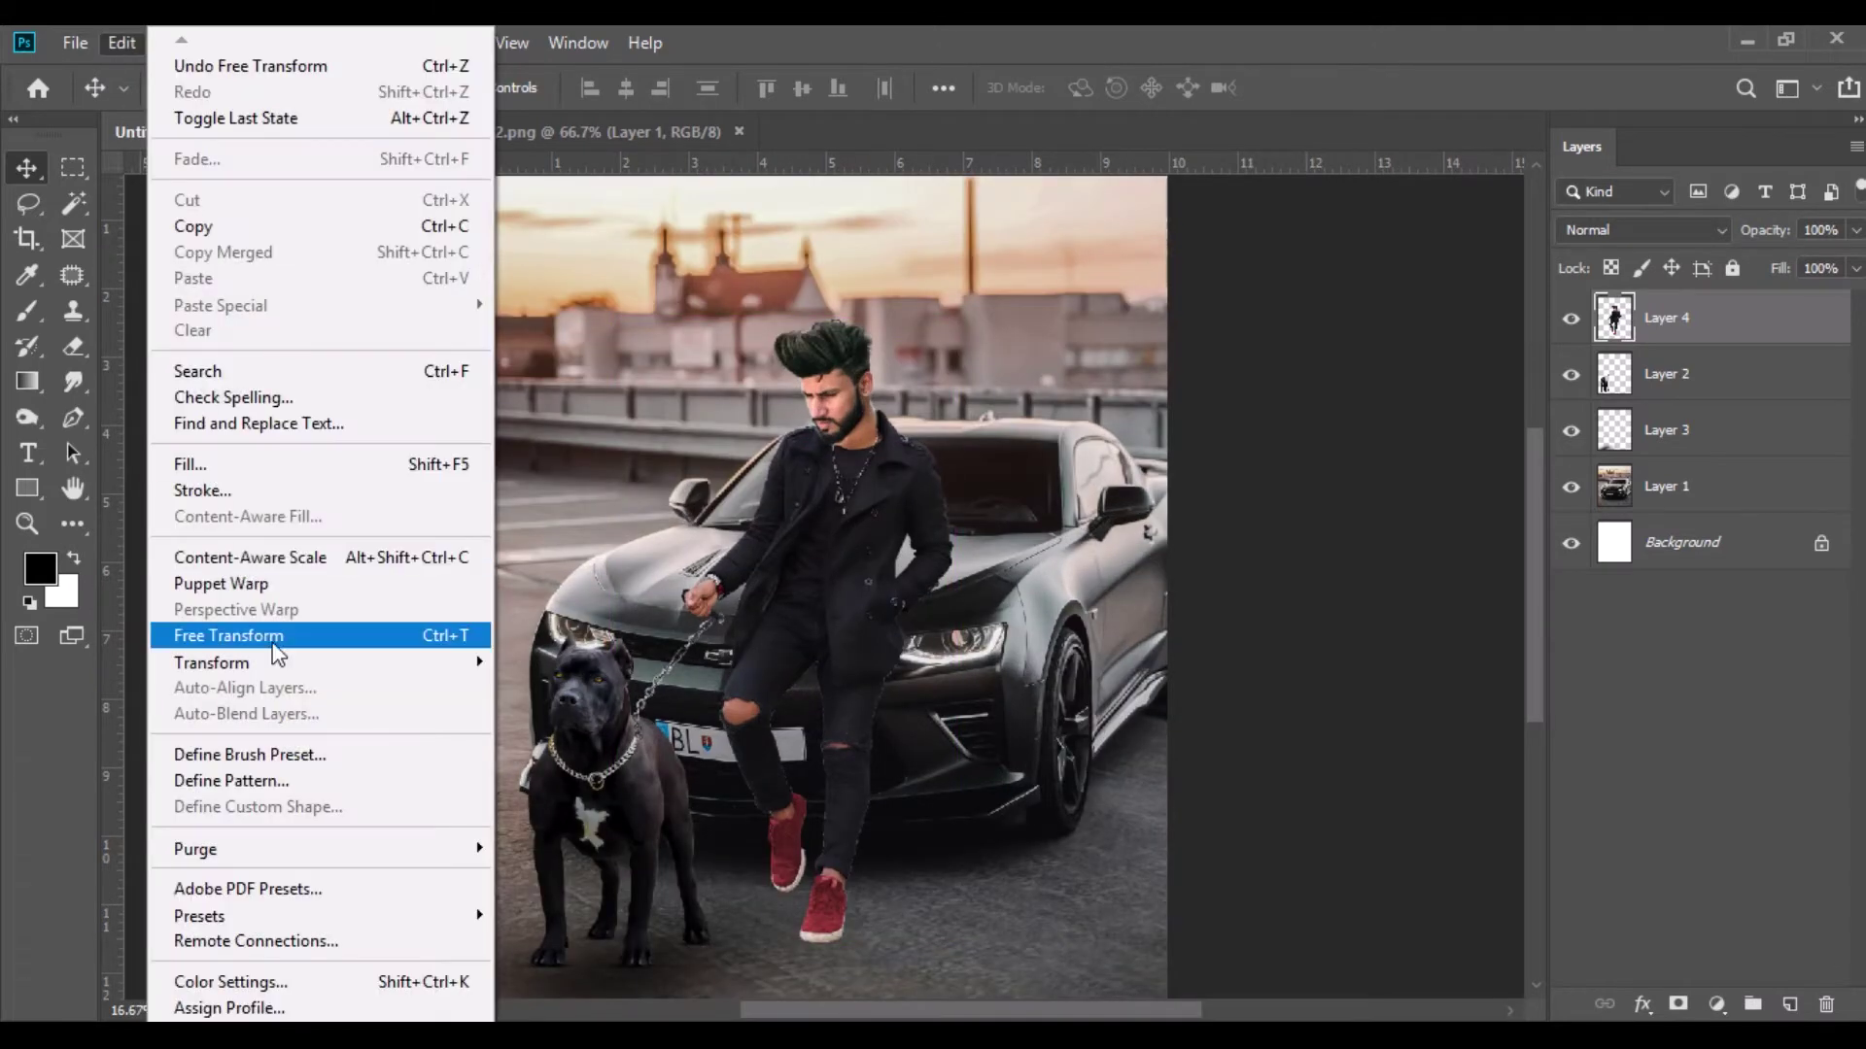
pyautogui.click(273, 639)
pyautogui.moveTo(596, 92); pyautogui.dragTo(608, 92)
pyautogui.moveTo(761, 559); pyautogui.dragTo(769, 556)
pyautogui.click(16, 171)
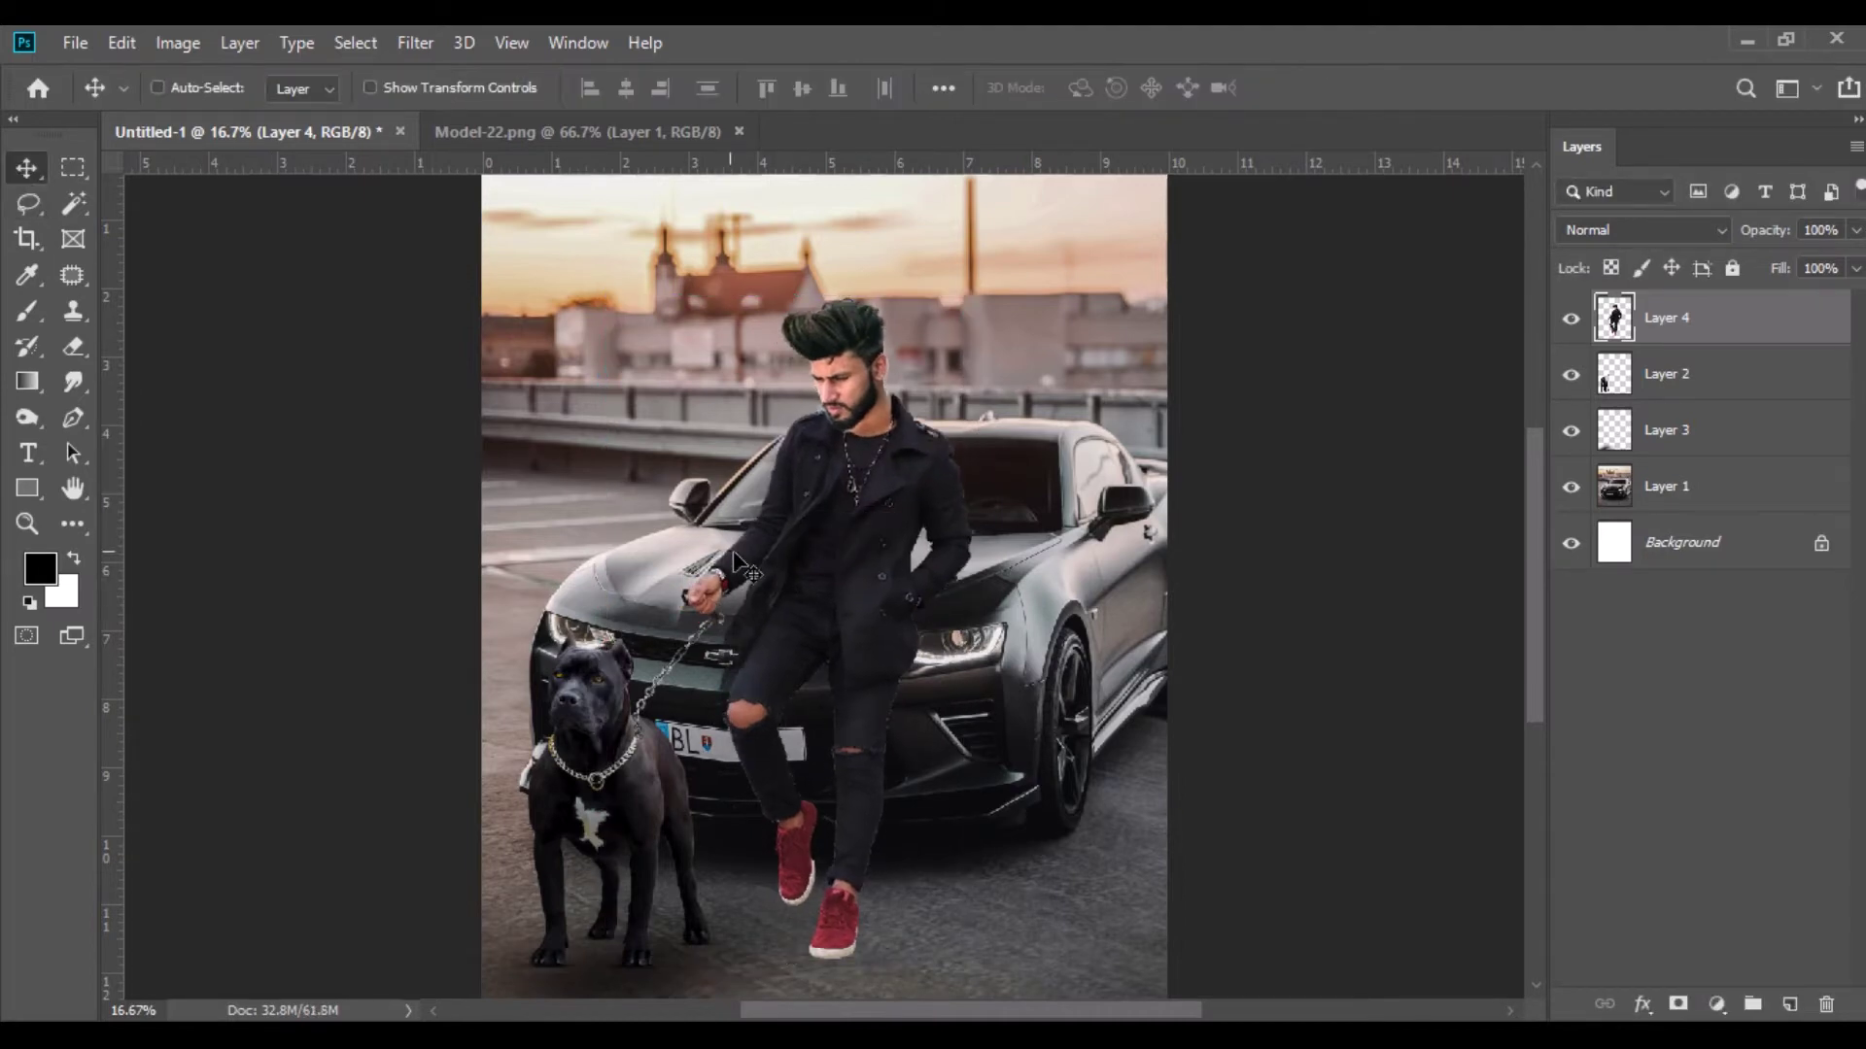
# Move the man's Layer 4 below the dog layer and align his fist with the leash loop.
pyautogui.hotkey('ctrl', '+')
pyautogui.hotkey('ctrl', '+')
pyautogui.hotkey('ctrl', '+')
pyautogui.hotkey('ctrl', '+')
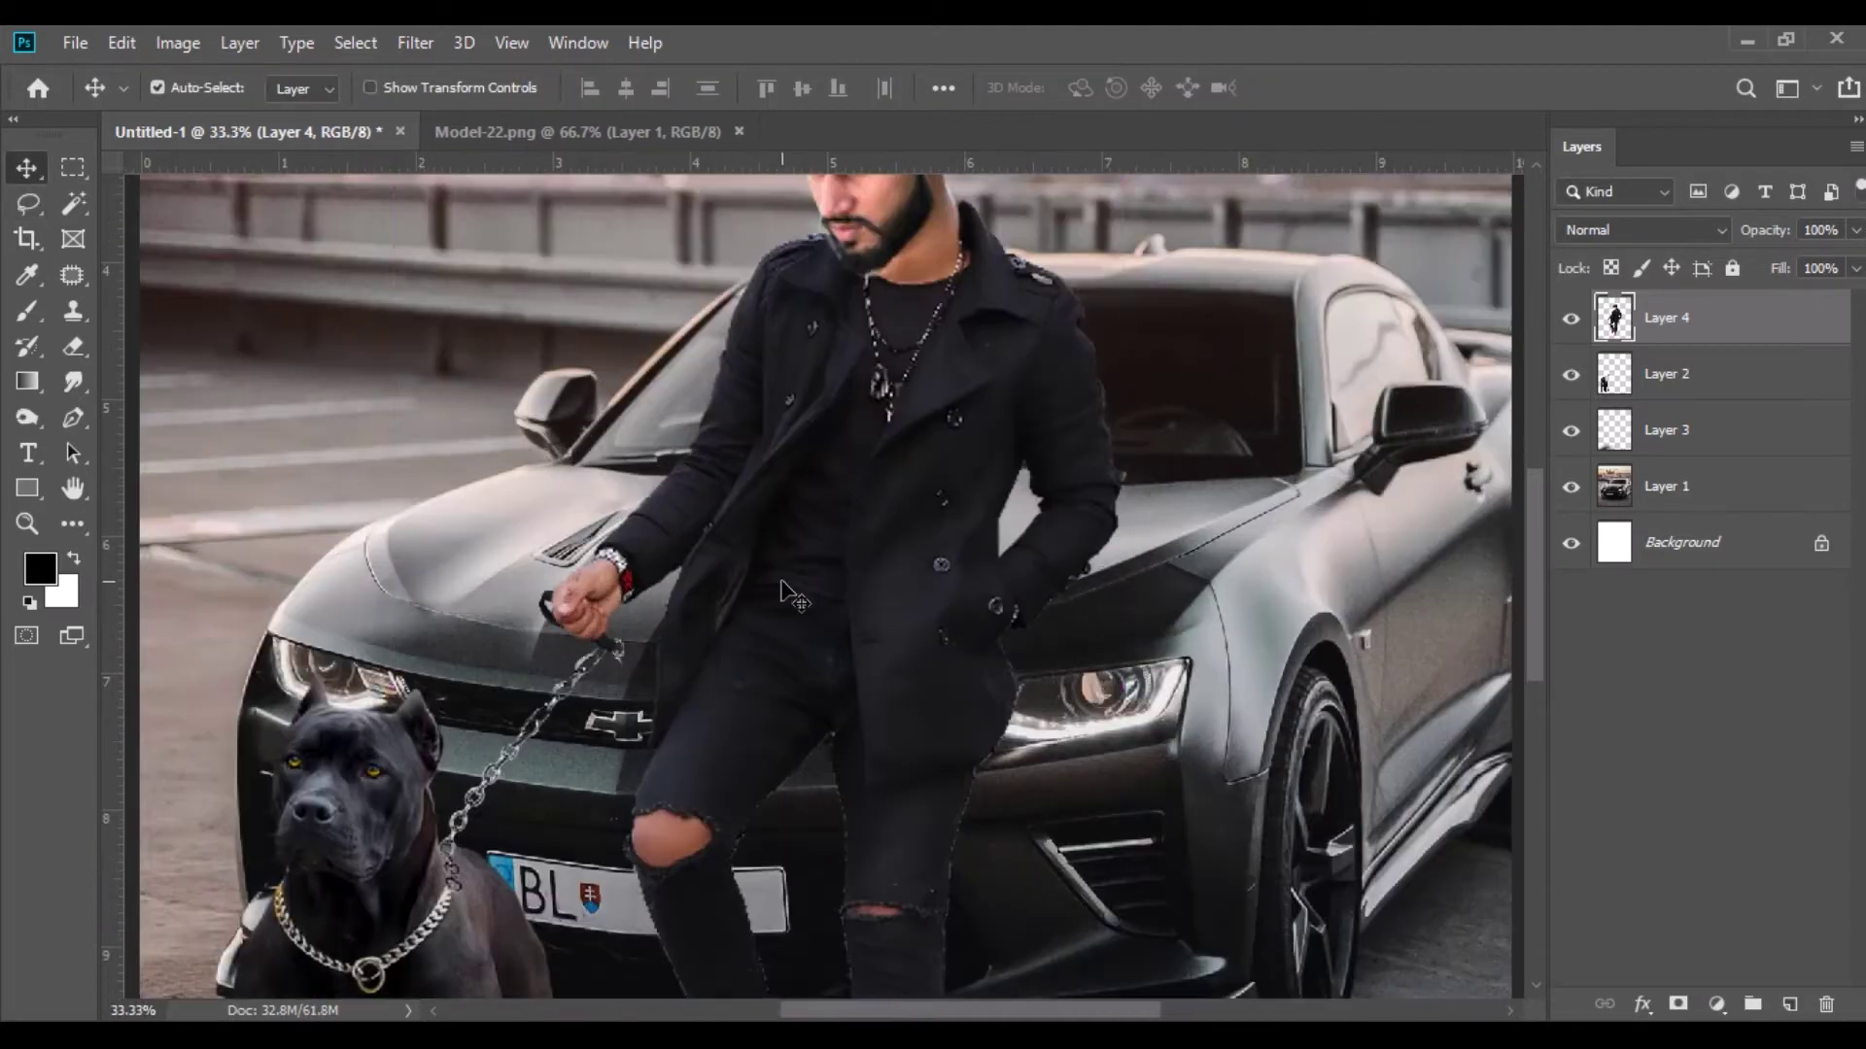
pyautogui.moveTo(1629, 406); pyautogui.dragTo(1665, 404)
pyautogui.hotkey('ctrl', '+')
pyautogui.hotkey('ctrl', '+')
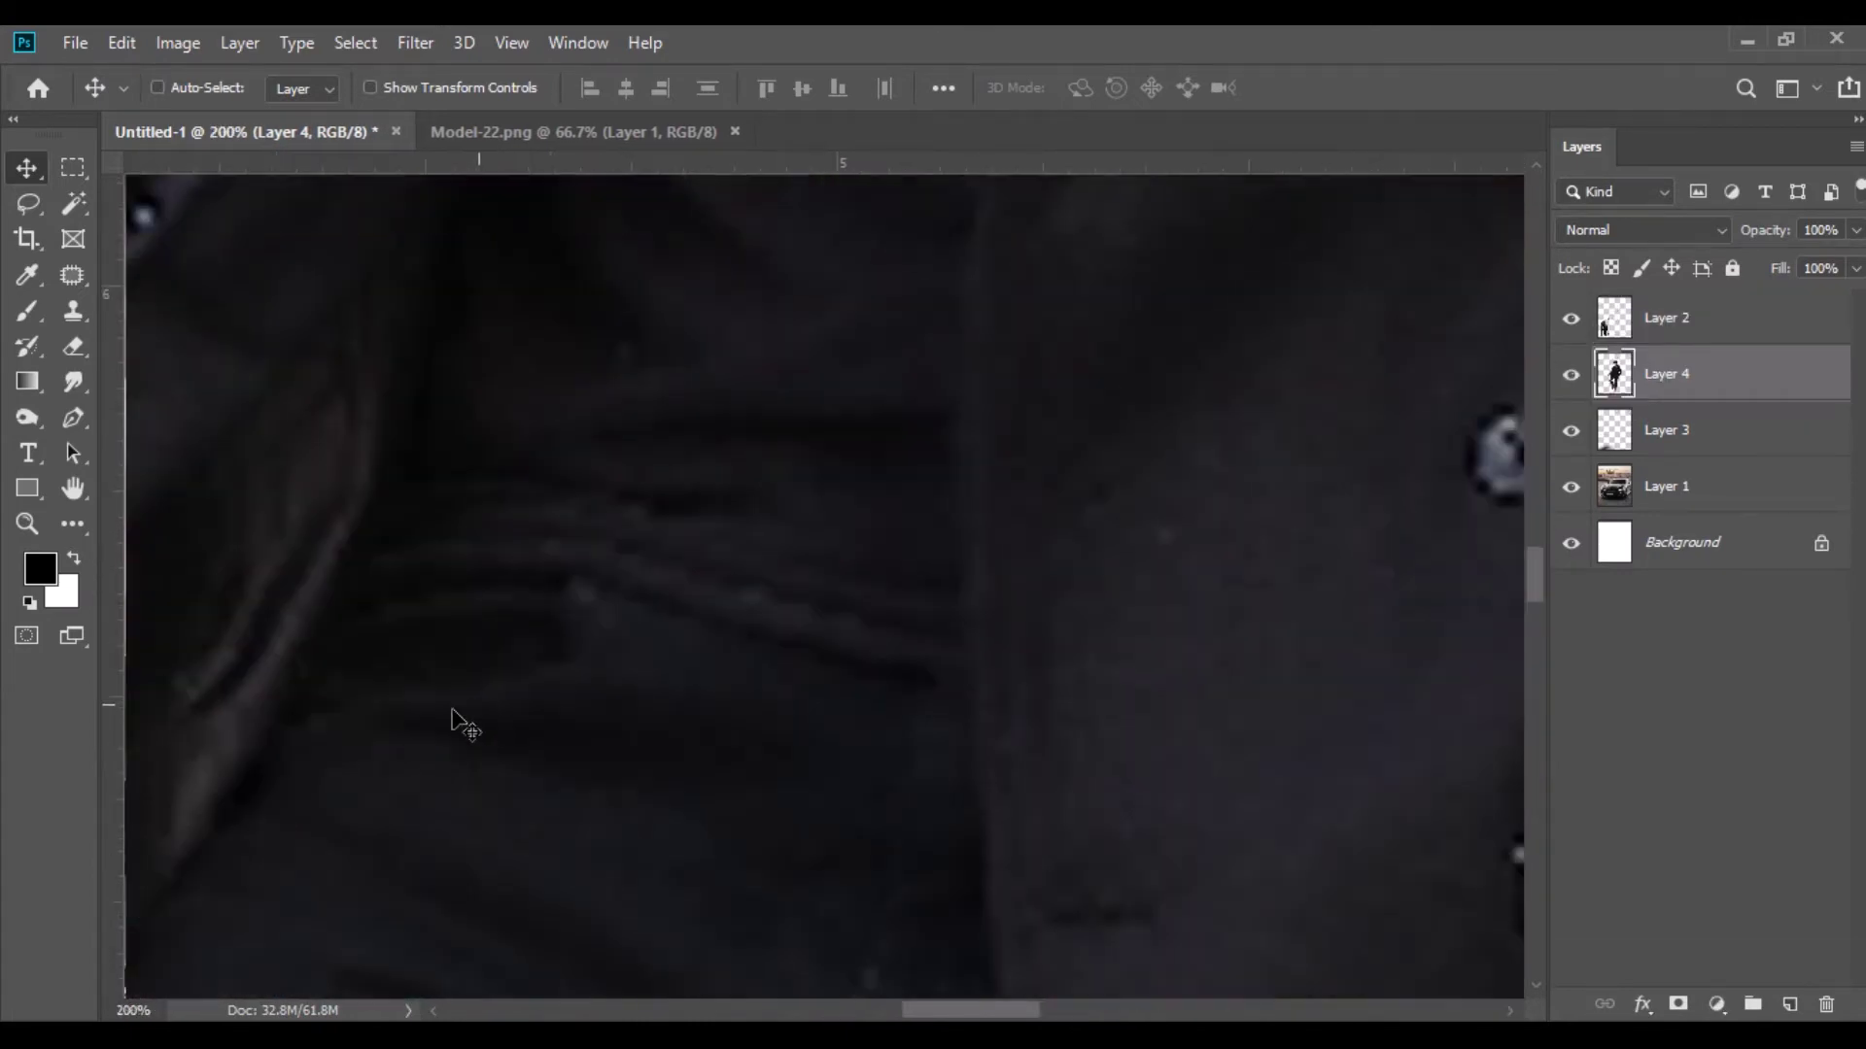
pyautogui.moveTo(367, 640); pyautogui.dragTo(805, 515)
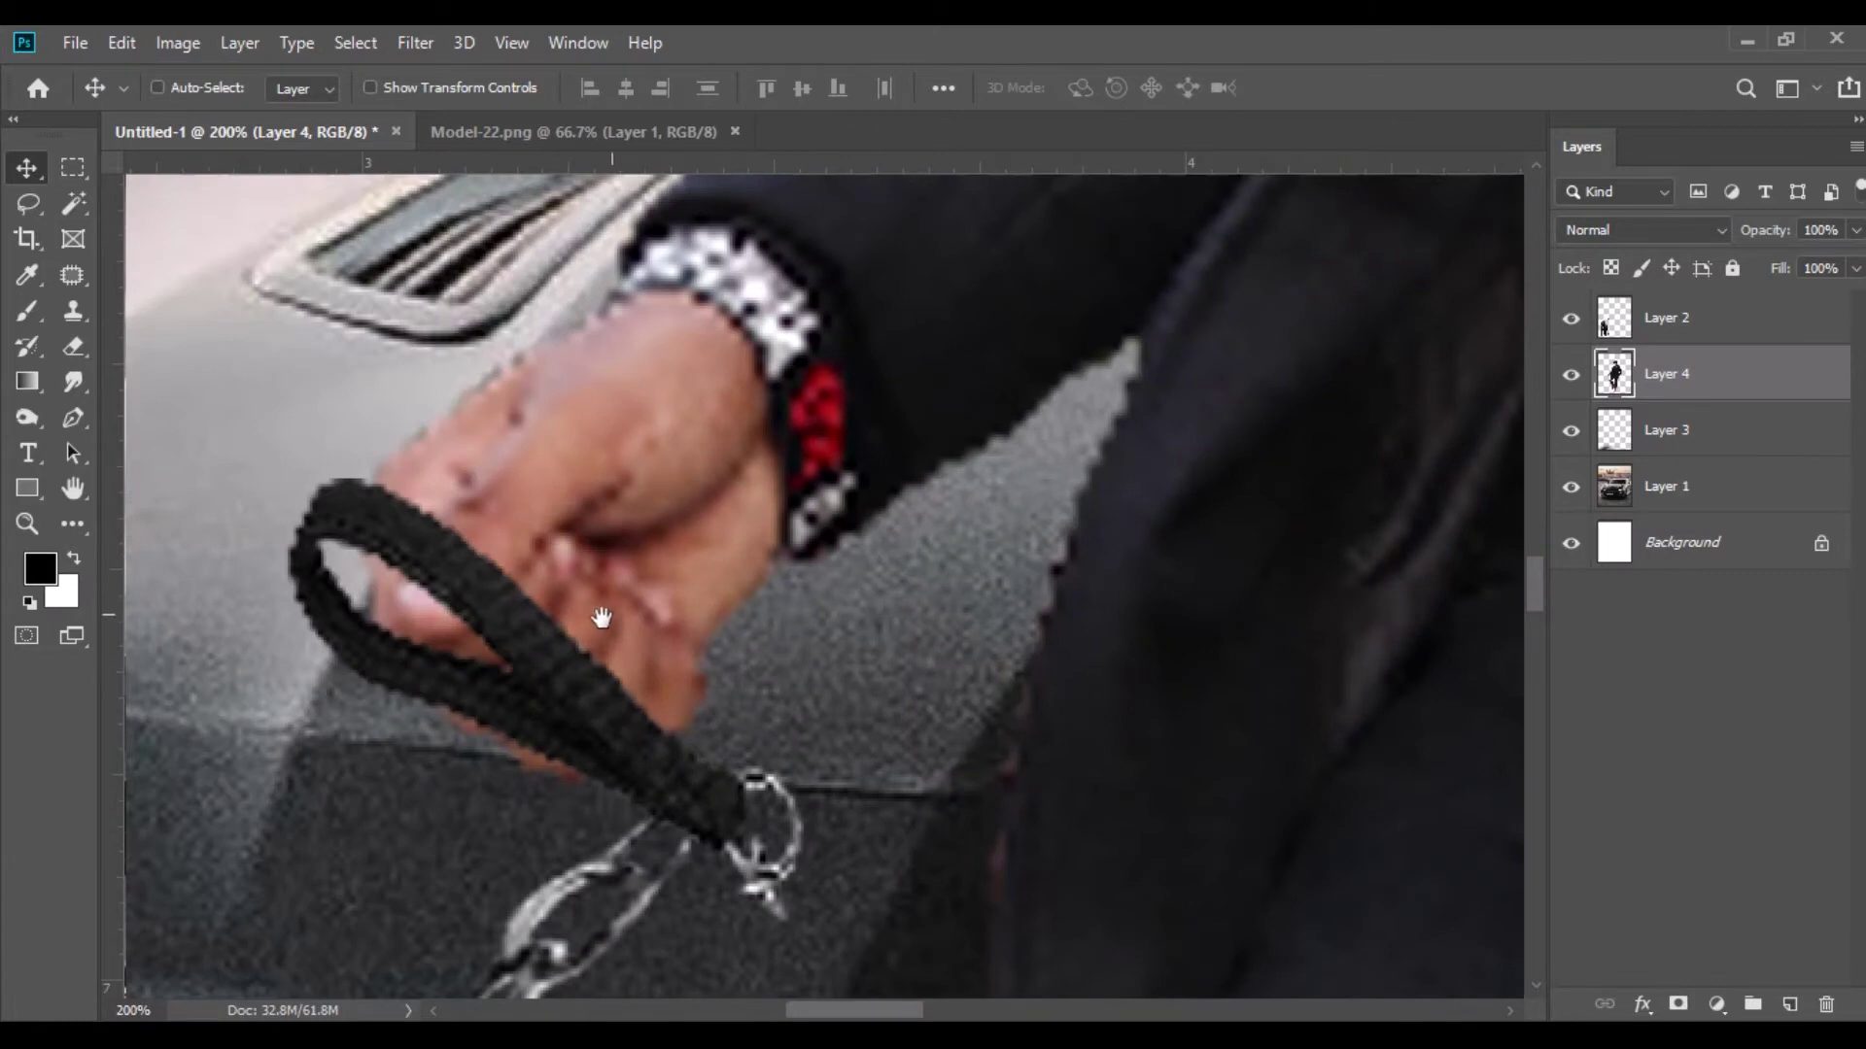
pyautogui.moveTo(1279, 445); pyautogui.dragTo(1226, 466)
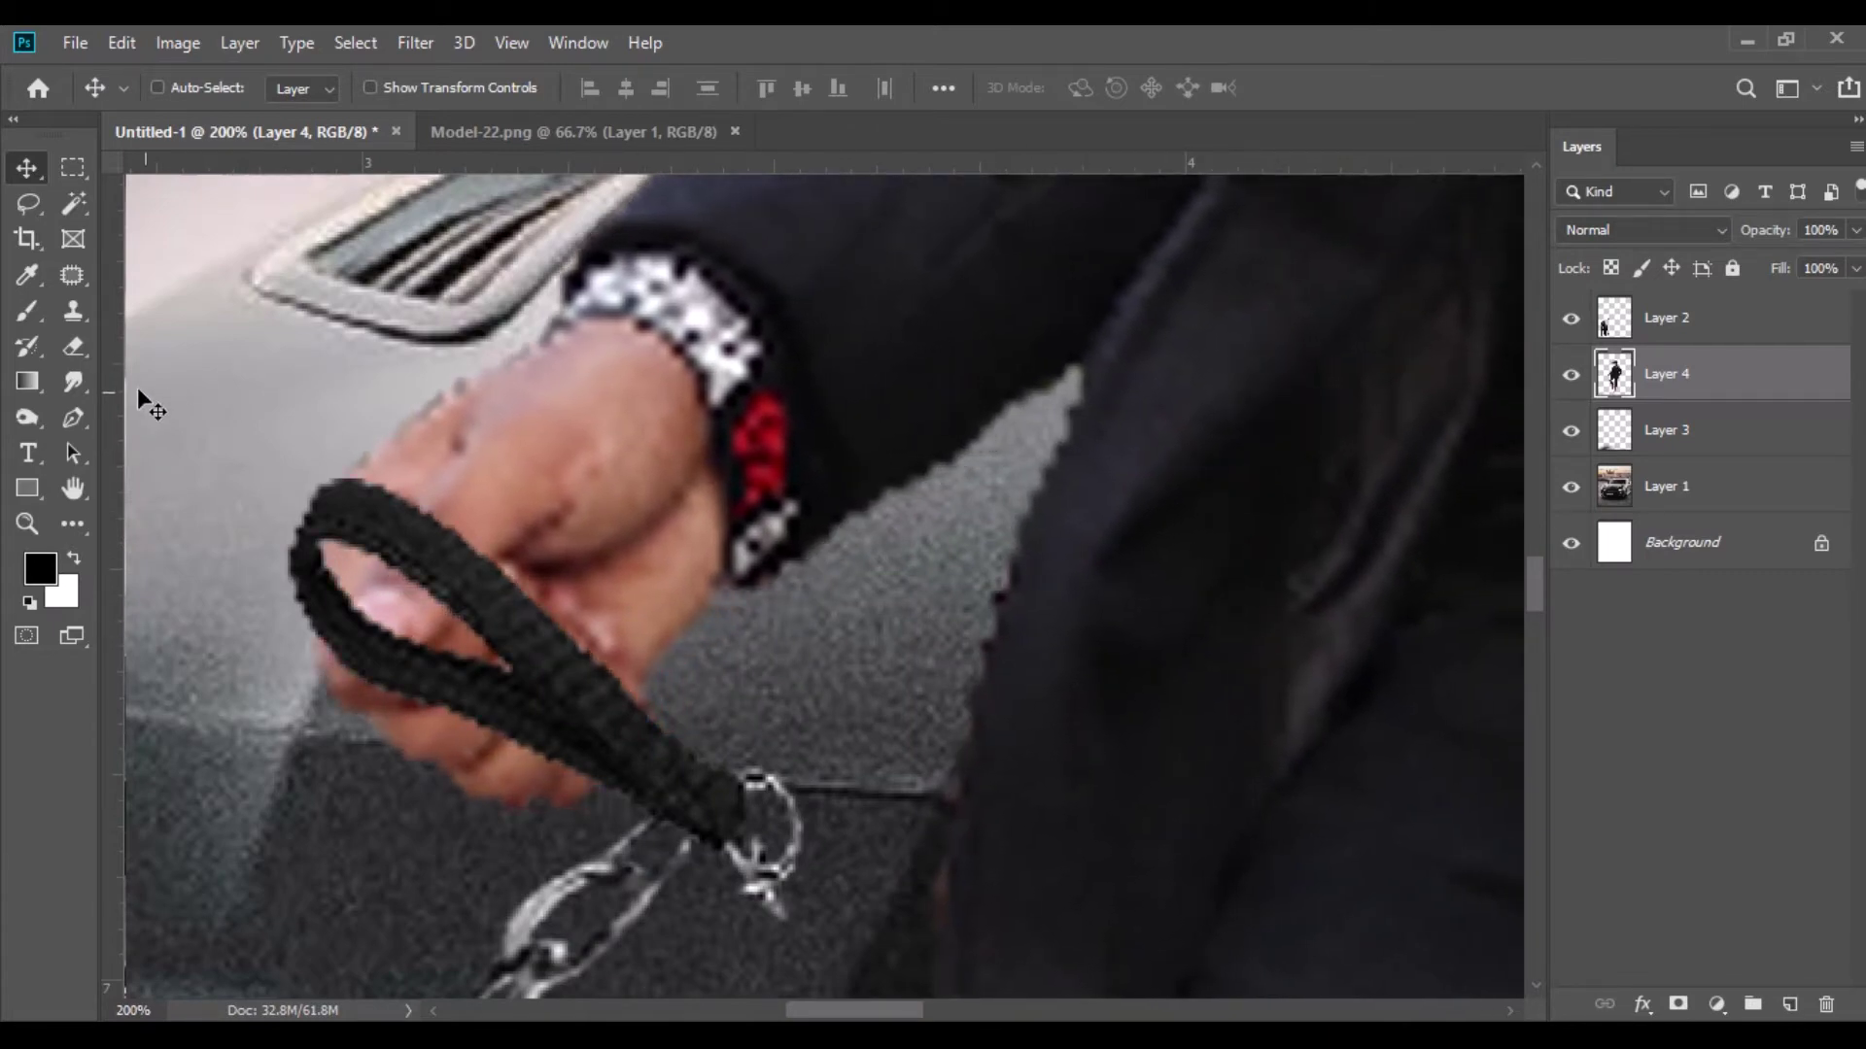
# Add a layer mask to the dog's Layer 2 and set up a hard 20 px brush at 100% opacity.
pyautogui.click(1647, 316)
pyautogui.click(1678, 1006)
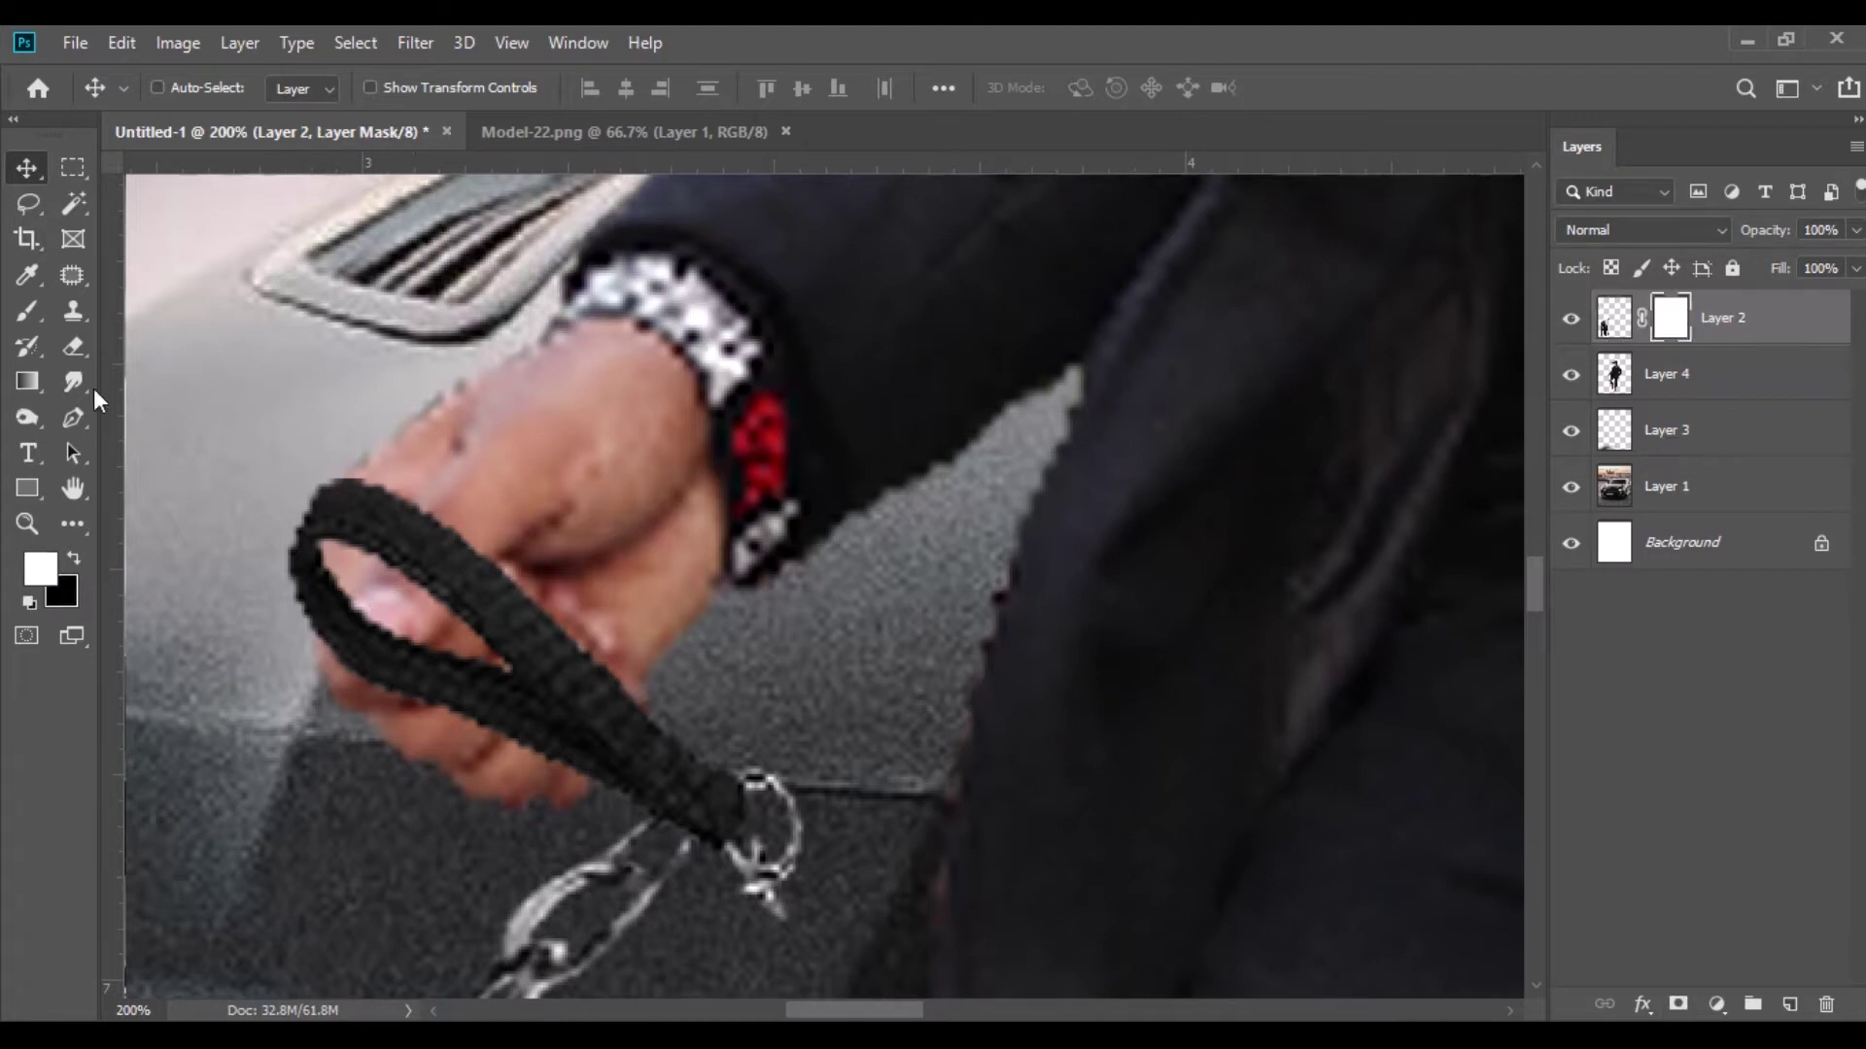
pyautogui.click(23, 312)
pyautogui.rightClick(830, 540)
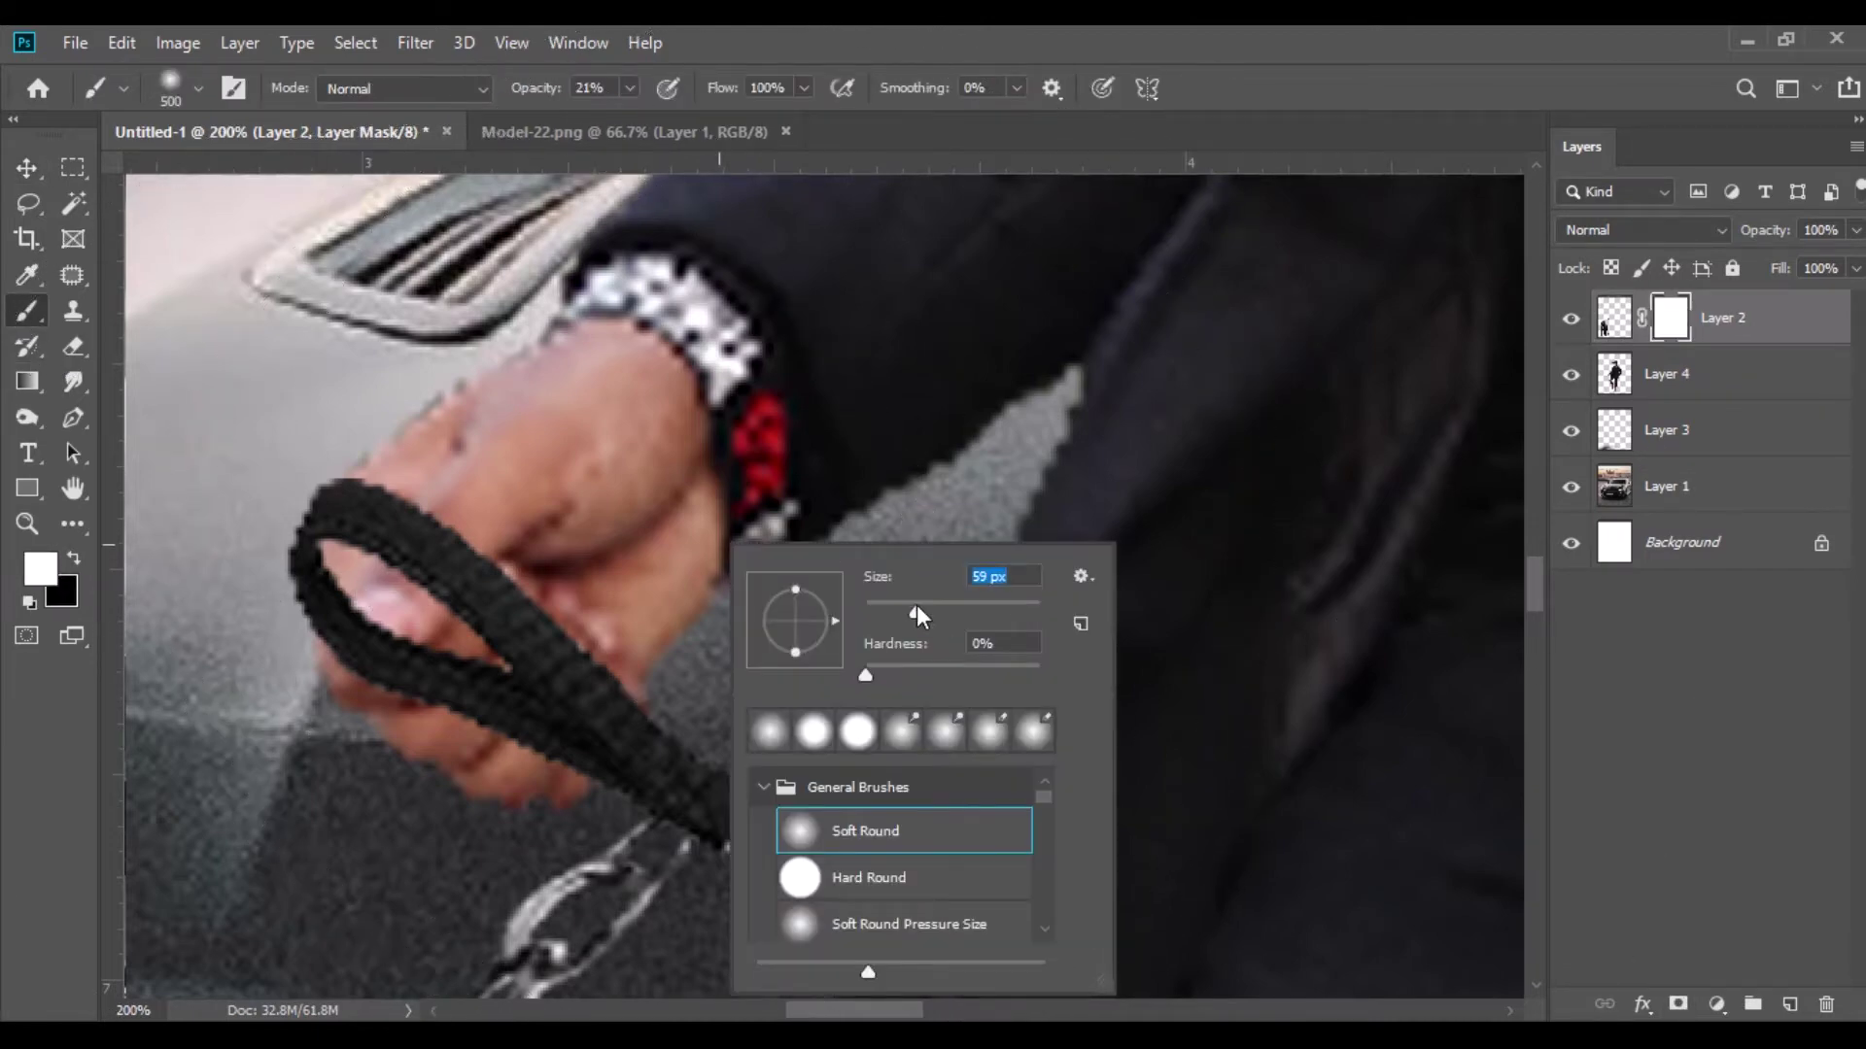
pyautogui.click(625, 94)
pyautogui.moveTo(624, 119); pyautogui.dragTo(737, 118)
pyautogui.rightClick(841, 335)
pyautogui.moveTo(990, 466); pyautogui.dragTo(1161, 466)
pyautogui.click(1001, 395)
pyautogui.click(507, 740)
# Paint black on the dog layer's mask to hide the lower strap of the leash loop over the man's fingers.
pyautogui.press('x')
pyautogui.moveTo(393, 644)
pyautogui.mouseDown()
pyautogui.moveTo(592, 804)
pyautogui.moveTo(453, 656)
pyautogui.moveTo(336, 588)
pyautogui.moveTo(383, 686)
pyautogui.moveTo(326, 614)
pyautogui.moveTo(334, 576)
pyautogui.mouseUp()
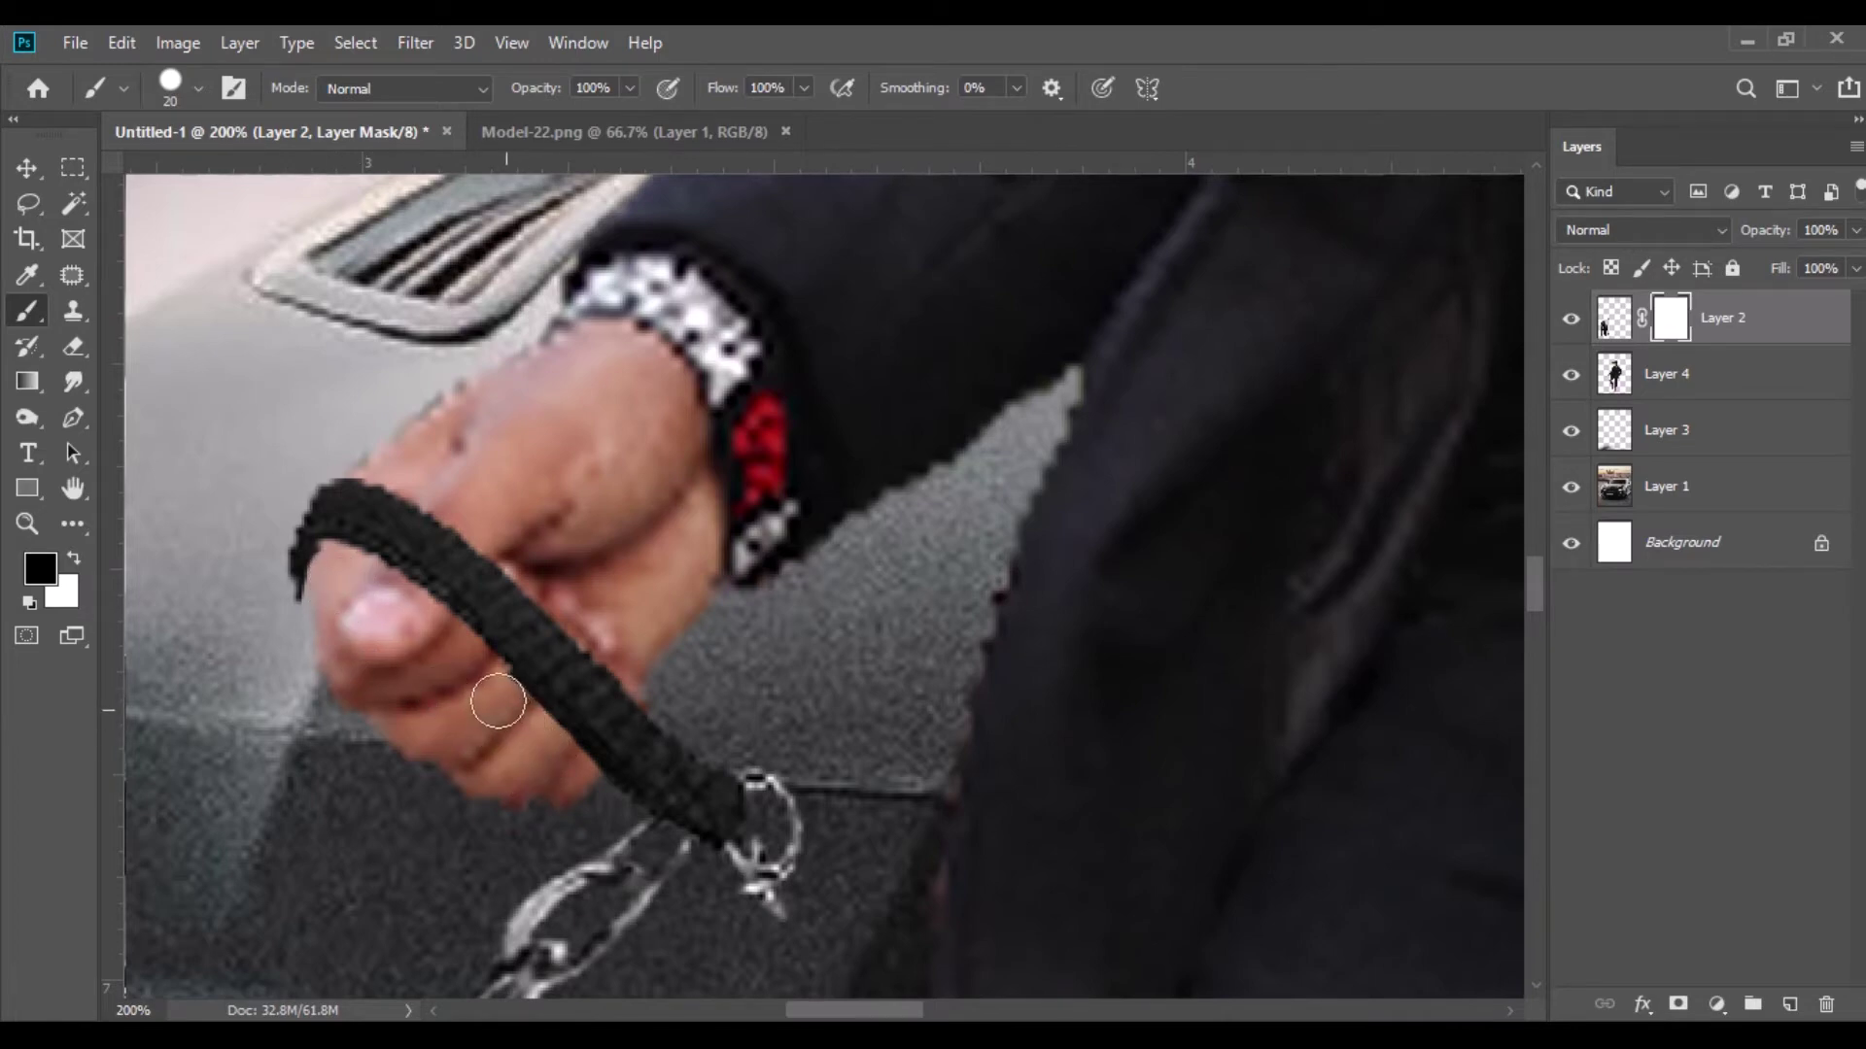
pyautogui.scroll(-5, 446, 659)
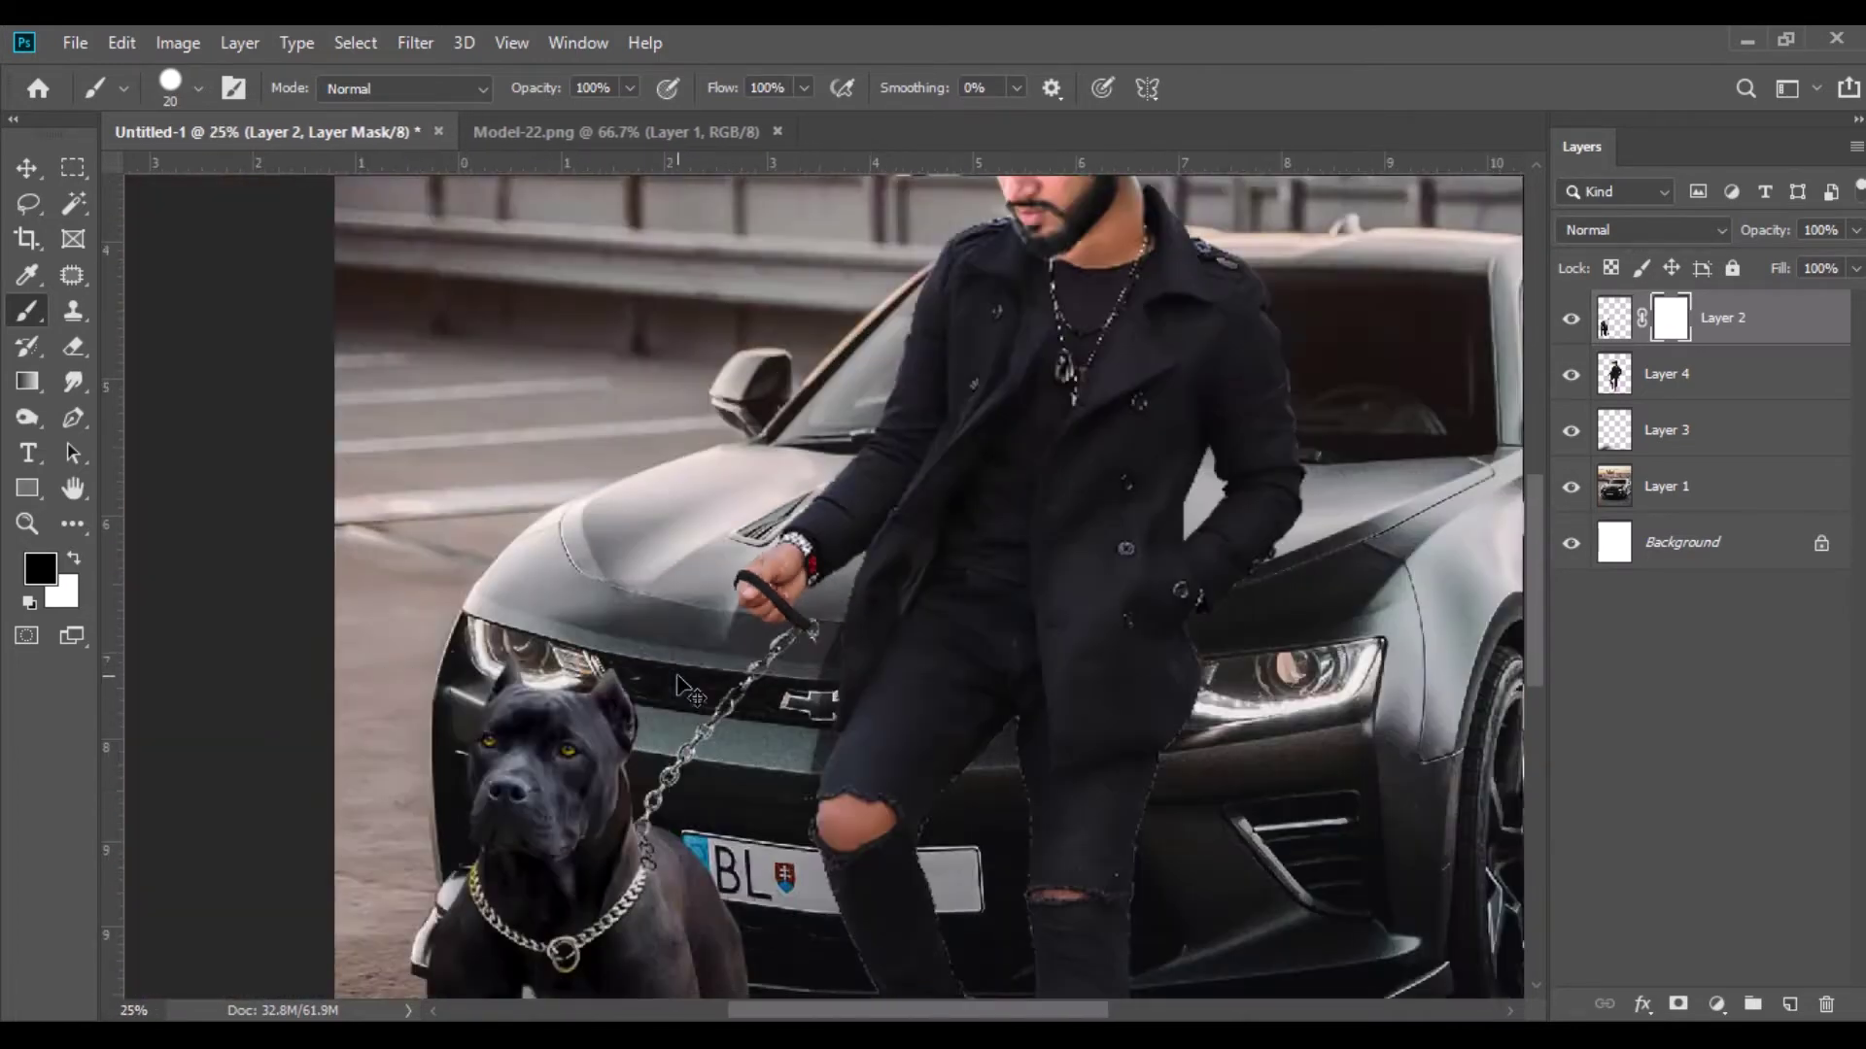
pyautogui.scroll(-2, 692, 691)
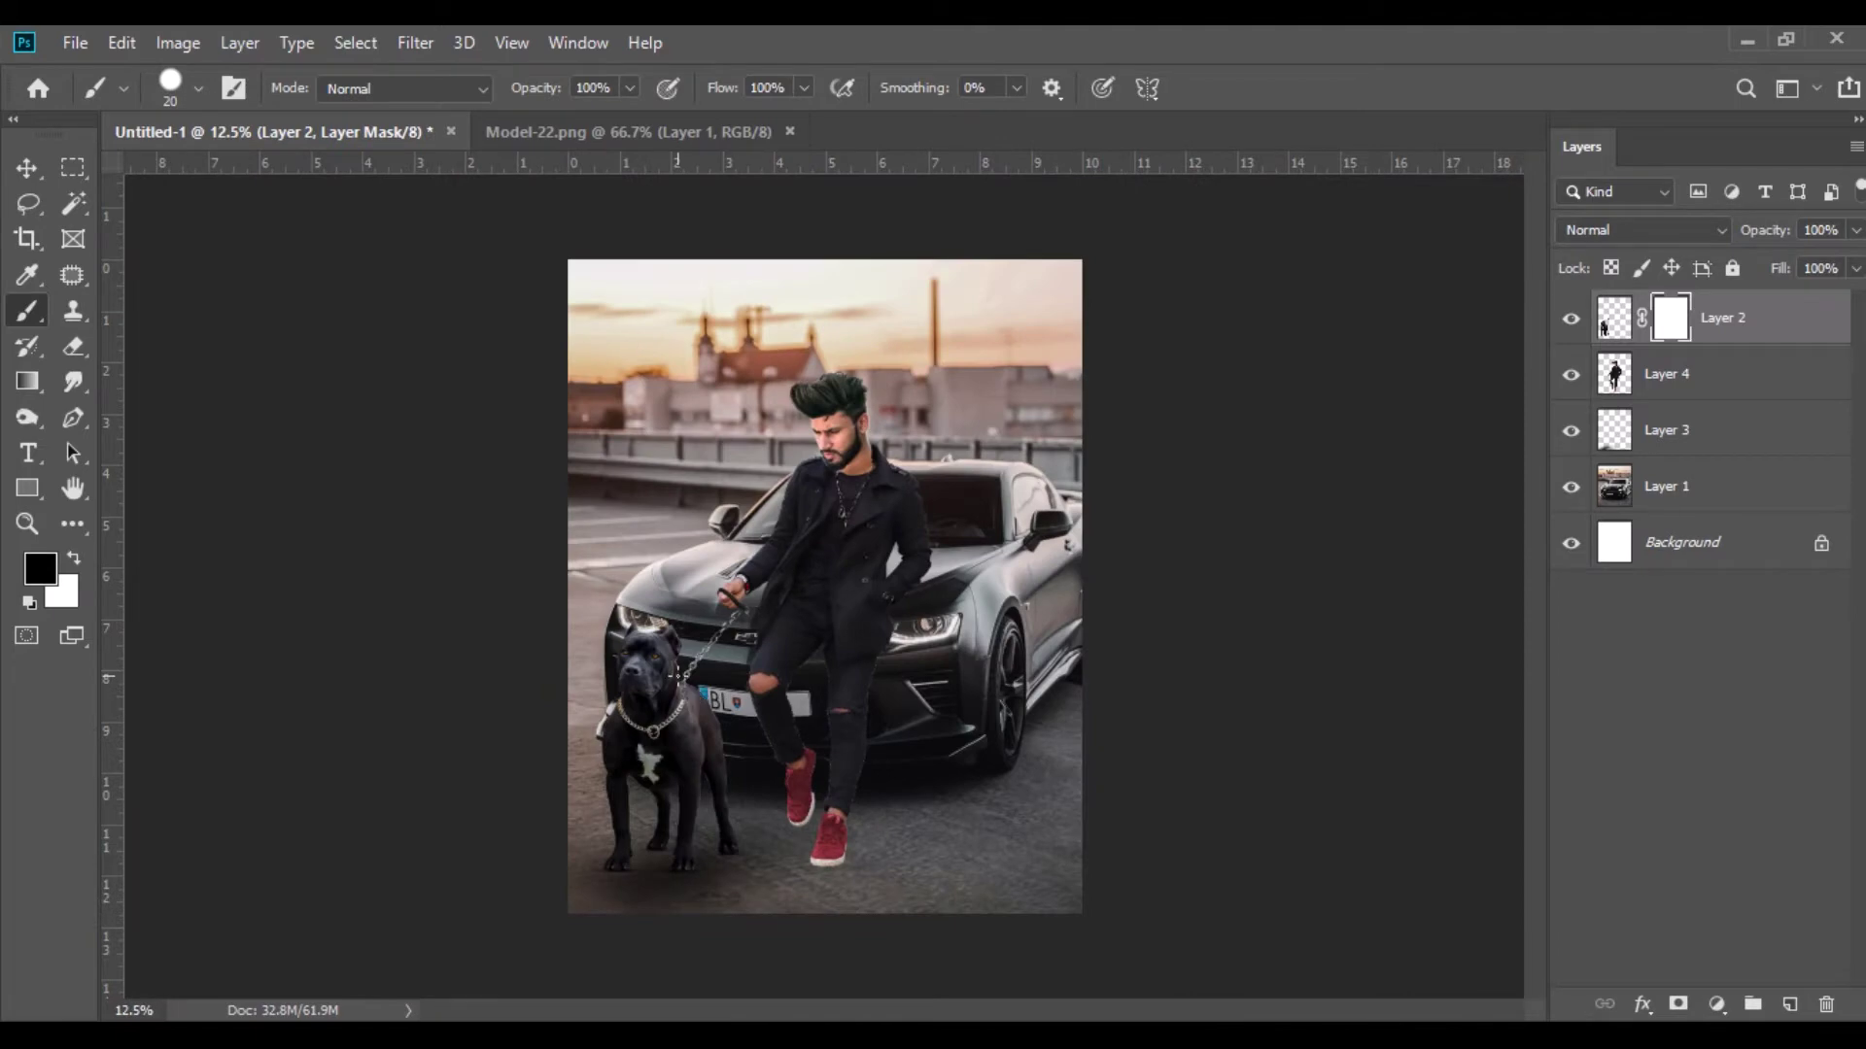
# Adjust the man's Layer 4 with Camera Raw Filter: Contrast +13, Highlights -58, Shadows +13, Blacks -23 and Clarity +7.
pyautogui.click(30, 171)
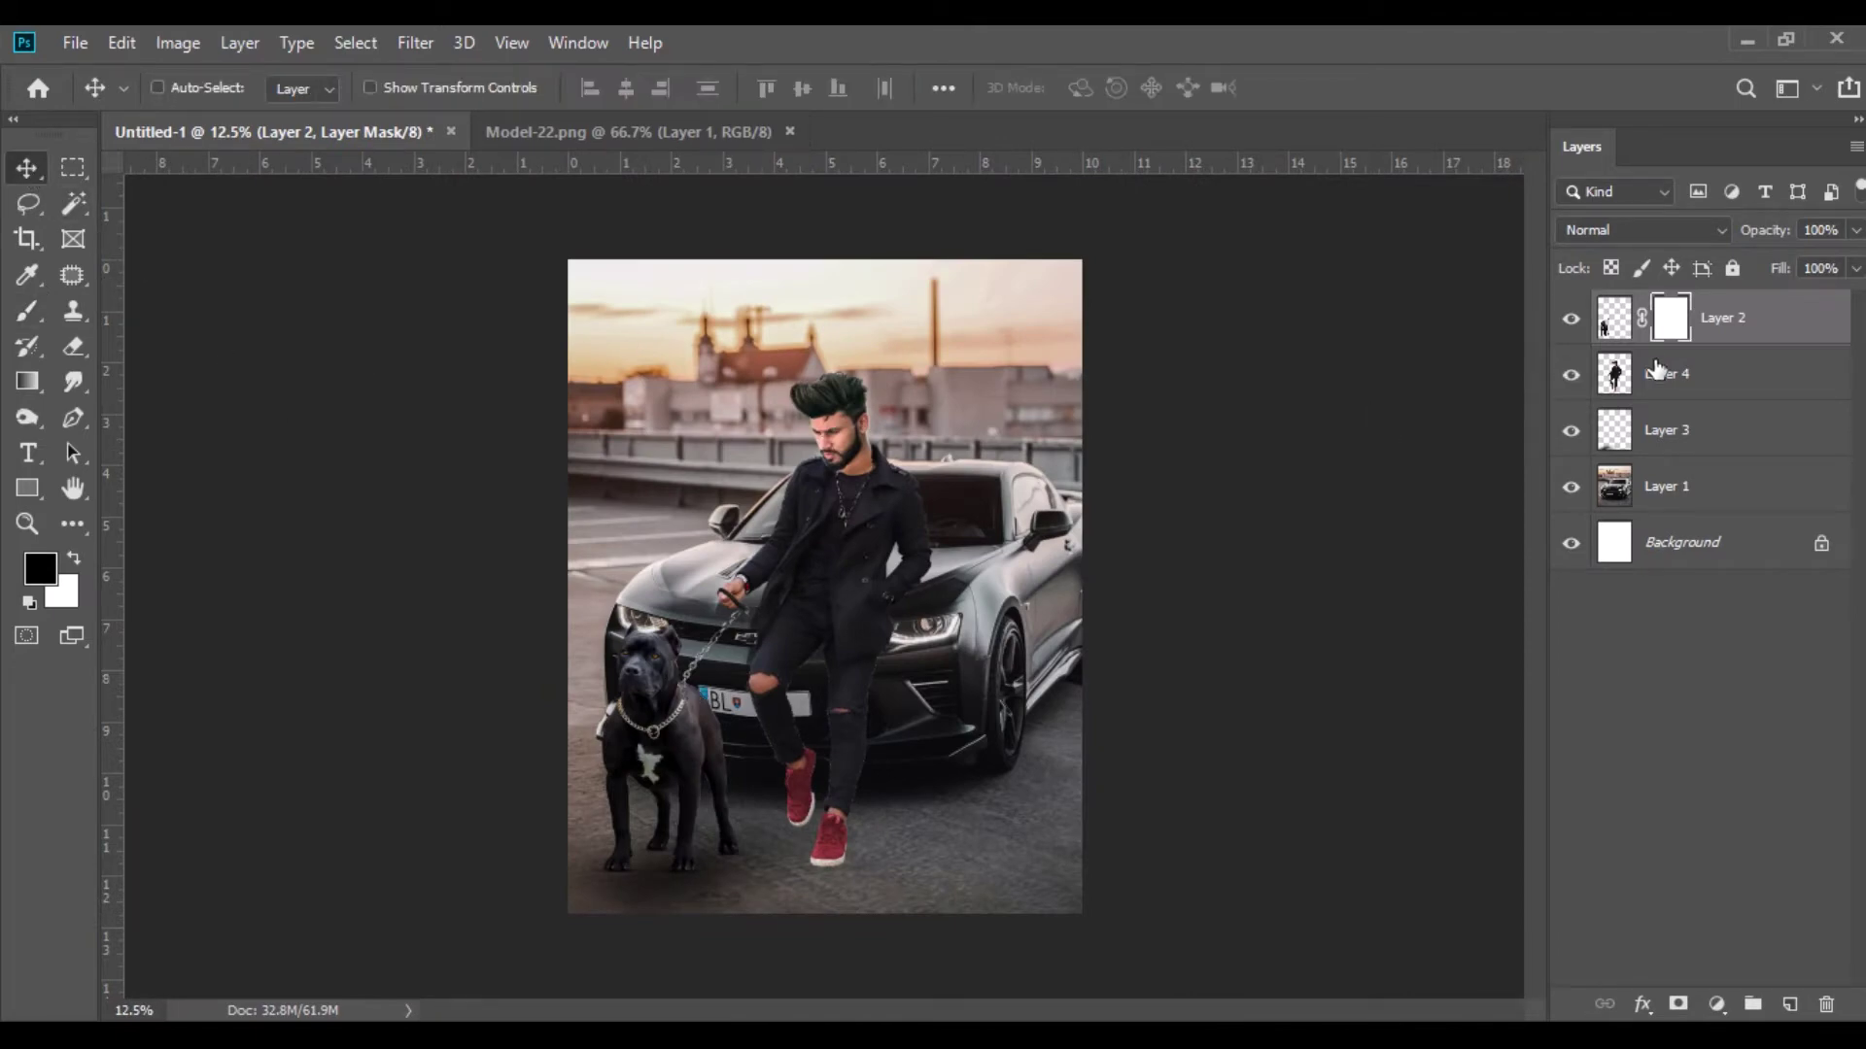
pyautogui.click(1657, 369)
pyautogui.click(415, 43)
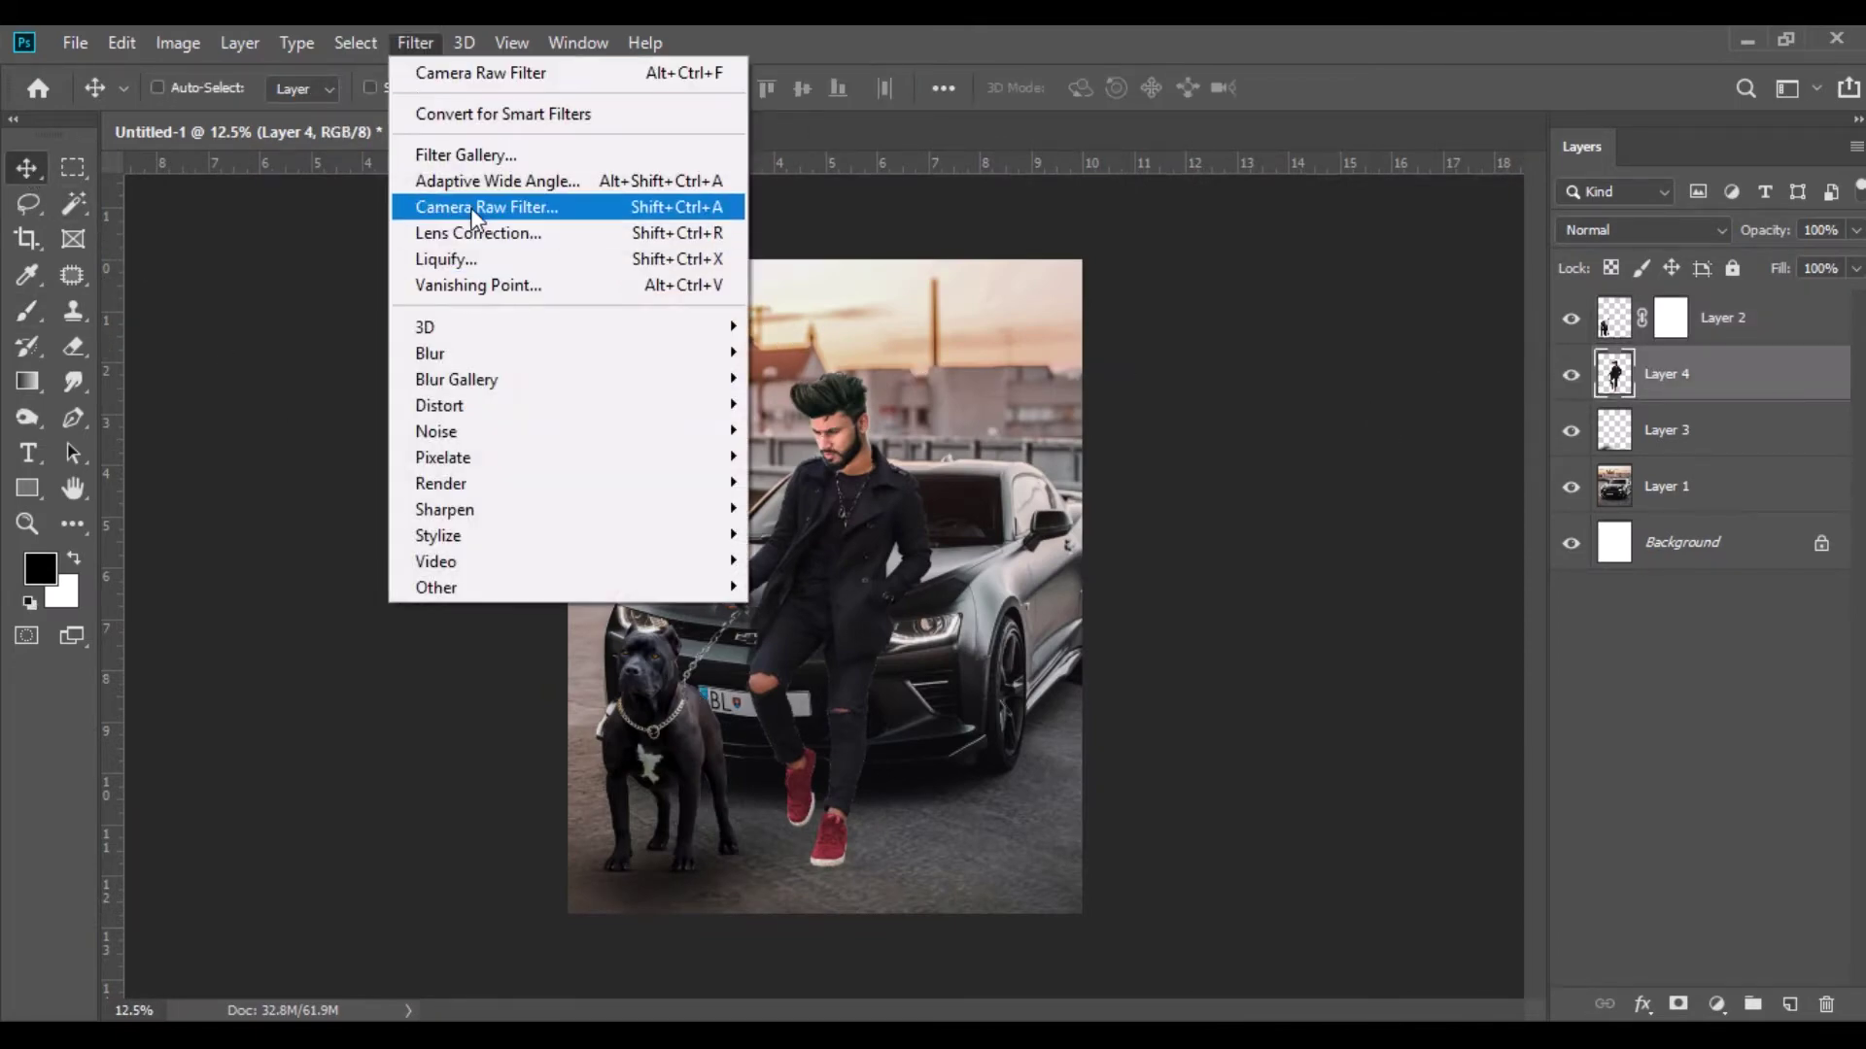
pyautogui.click(476, 209)
pyautogui.moveTo(1615, 725); pyautogui.dragTo(1519, 765)
pyautogui.moveTo(1615, 808); pyautogui.dragTo(1640, 814)
pyautogui.moveTo(1612, 894); pyautogui.dragTo(1576, 894)
pyautogui.scroll(-2, 1601, 871)
pyautogui.moveTo(1613, 834); pyautogui.dragTo(1627, 837)
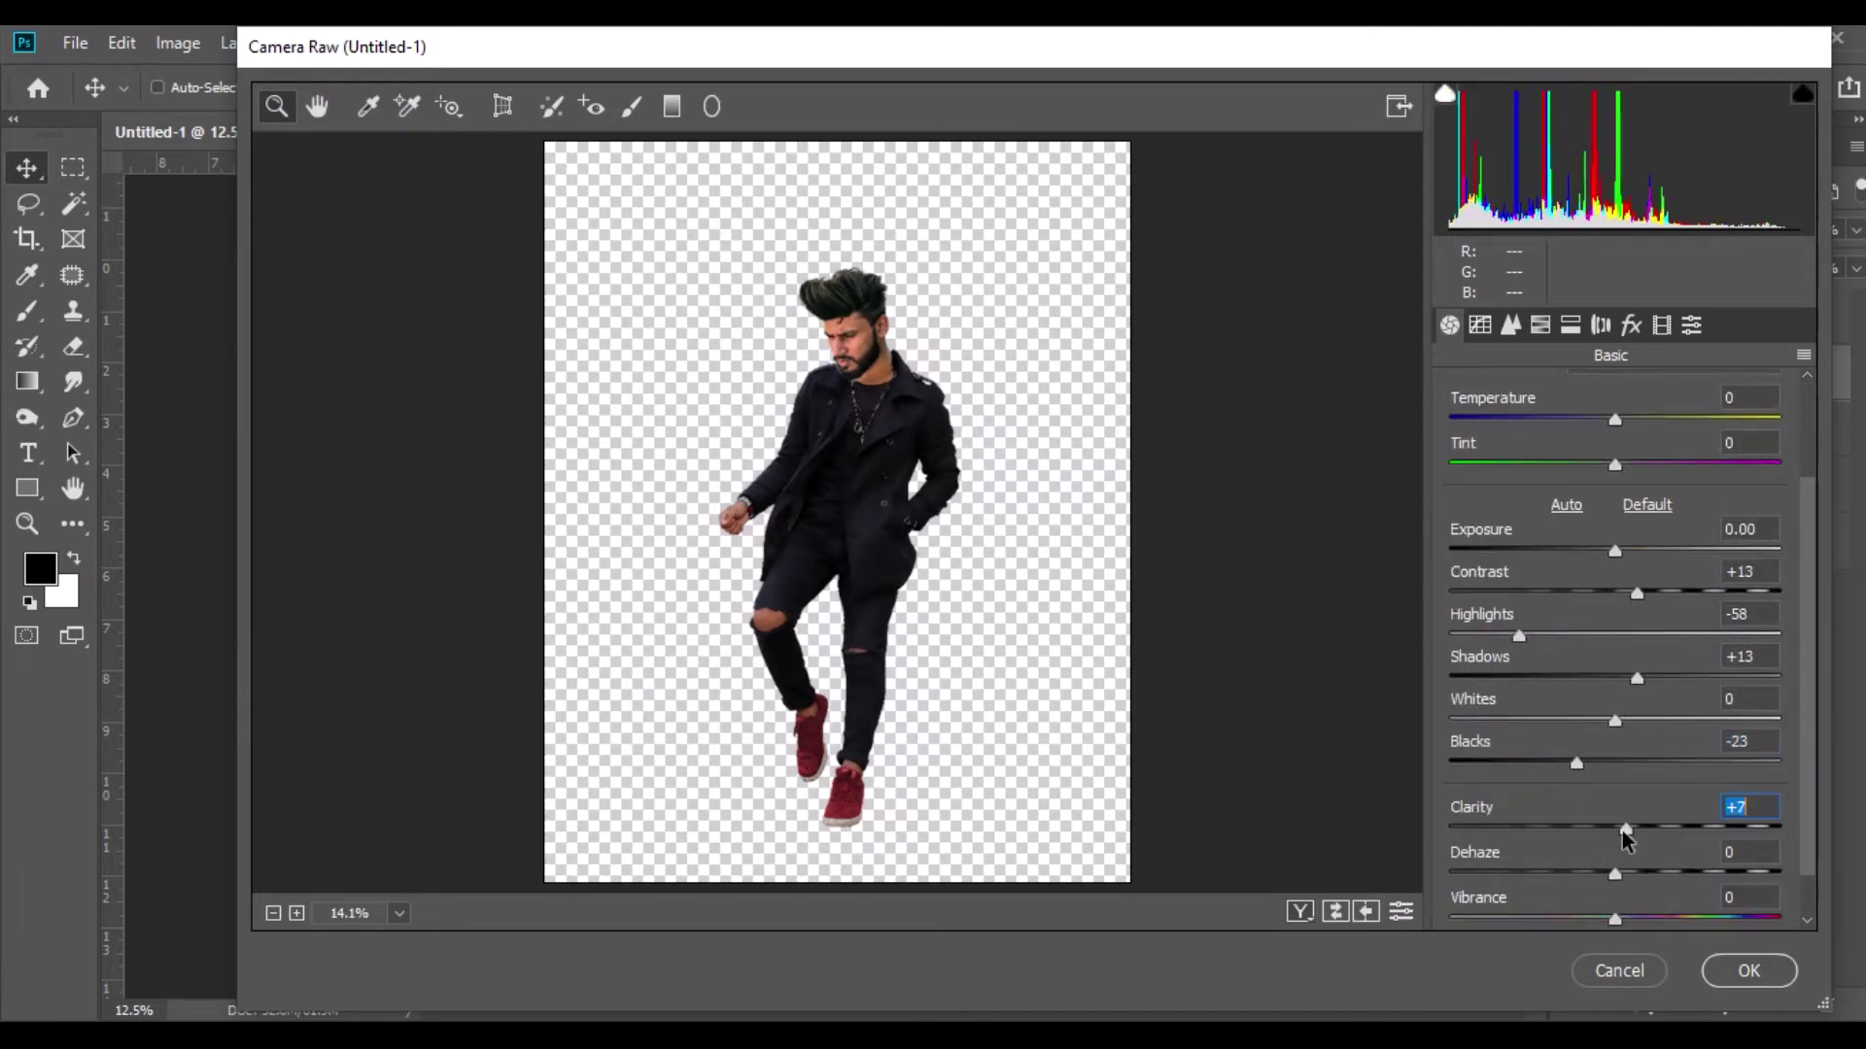
# Lower the man's orange saturation to -22, increase his red saturation in the HSL adjustments, and apply the filter.
pyautogui.click(1540, 324)
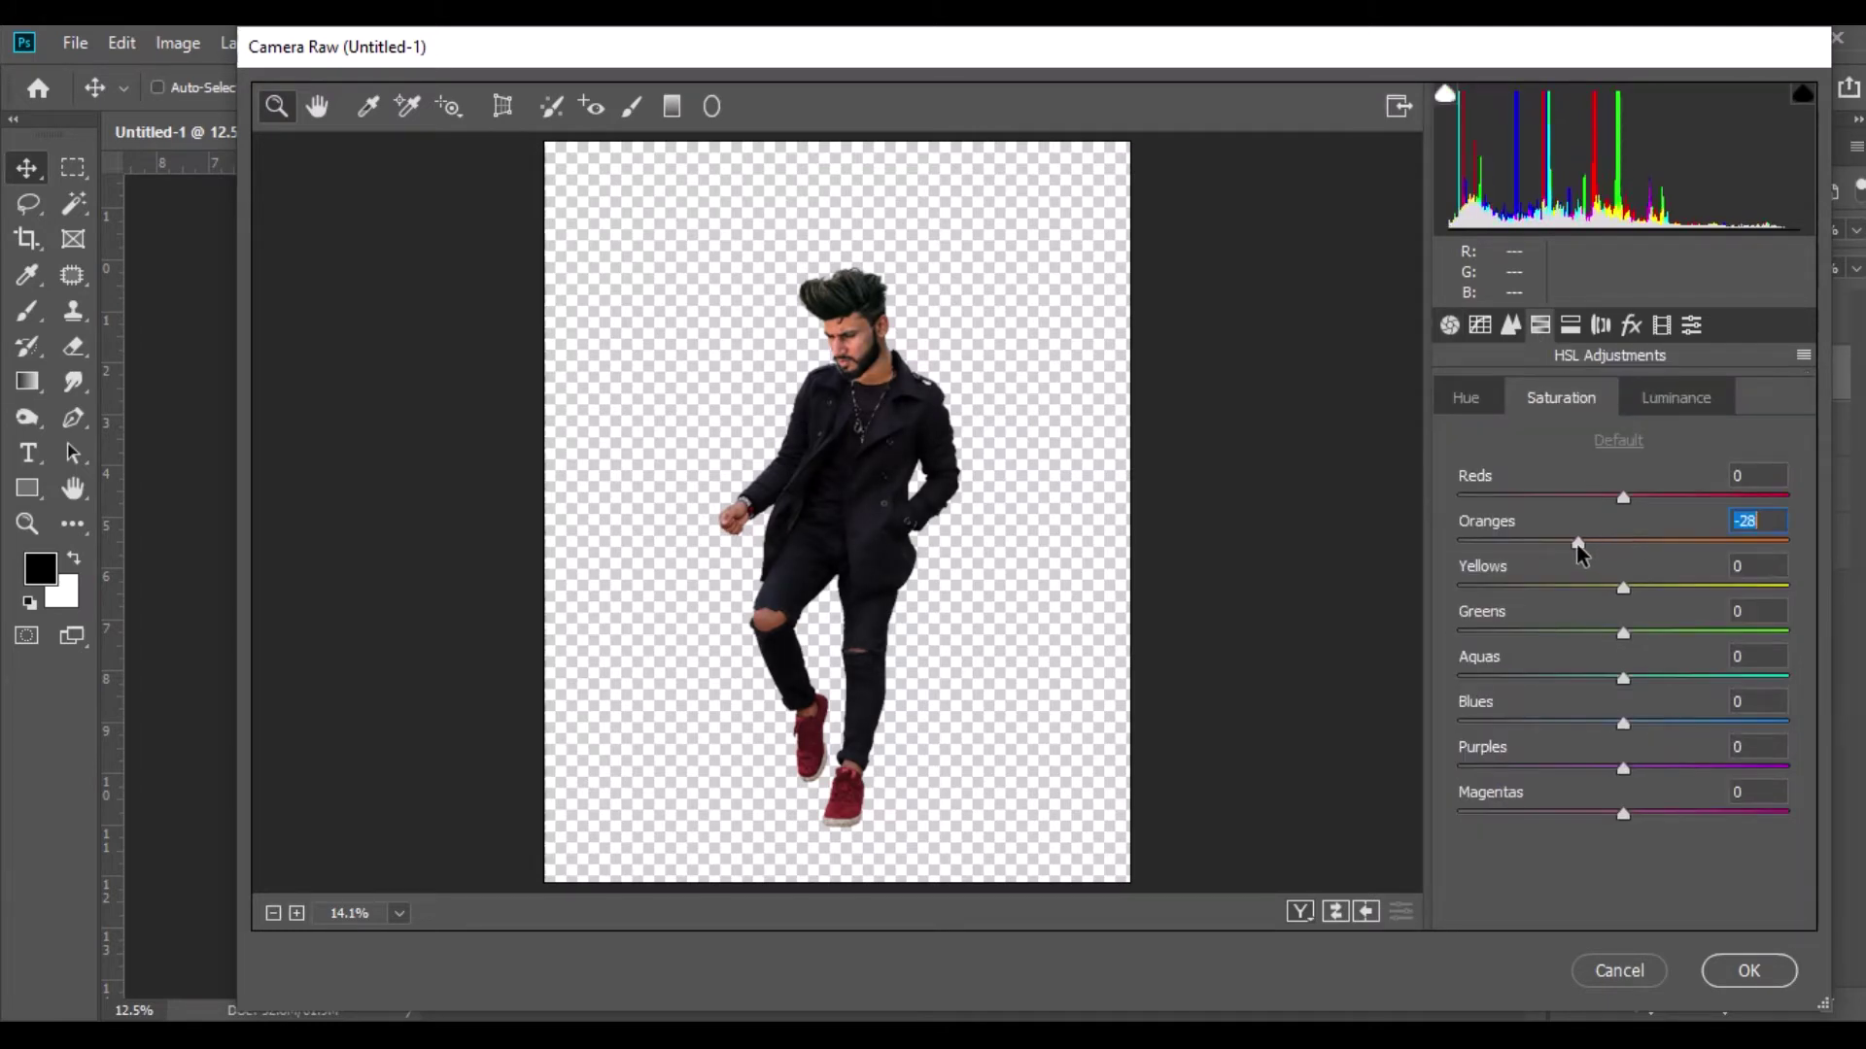
pyautogui.click(1665, 400)
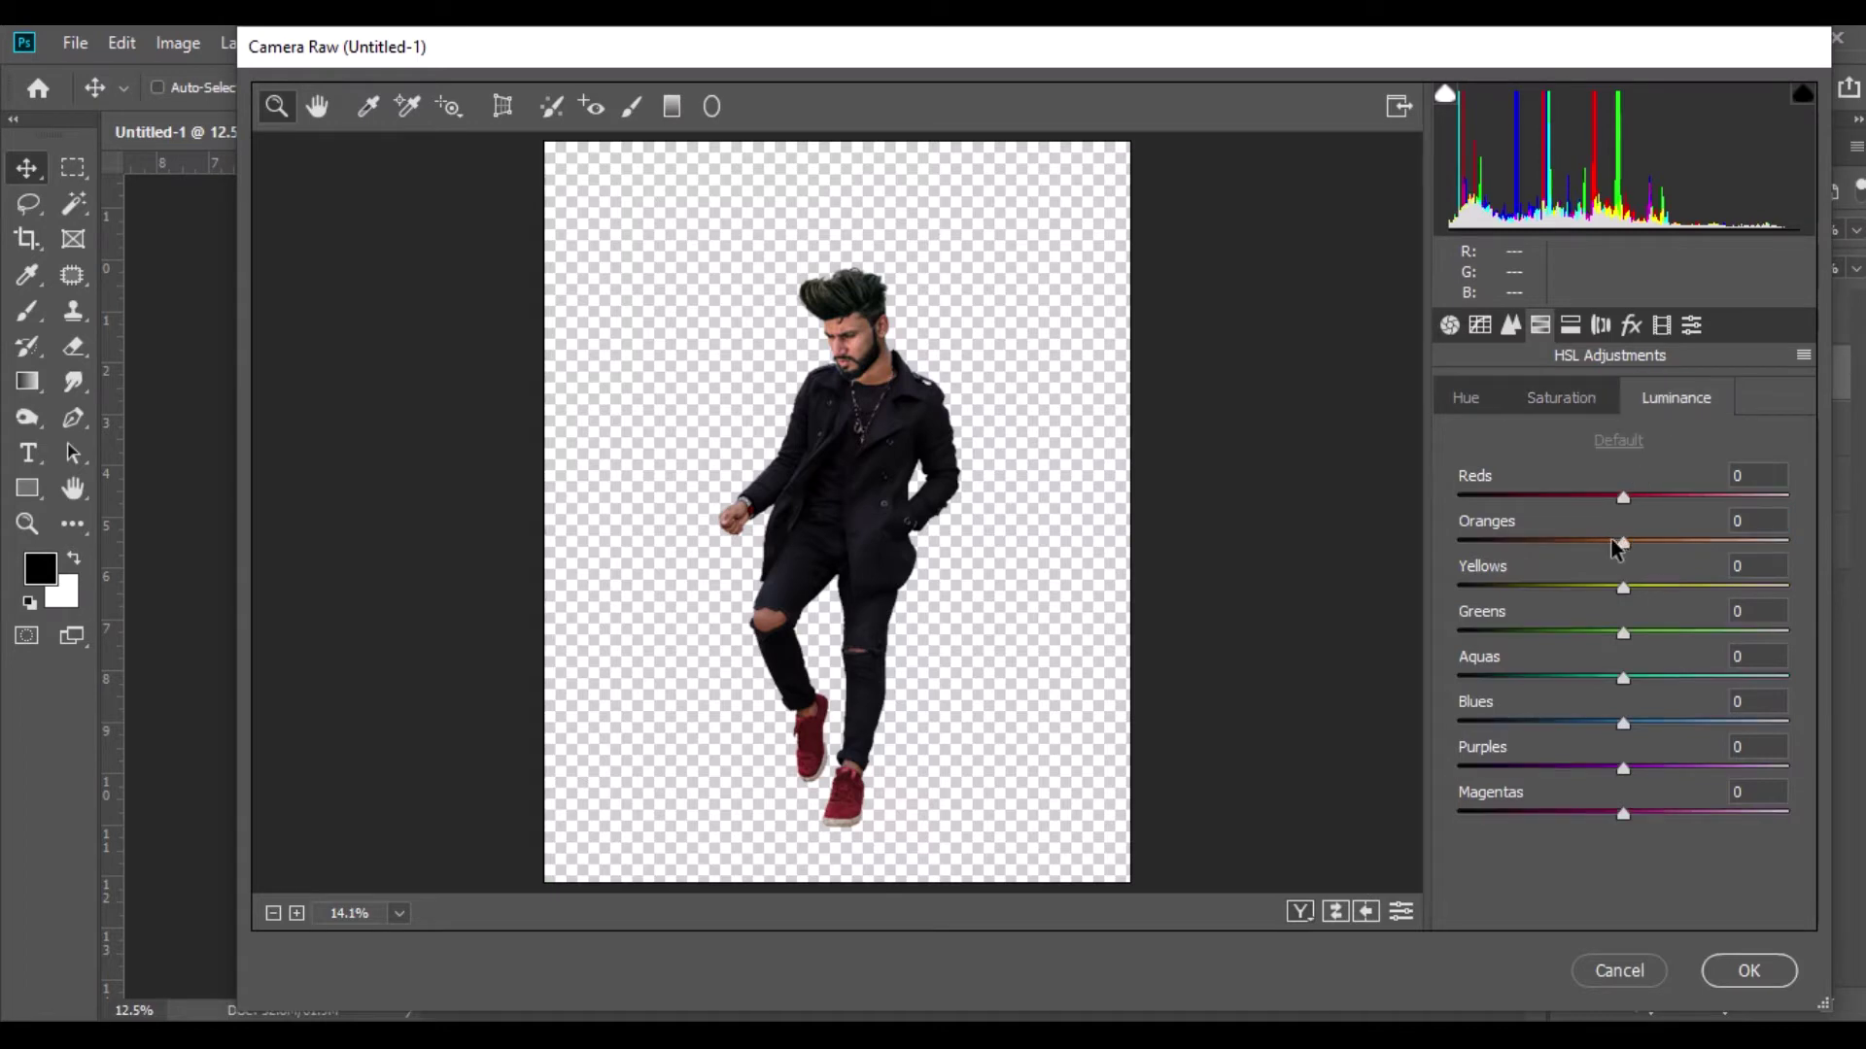
pyautogui.click(1611, 541)
pyautogui.click(1582, 404)
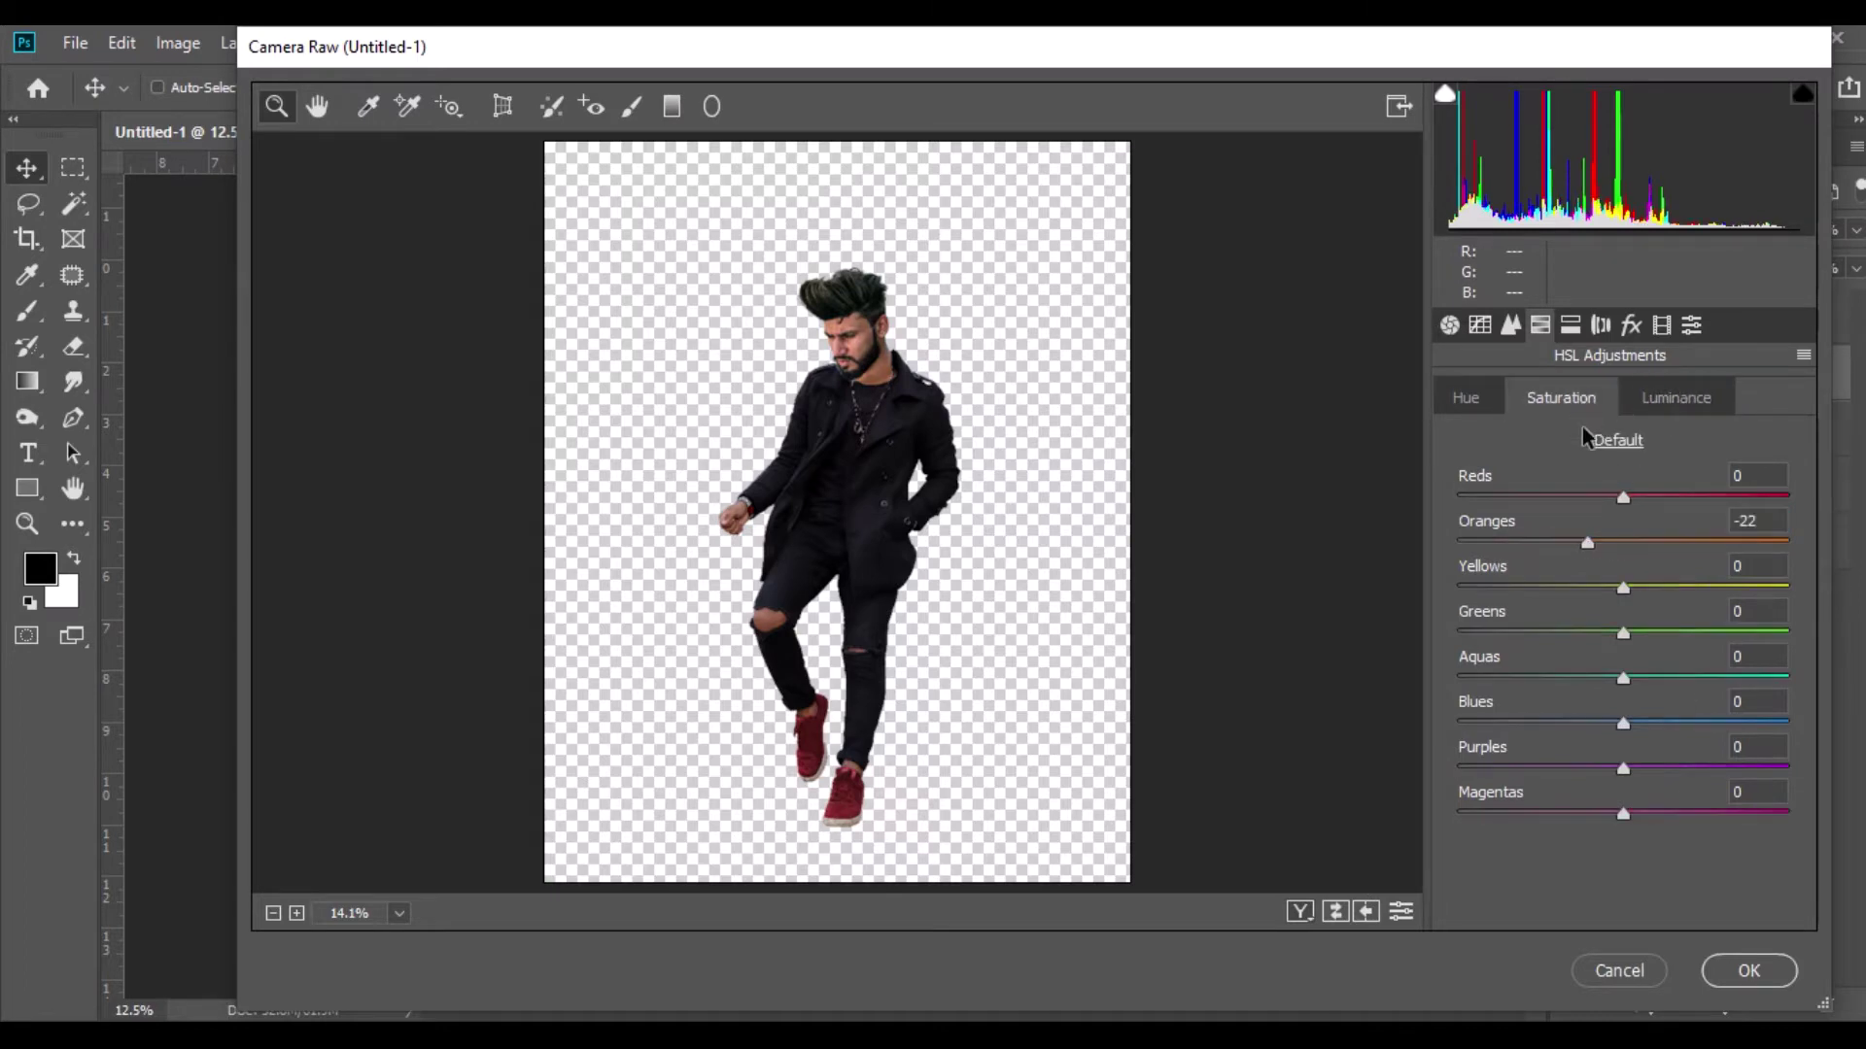
pyautogui.moveTo(1573, 493); pyautogui.dragTo(1546, 497)
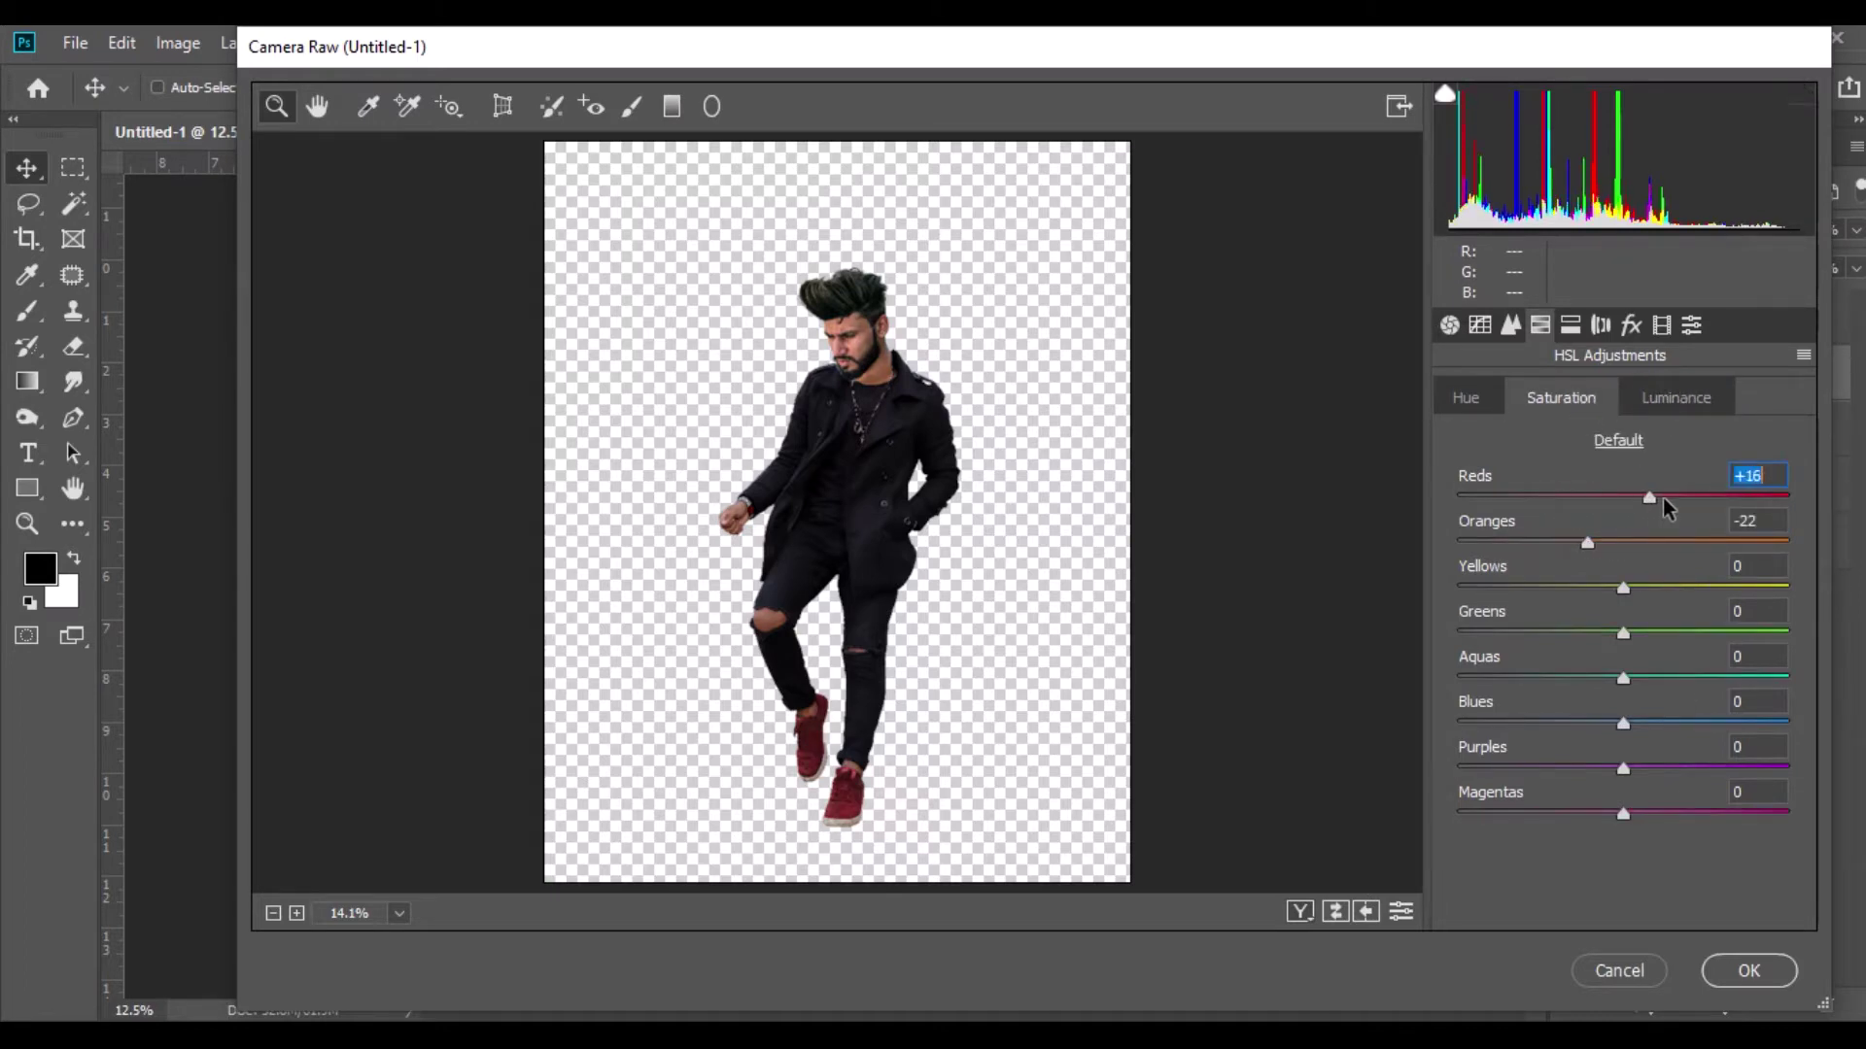
pyautogui.moveTo(1792, 513); pyautogui.dragTo(1682, 507)
pyautogui.click(1748, 971)
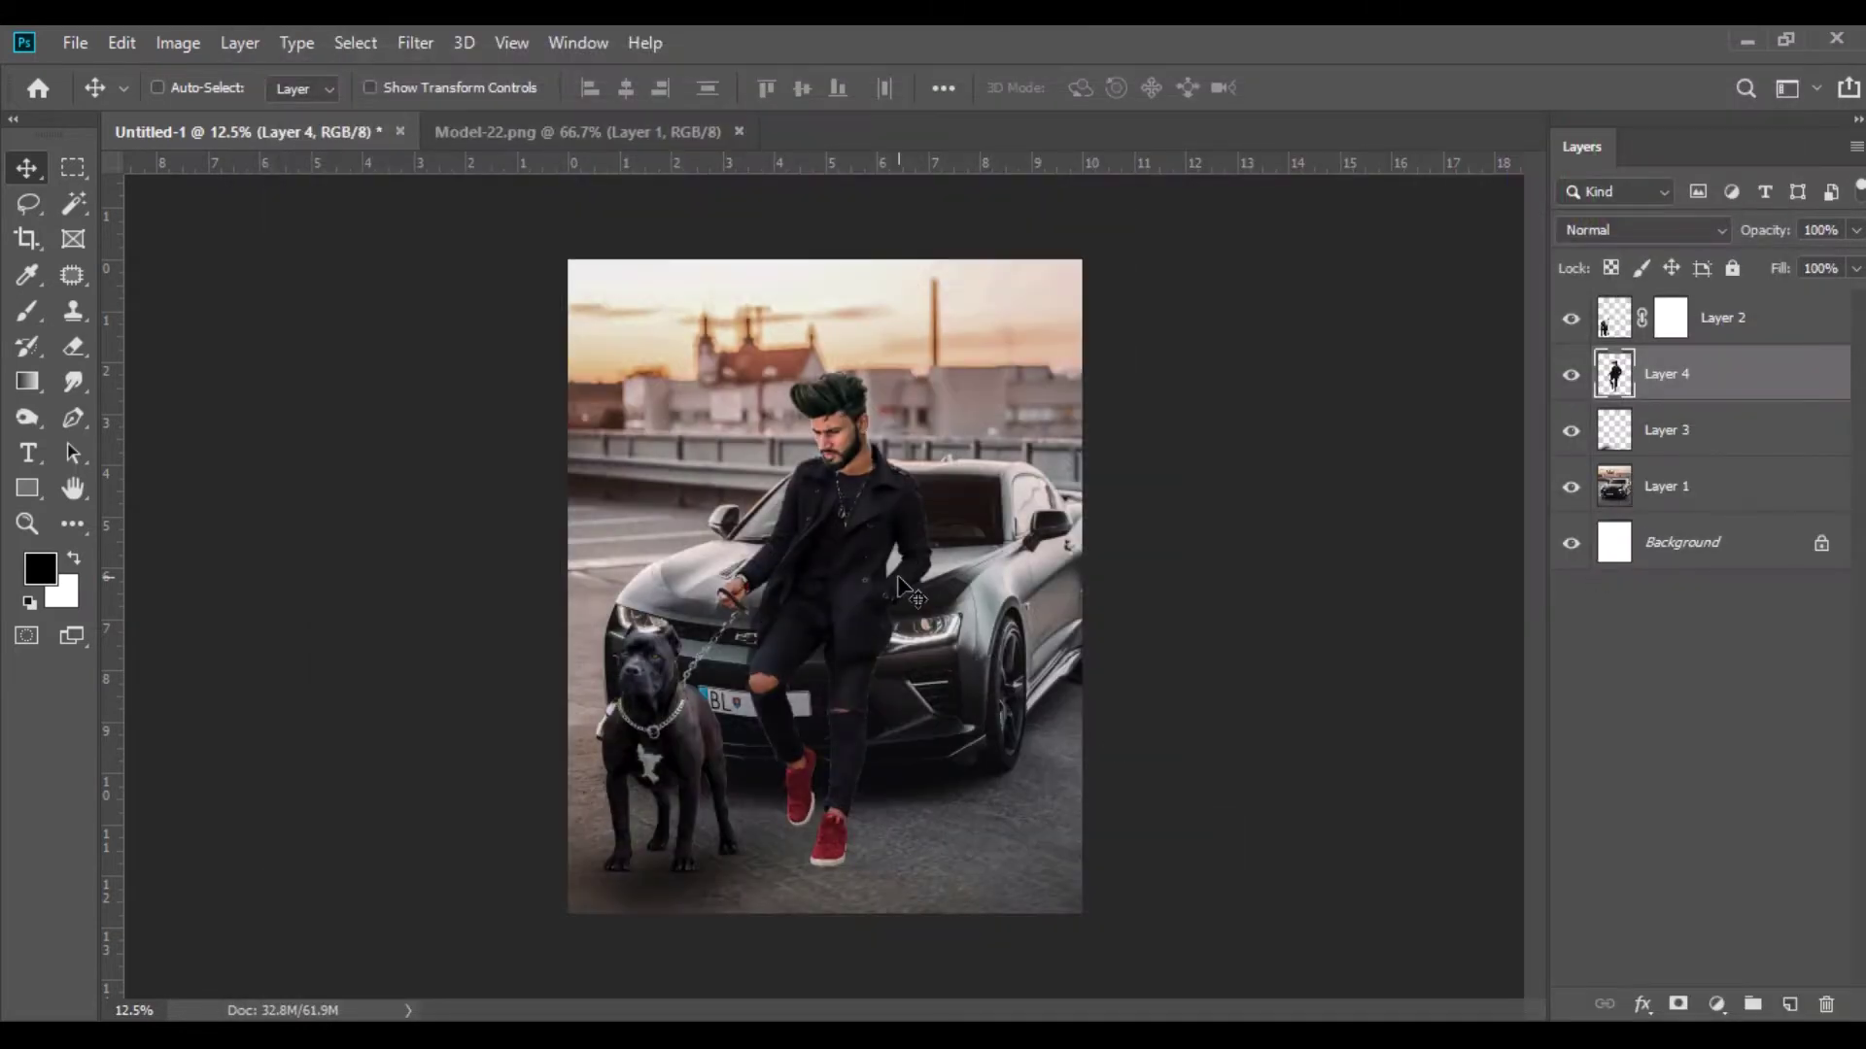
# Add a new layer above the car's Layer 1 and set up a soft black brush with 0% hardness and 19% opacity.
pyautogui.click(1622, 492)
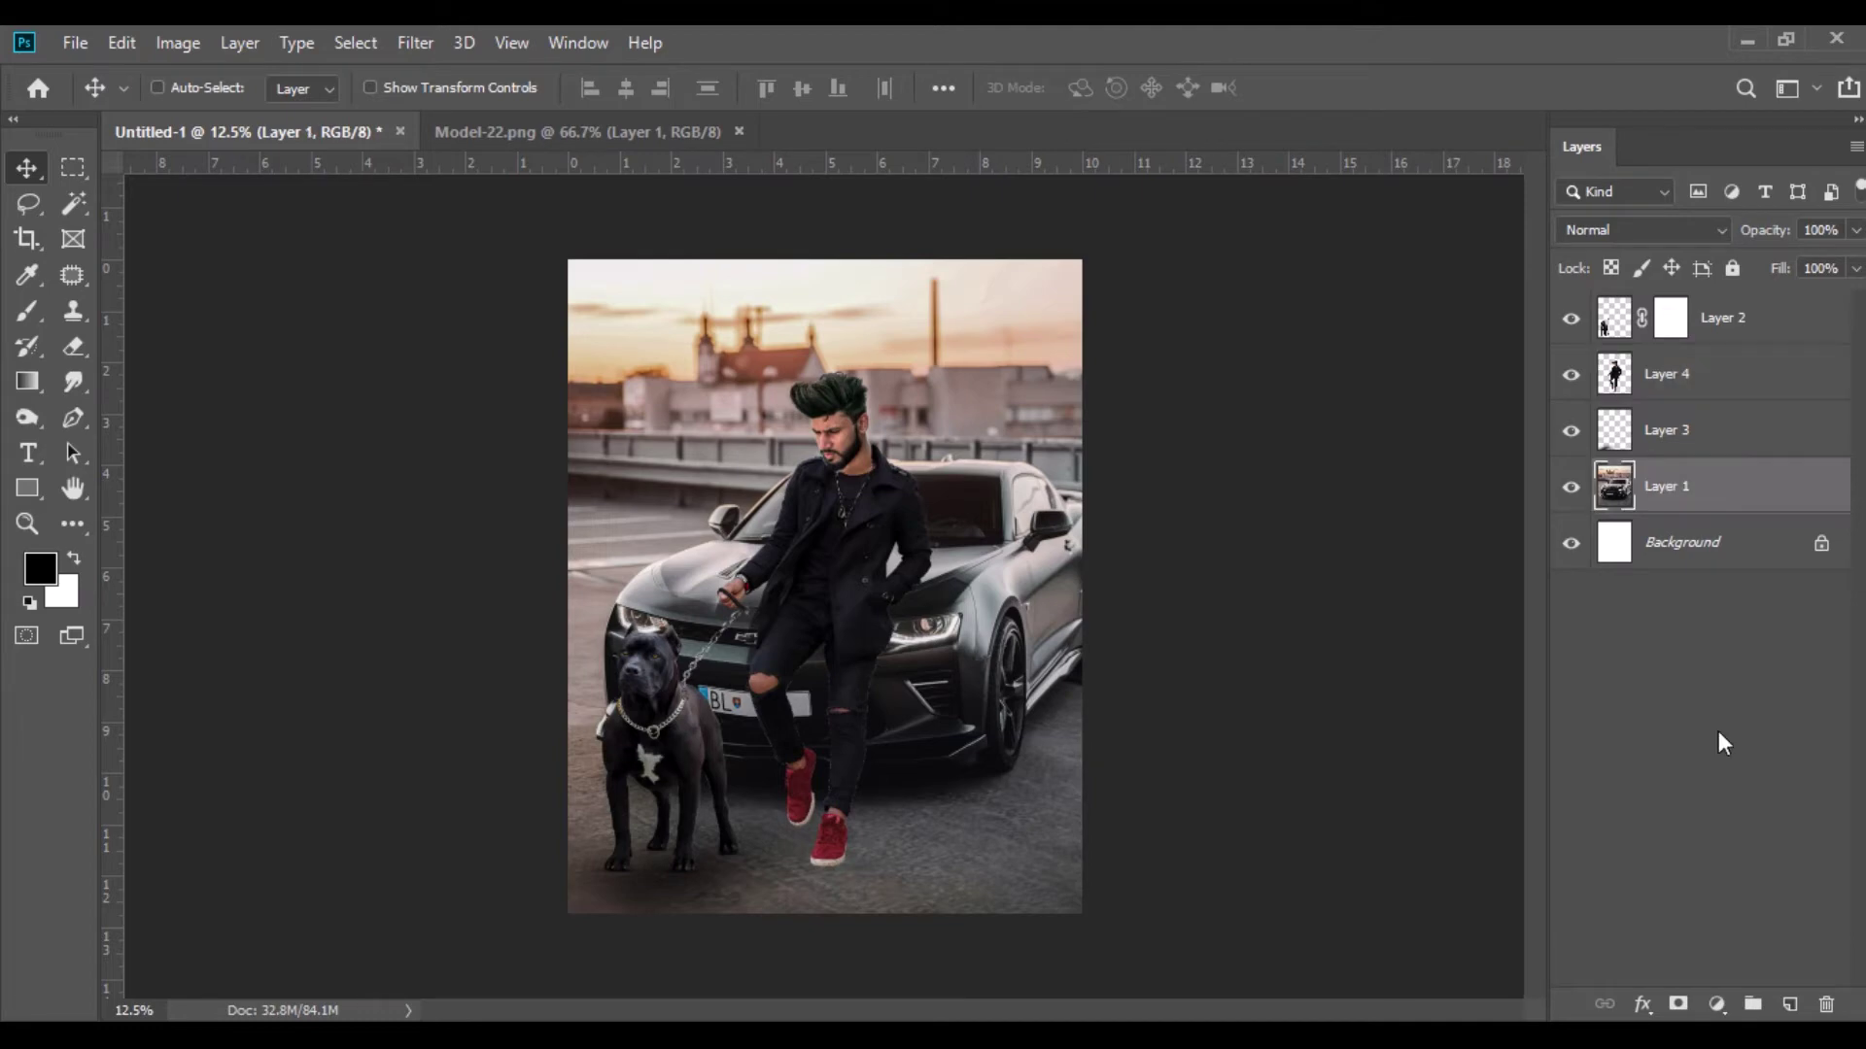
pyautogui.click(1793, 1008)
pyautogui.hotkey('ctrl', '+')
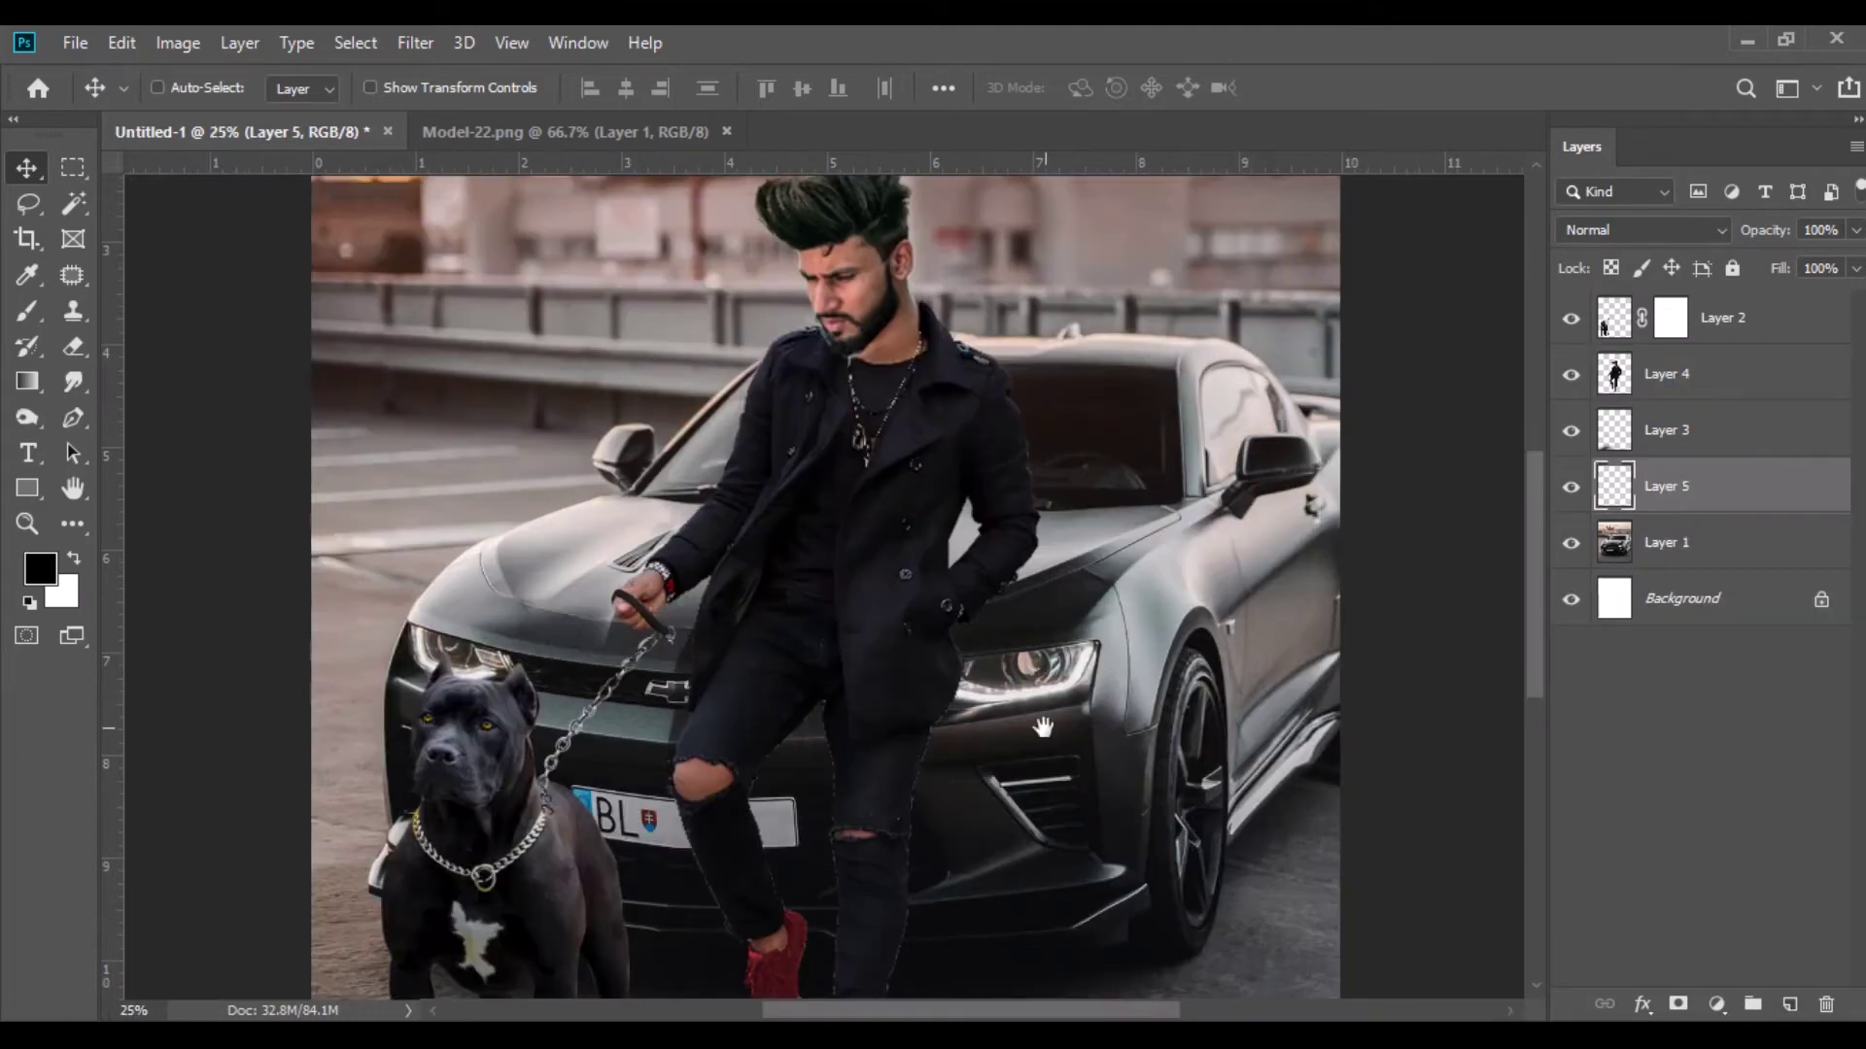
pyautogui.moveTo(1042, 727); pyautogui.dragTo(994, 397)
pyautogui.click(27, 316)
pyautogui.rightClick(903, 451)
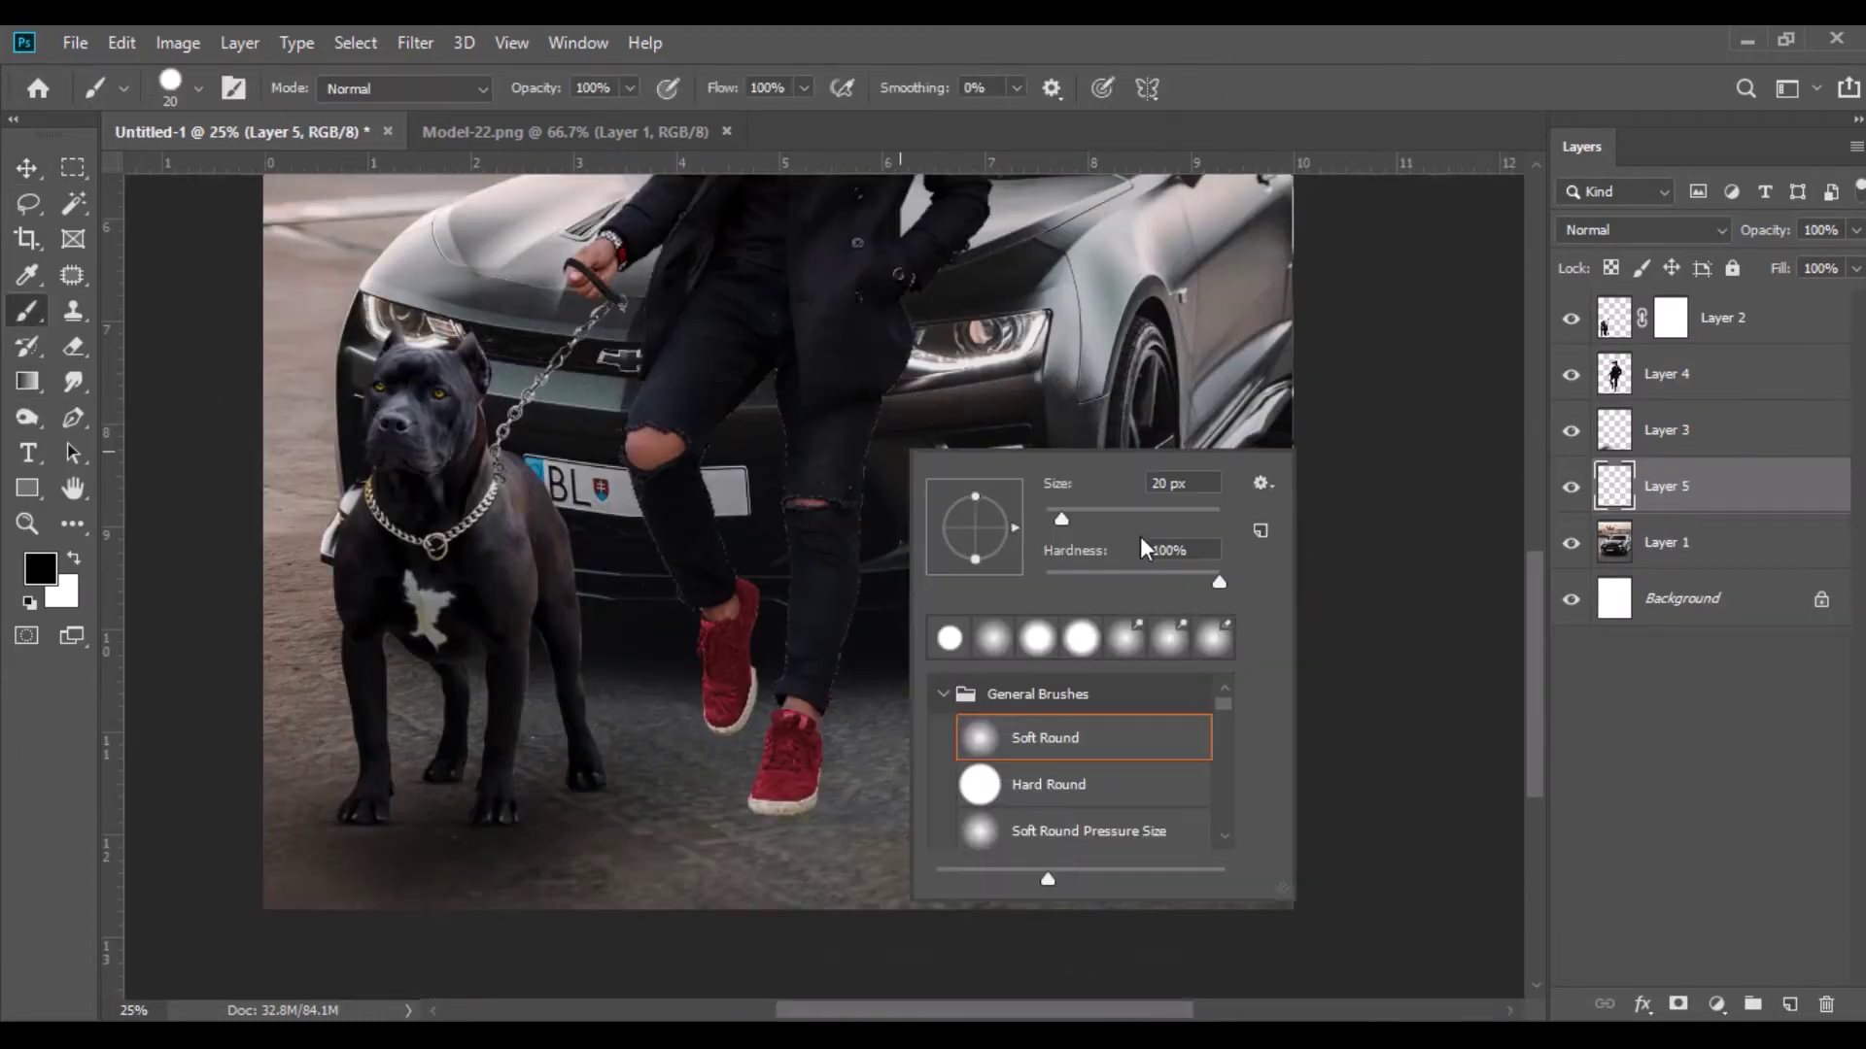
pyautogui.moveTo(1069, 582); pyautogui.dragTo(1040, 581)
pyautogui.click(1094, 517)
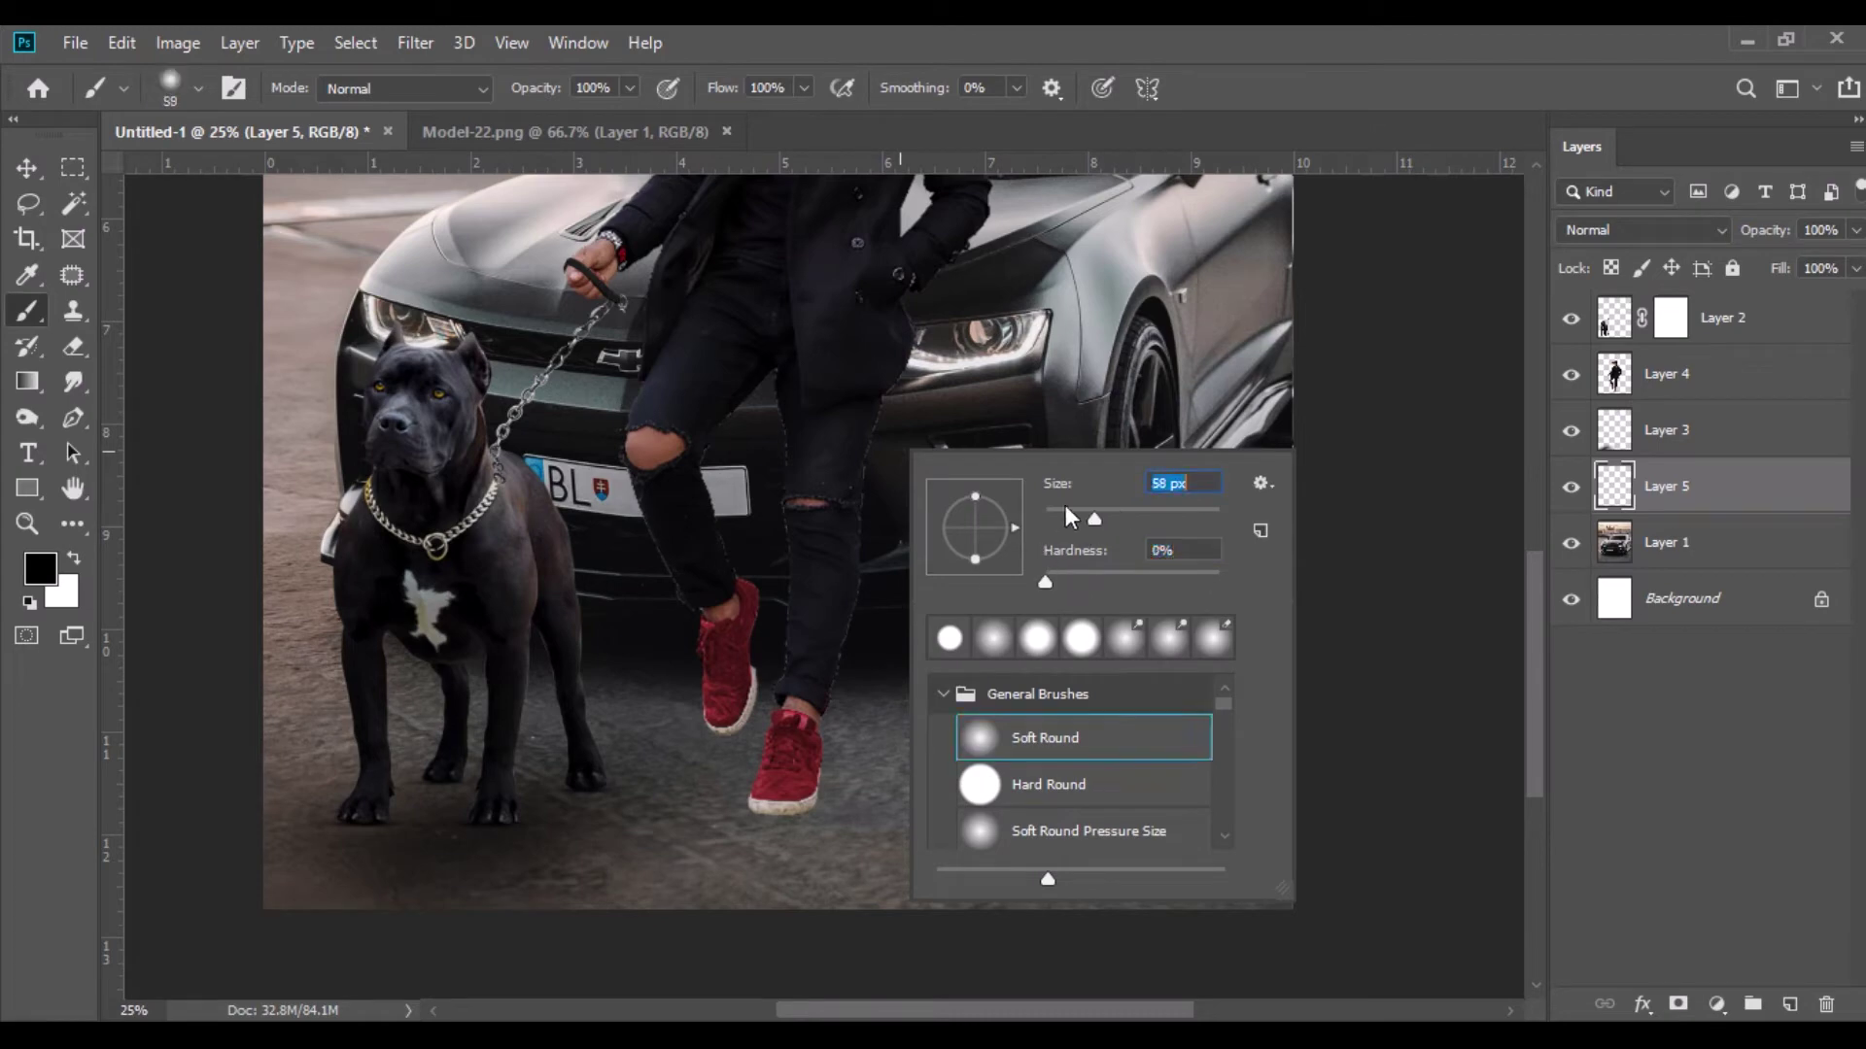
pyautogui.click(630, 87)
pyautogui.moveTo(532, 124); pyautogui.dragTo(529, 124)
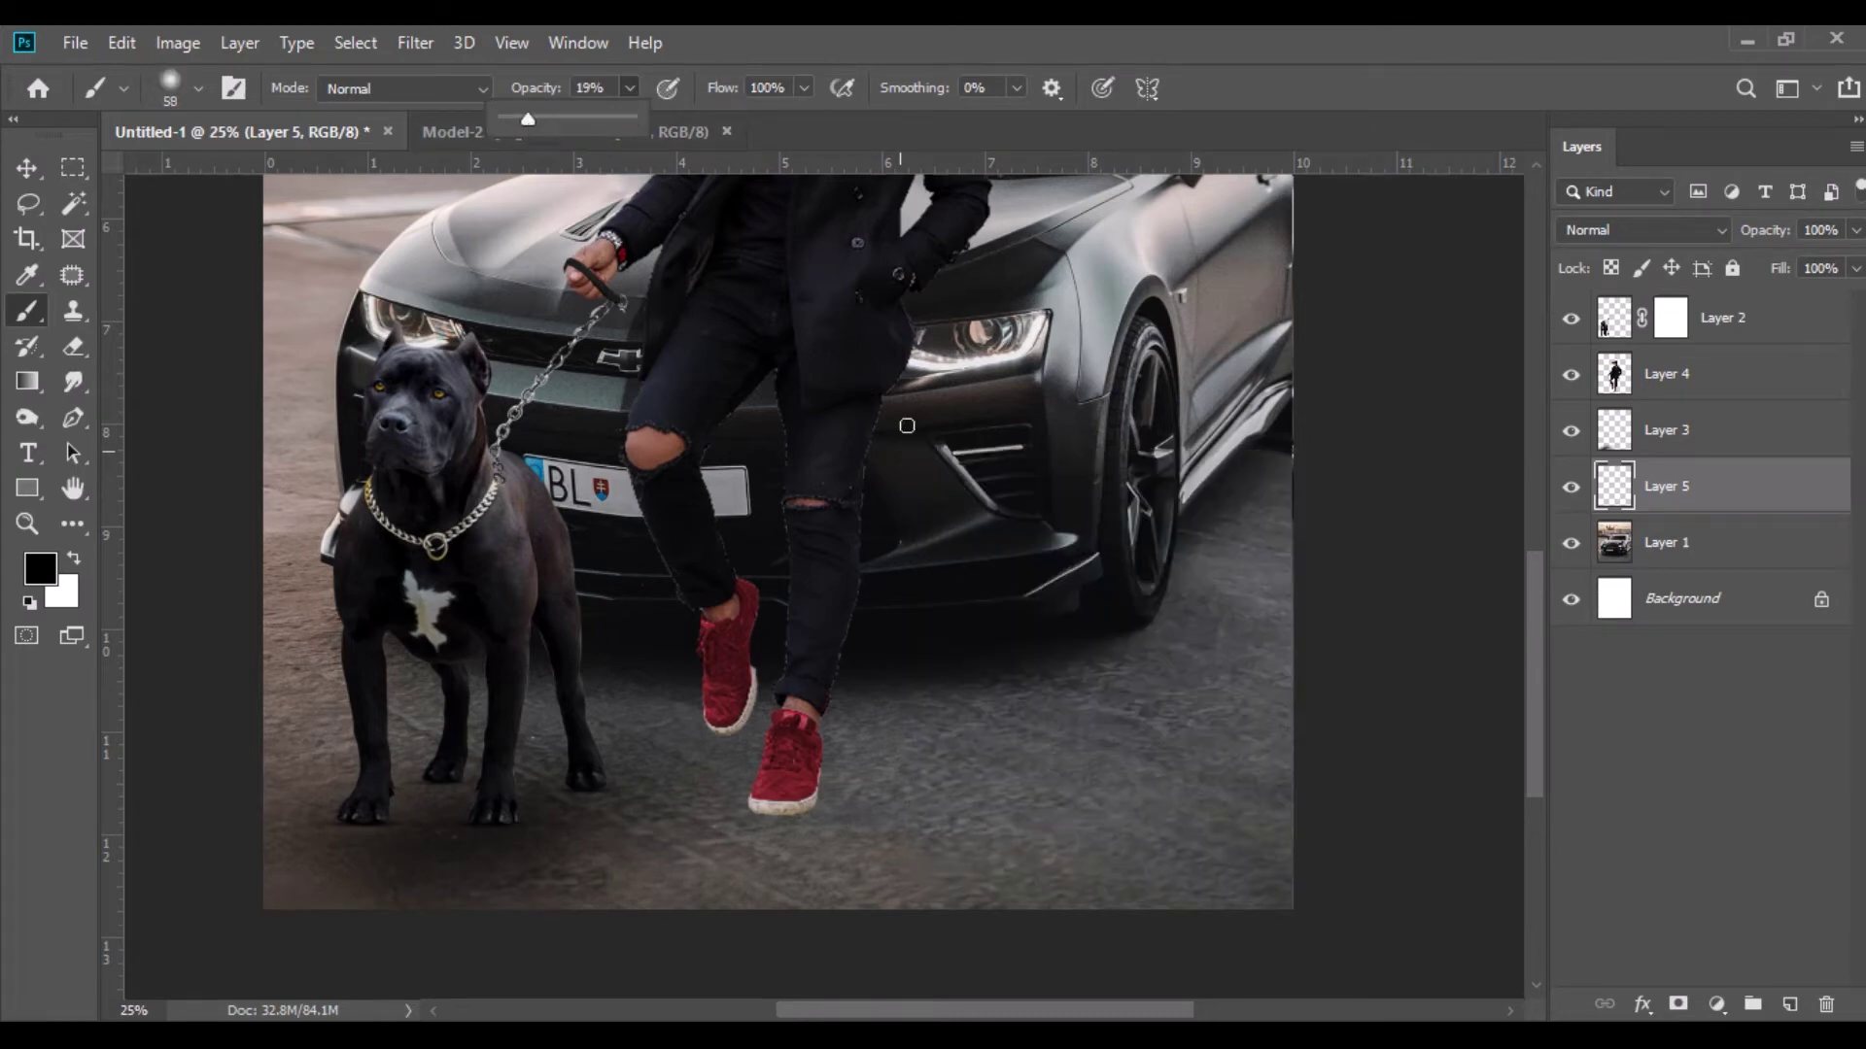
# Enlarge the brush to 250 px and paint soft black shadows on Layer 5 over the car around the man's coat and legs.
pyautogui.rightClick(906, 425)
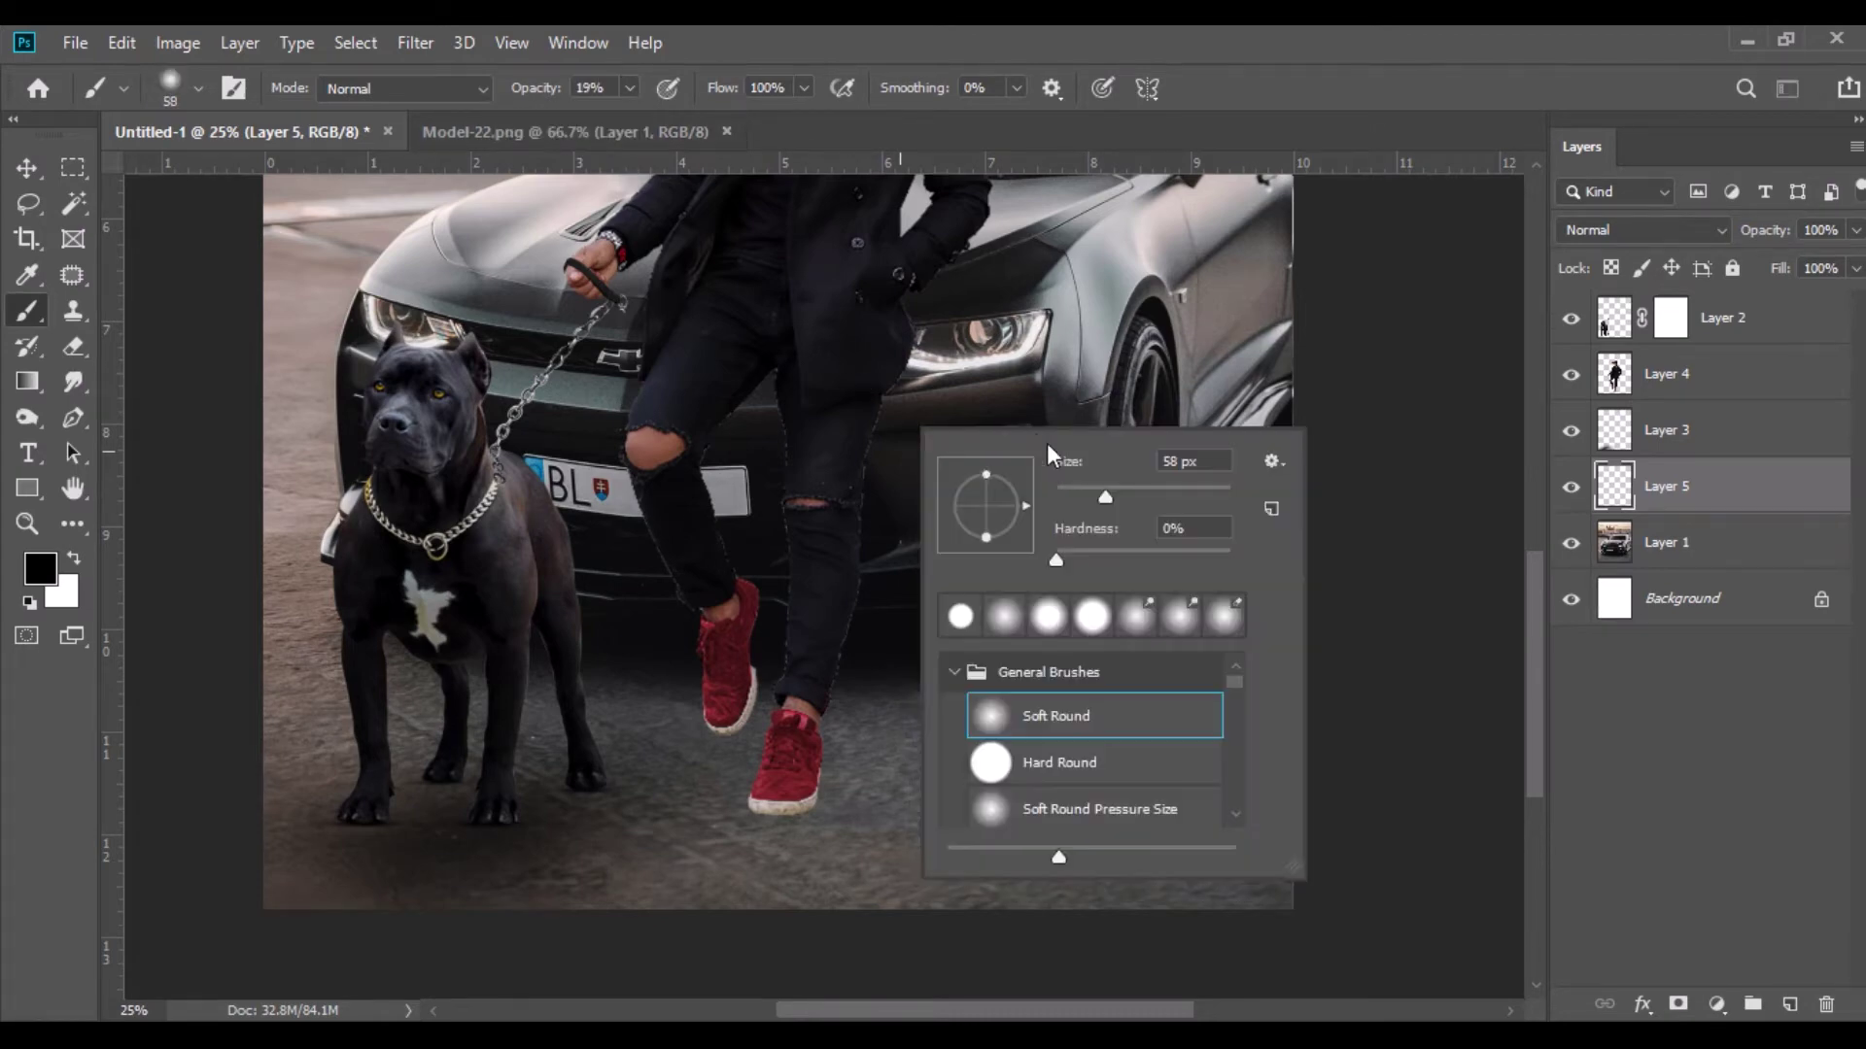
pyautogui.click(881, 428)
pyautogui.press(']')
pyautogui.press(']')
pyautogui.press(']')
pyautogui.press(']')
pyautogui.press(']')
pyautogui.press(']')
pyautogui.moveTo(875, 406); pyautogui.dragTo(868, 553)
pyautogui.press('[')
pyautogui.press('[')
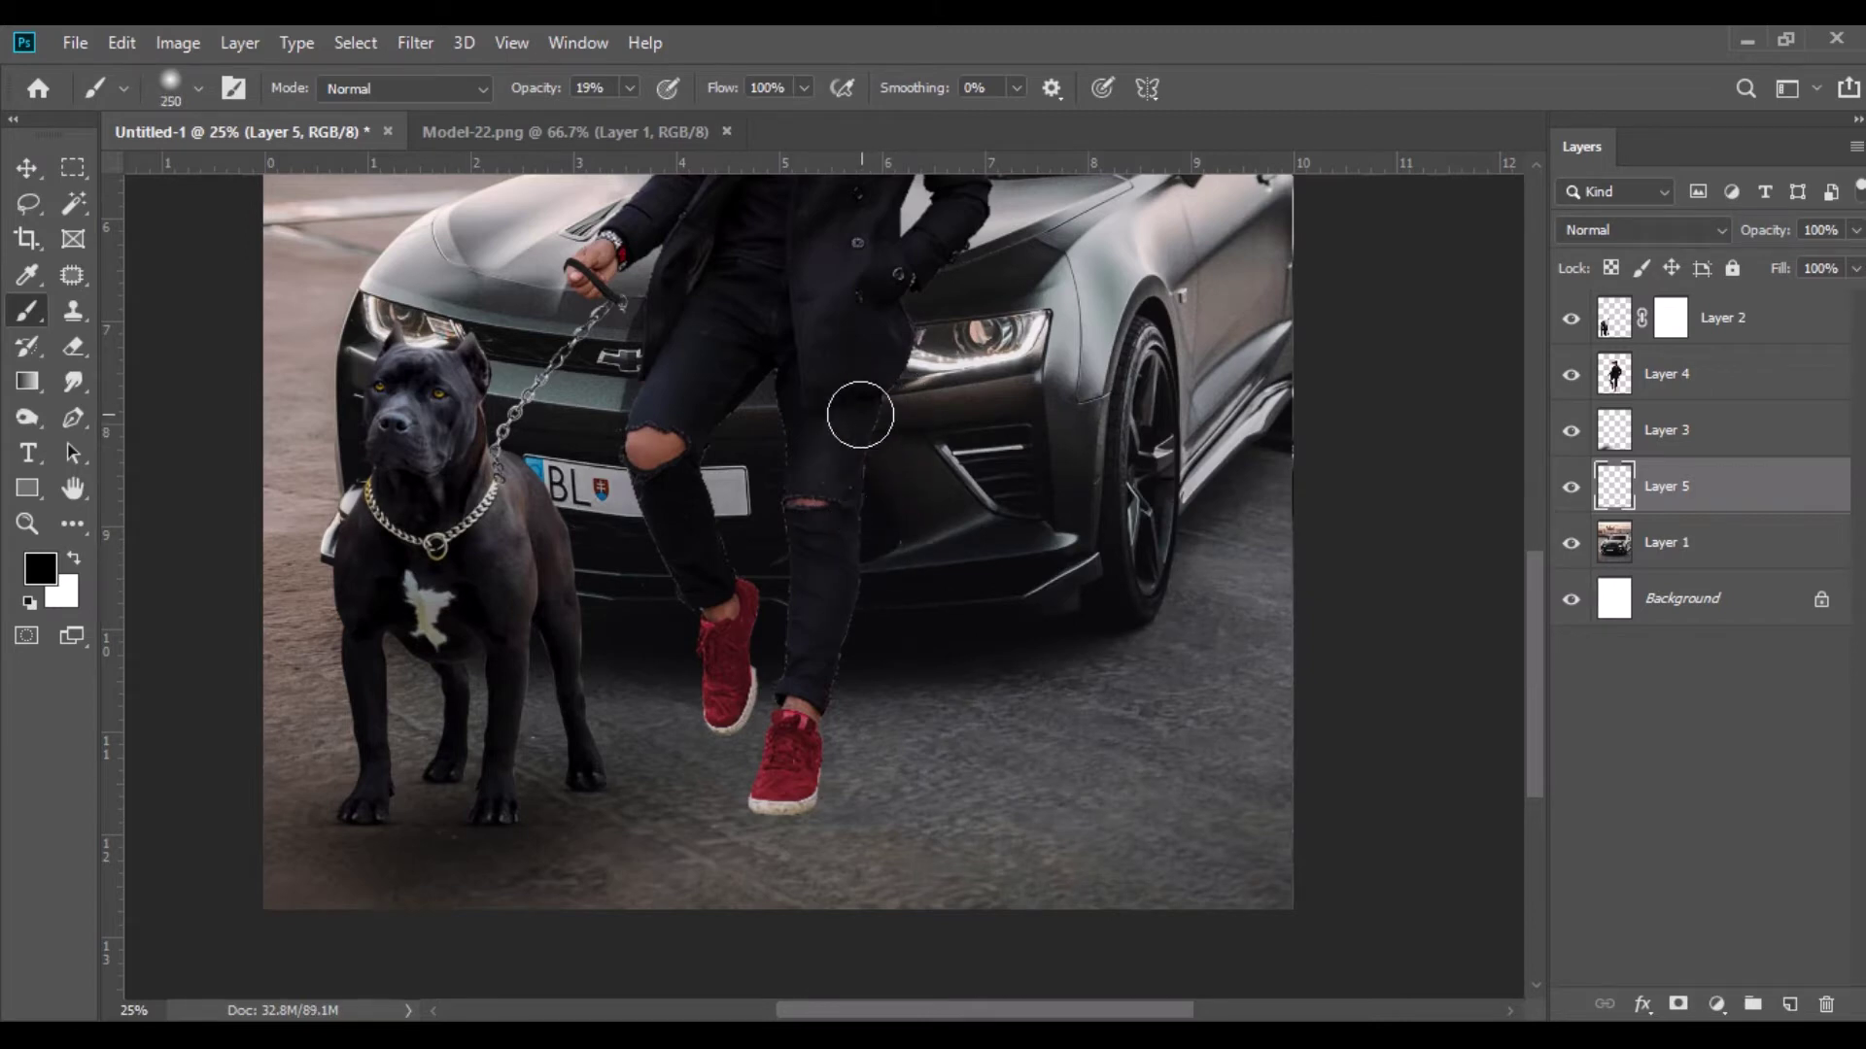
pyautogui.moveTo(899, 403); pyautogui.dragTo(916, 364)
pyautogui.moveTo(801, 379)
pyautogui.mouseDown()
pyautogui.moveTo(716, 496)
pyautogui.moveTo(795, 361)
pyautogui.moveTo(771, 358)
pyautogui.moveTo(717, 557)
pyautogui.mouseUp()
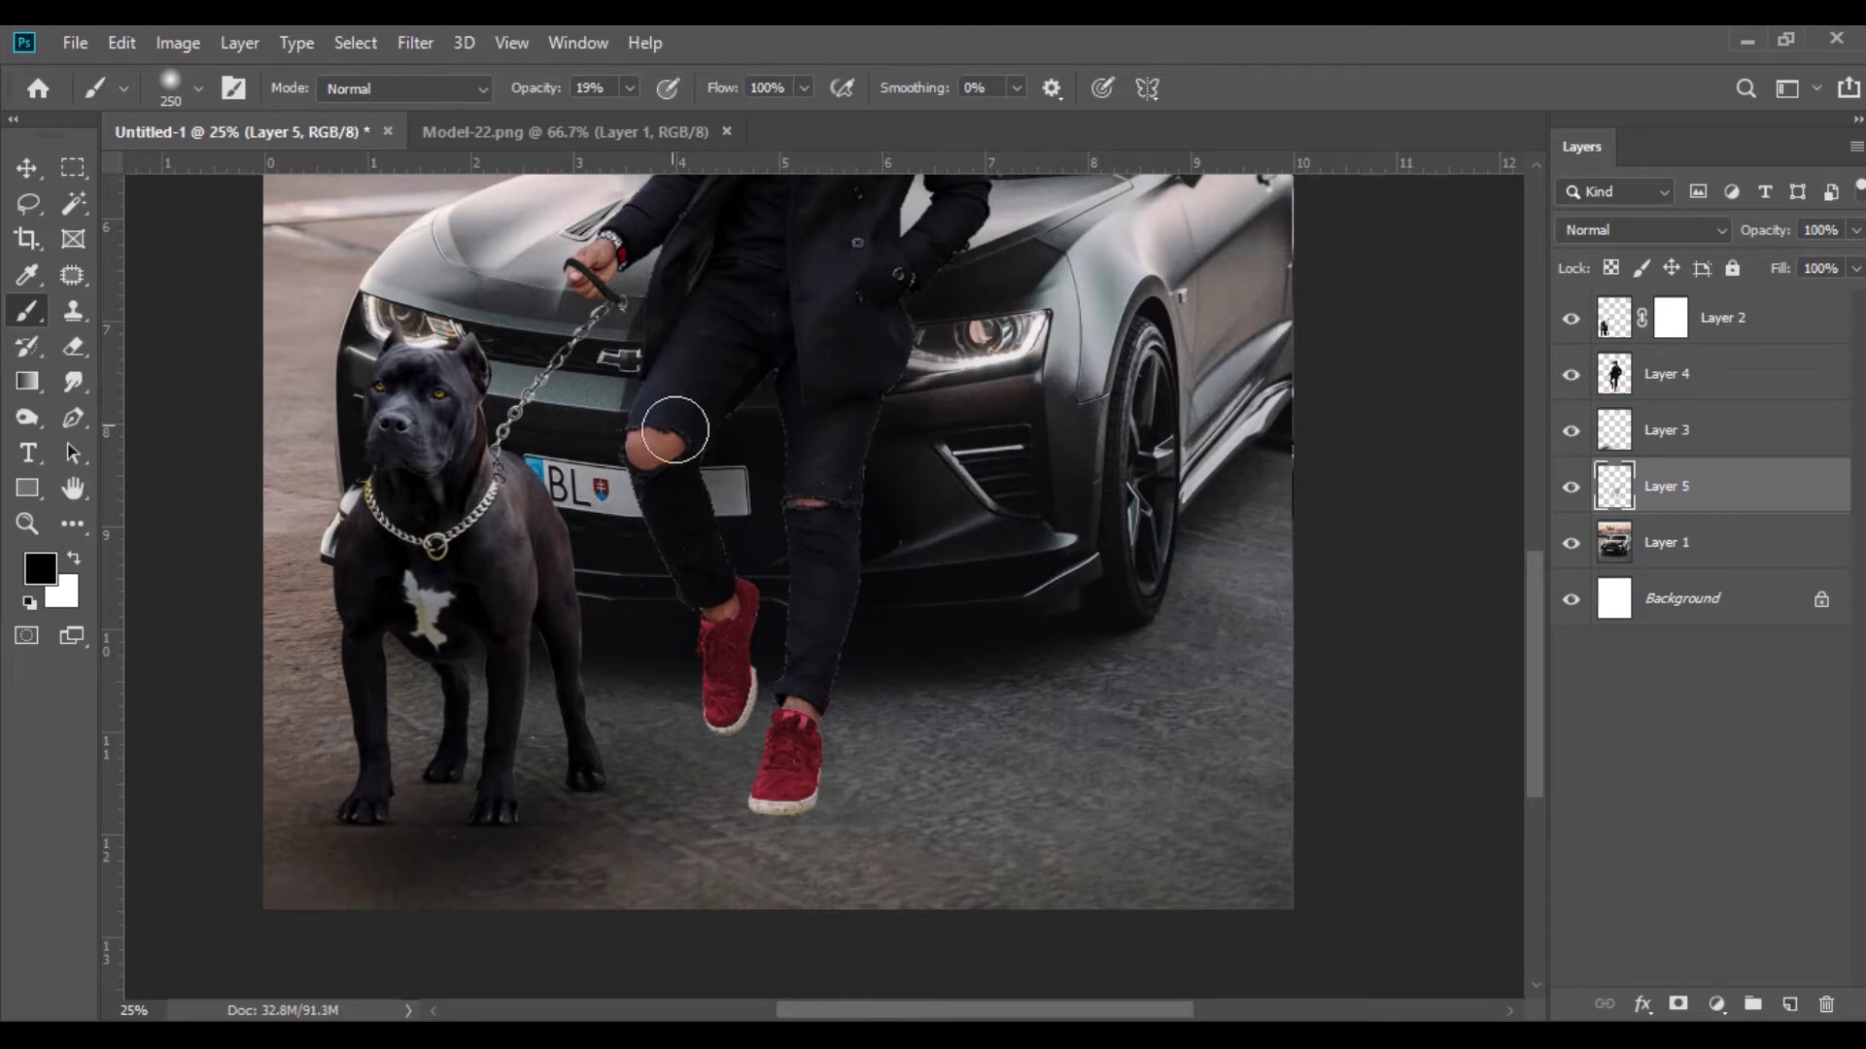
pyautogui.moveTo(1027, 251); pyautogui.dragTo(1016, 469)
pyautogui.moveTo(919, 367)
pyautogui.mouseDown()
pyautogui.moveTo(917, 325)
pyautogui.moveTo(988, 346)
pyautogui.moveTo(985, 384)
pyautogui.mouseUp()
pyautogui.moveTo(861, 685); pyautogui.dragTo(892, 532)
# Load the man's outline as a selection, paint soft black shading over his clothes on a new layer above Layer 4, and deselect.
pyautogui.keyDown('ctrl'); pyautogui.click(1613, 377); pyautogui.keyUp('ctrl')
pyautogui.click(1666, 374)
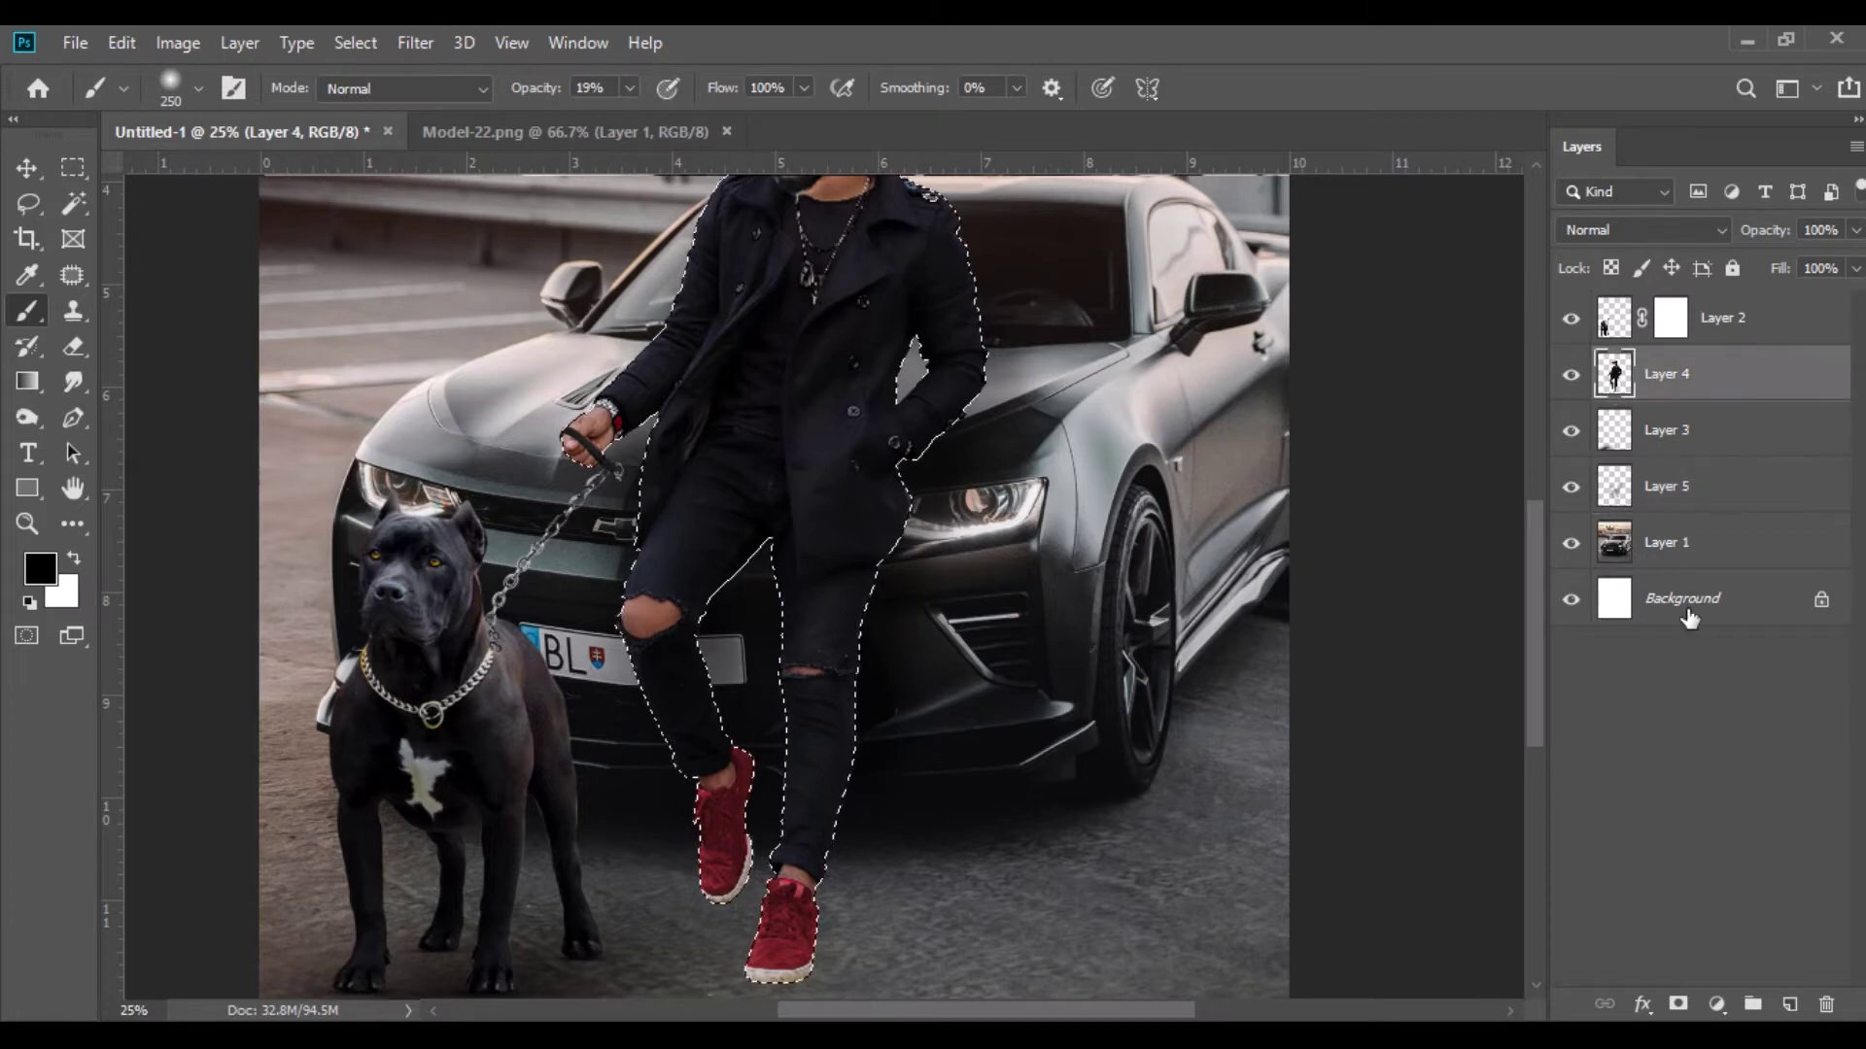
pyautogui.click(1789, 1004)
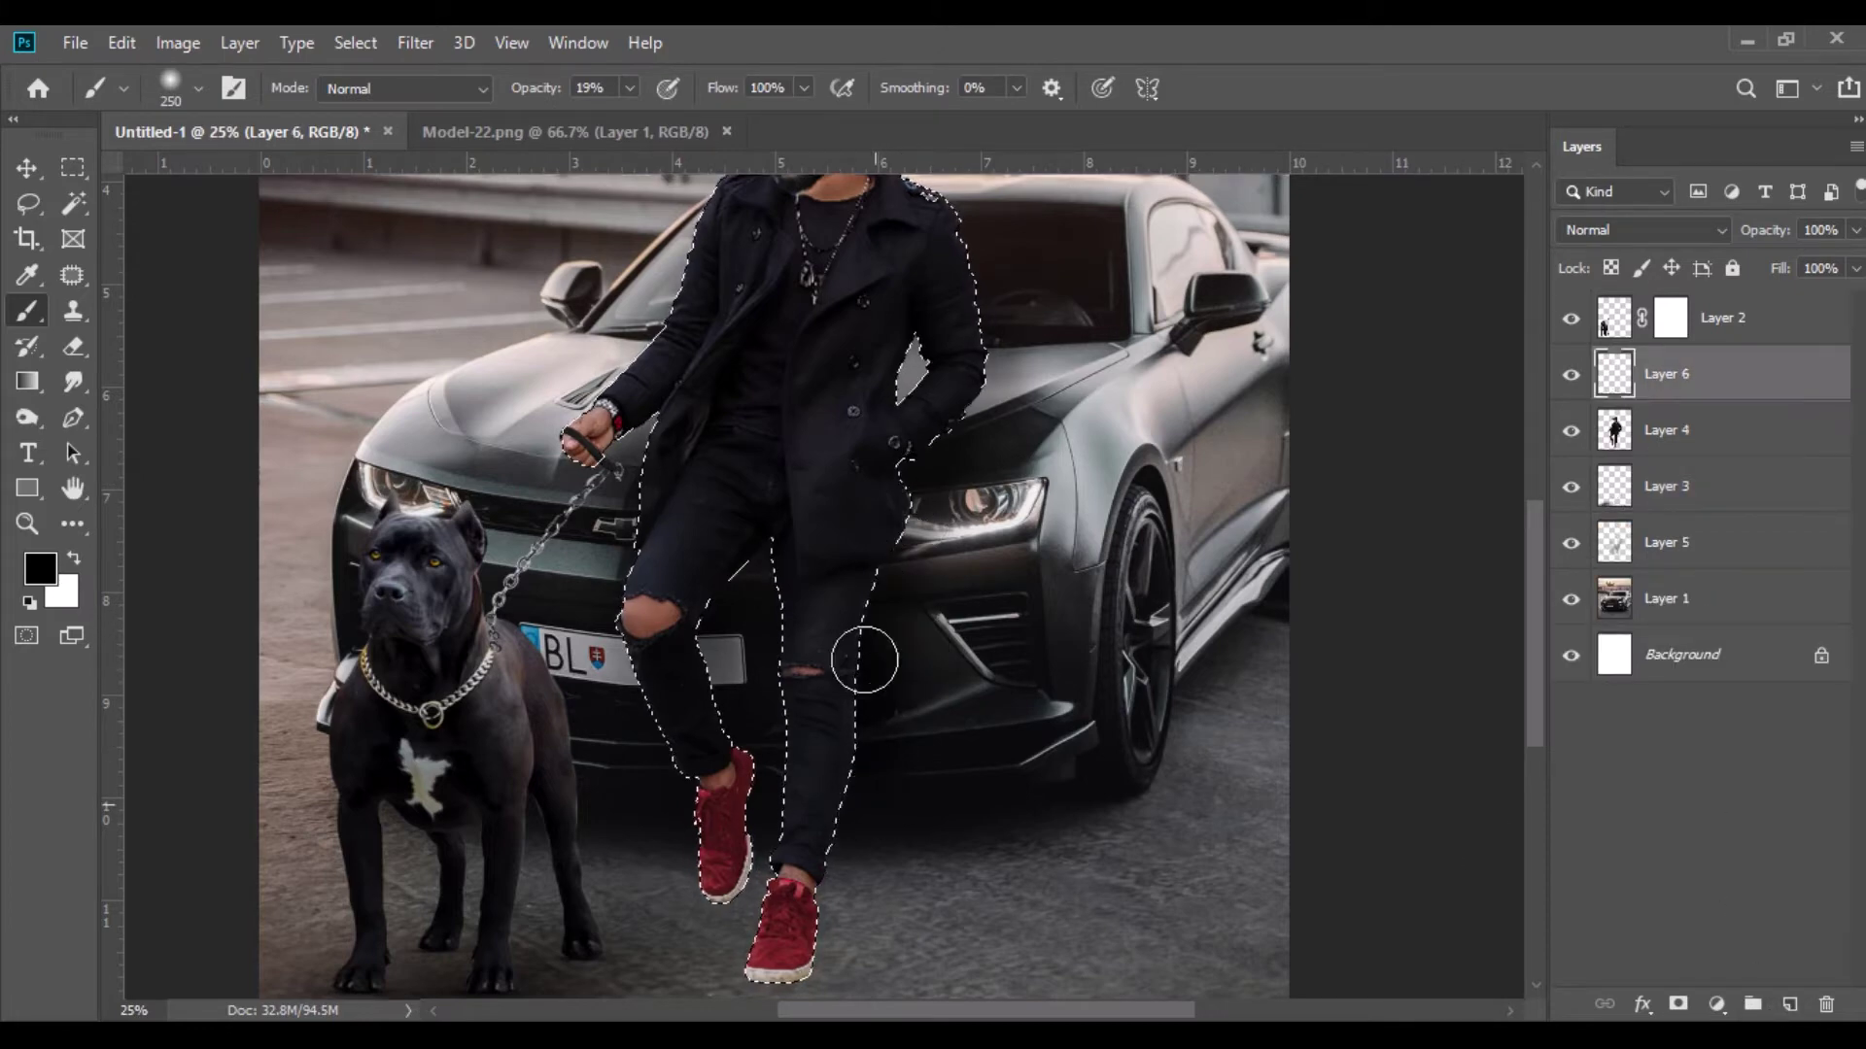
pyautogui.moveTo(695, 654)
pyautogui.mouseDown()
pyautogui.moveTo(672, 451)
pyautogui.moveTo(612, 624)
pyautogui.moveTo(667, 774)
pyautogui.moveTo(620, 693)
pyautogui.moveTo(687, 807)
pyautogui.moveTo(763, 549)
pyautogui.mouseUp()
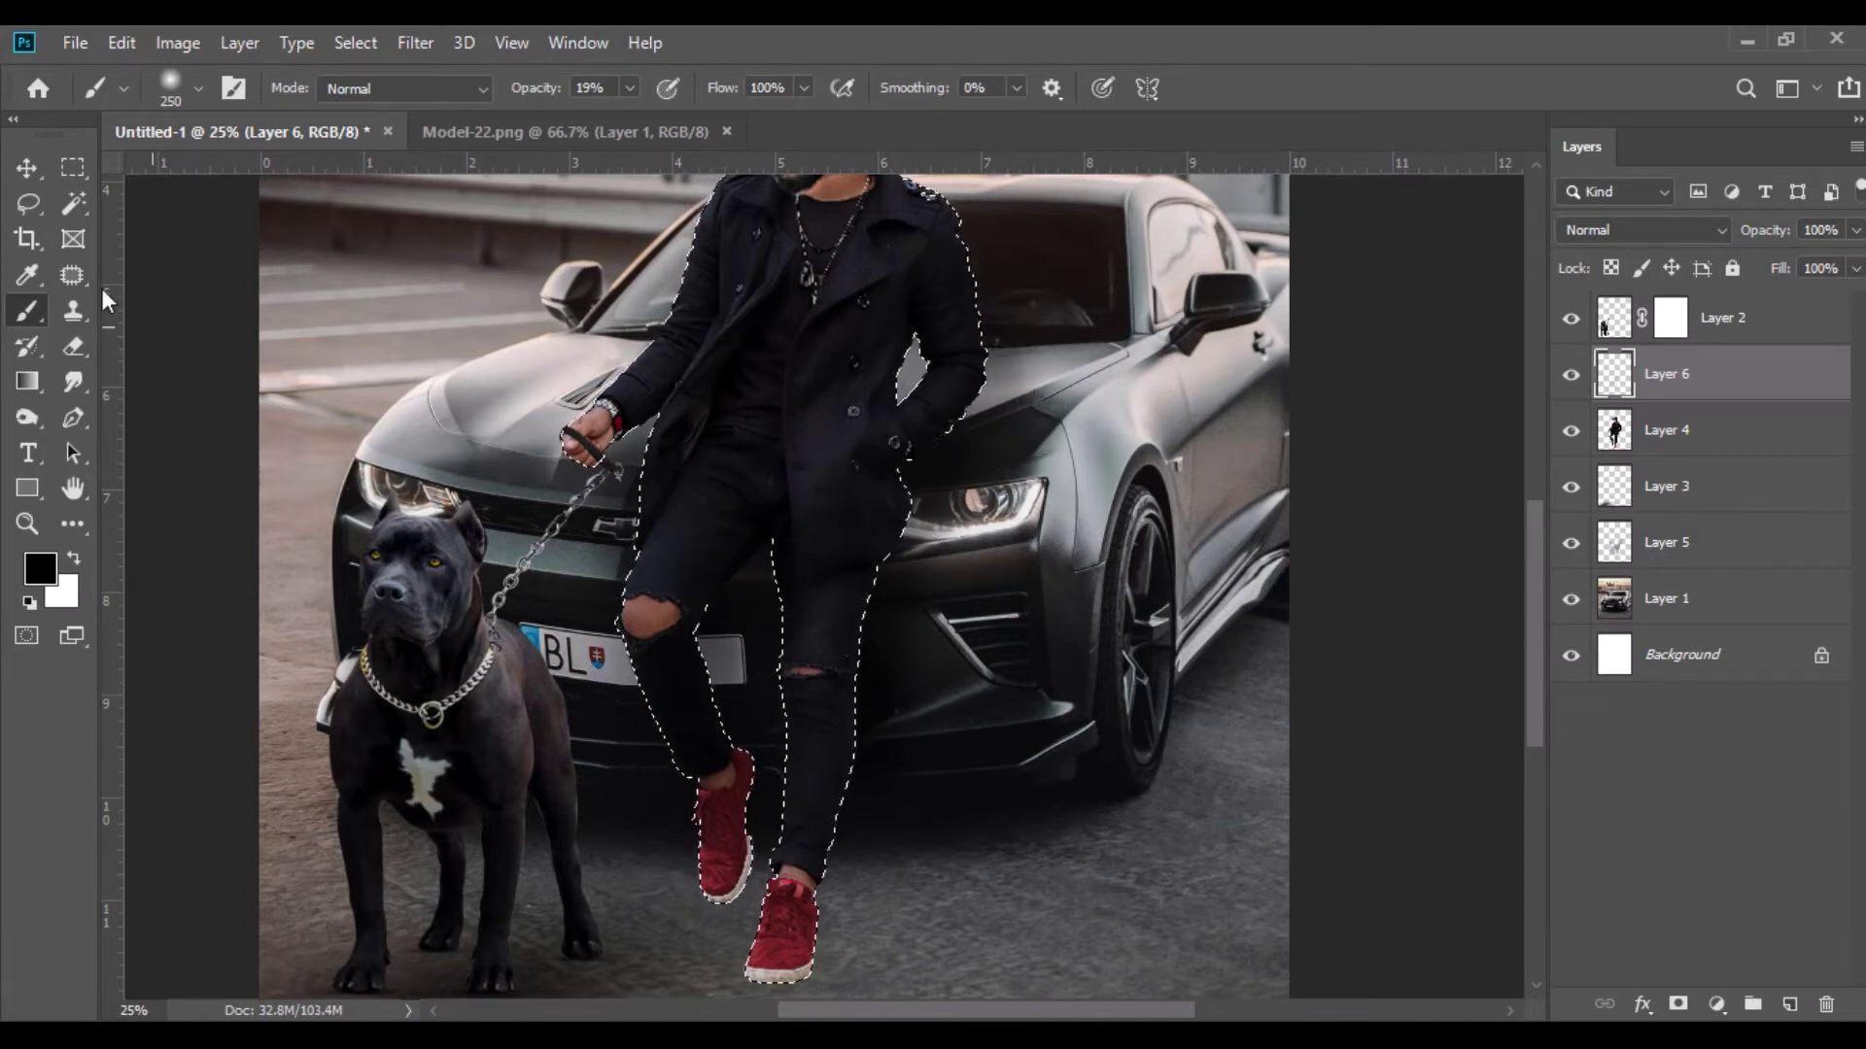
pyautogui.click(27, 167)
pyautogui.click(355, 43)
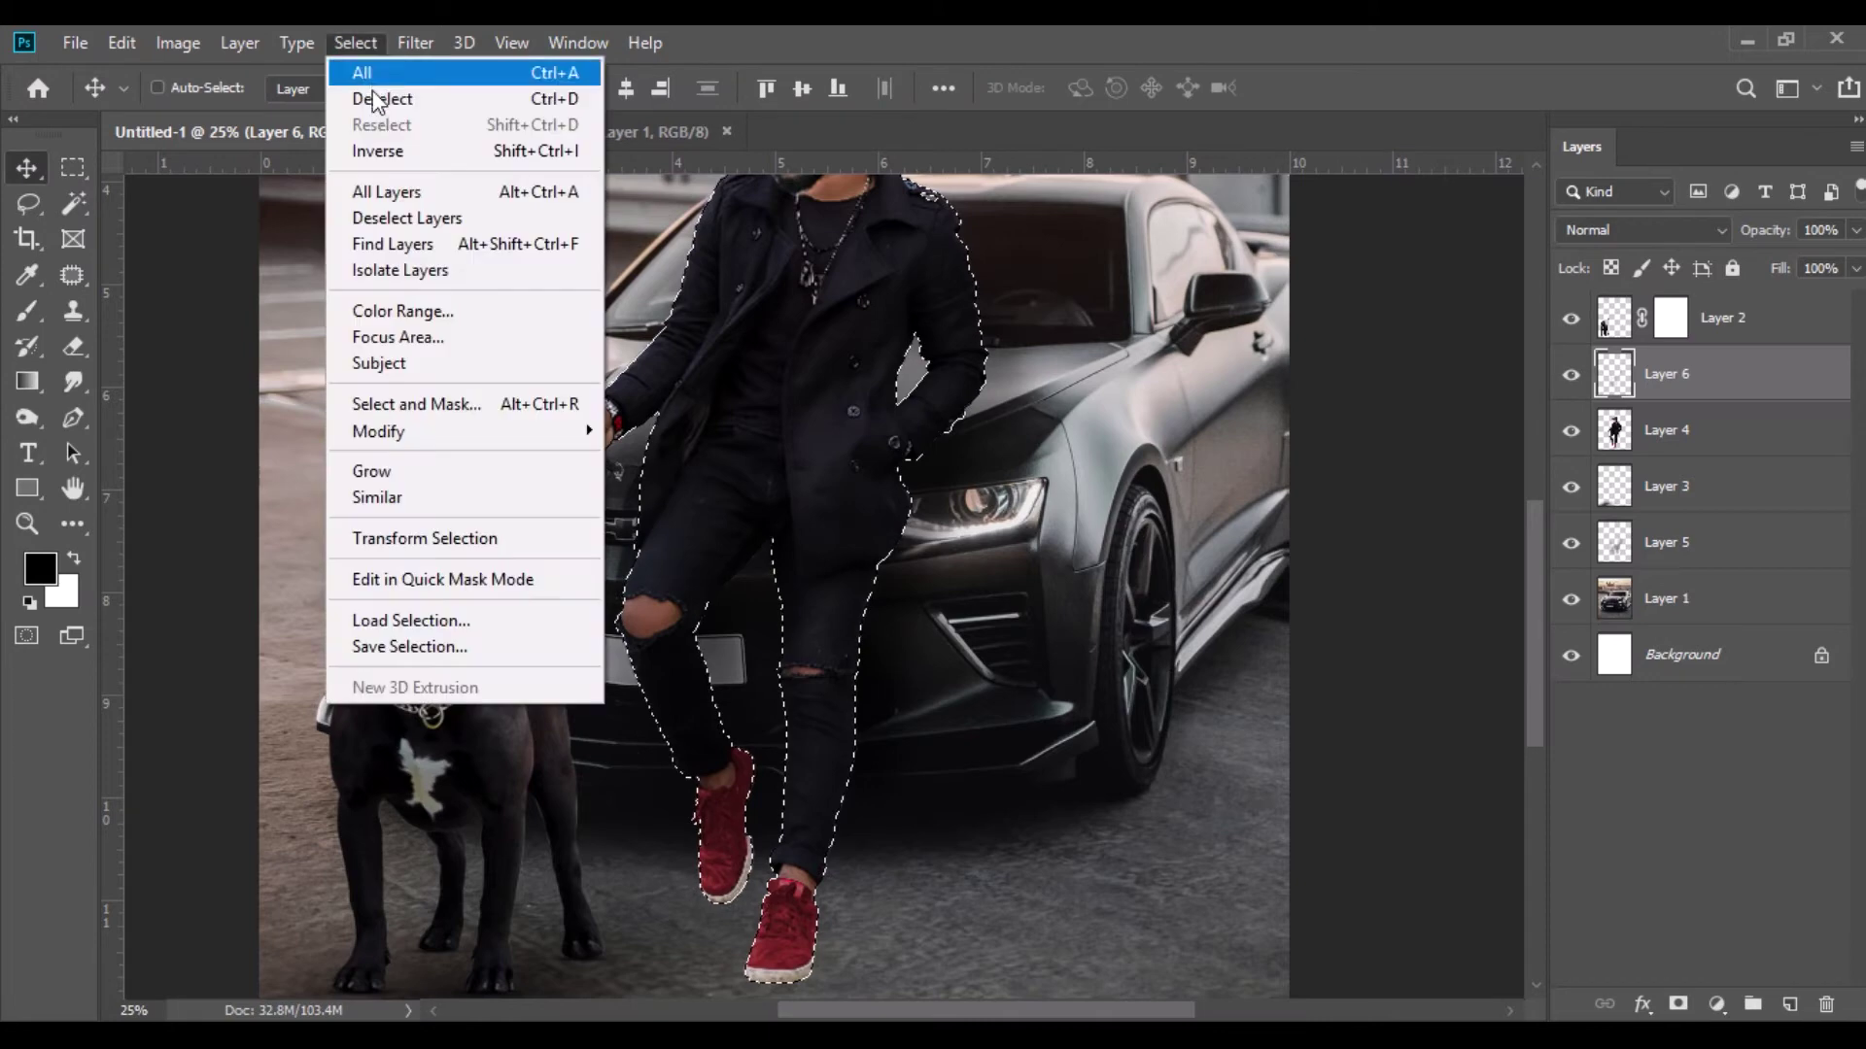
pyautogui.click(389, 97)
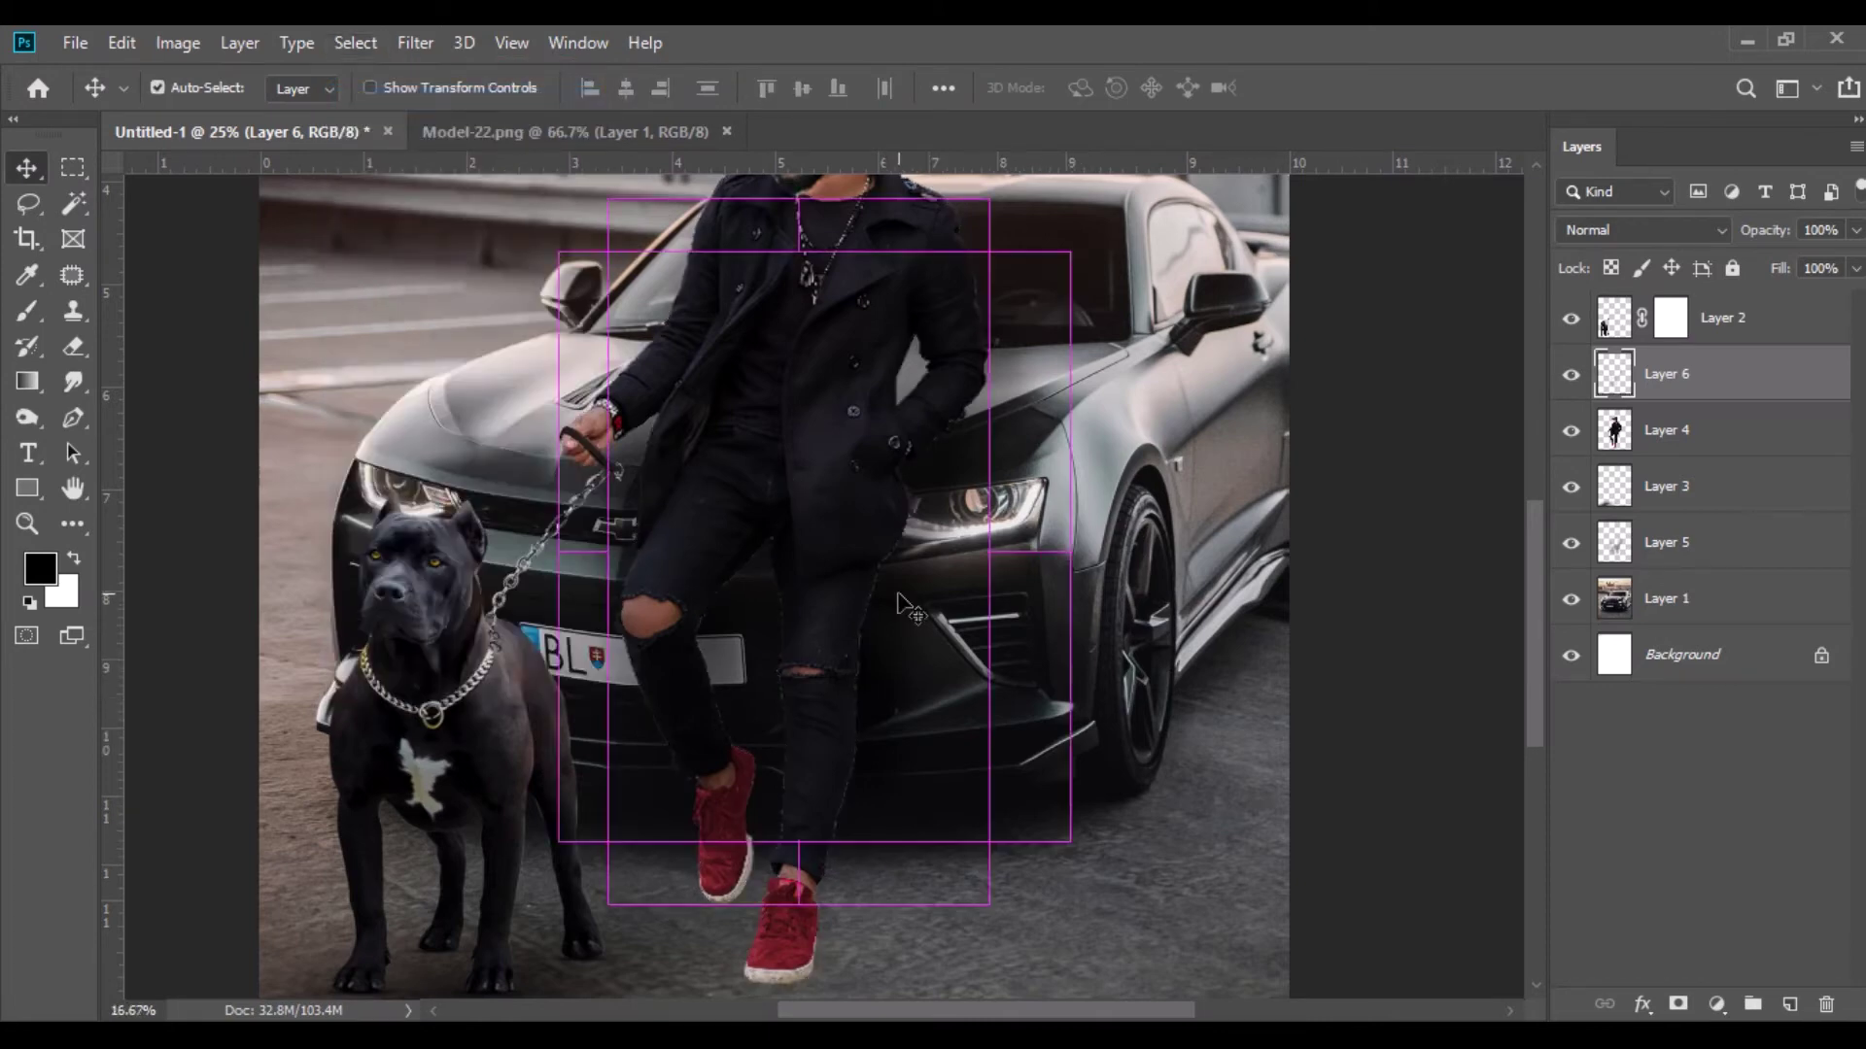
# Close the Model-22.png document.
pyautogui.hotkey('ctrl', '-')
pyautogui.hotkey('ctrl', '-')
pyautogui.hotkey('ctrl', '-')
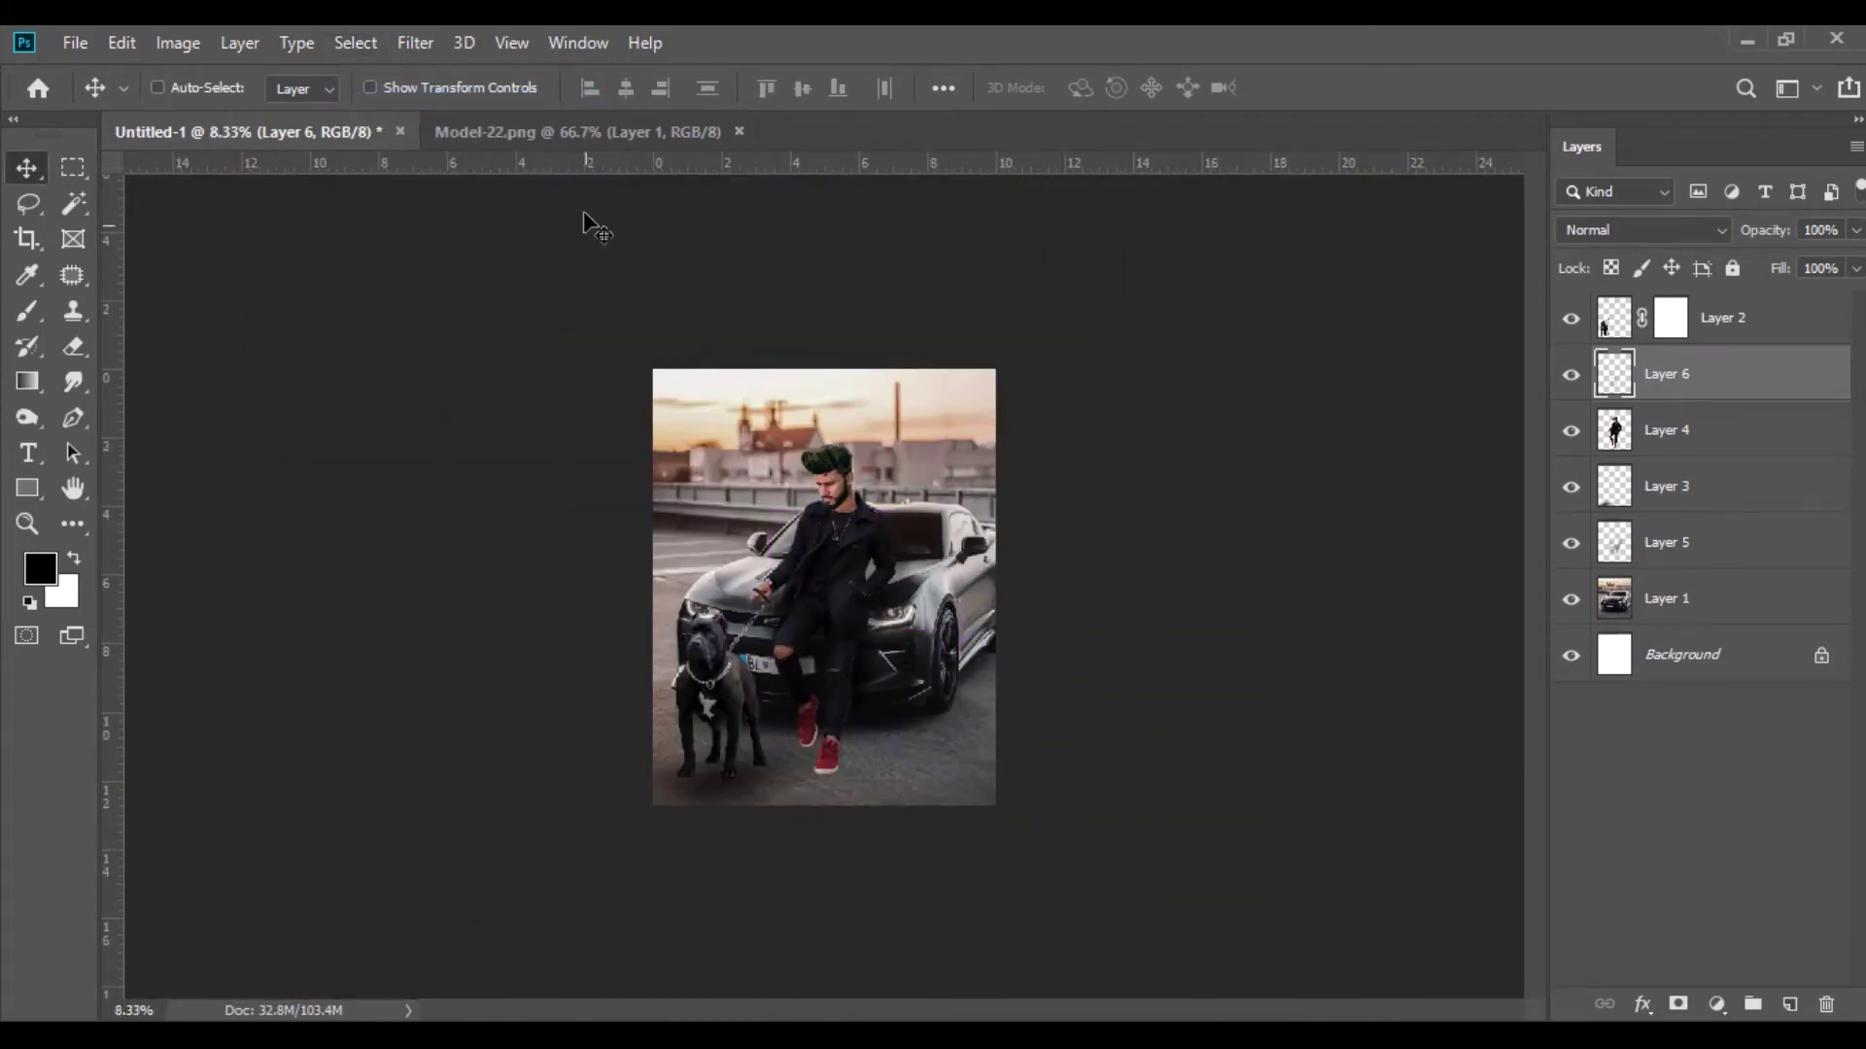
pyautogui.click(585, 129)
pyautogui.click(738, 131)
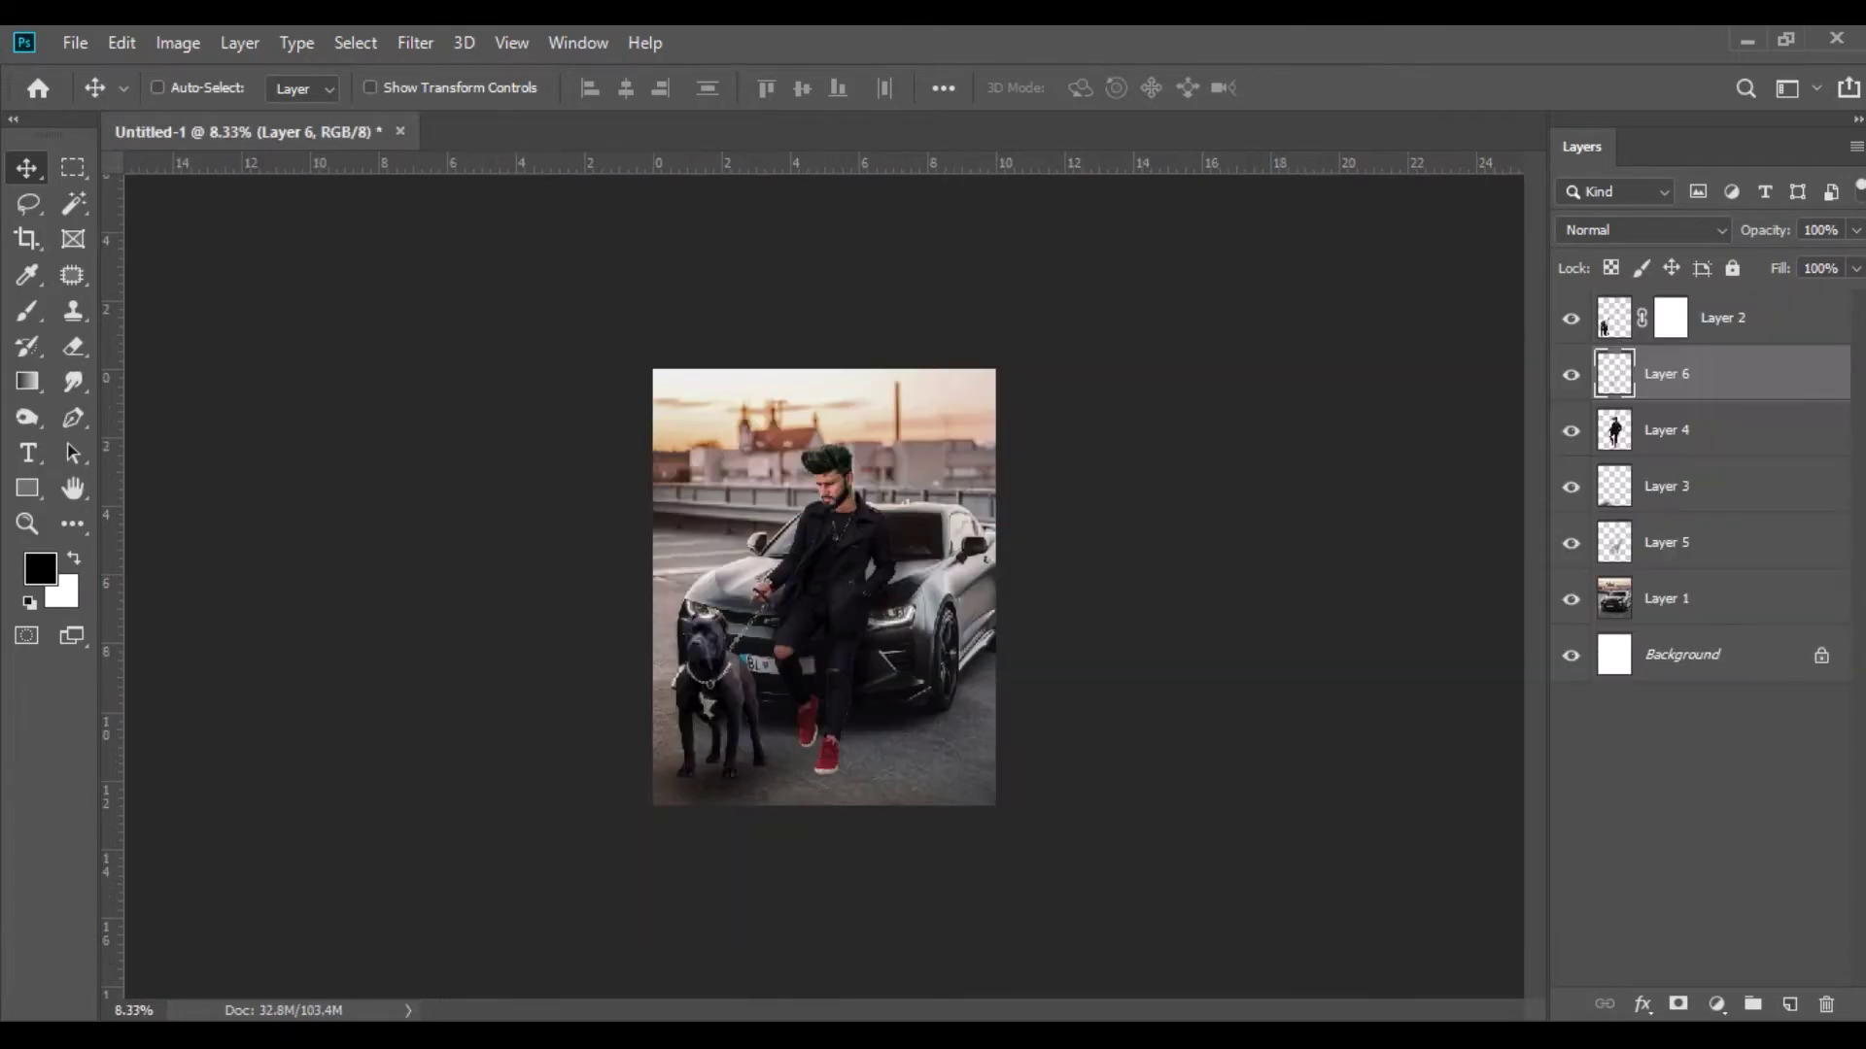
# Open the PicsArt_09-11-12.14.11 shadow image from the file folder and bring its shadow into the composite beneath the man's shoes.
pyautogui.hotkey('alt', 'Tab')
pyautogui.moveTo(1056, 307); pyautogui.dragTo(596, 147)
pyautogui.moveTo(826, 633); pyautogui.dragTo(574, 387)
pyautogui.moveTo(822, 775); pyautogui.dragTo(847, 778)
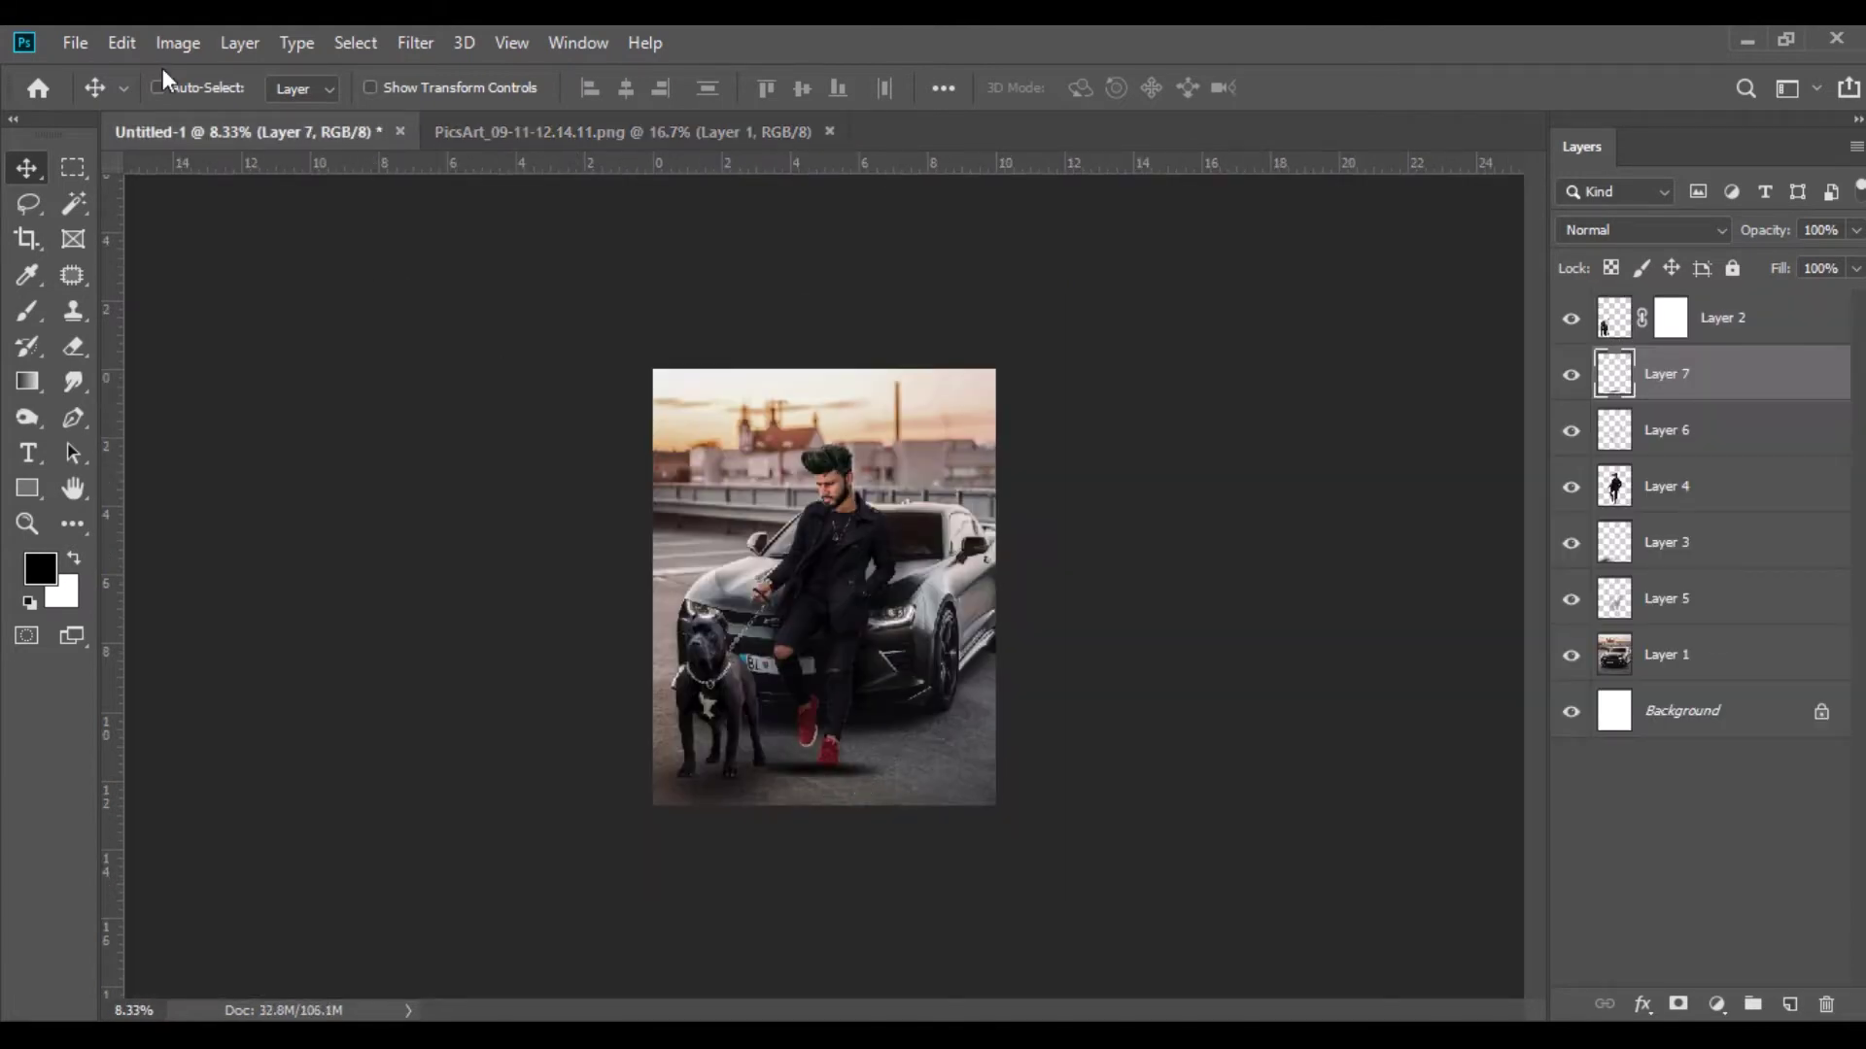
# Scale the shadow to about 43% width and 72% height under the man's shoes and place it below Layer 4 at 50% opacity.
pyautogui.click(121, 42)
pyautogui.click(291, 635)
pyautogui.moveTo(908, 768); pyautogui.dragTo(839, 768)
pyautogui.moveTo(802, 767); pyautogui.dragTo(837, 774)
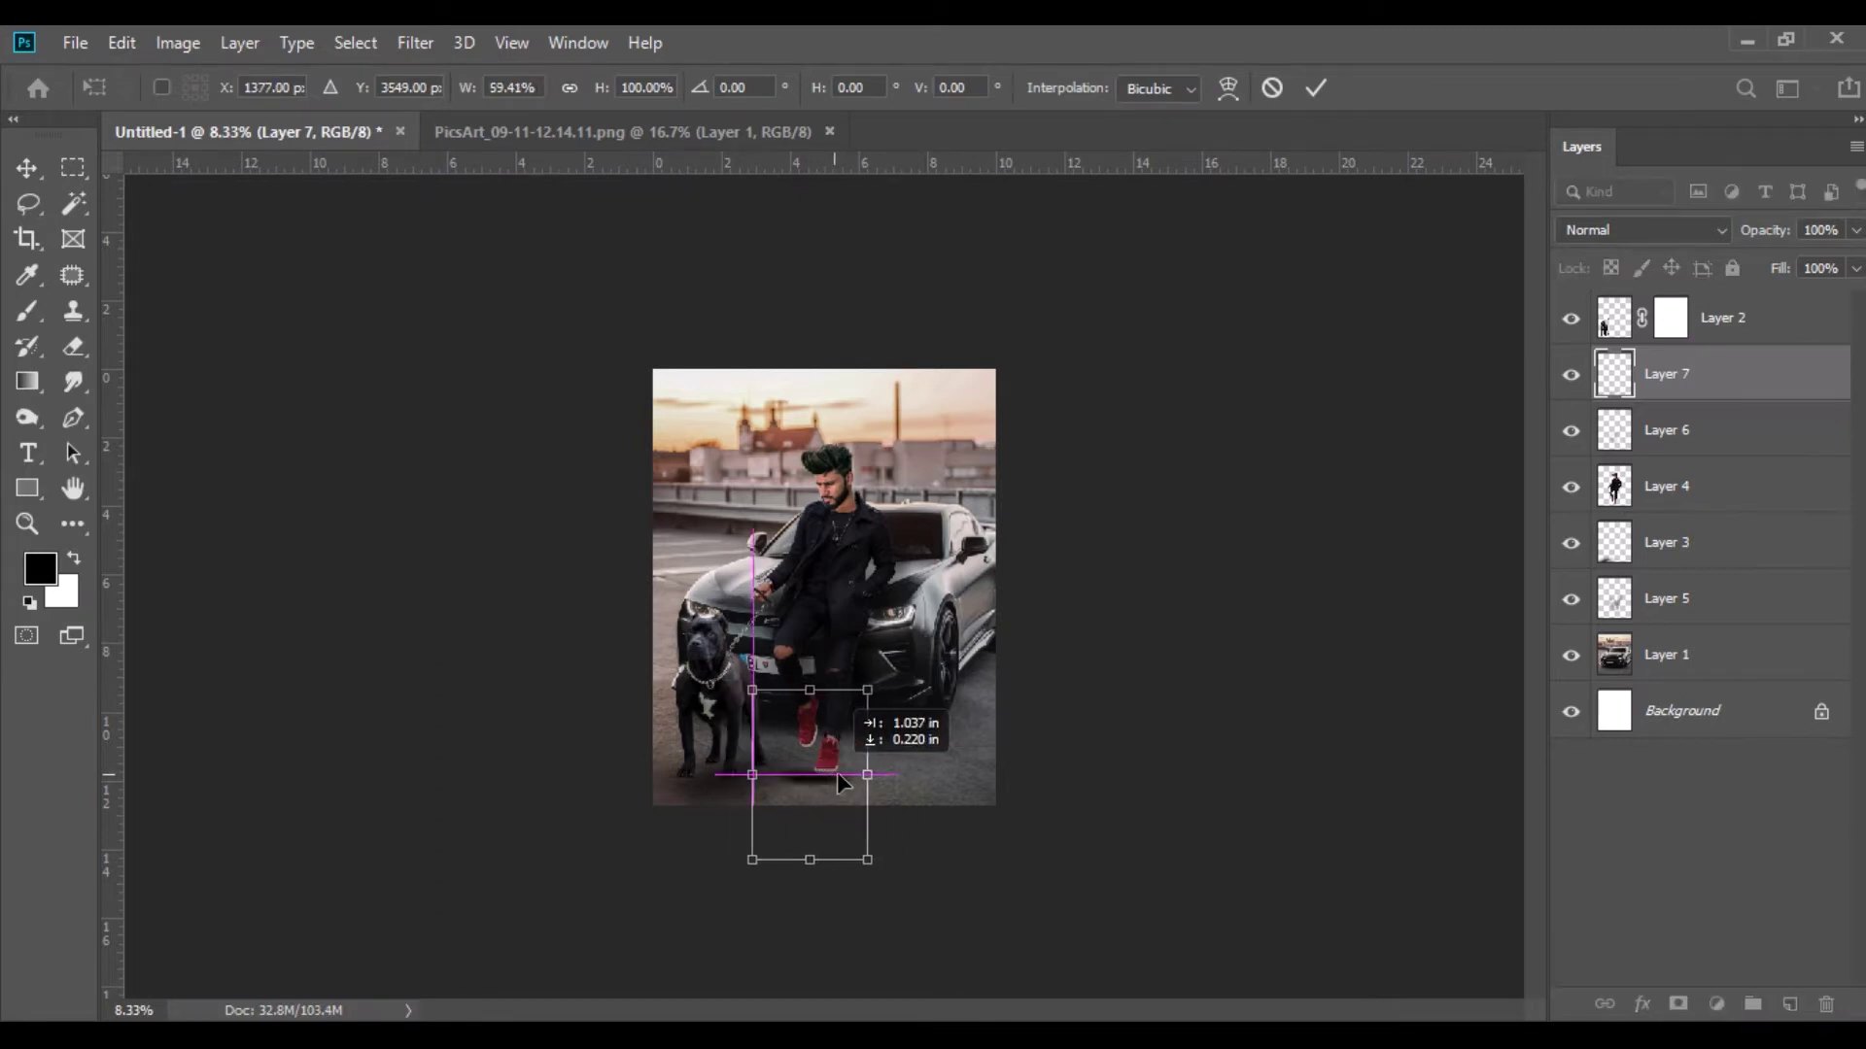
pyautogui.moveTo(862, 697); pyautogui.dragTo(841, 735)
pyautogui.moveTo(815, 785); pyautogui.dragTo(821, 743)
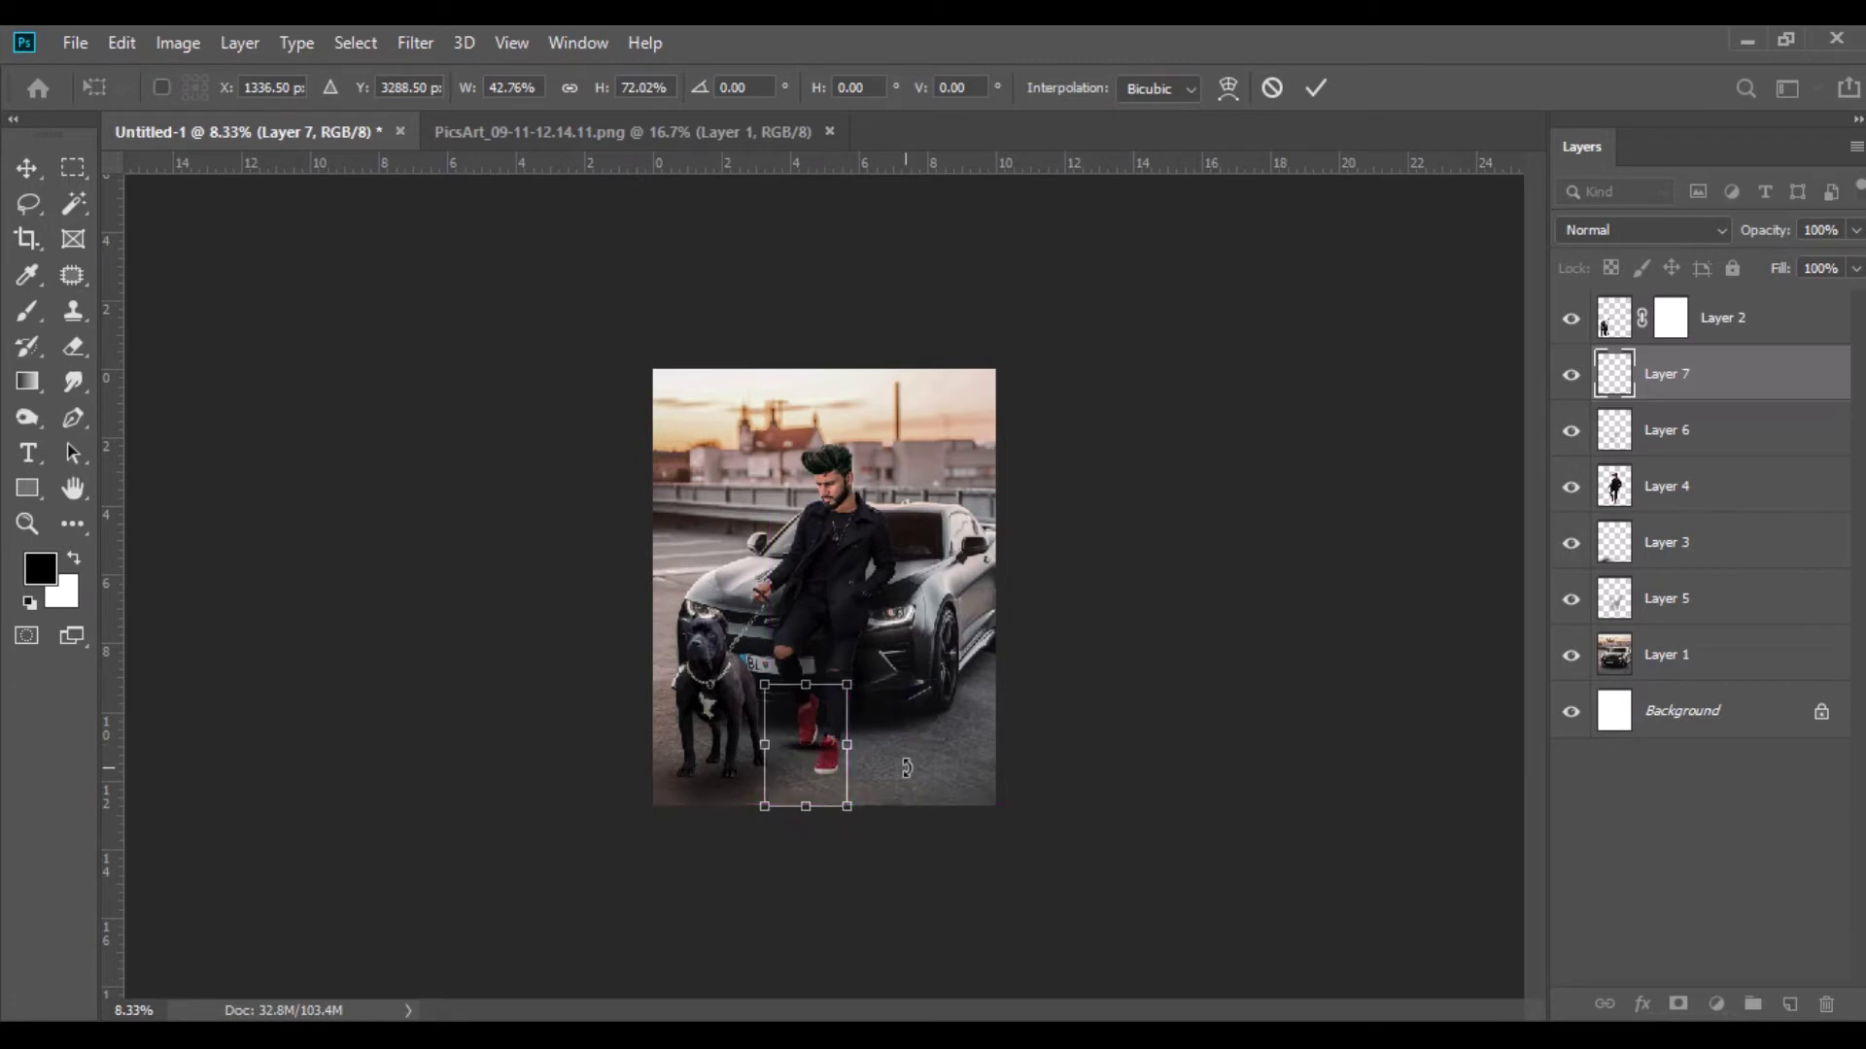
pyautogui.moveTo(1664, 380); pyautogui.dragTo(1681, 476)
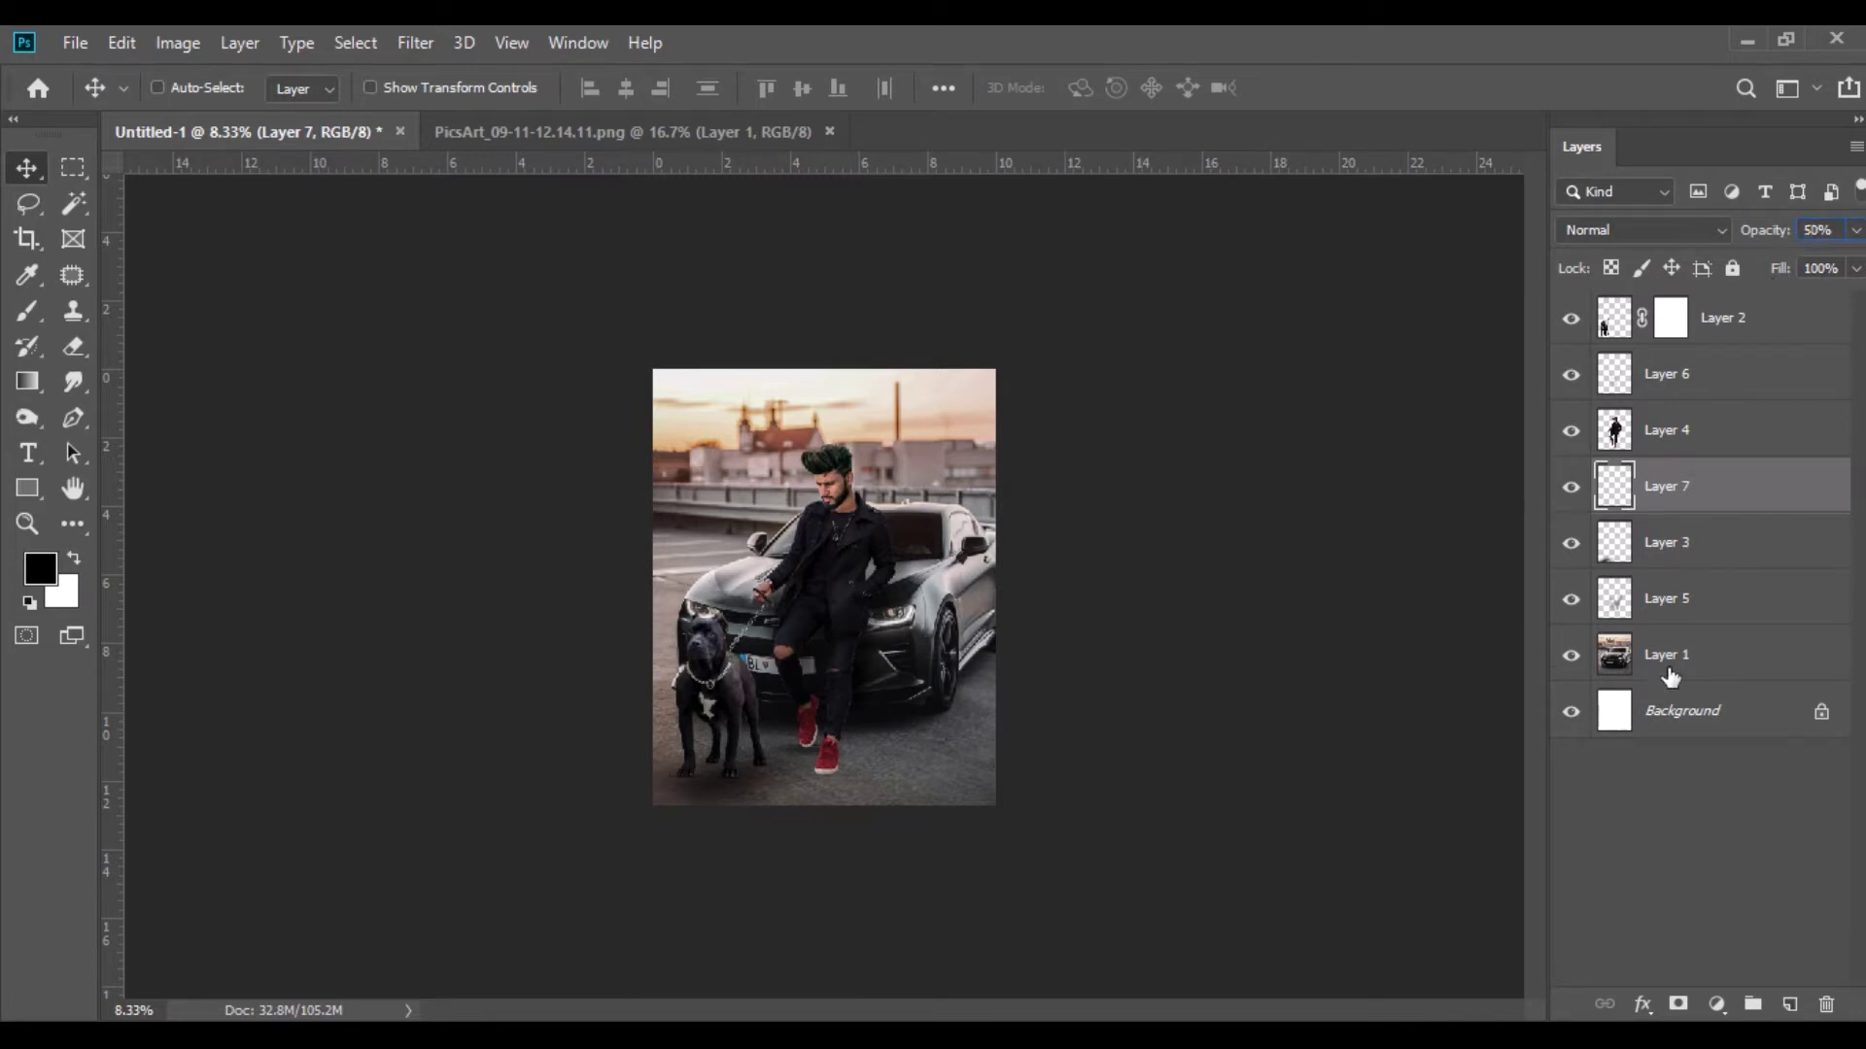
# Add a new layer above Layer 5 and paint soft shadow on the ground around the man's shoes with the 250 px brush.
pyautogui.click(1660, 439)
pyautogui.click(1679, 617)
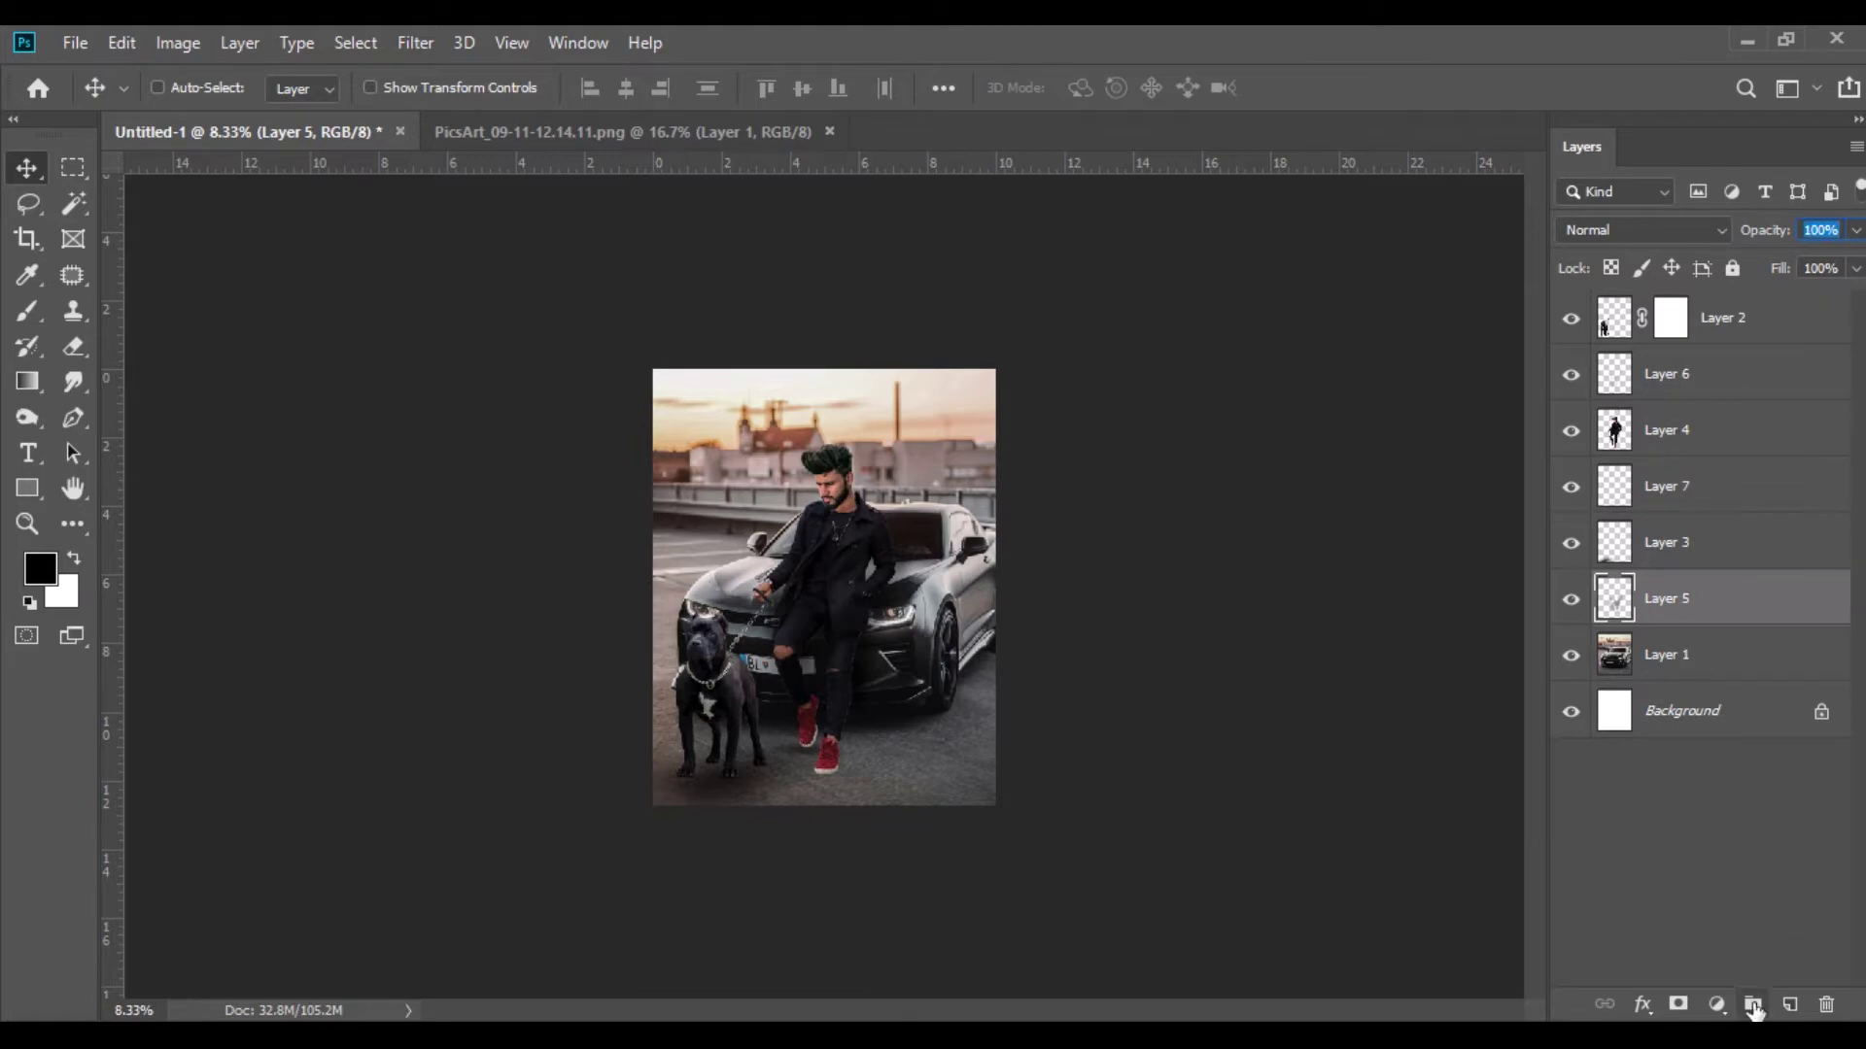
pyautogui.click(1790, 1004)
pyautogui.click(28, 314)
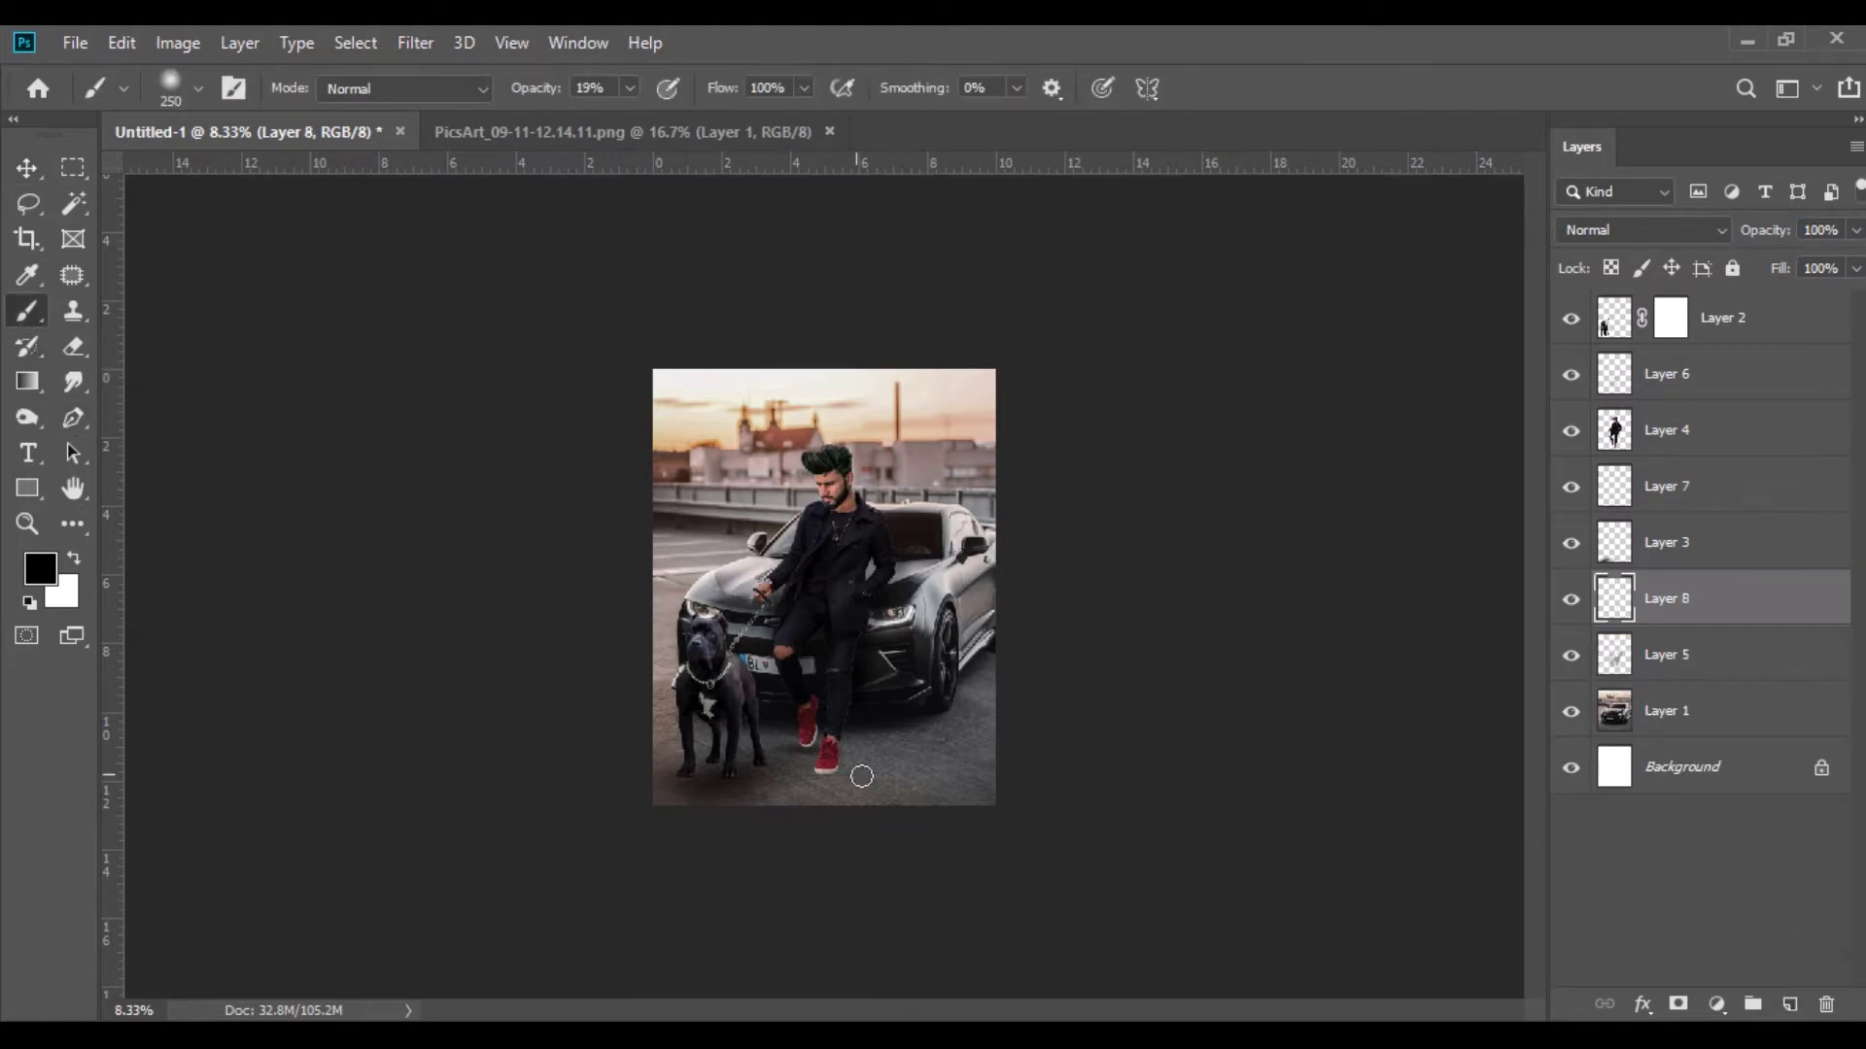
pyautogui.scroll(3, 862, 777)
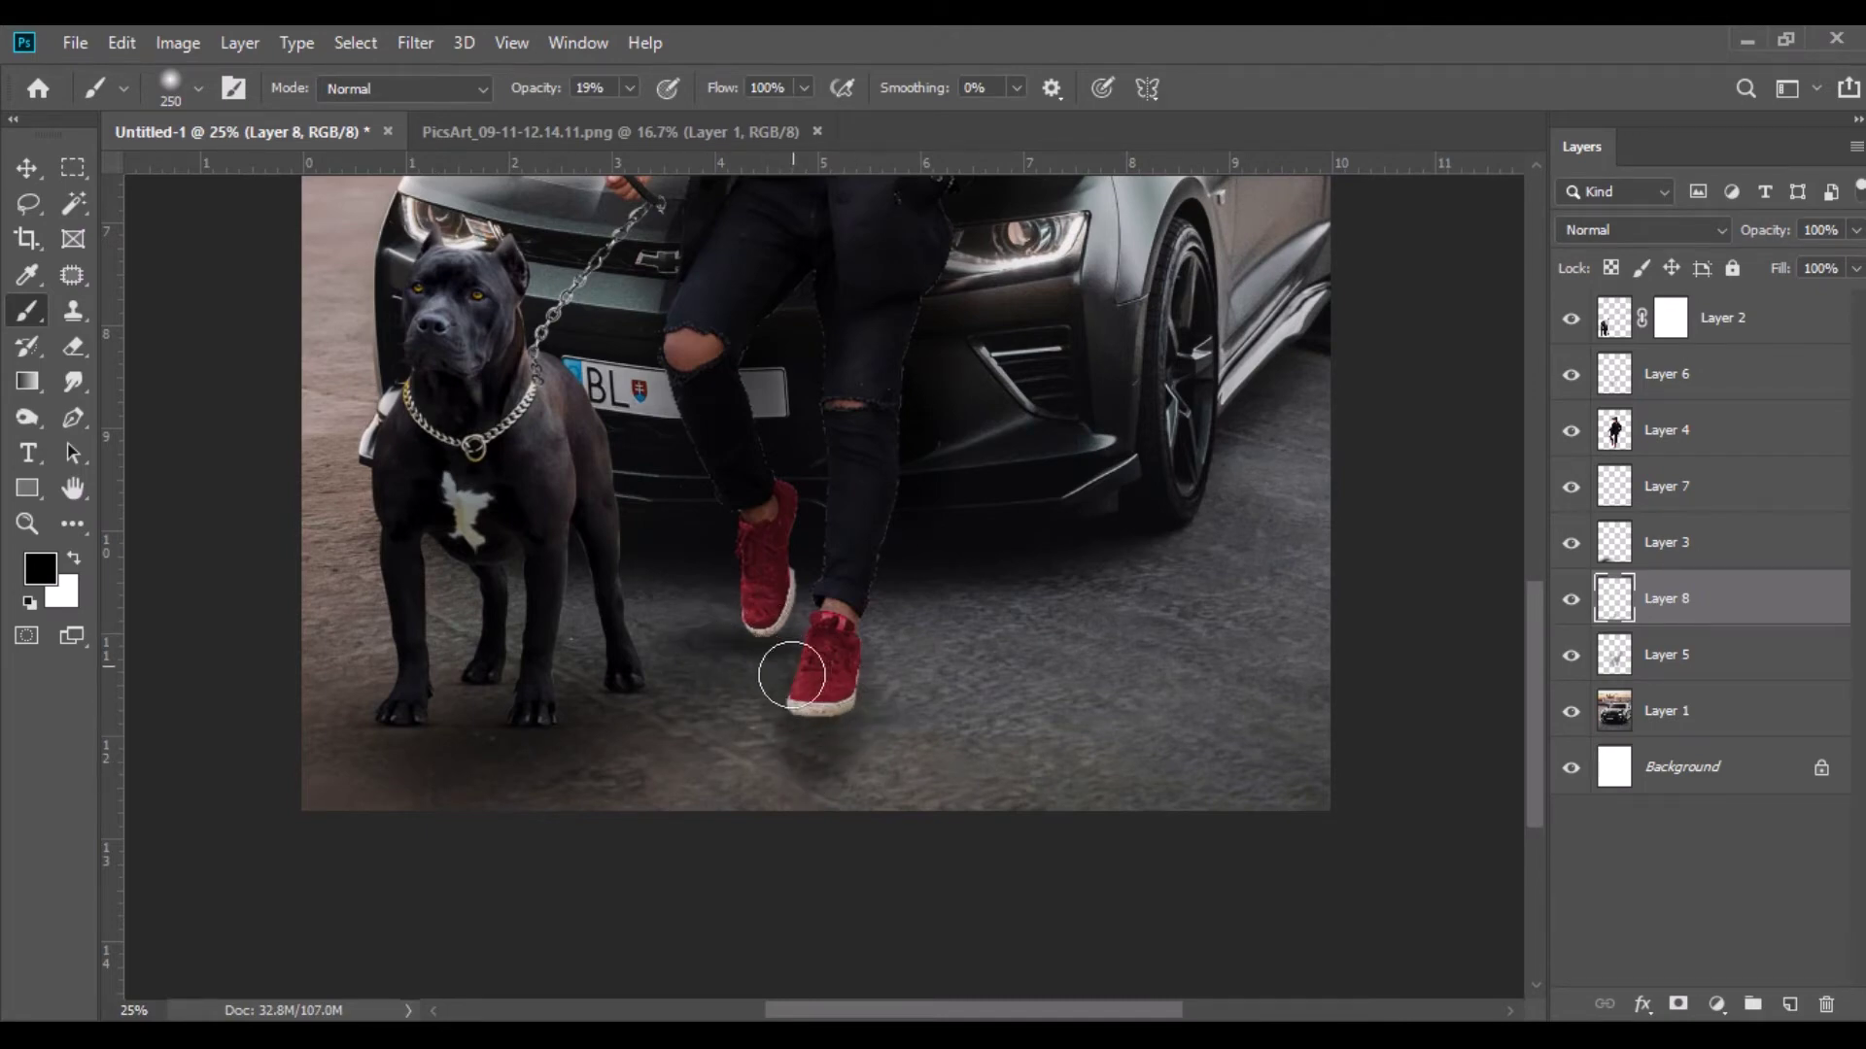
pyautogui.scroll(-2, 1243, 743)
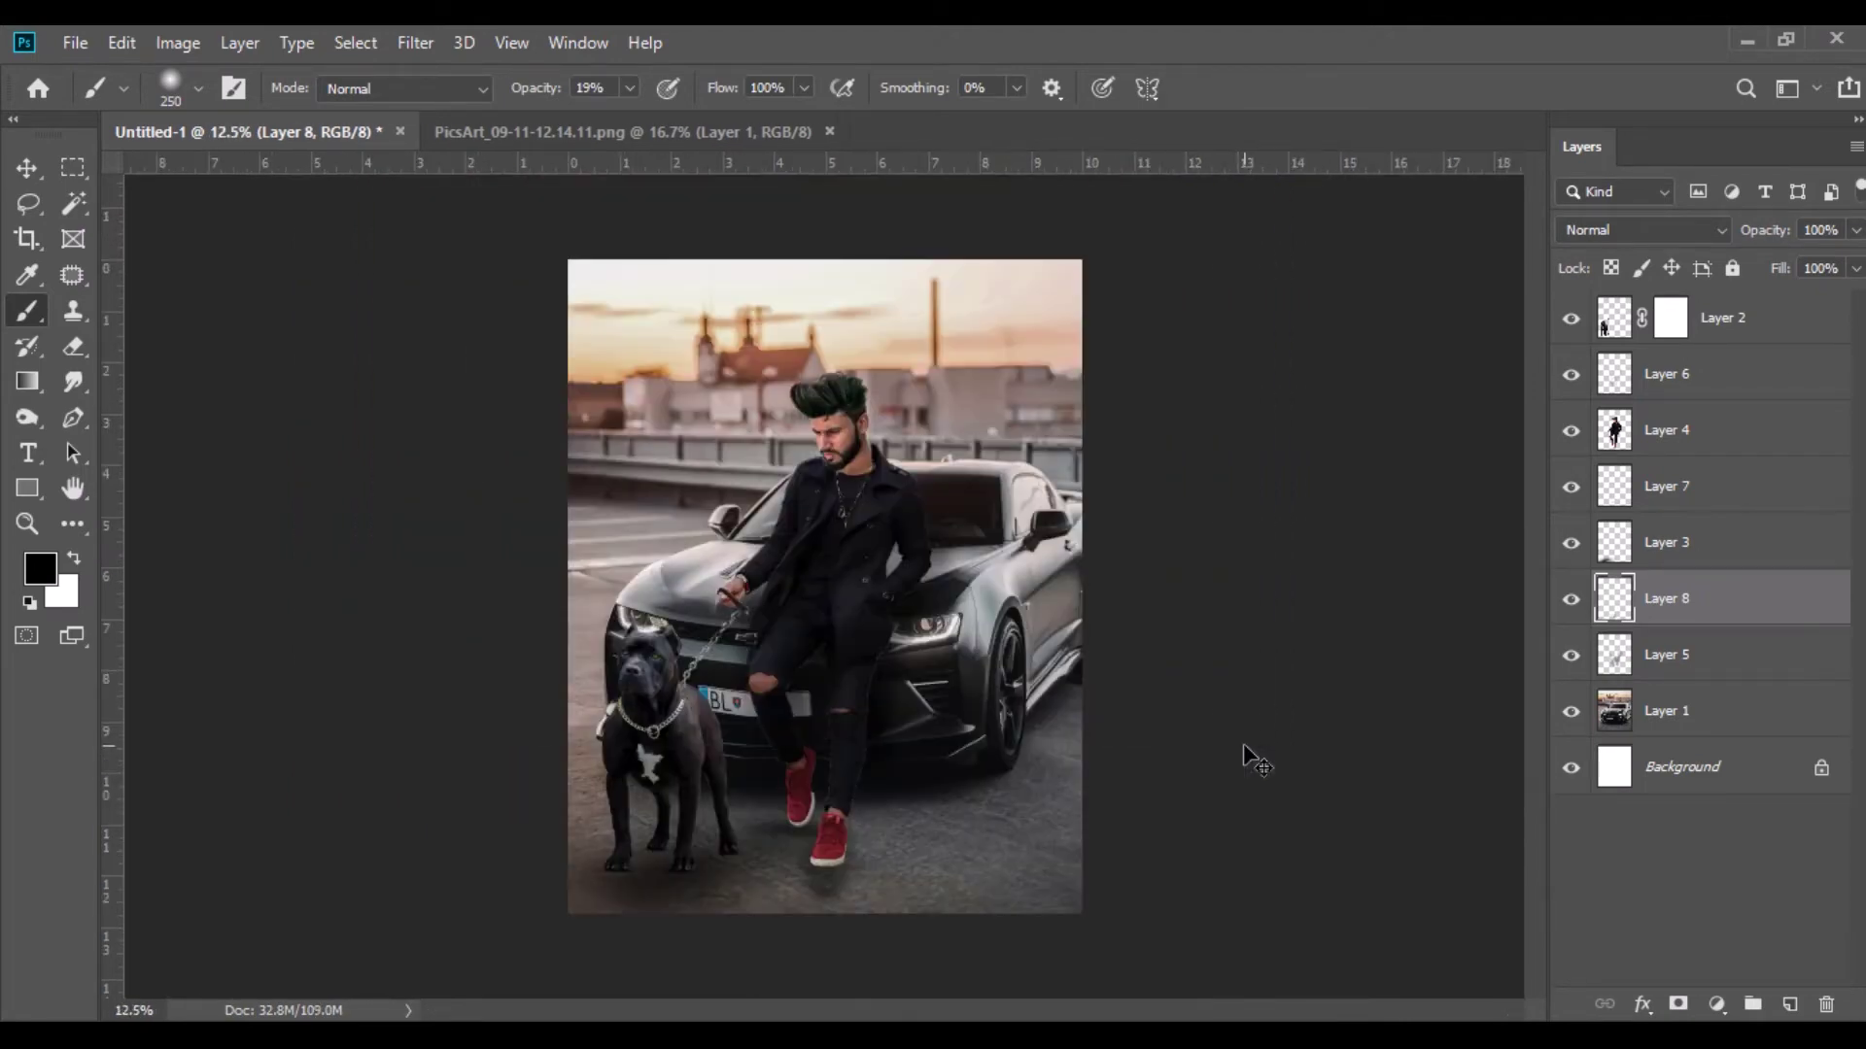
pyautogui.press('v')
# Close the PicsArt shadow image and bring the shine-png image from the Dog Concept folder into the composite.
pyautogui.click(645, 132)
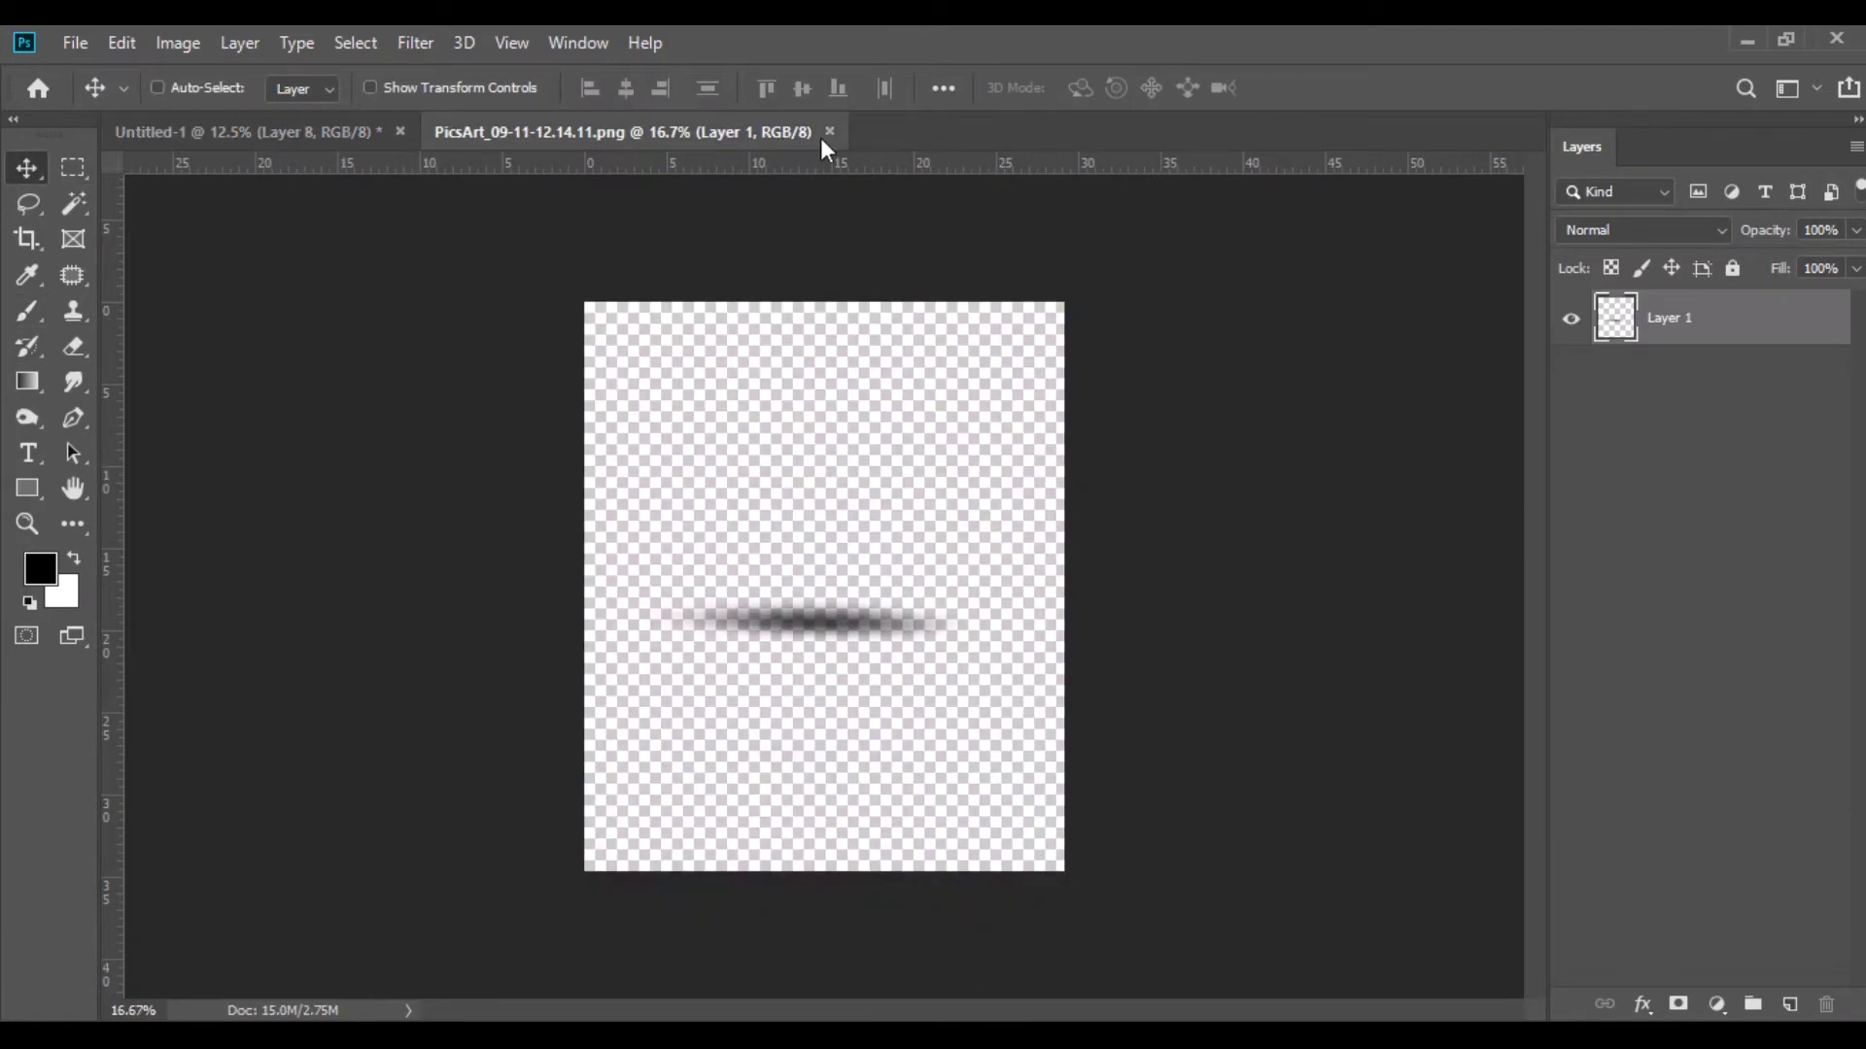
pyautogui.click(829, 131)
pyautogui.click(741, 1032)
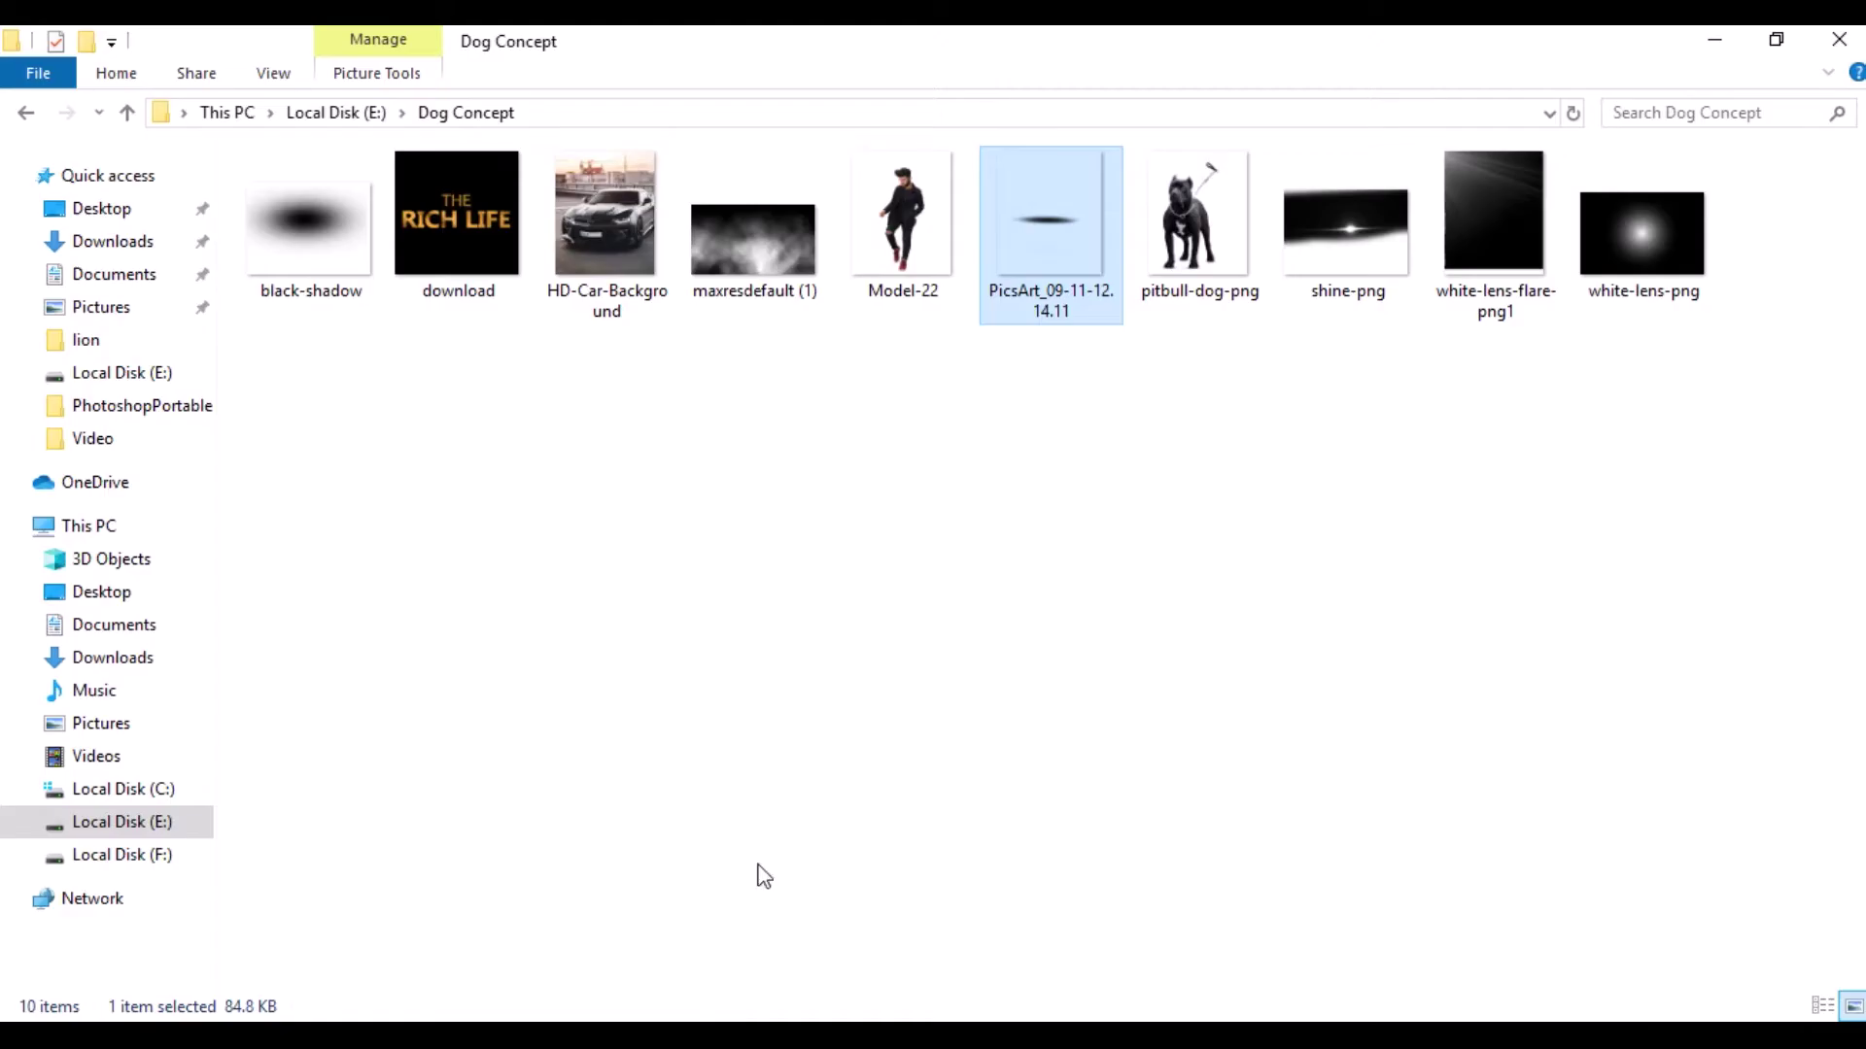
pyautogui.click(831, 636)
pyautogui.moveTo(1336, 309); pyautogui.dragTo(633, 139)
pyautogui.moveTo(816, 513); pyautogui.dragTo(638, 394)
pyautogui.moveTo(849, 511); pyautogui.dragTo(850, 511)
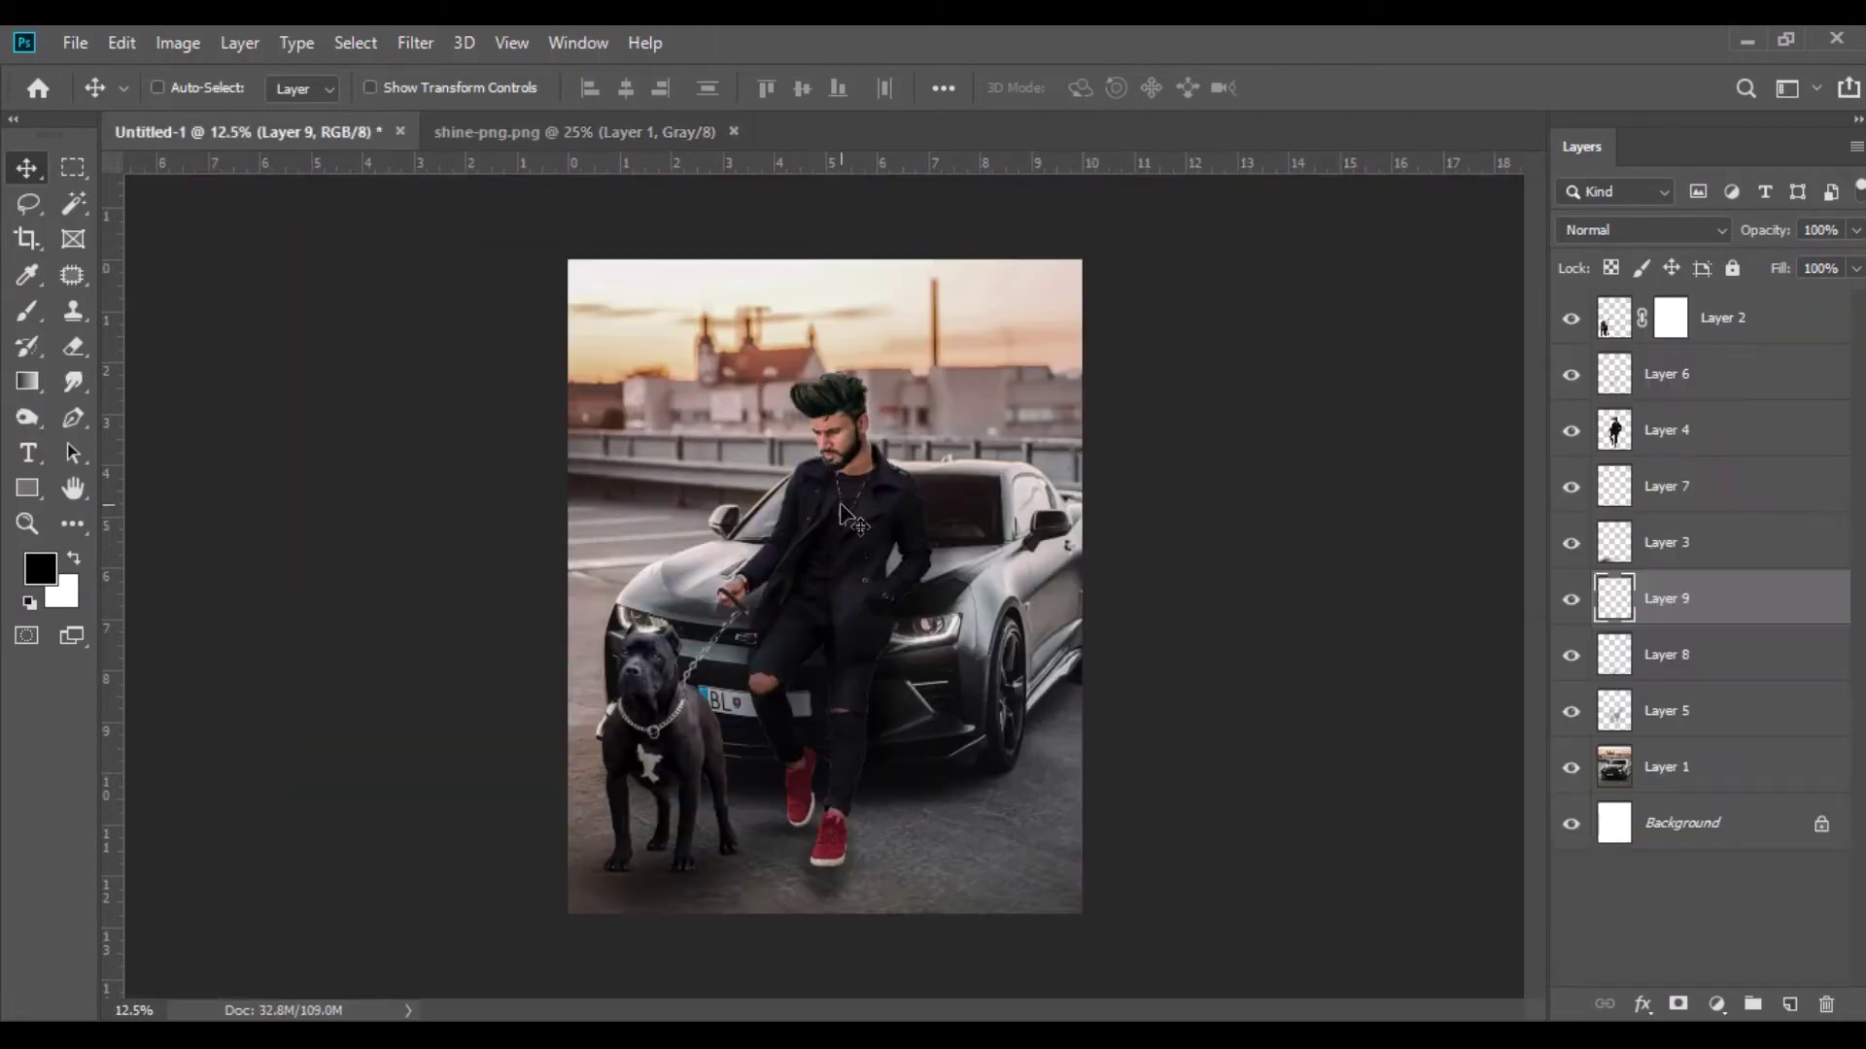
# Move the shine image on Layer 9 directly above Layer 4 and set its blend mode to Screen.
pyautogui.hotkey('ctrl', '+')
pyautogui.hotkey('ctrl', '+')
pyautogui.hotkey('ctrl', '+')
pyautogui.moveTo(1720, 622); pyautogui.dragTo(1705, 403)
pyautogui.click(1642, 229)
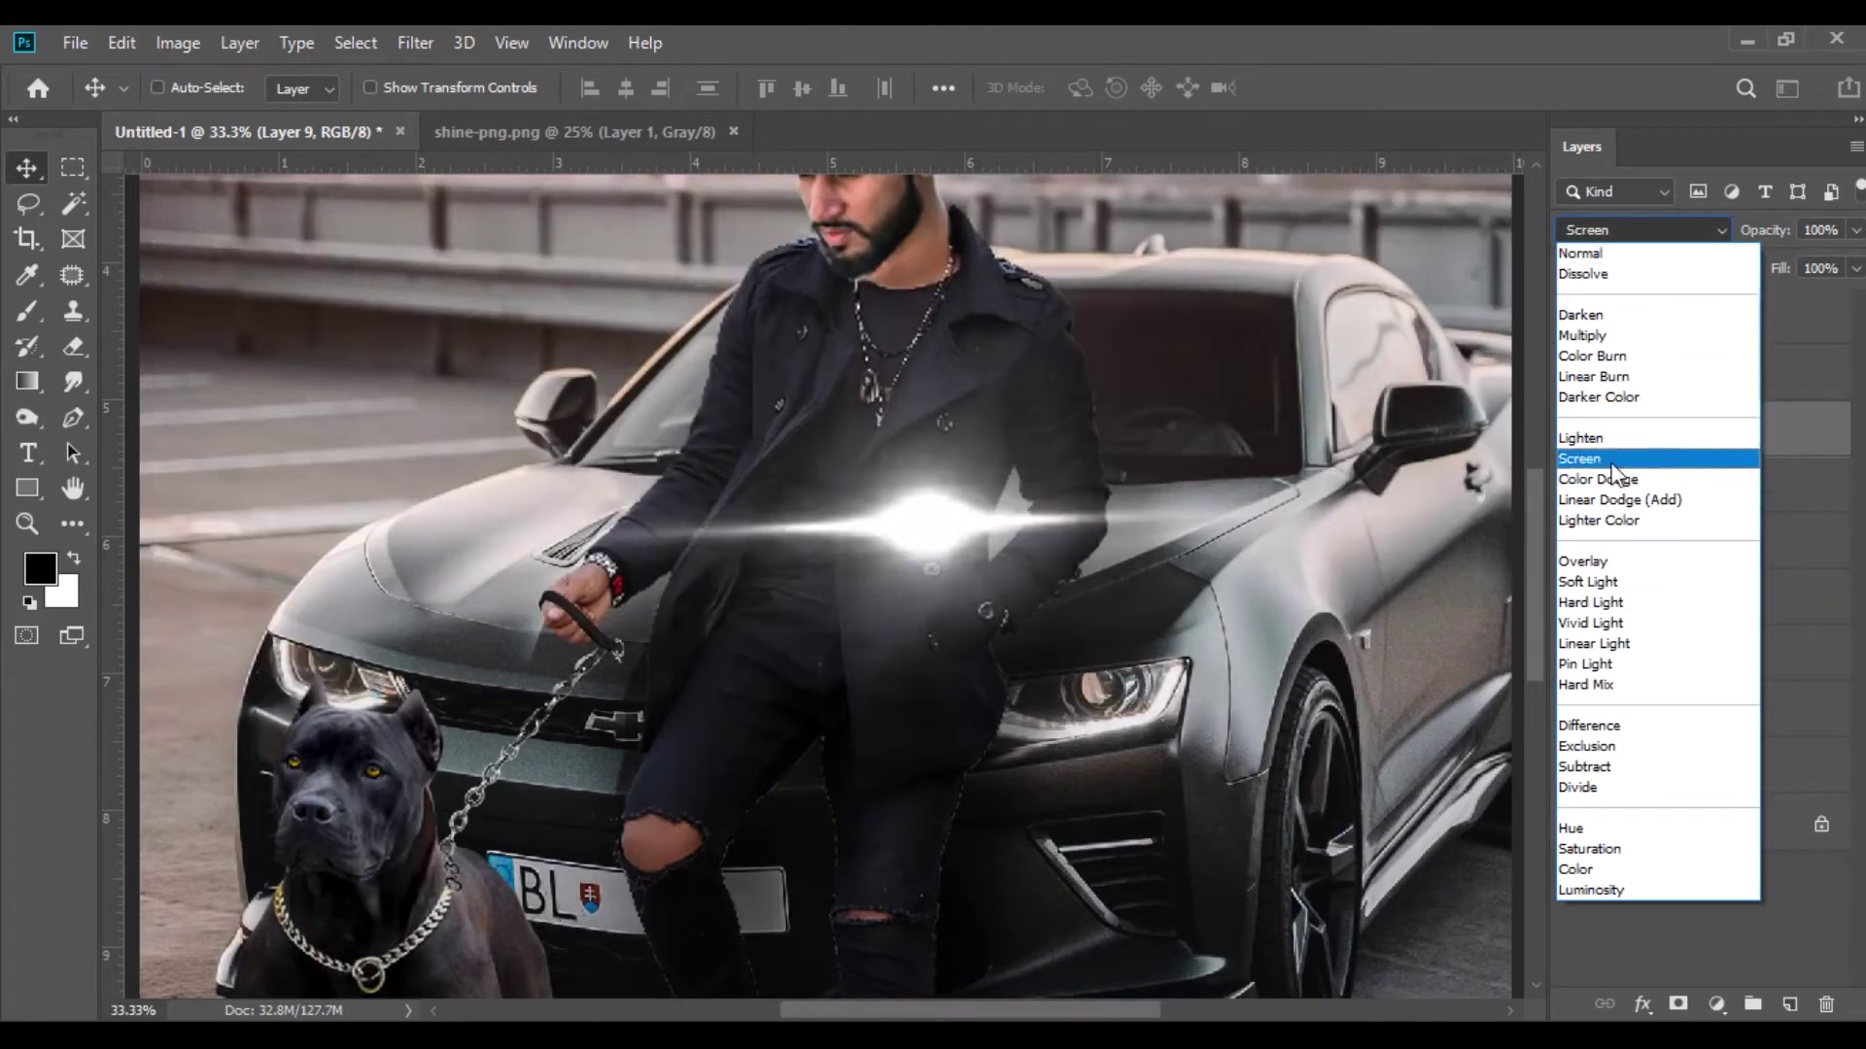
pyautogui.click(1579, 458)
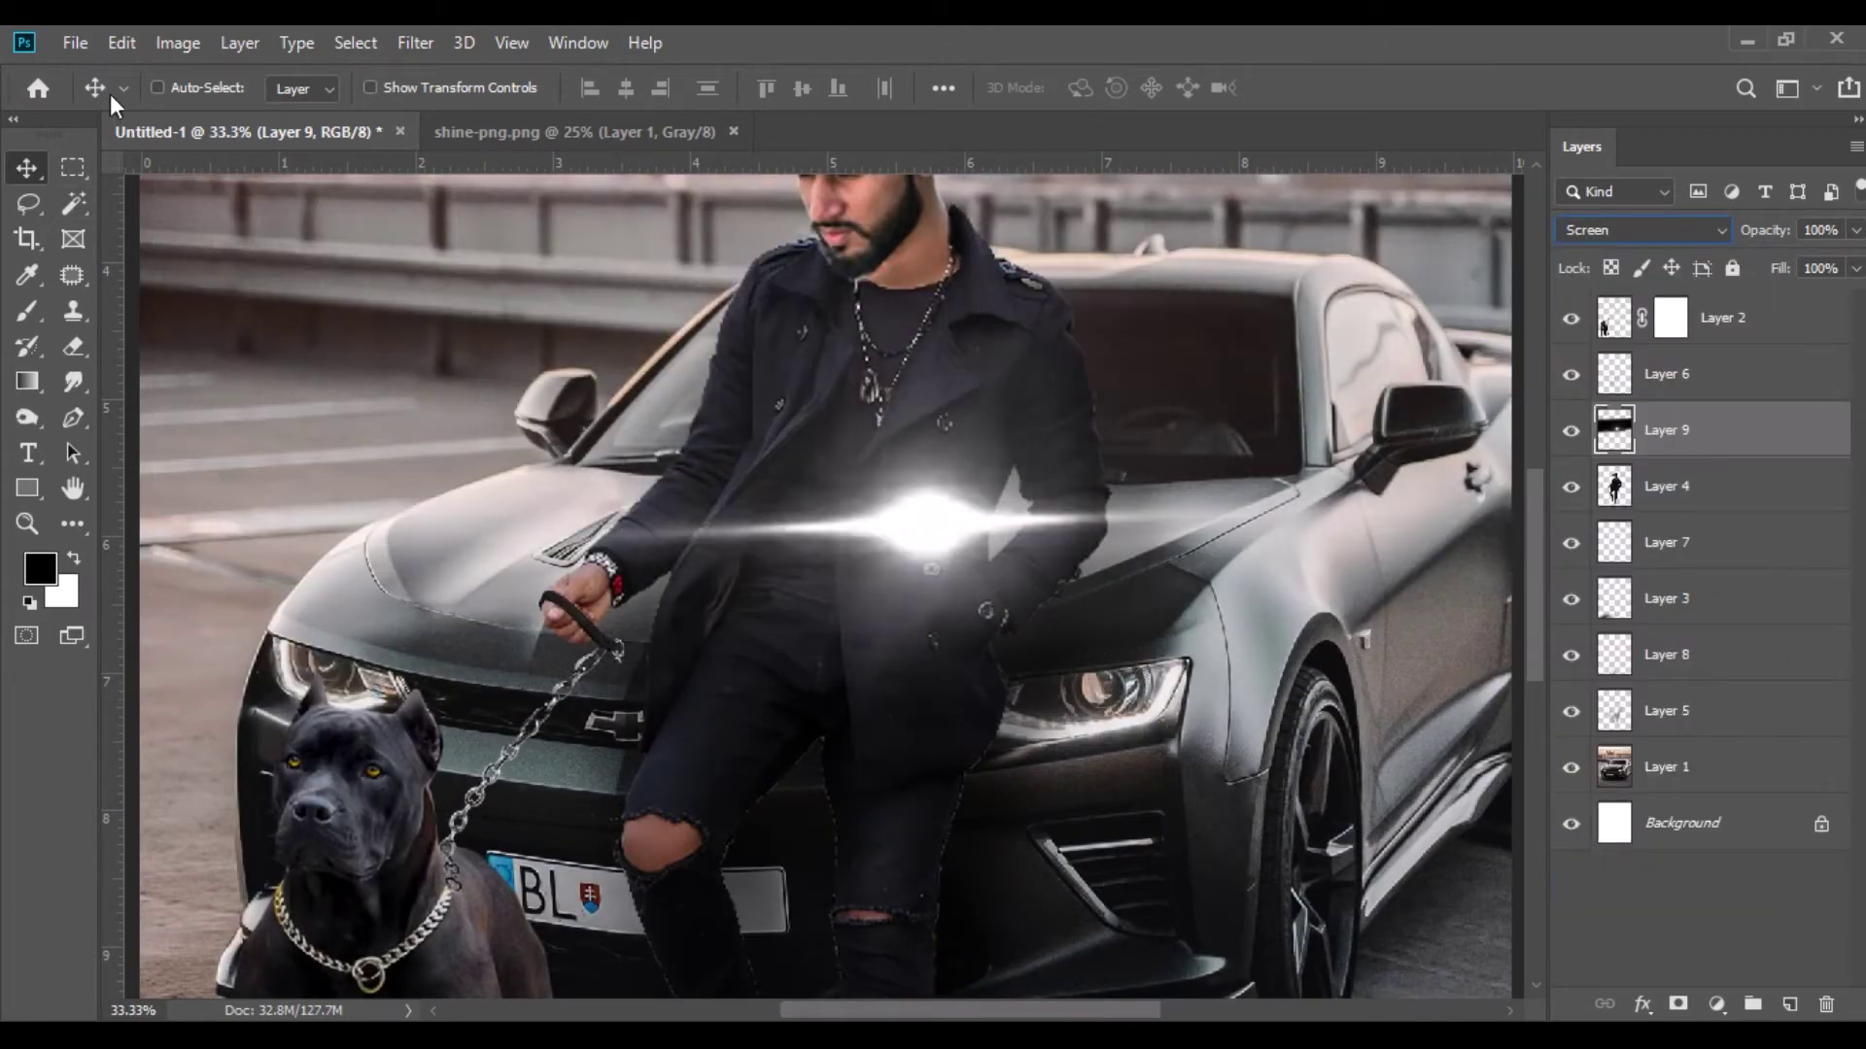
# Scale the shine to 7%, rotate it about -67° over the man's necklace pendant, and lower its opacity to 50%.
pyautogui.click(121, 42)
pyautogui.click(257, 633)
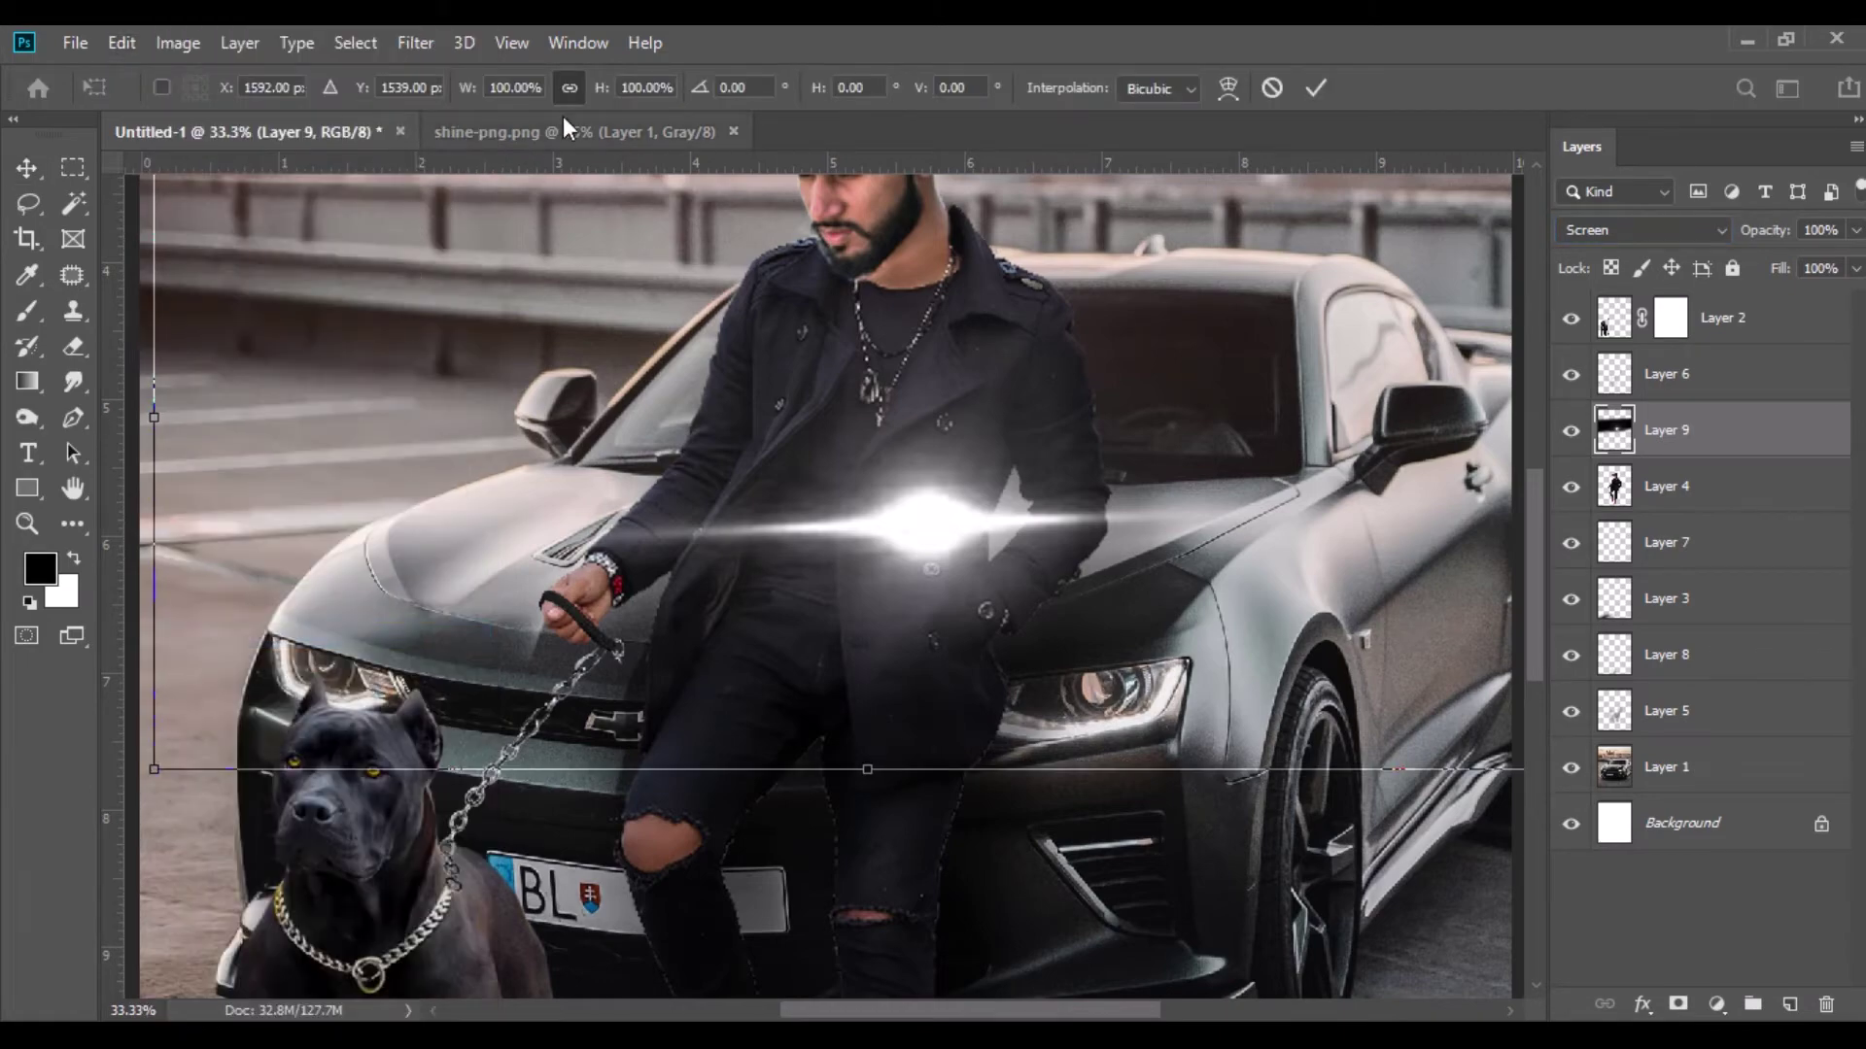
pyautogui.moveTo(598, 87); pyautogui.dragTo(470, 113)
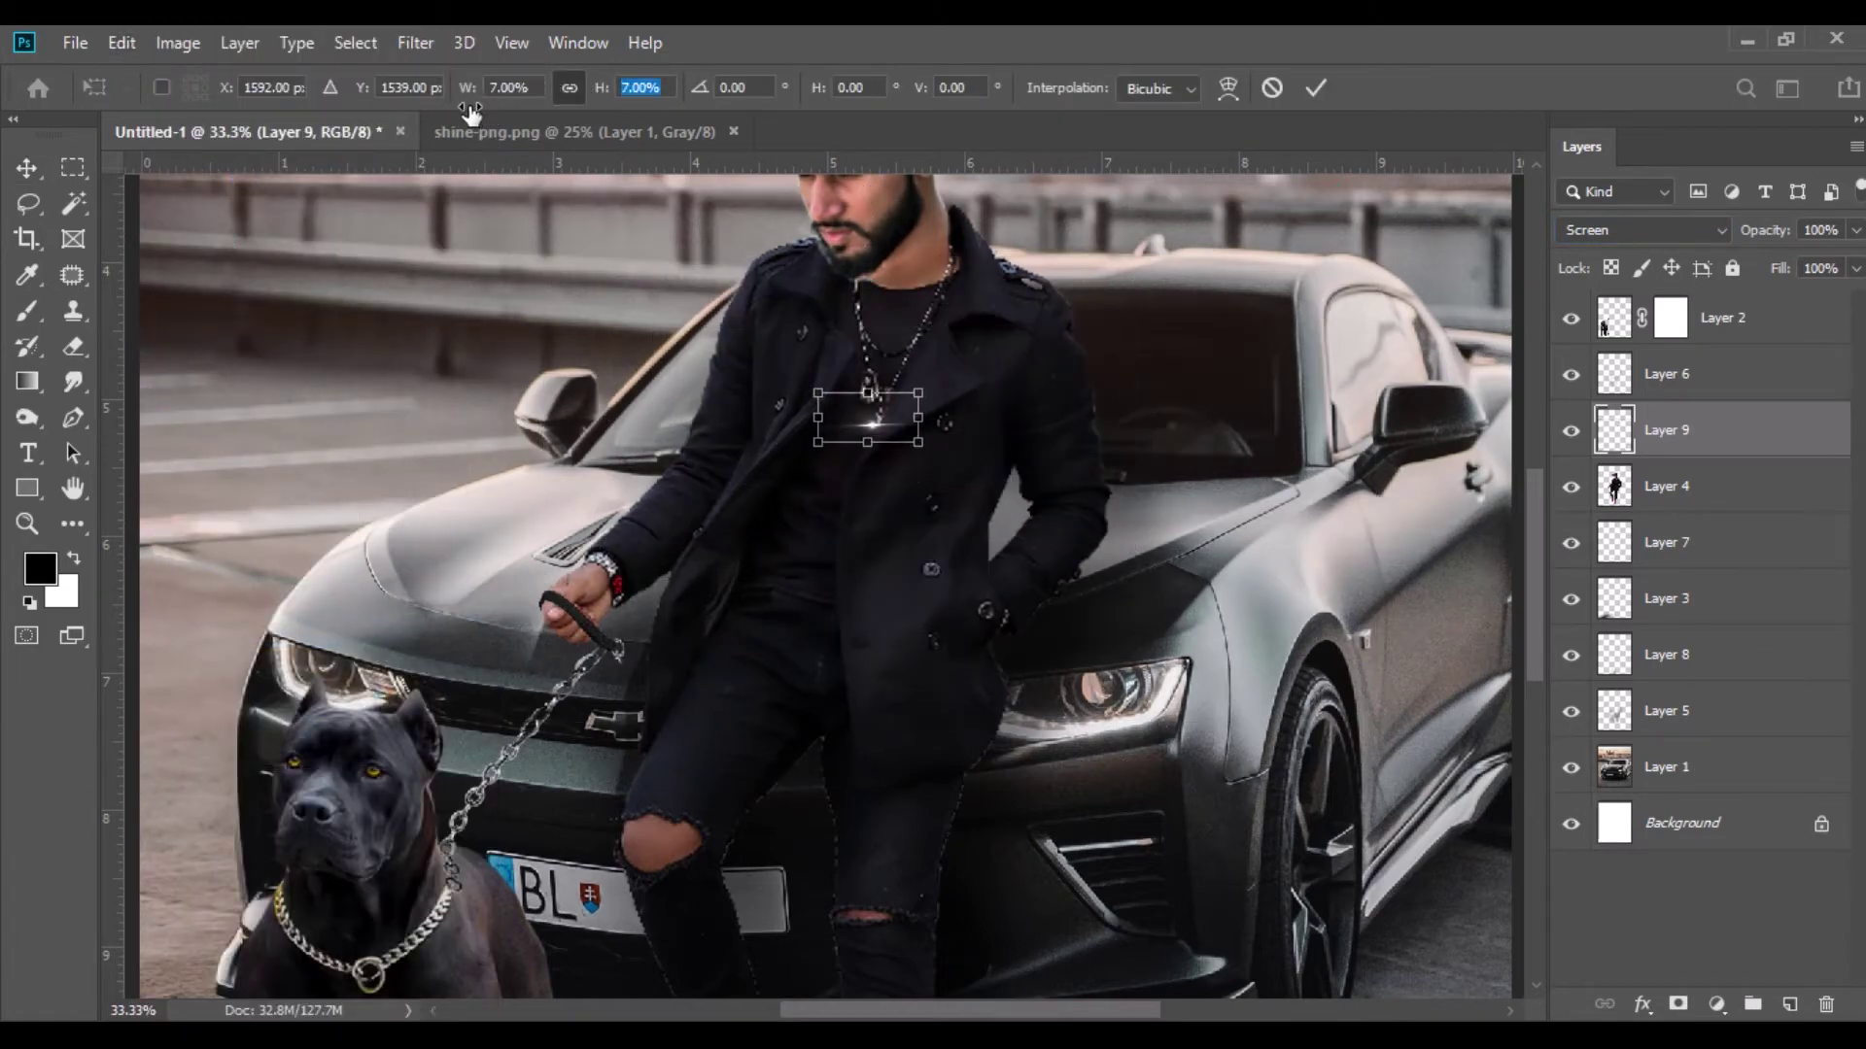
pyautogui.hotkey('ctrl', '+')
pyautogui.hotkey('ctrl', '+')
pyautogui.moveTo(949, 321); pyautogui.dragTo(1010, 665)
pyautogui.moveTo(1099, 569); pyautogui.dragTo(975, 466)
pyautogui.moveTo(1000, 589); pyautogui.dragTo(1009, 577)
pyautogui.moveTo(1094, 464); pyautogui.dragTo(1114, 489)
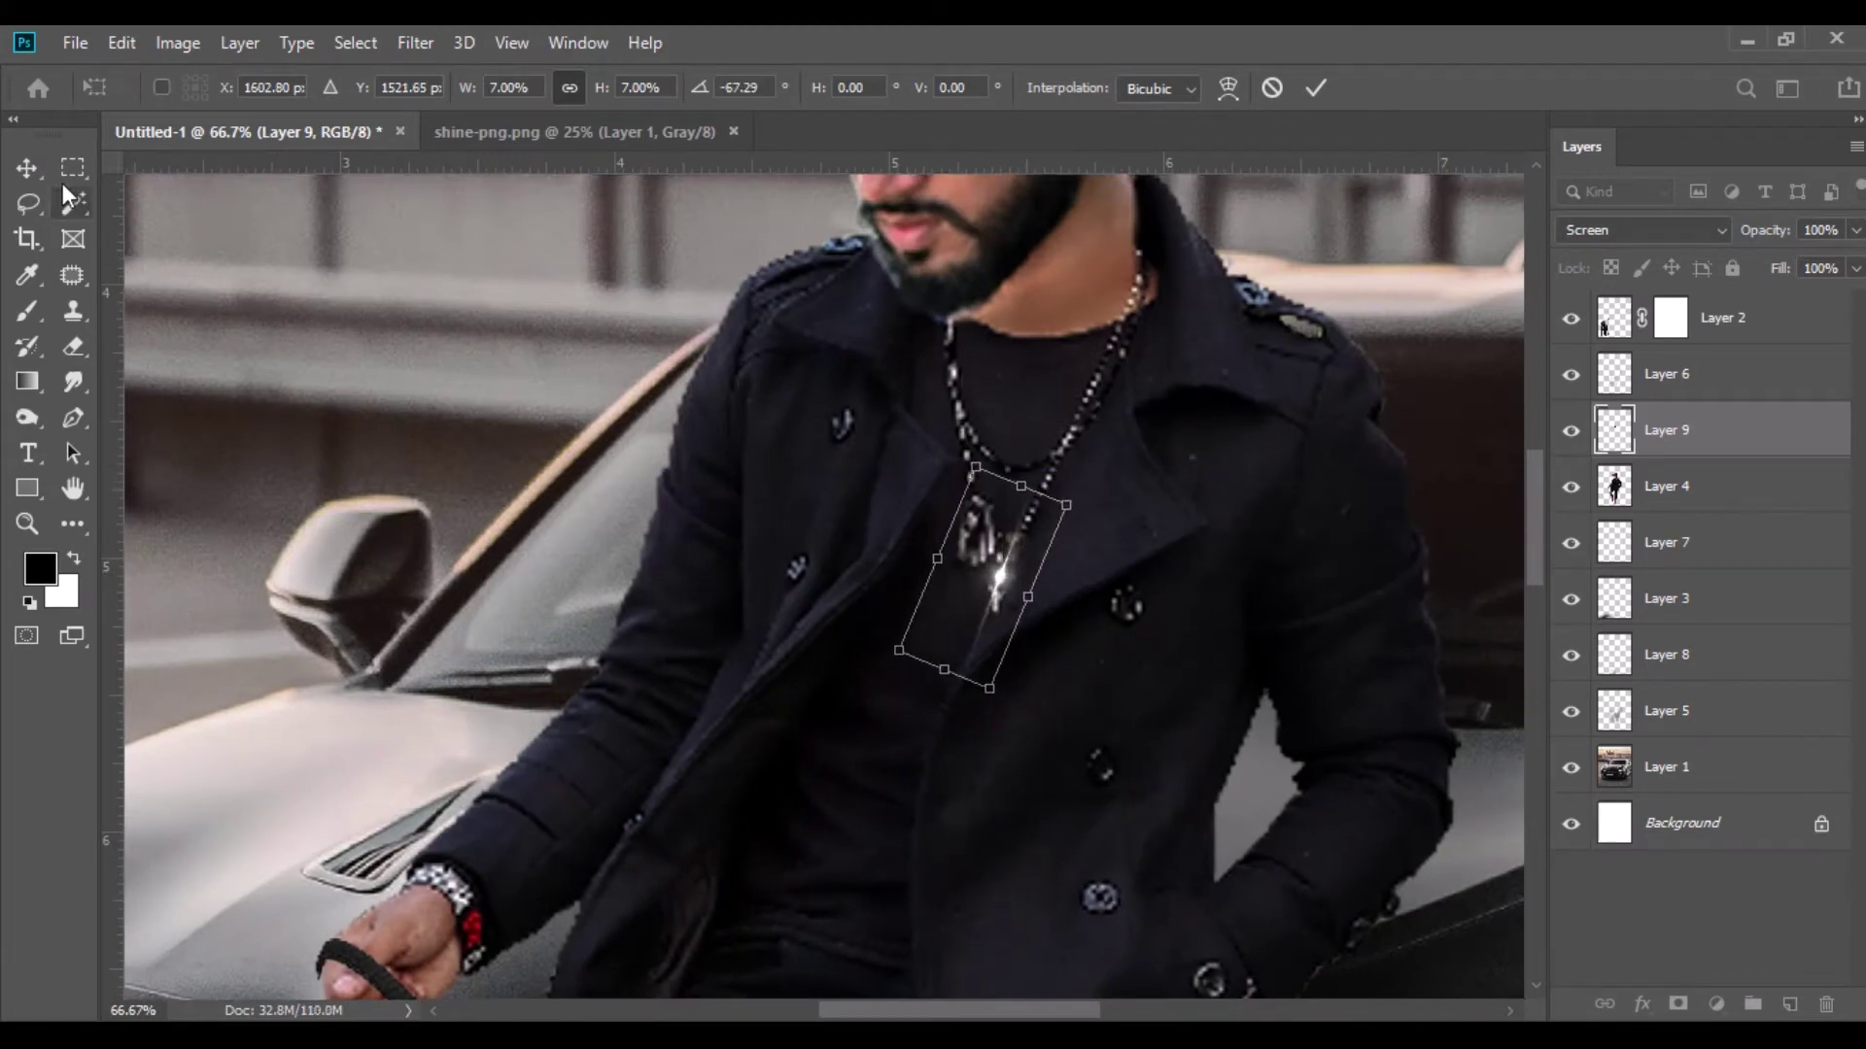
pyautogui.press('Return')
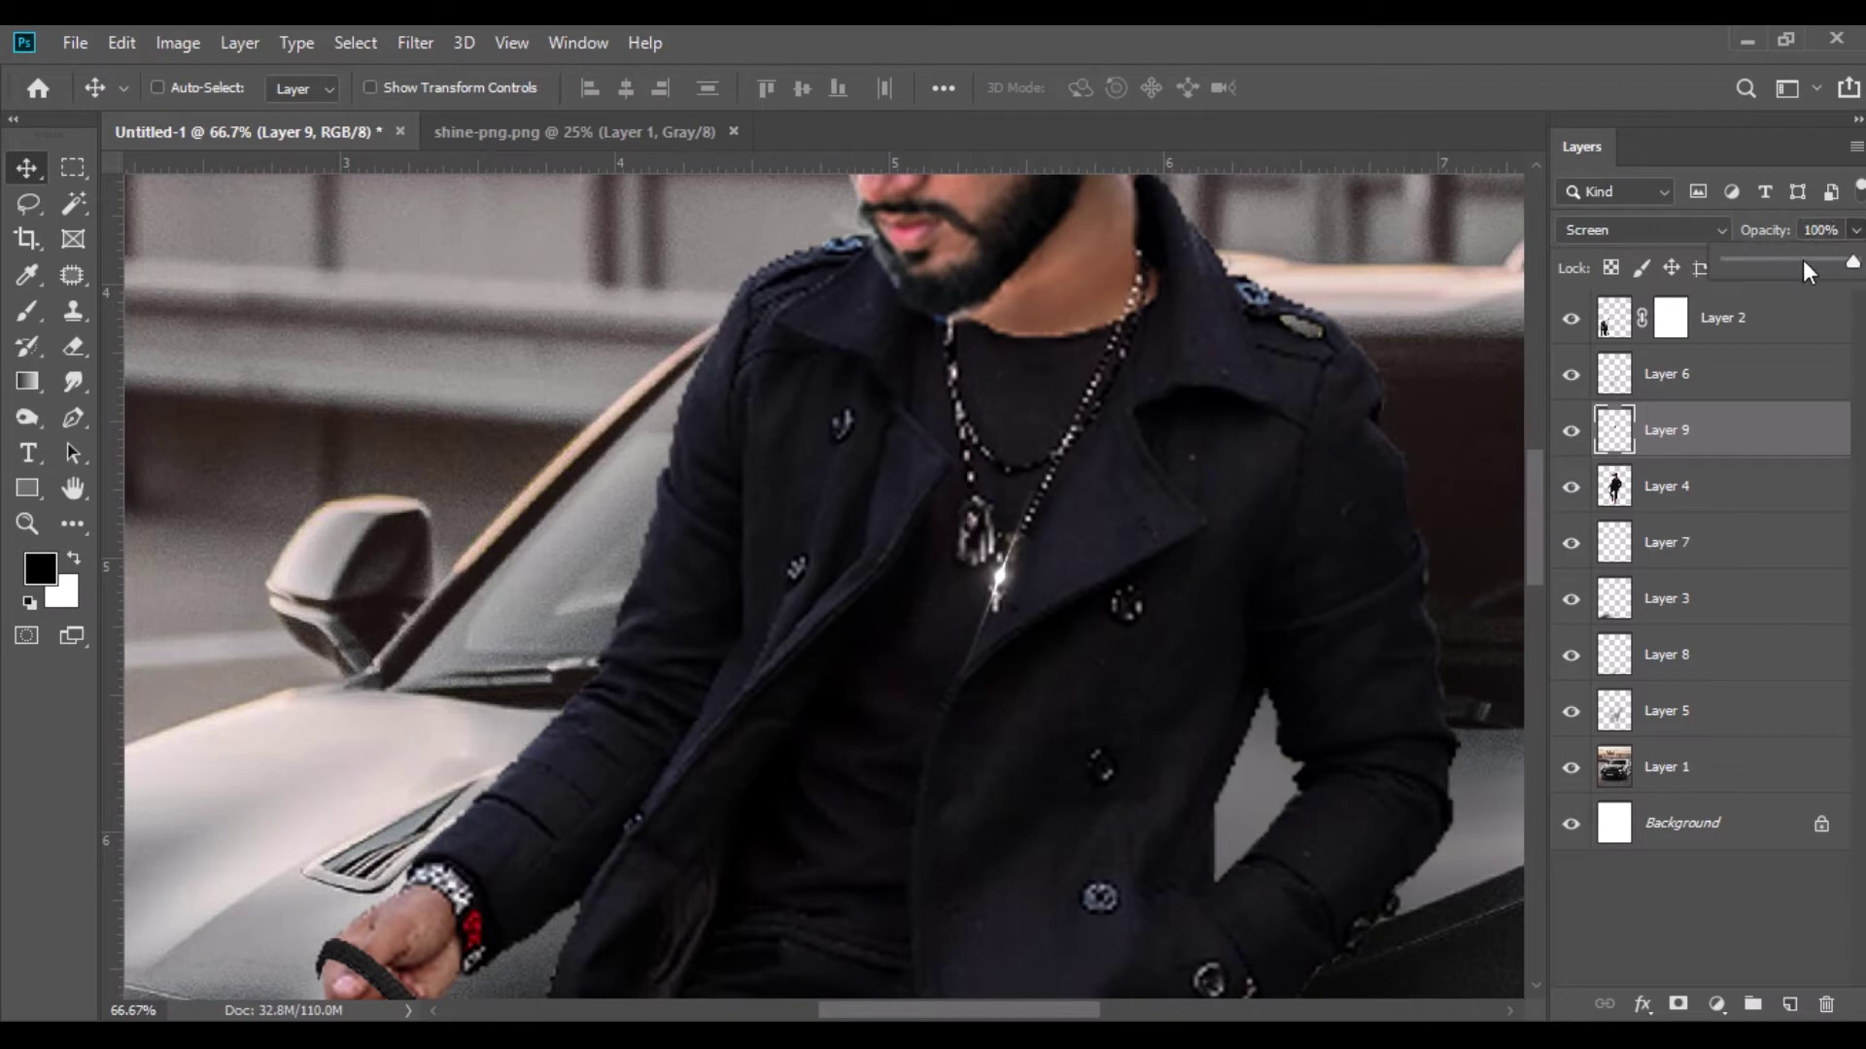
pyautogui.moveTo(1799, 259); pyautogui.dragTo(1790, 258)
# Duplicate the shine layer, bring the copy above all other layers, and place it on the ring of the dog's collar.
pyautogui.hotkey('ctrl', '-')
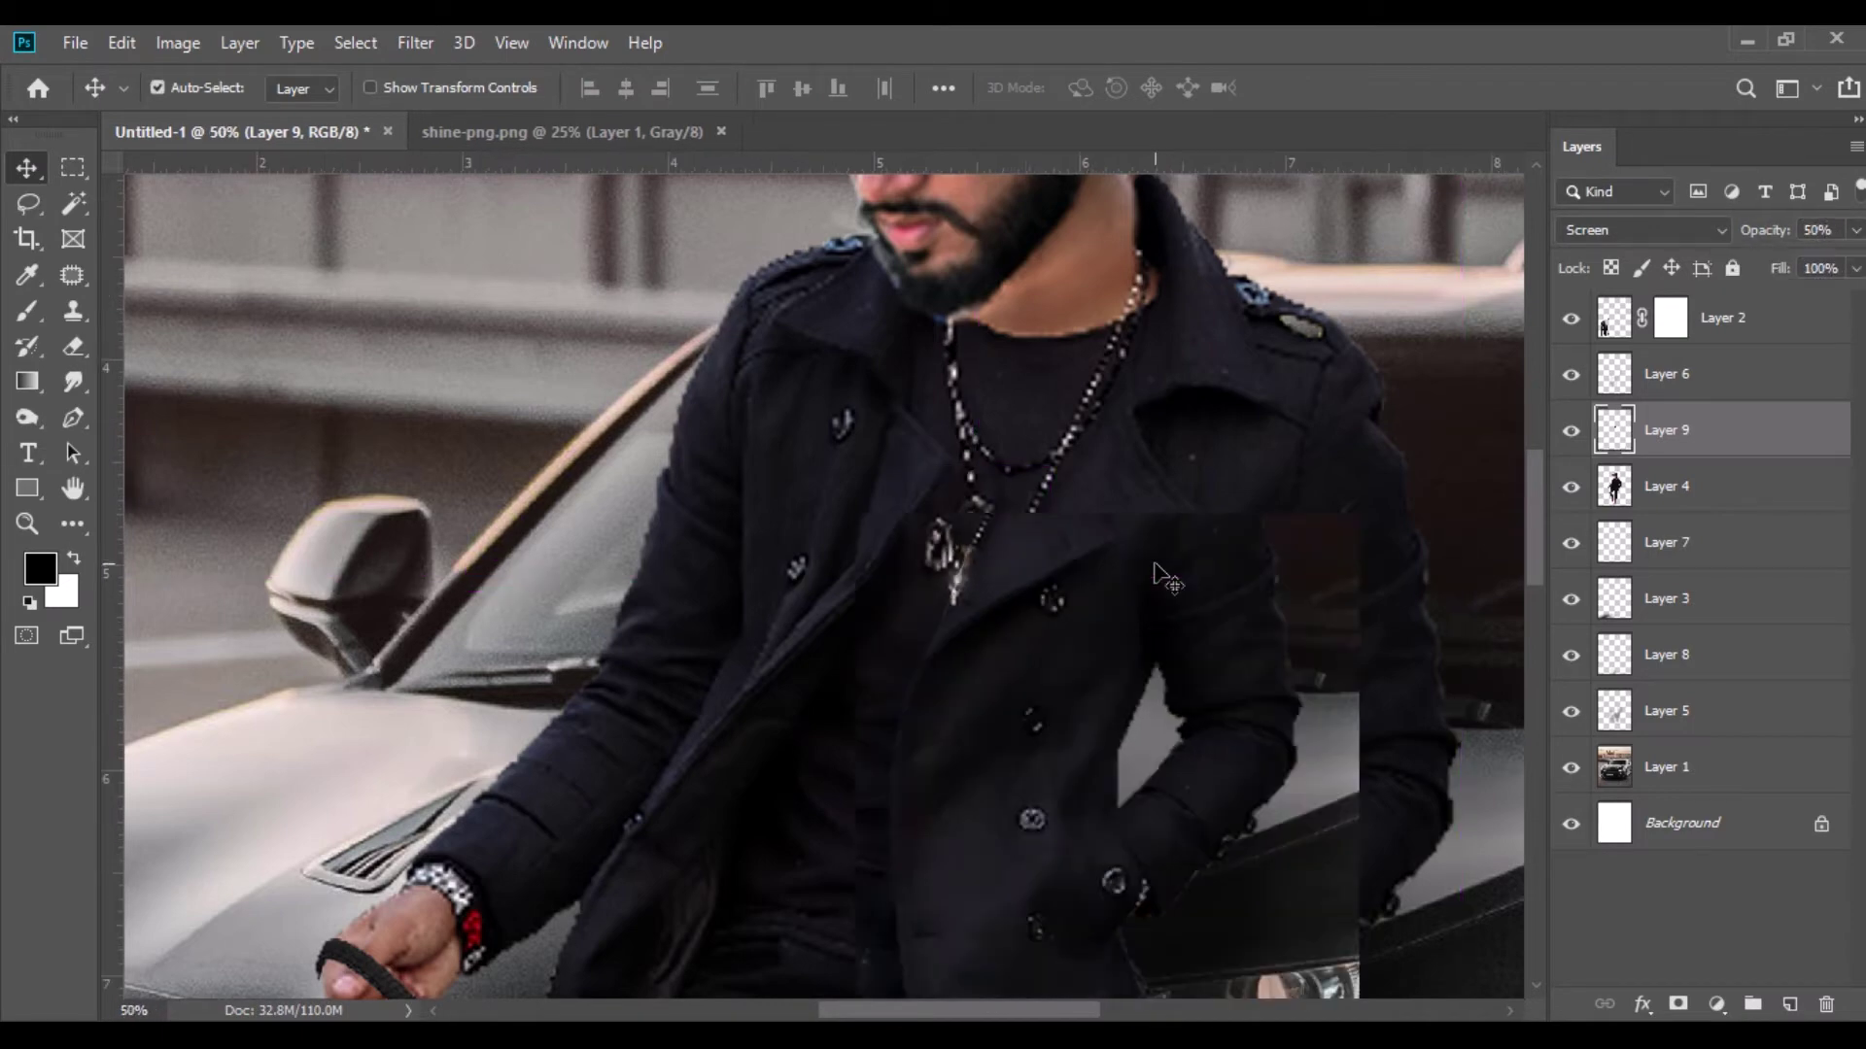
pyautogui.moveTo(906, 816); pyautogui.dragTo(1220, 338)
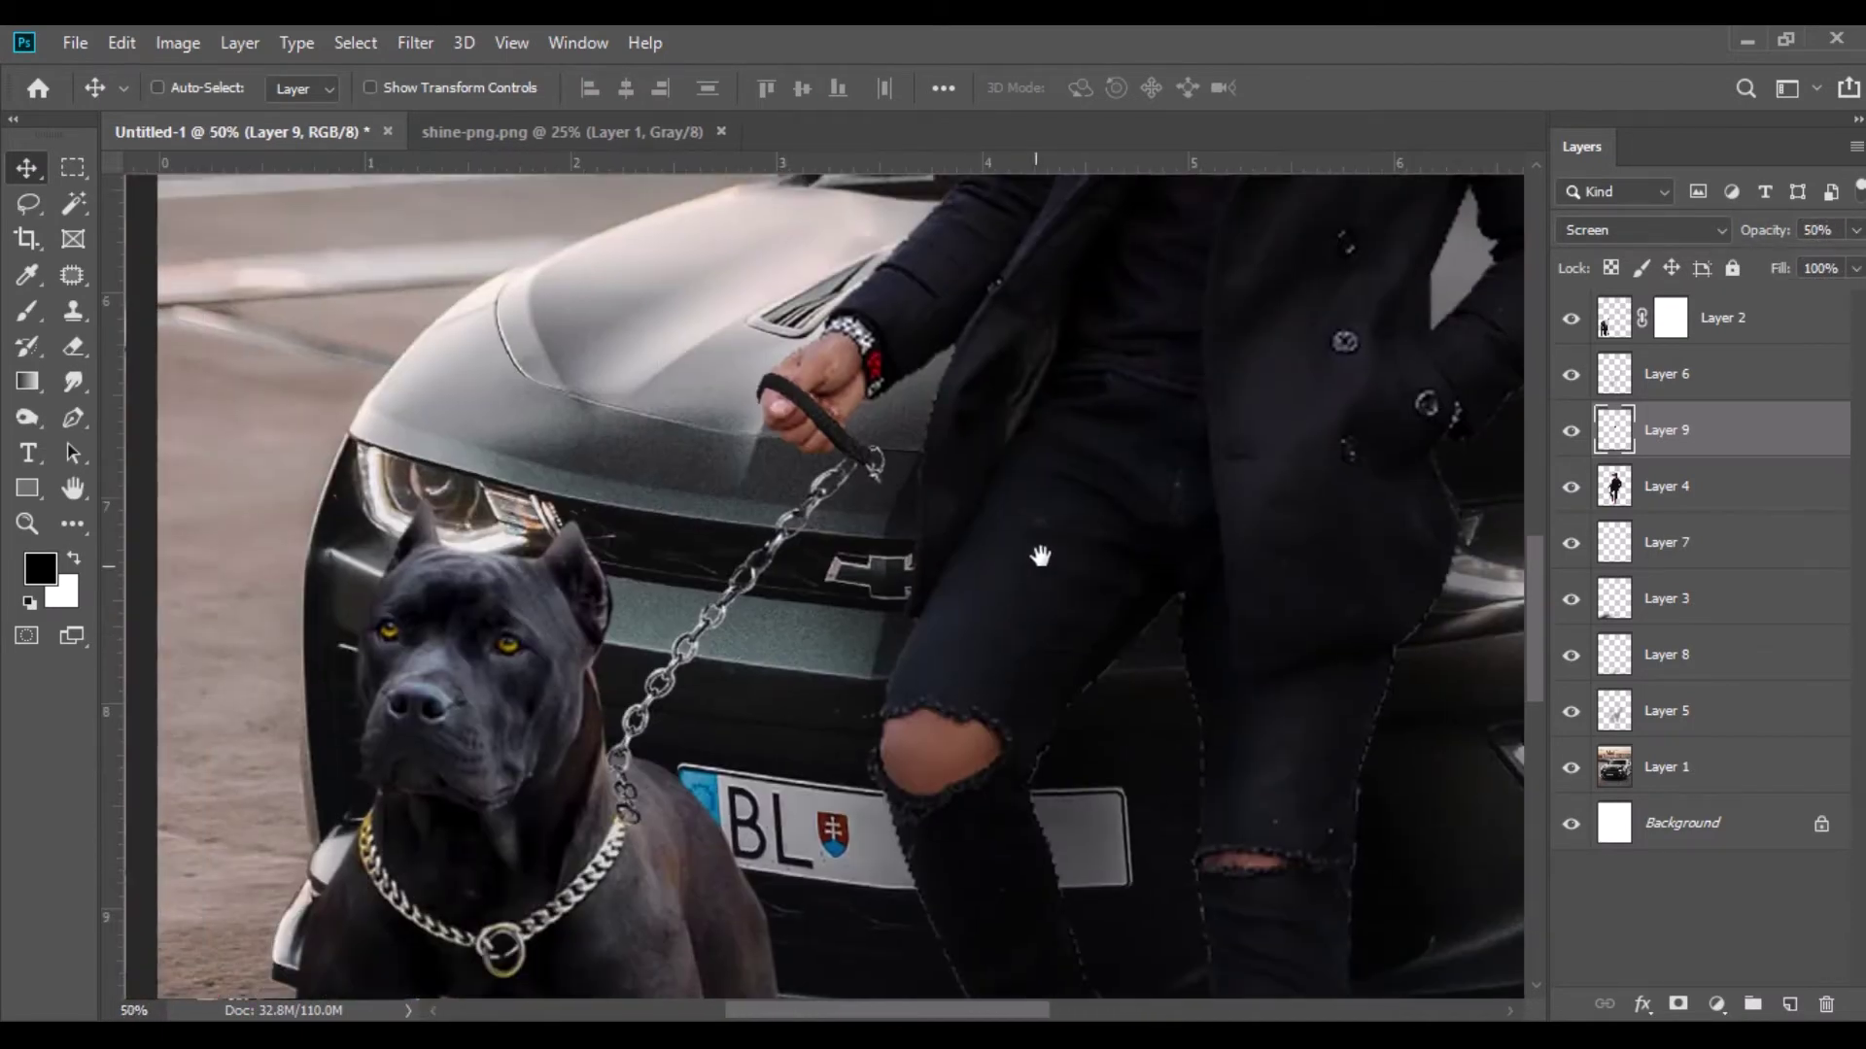
pyautogui.moveTo(1039, 556); pyautogui.dragTo(986, 751)
pyautogui.moveTo(1676, 442); pyautogui.dragTo(1789, 1004)
pyautogui.moveTo(1263, 345); pyautogui.dragTo(720, 814)
pyautogui.hotkey('ctrl', 'shift', ']')
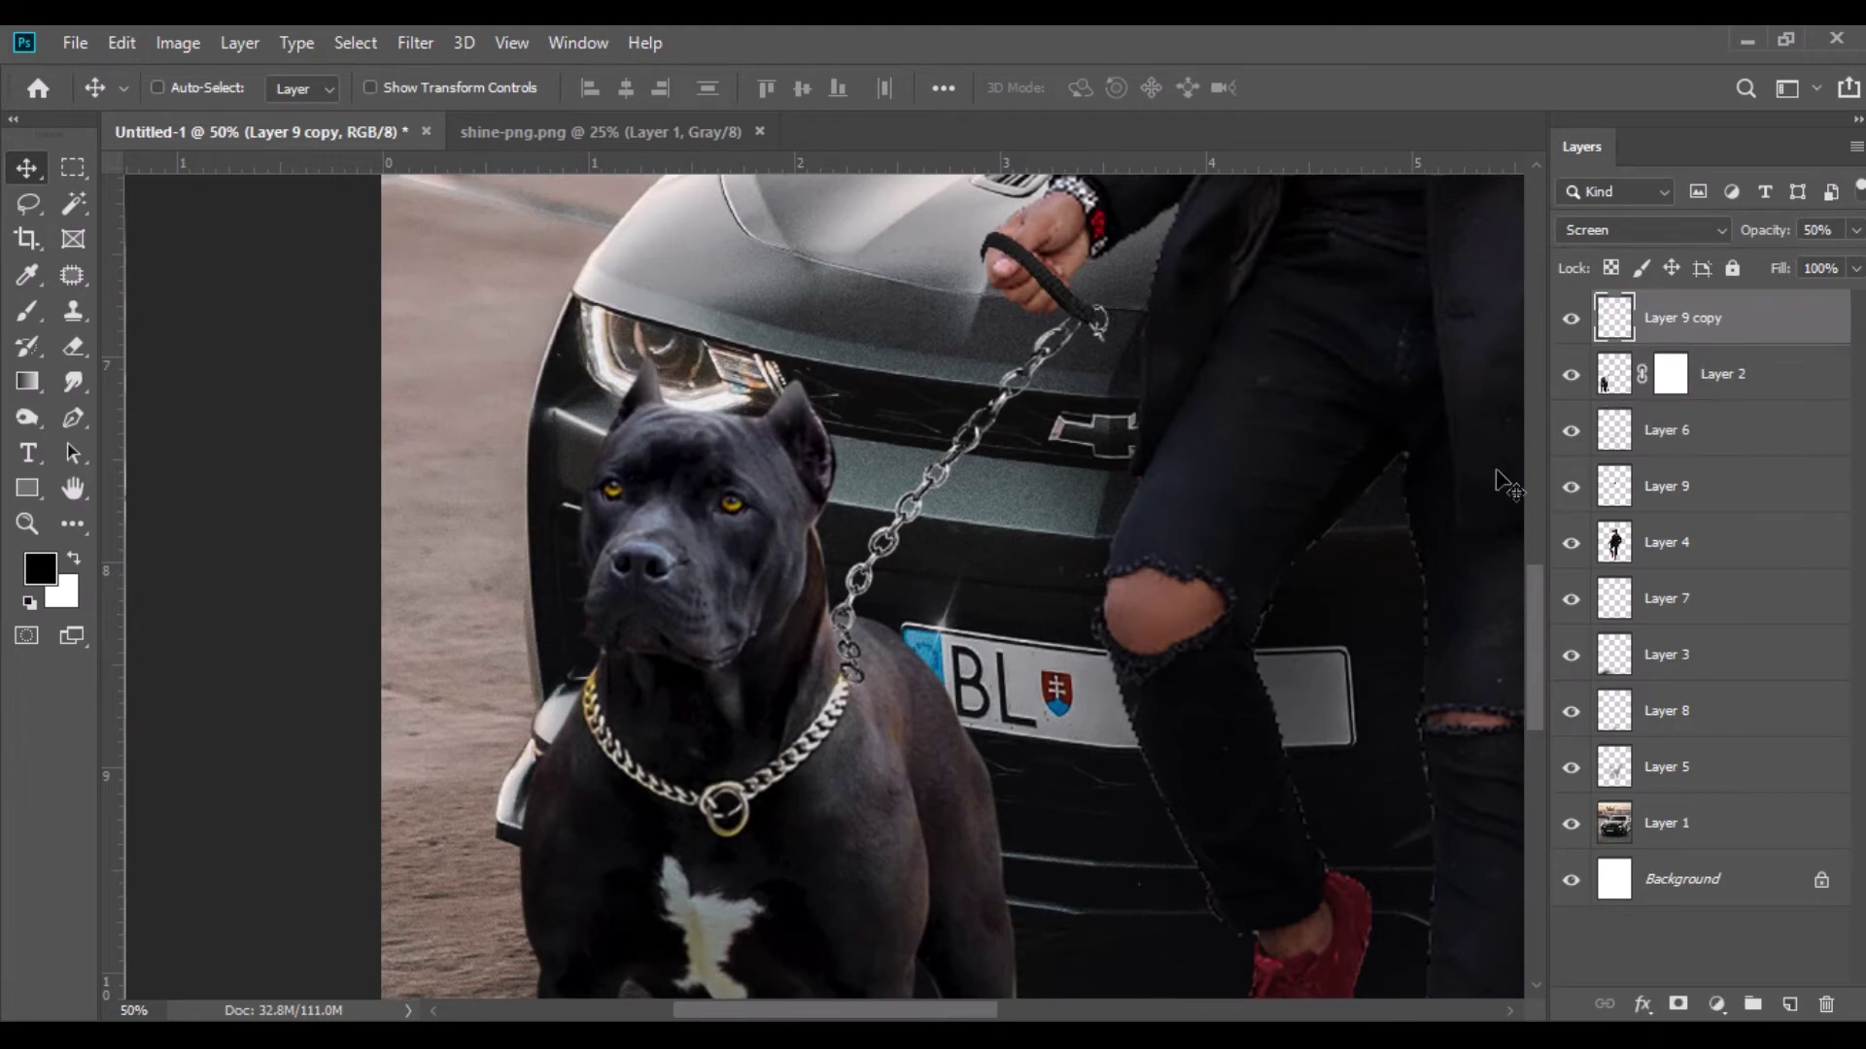
pyautogui.moveTo(940, 641); pyautogui.dragTo(729, 792)
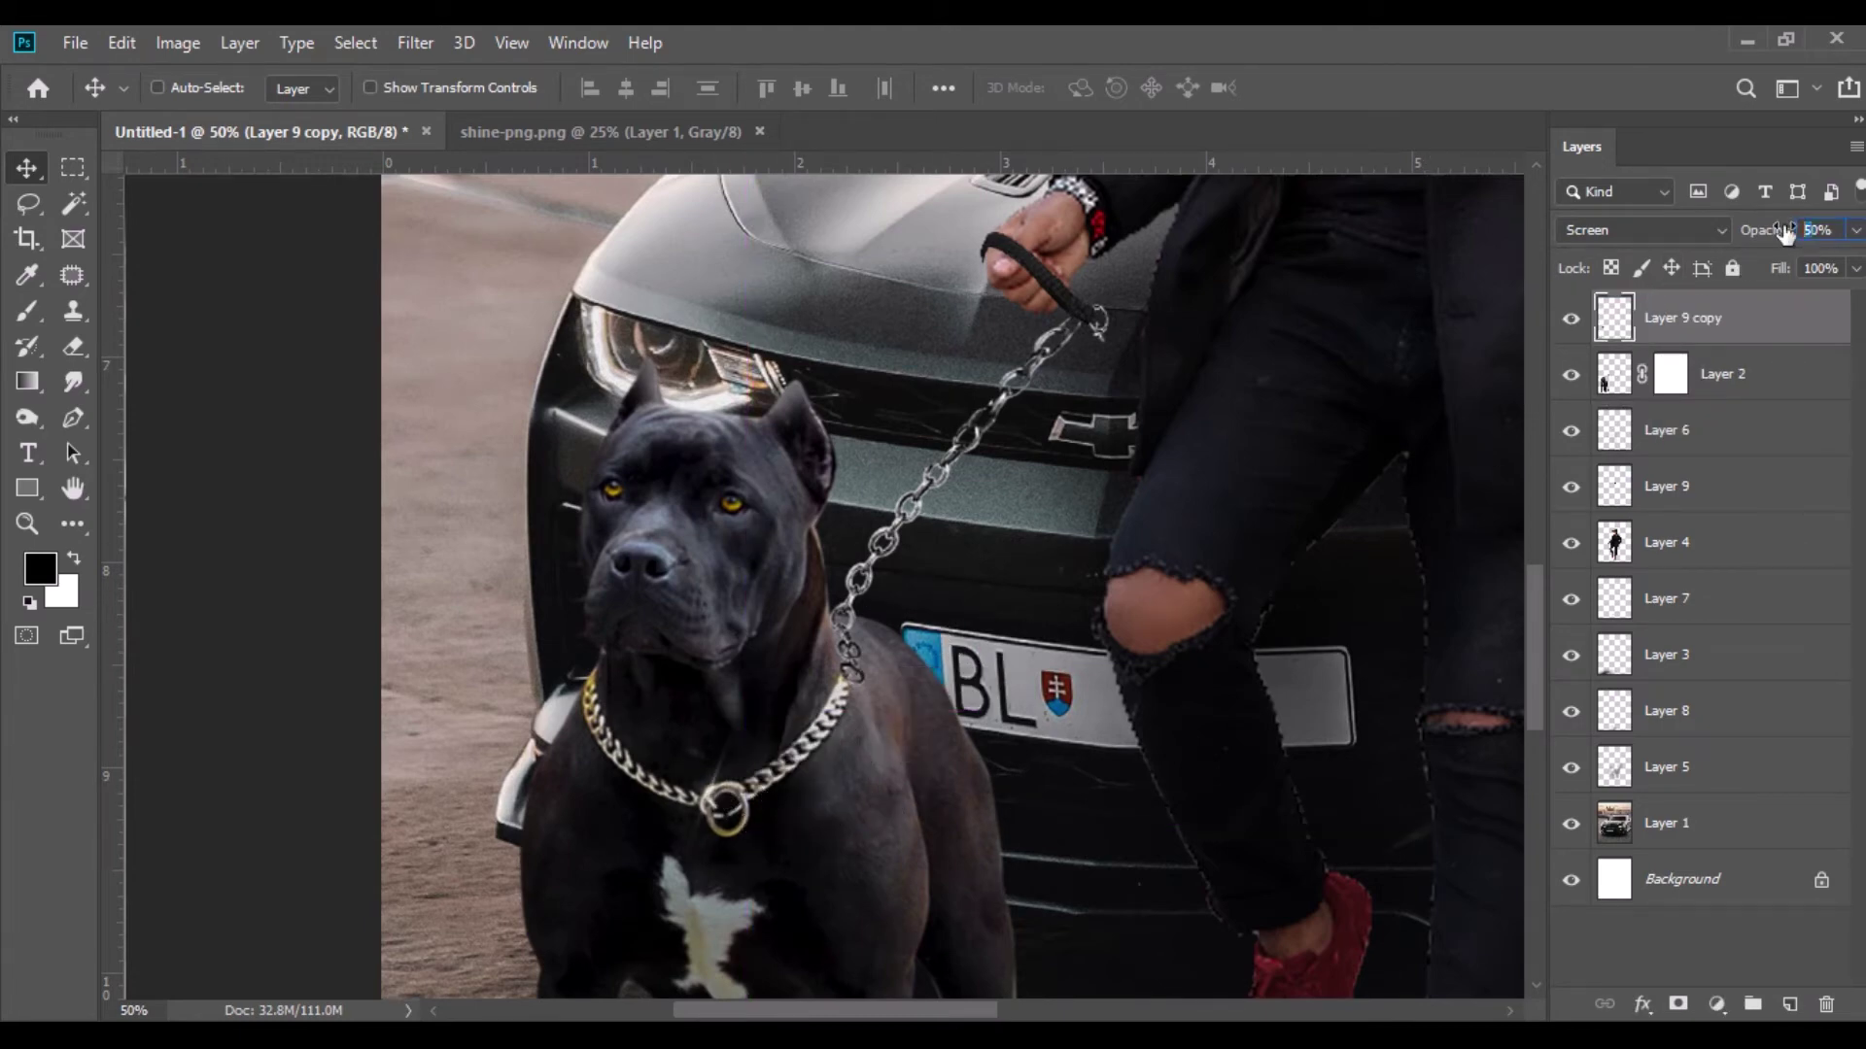
# Set the collar shine's opacity to 80% and close the shine-png image without saving it.
pyautogui.hotkey('ctrl', '-')
pyautogui.hotkey('ctrl', '-')
pyautogui.hotkey('ctrl', '-')
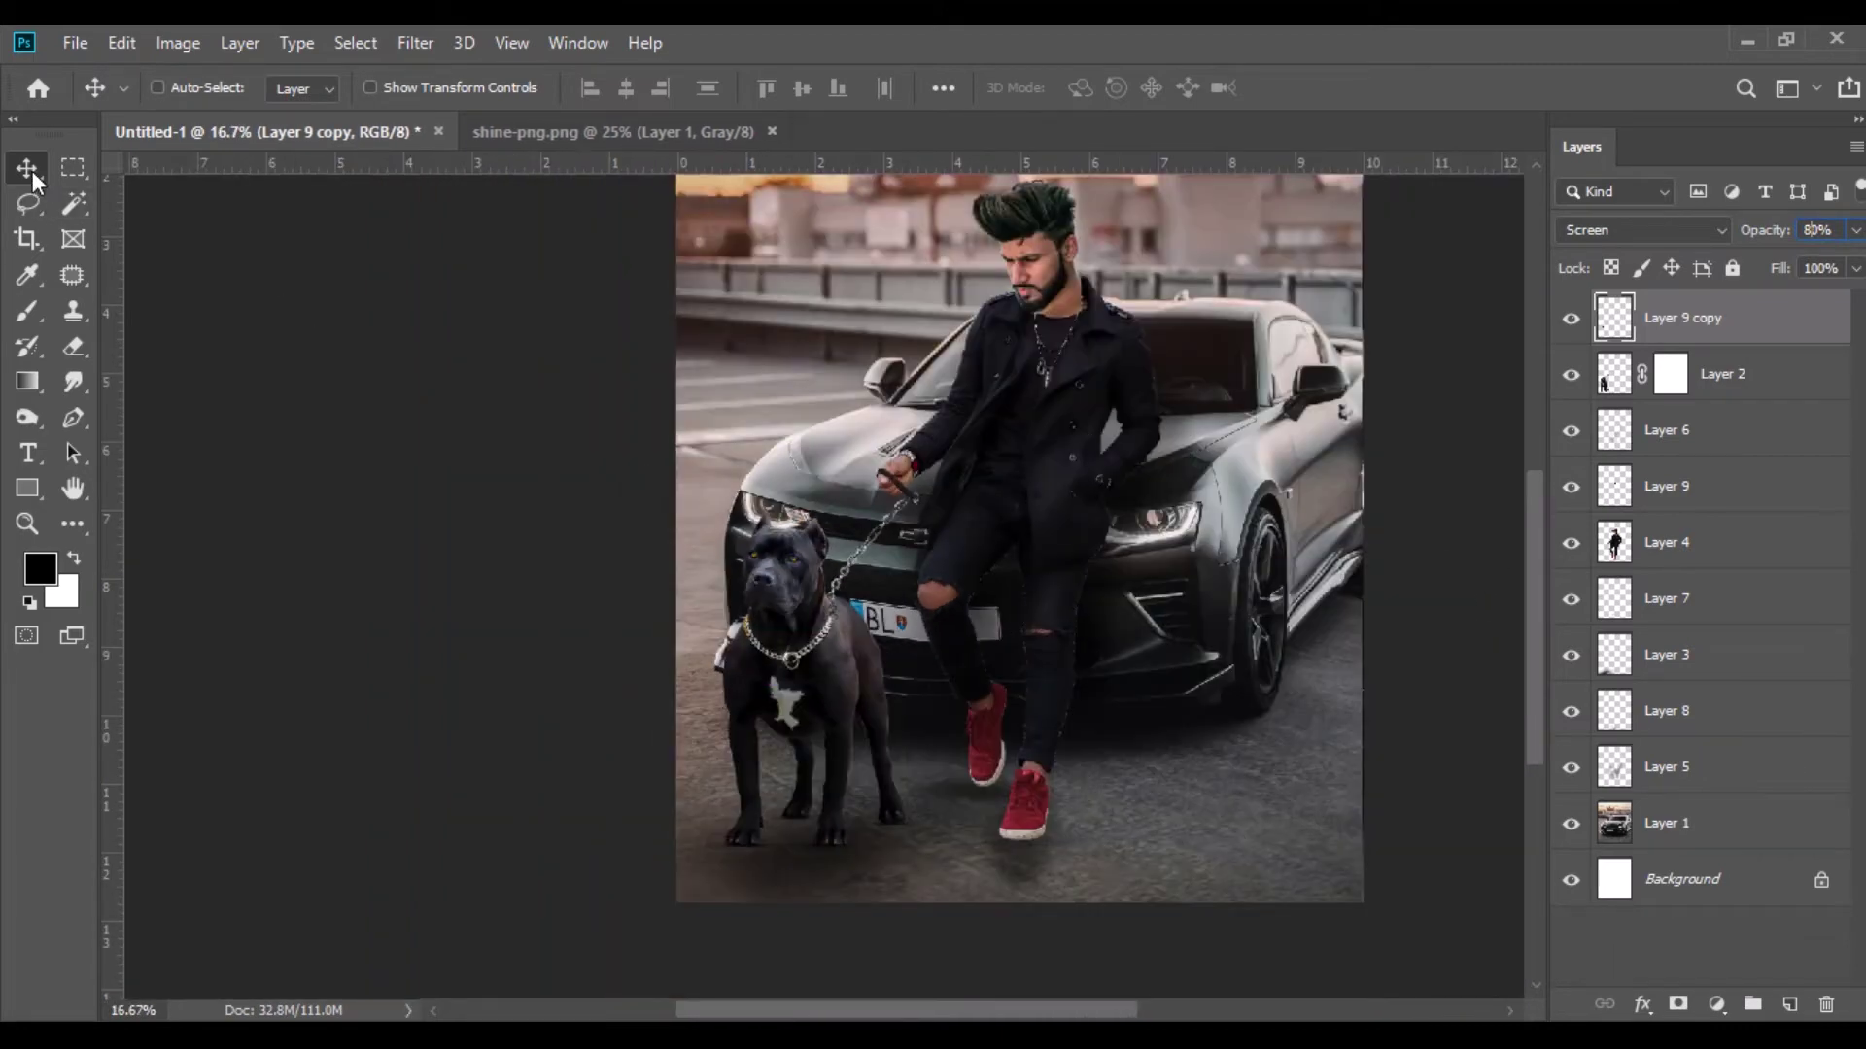
pyautogui.click(682, 131)
pyautogui.click(783, 132)
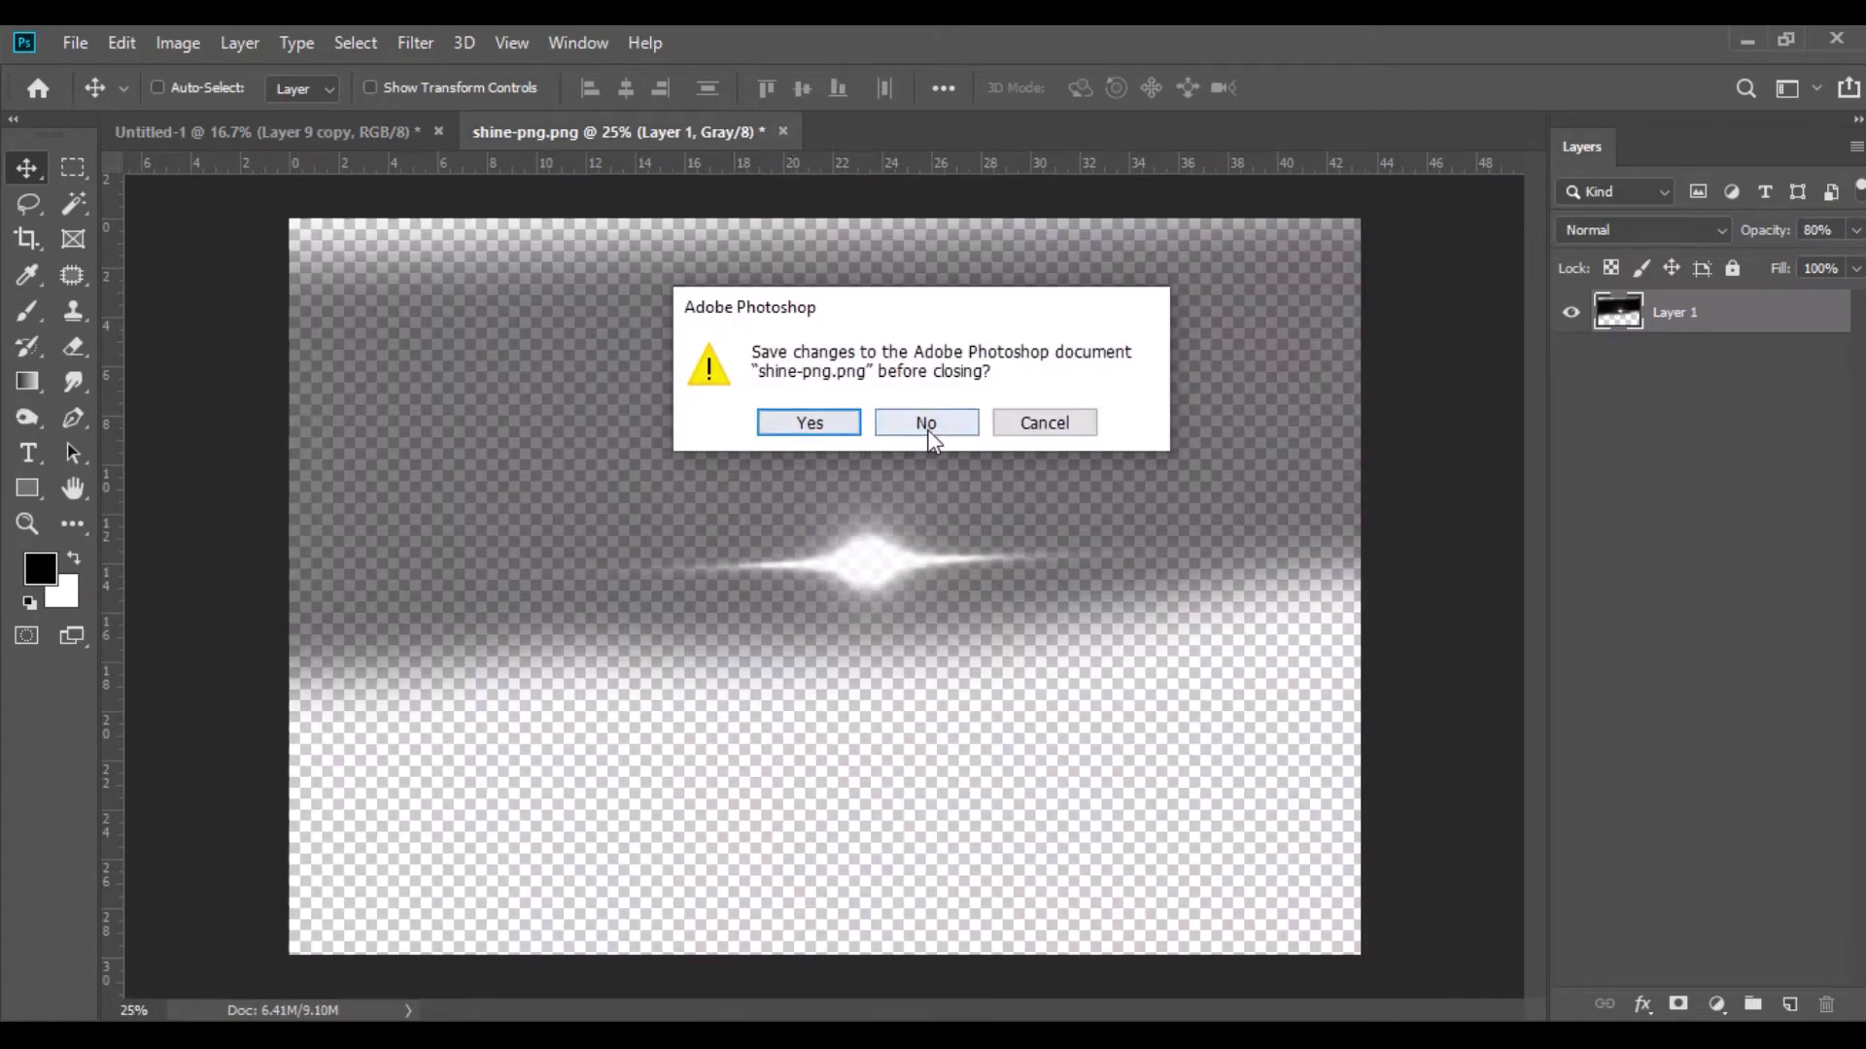
pyautogui.click(925, 423)
pyautogui.hotkey('ctrl', '-')
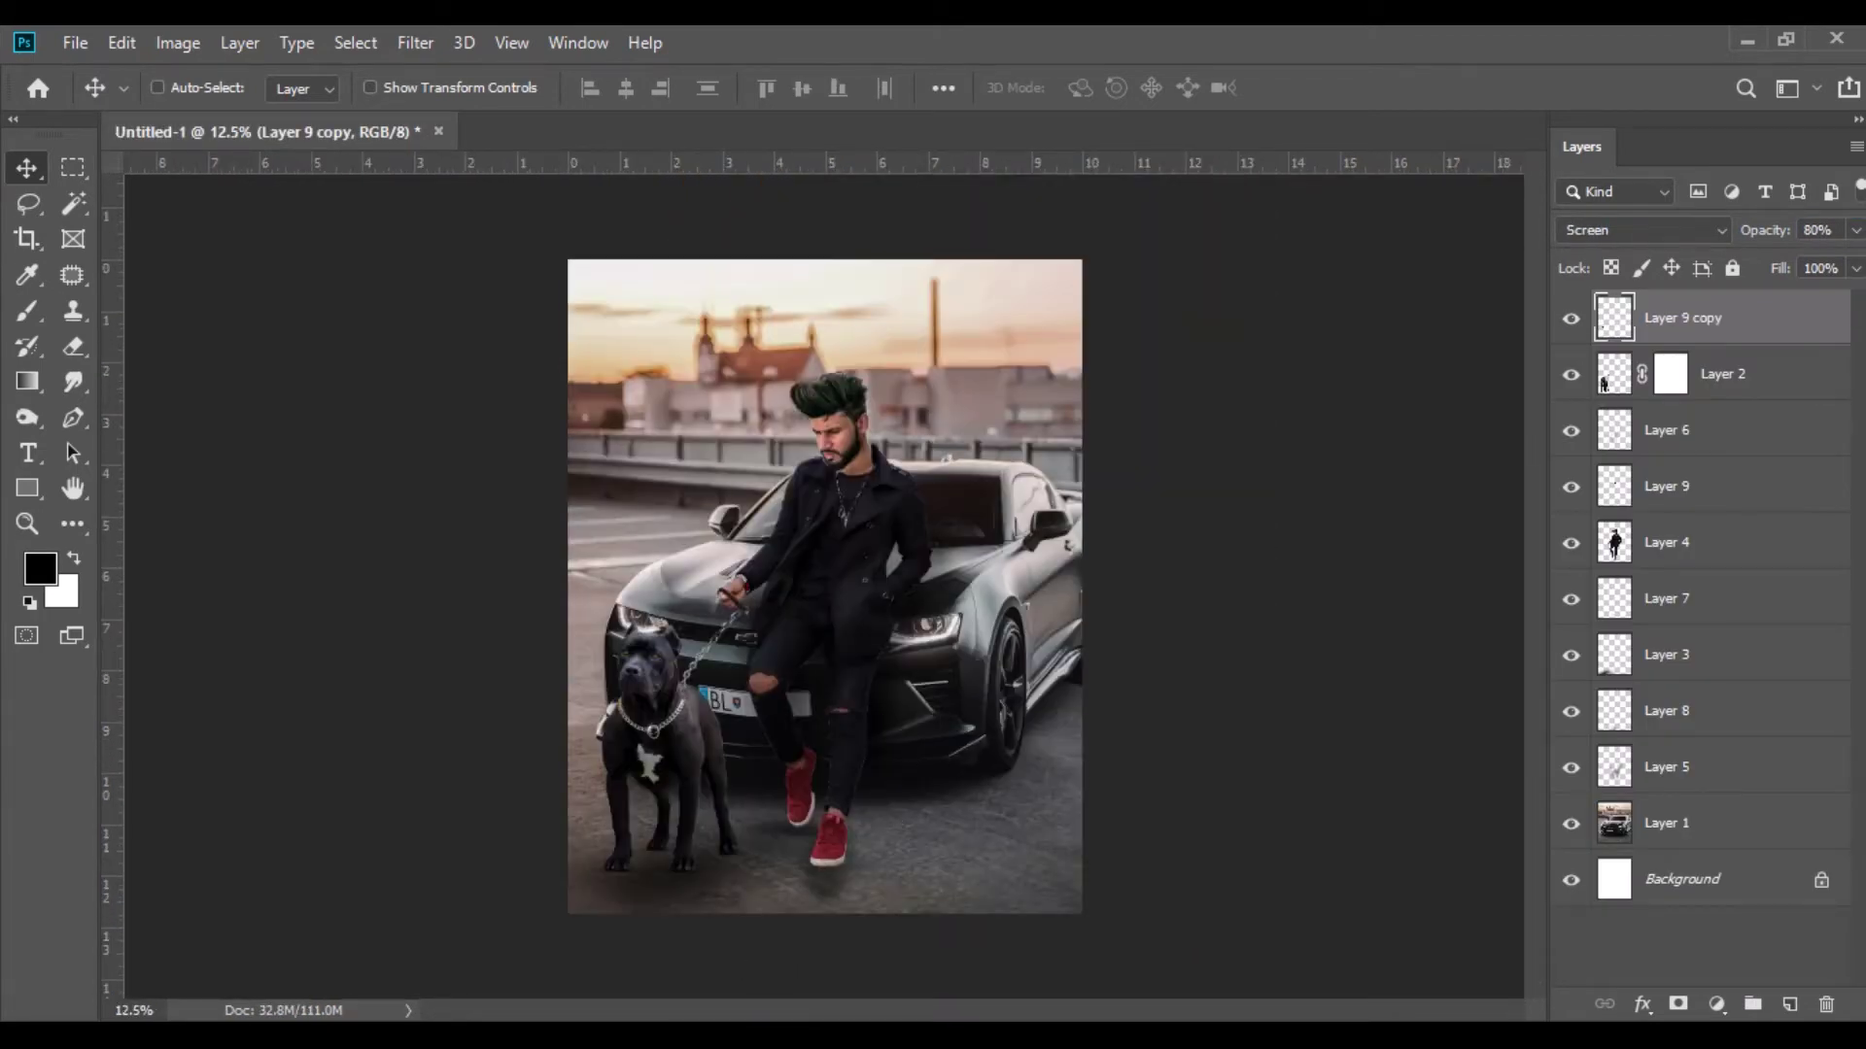
# Open the white-lens-flare-png1 image and bring it into the composite, aligned to the canvas's upper-left corner.
pyautogui.click(708, 1032)
pyautogui.click(847, 598)
pyautogui.moveTo(1504, 261); pyautogui.dragTo(637, 143)
pyautogui.moveTo(615, 380); pyautogui.dragTo(621, 325)
# Stretch the lens flare to about 489% width and 516% height so it covers the whole canvas.
pyautogui.click(122, 43)
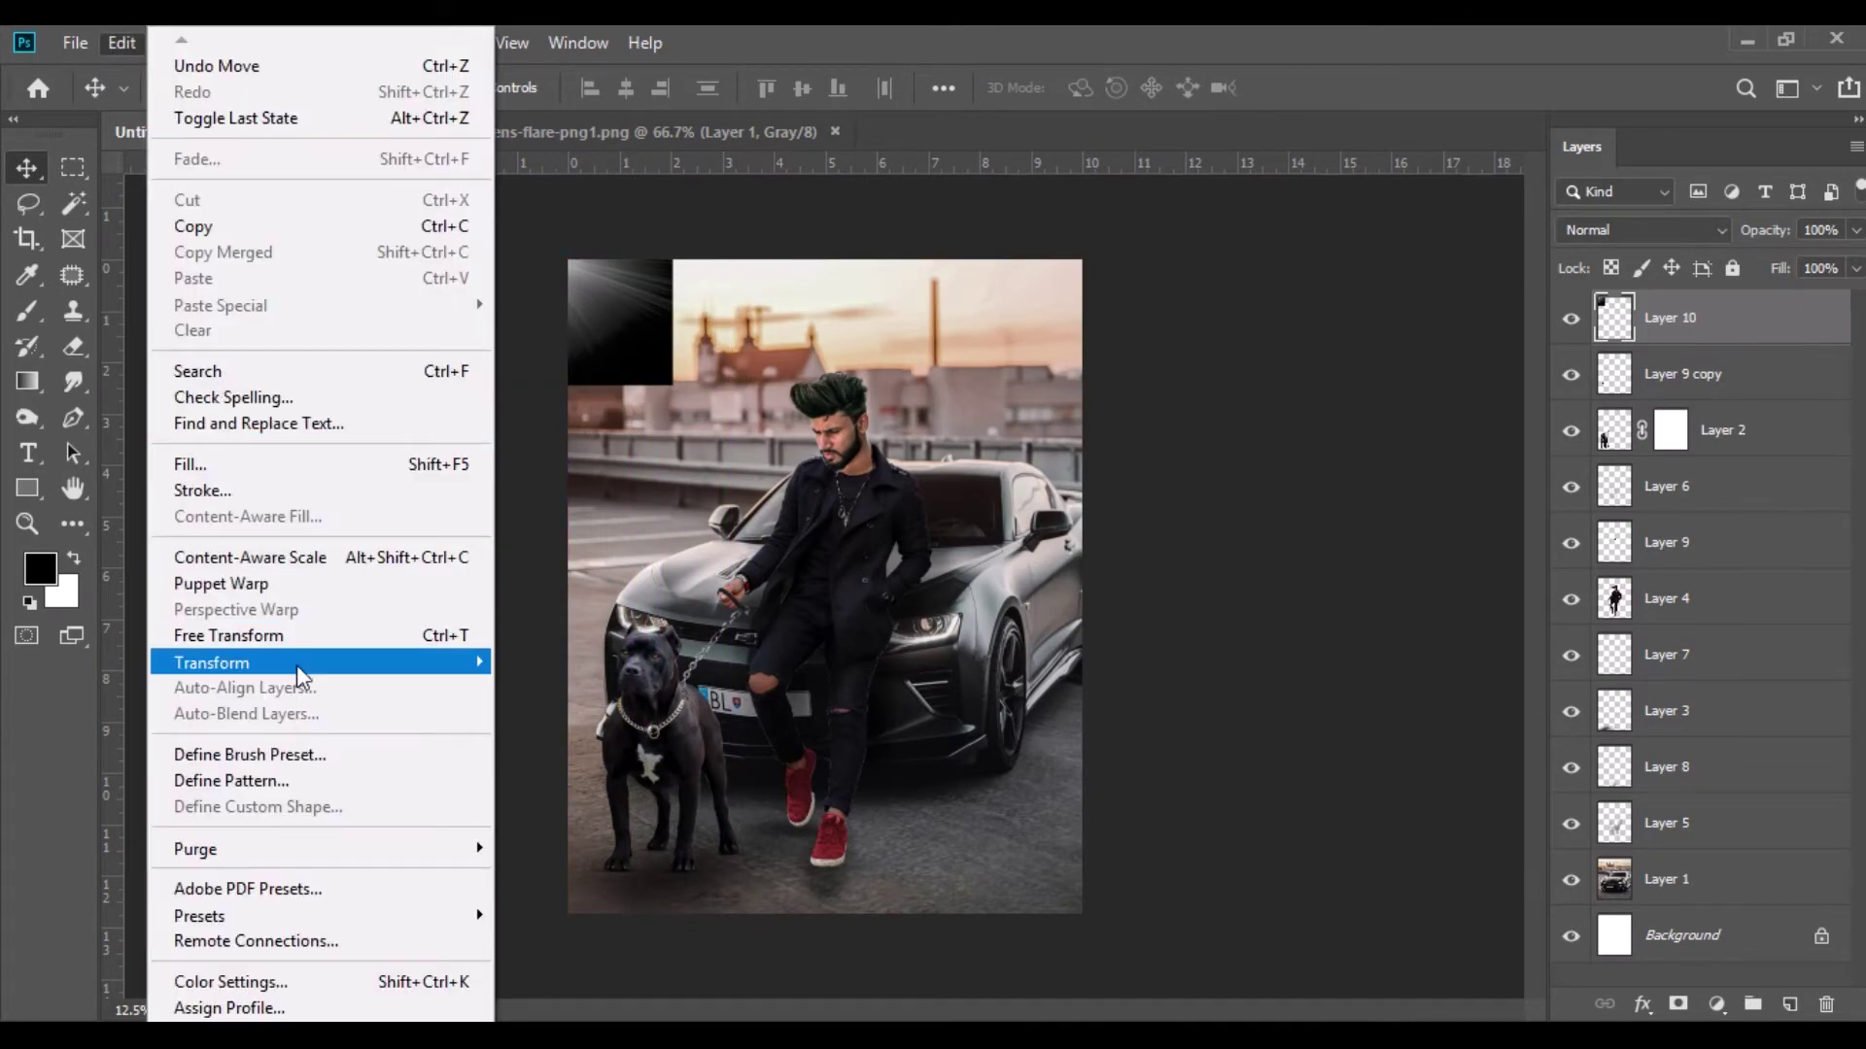
pyautogui.click(303, 637)
pyautogui.moveTo(672, 387); pyautogui.dragTo(1082, 914)
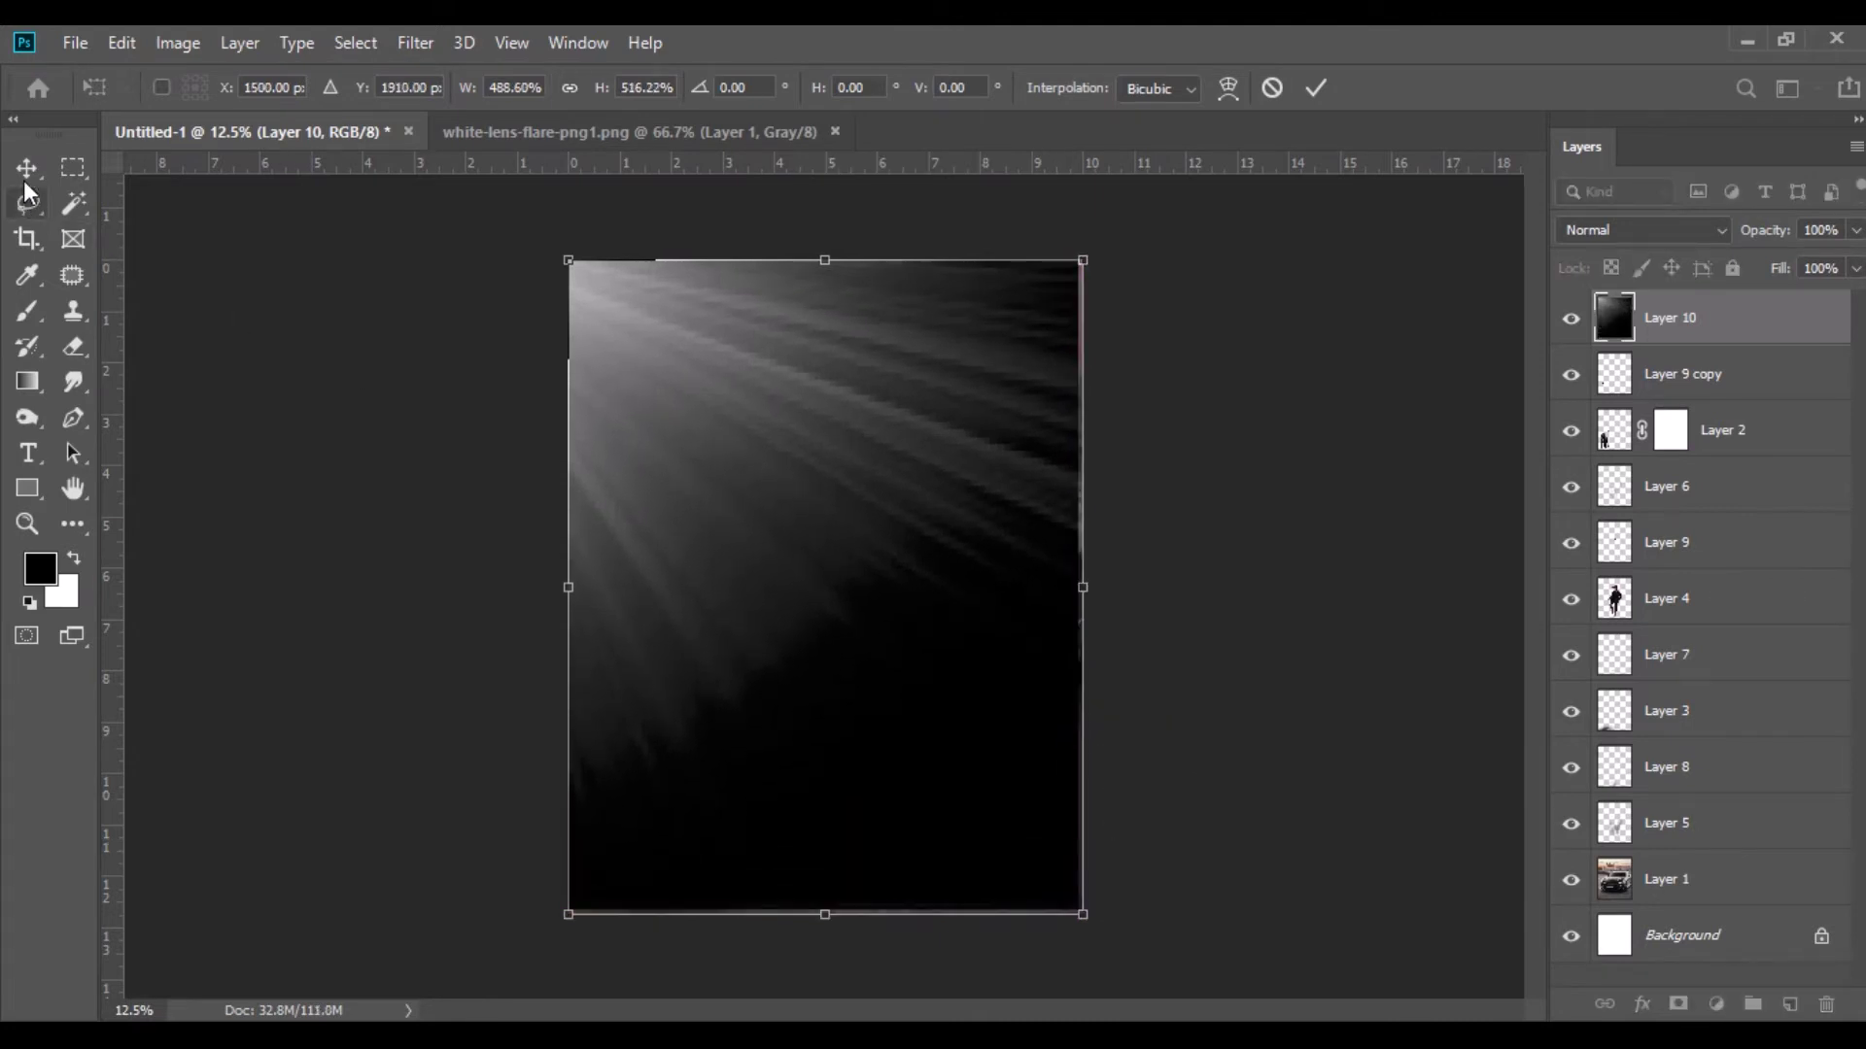
pyautogui.press('Return')
# Set the lens flare layer to Screen blending and place it between Layer 9 copy and Layer 2.
pyautogui.click(1595, 235)
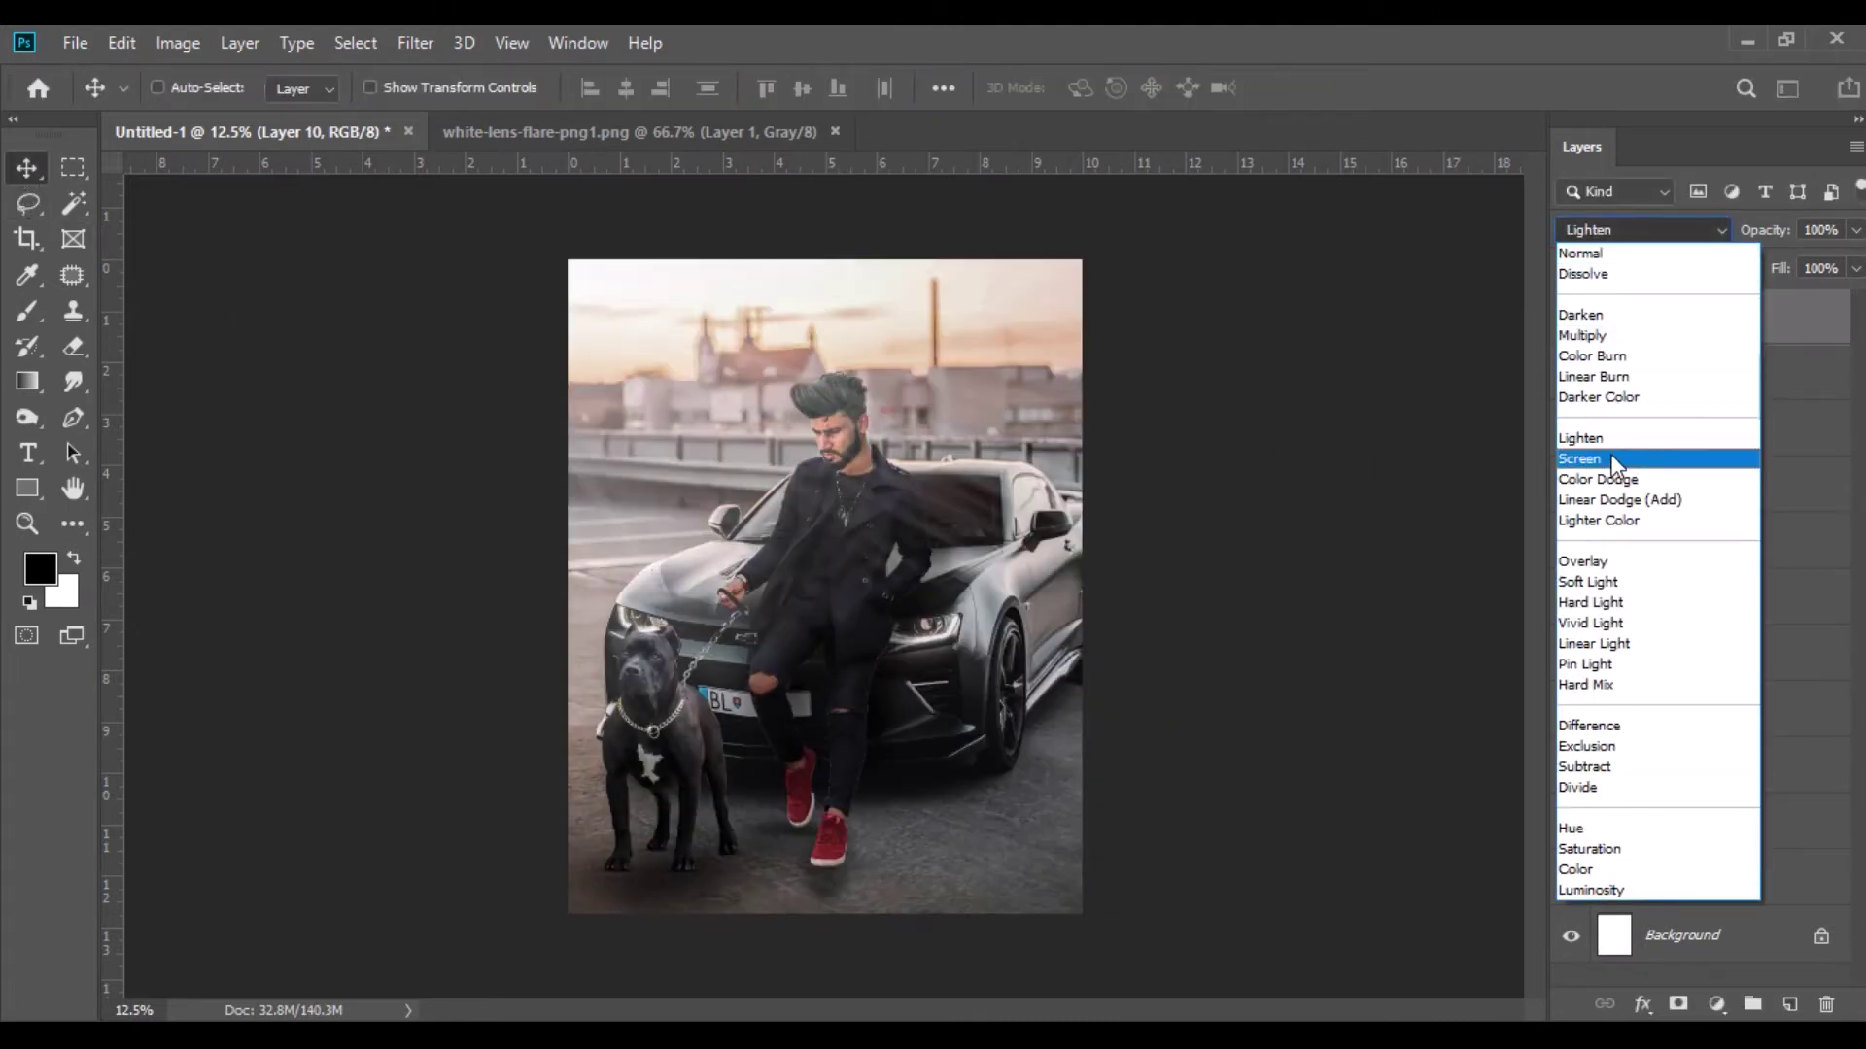
pyautogui.click(1611, 463)
pyautogui.moveTo(1670, 329); pyautogui.dragTo(1715, 604)
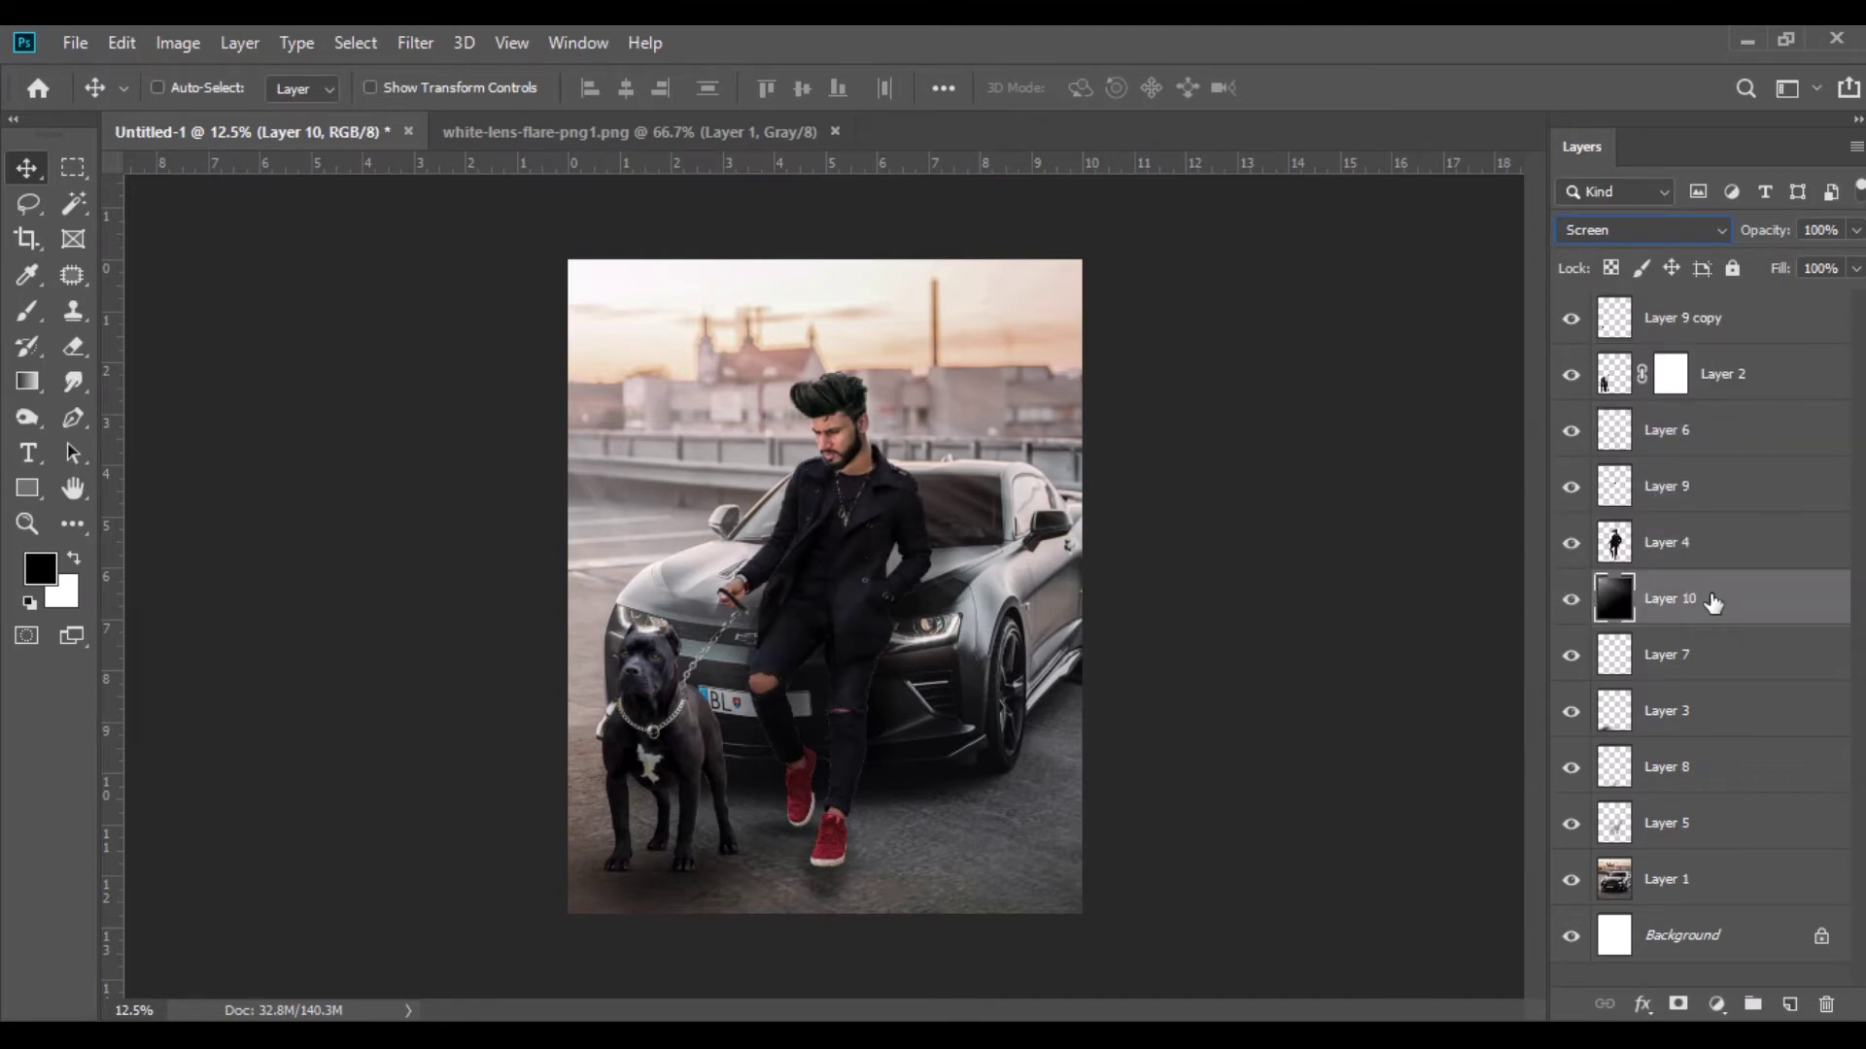
pyautogui.moveTo(1713, 602); pyautogui.dragTo(1688, 336)
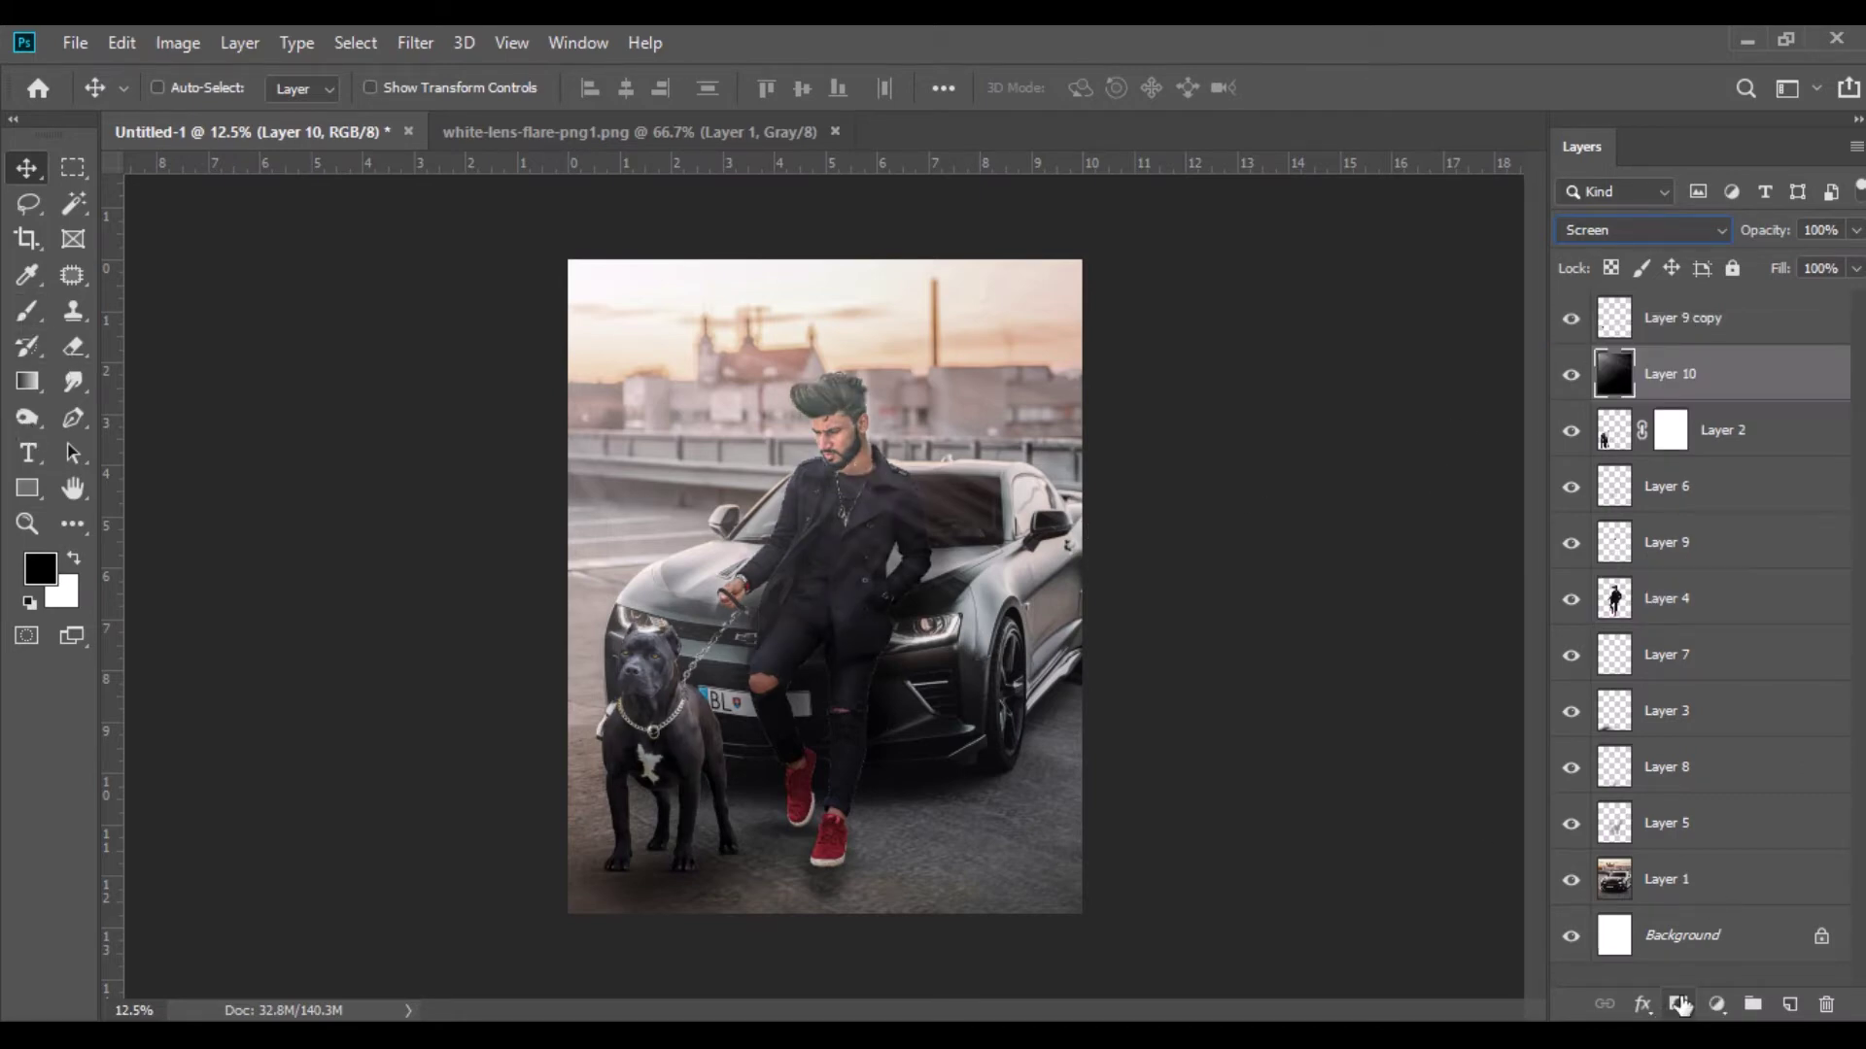
# Add a mask to Layer 10 and paint black with a soft 500 to 1200 px brush, clearing the flare from the man and dog.
pyautogui.click(1679, 1004)
pyautogui.click(27, 310)
pyautogui.rightClick(972, 540)
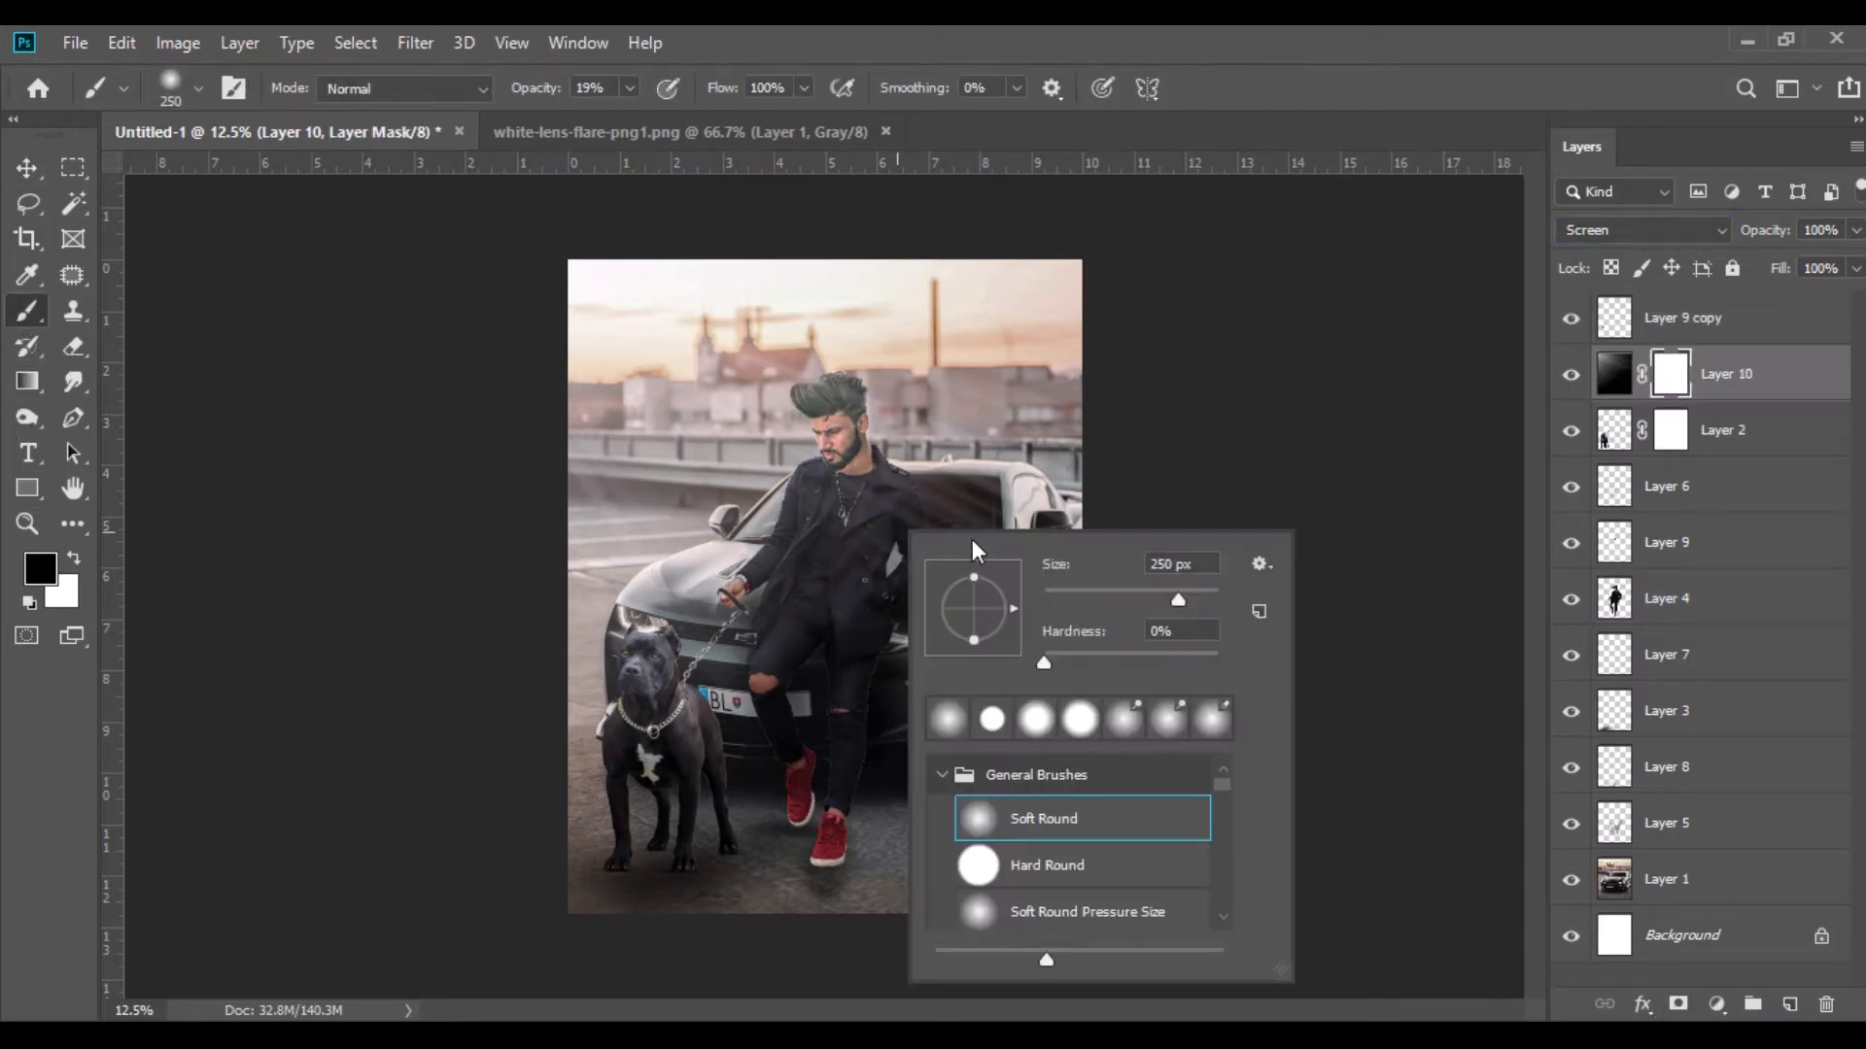
pyautogui.write('500')
pyautogui.press('Return')
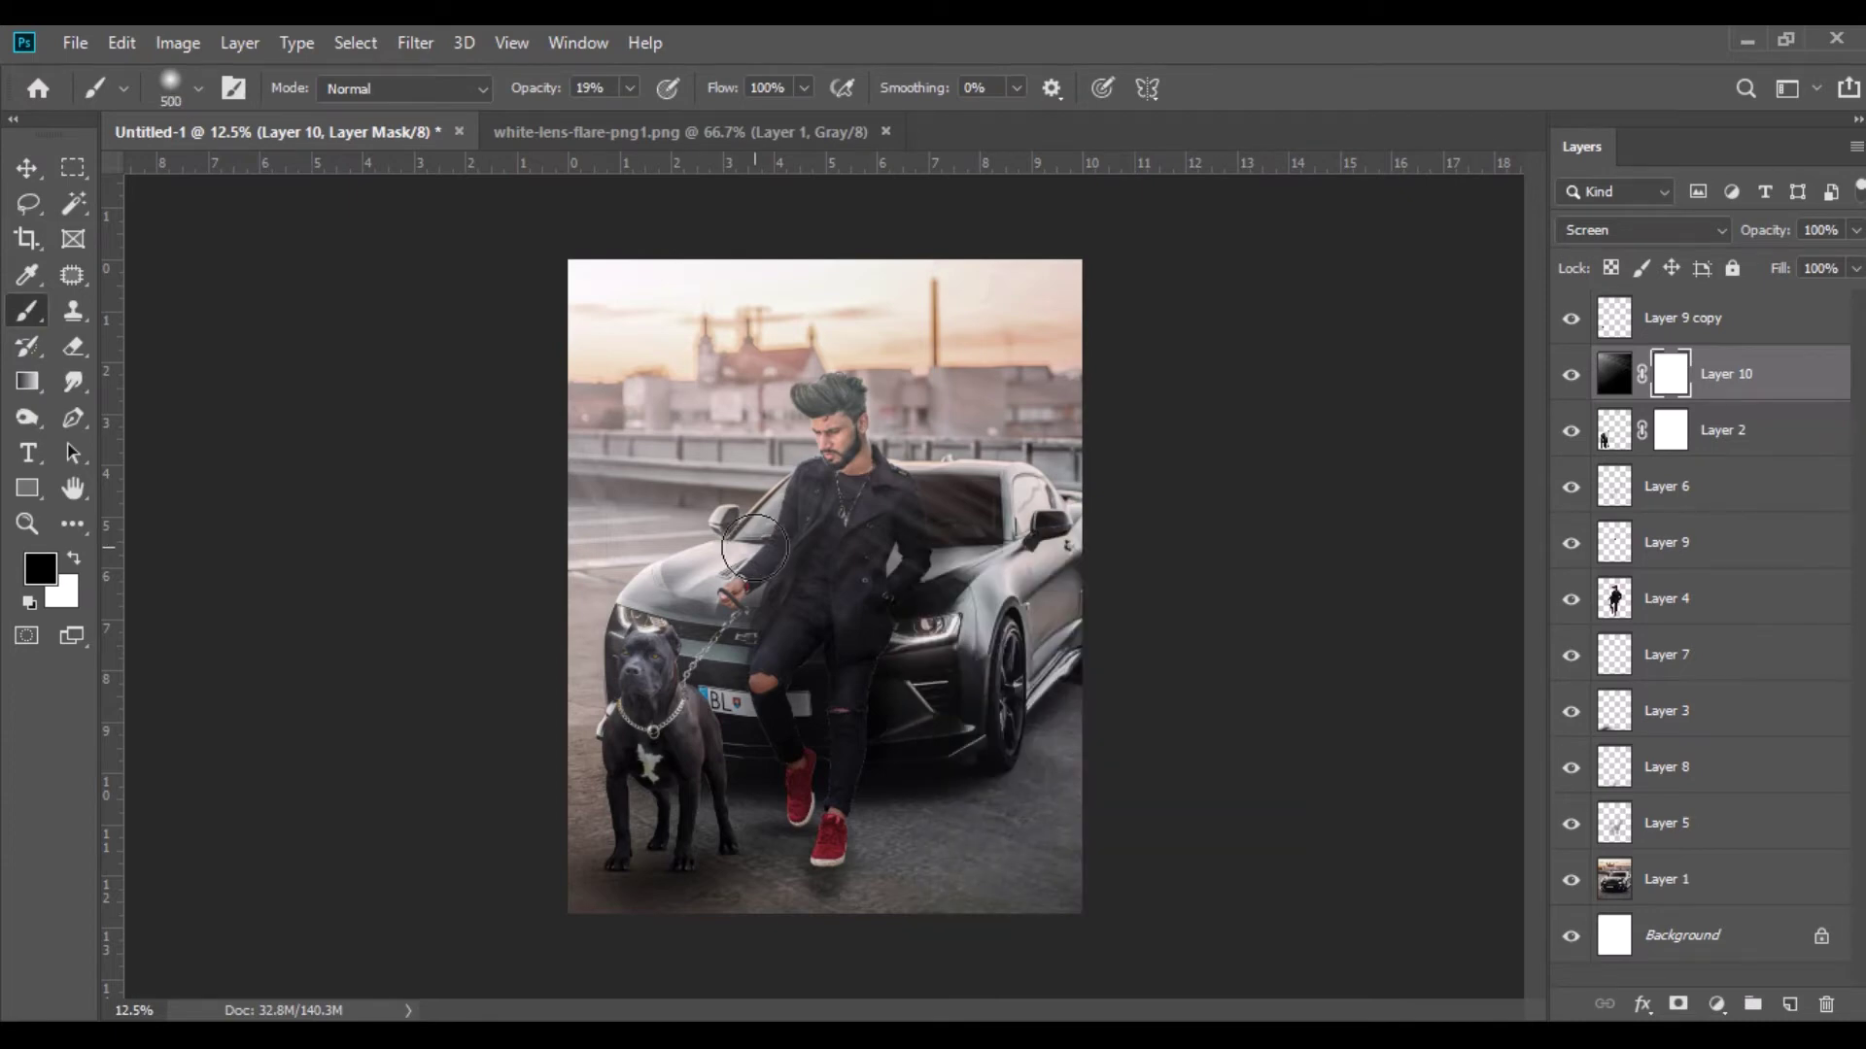
pyautogui.moveTo(816, 646)
pyautogui.mouseDown()
pyautogui.moveTo(833, 418)
pyautogui.moveTo(699, 630)
pyautogui.moveTo(655, 761)
pyautogui.moveTo(906, 435)
pyautogui.moveTo(846, 447)
pyautogui.moveTo(743, 590)
pyautogui.moveTo(617, 690)
pyautogui.mouseUp()
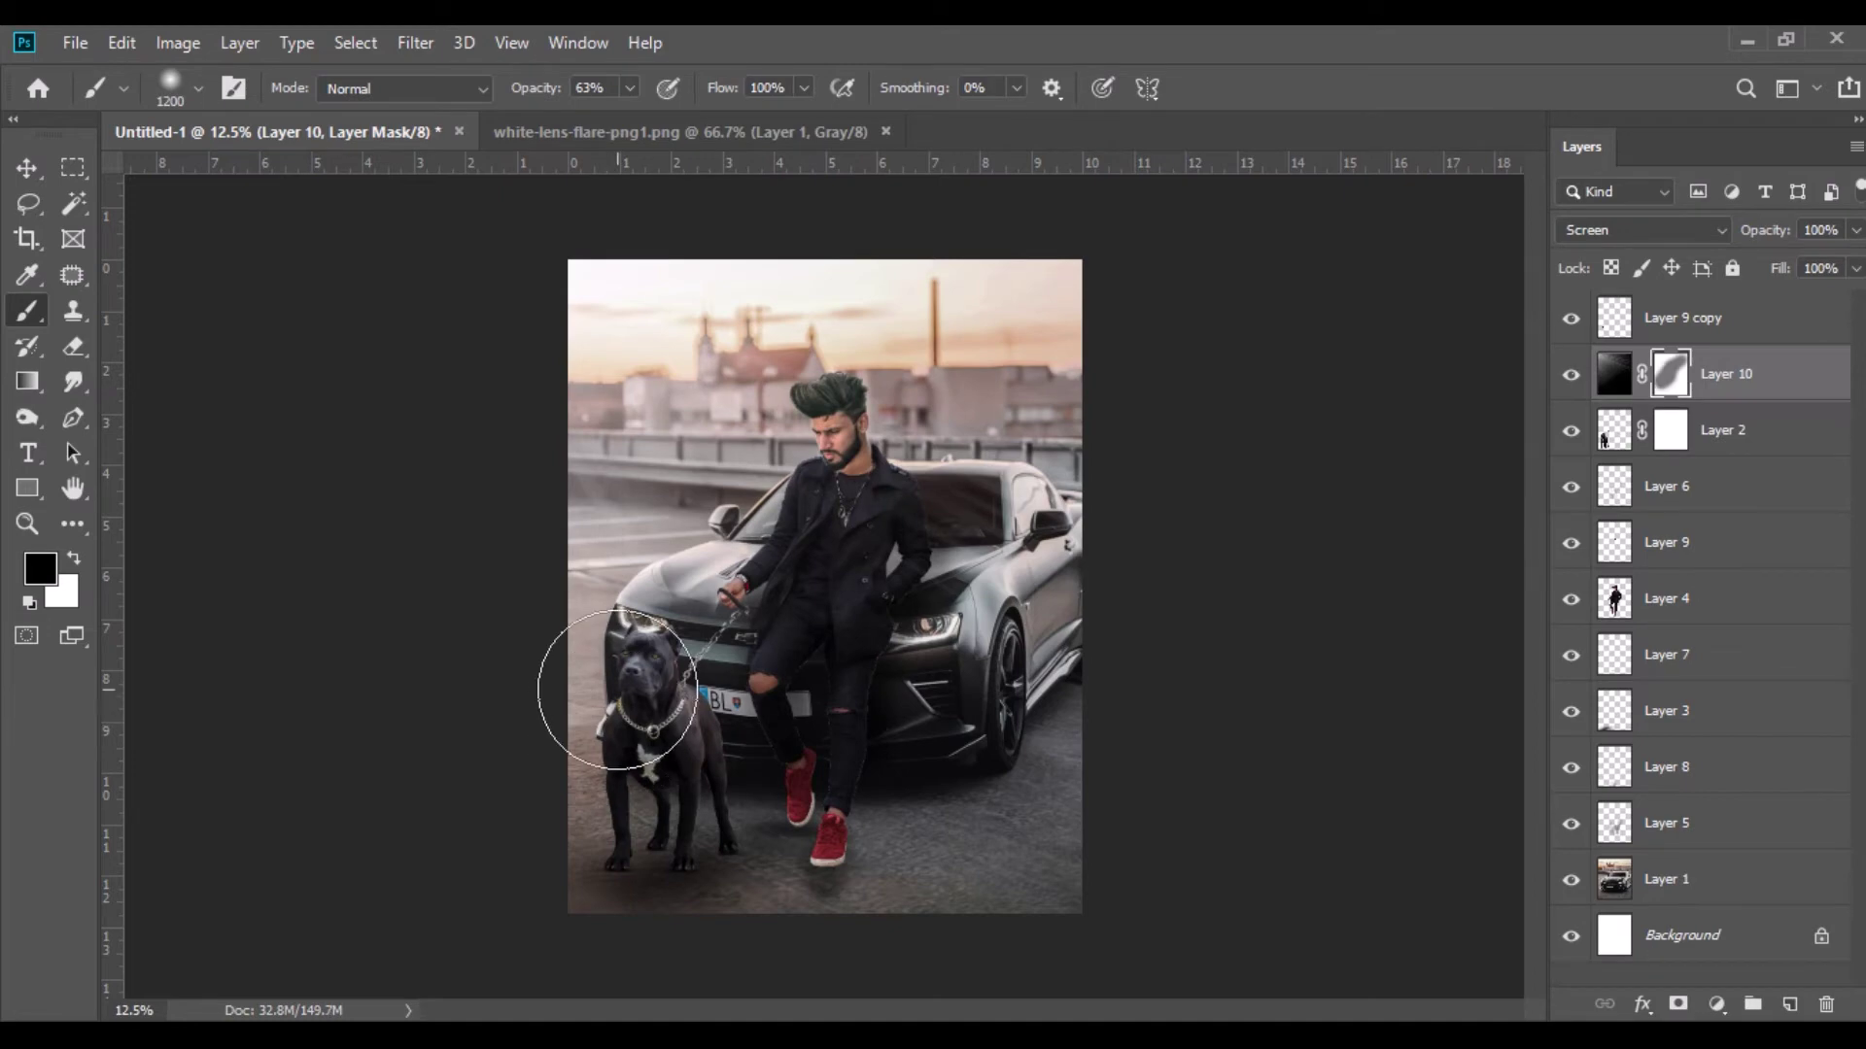
# Compare the composite with the lens flare layer hidden and shown, and close the white-lens-flare-png1 image.
pyautogui.click(27, 171)
pyautogui.click(1570, 374)
pyautogui.click(1570, 374)
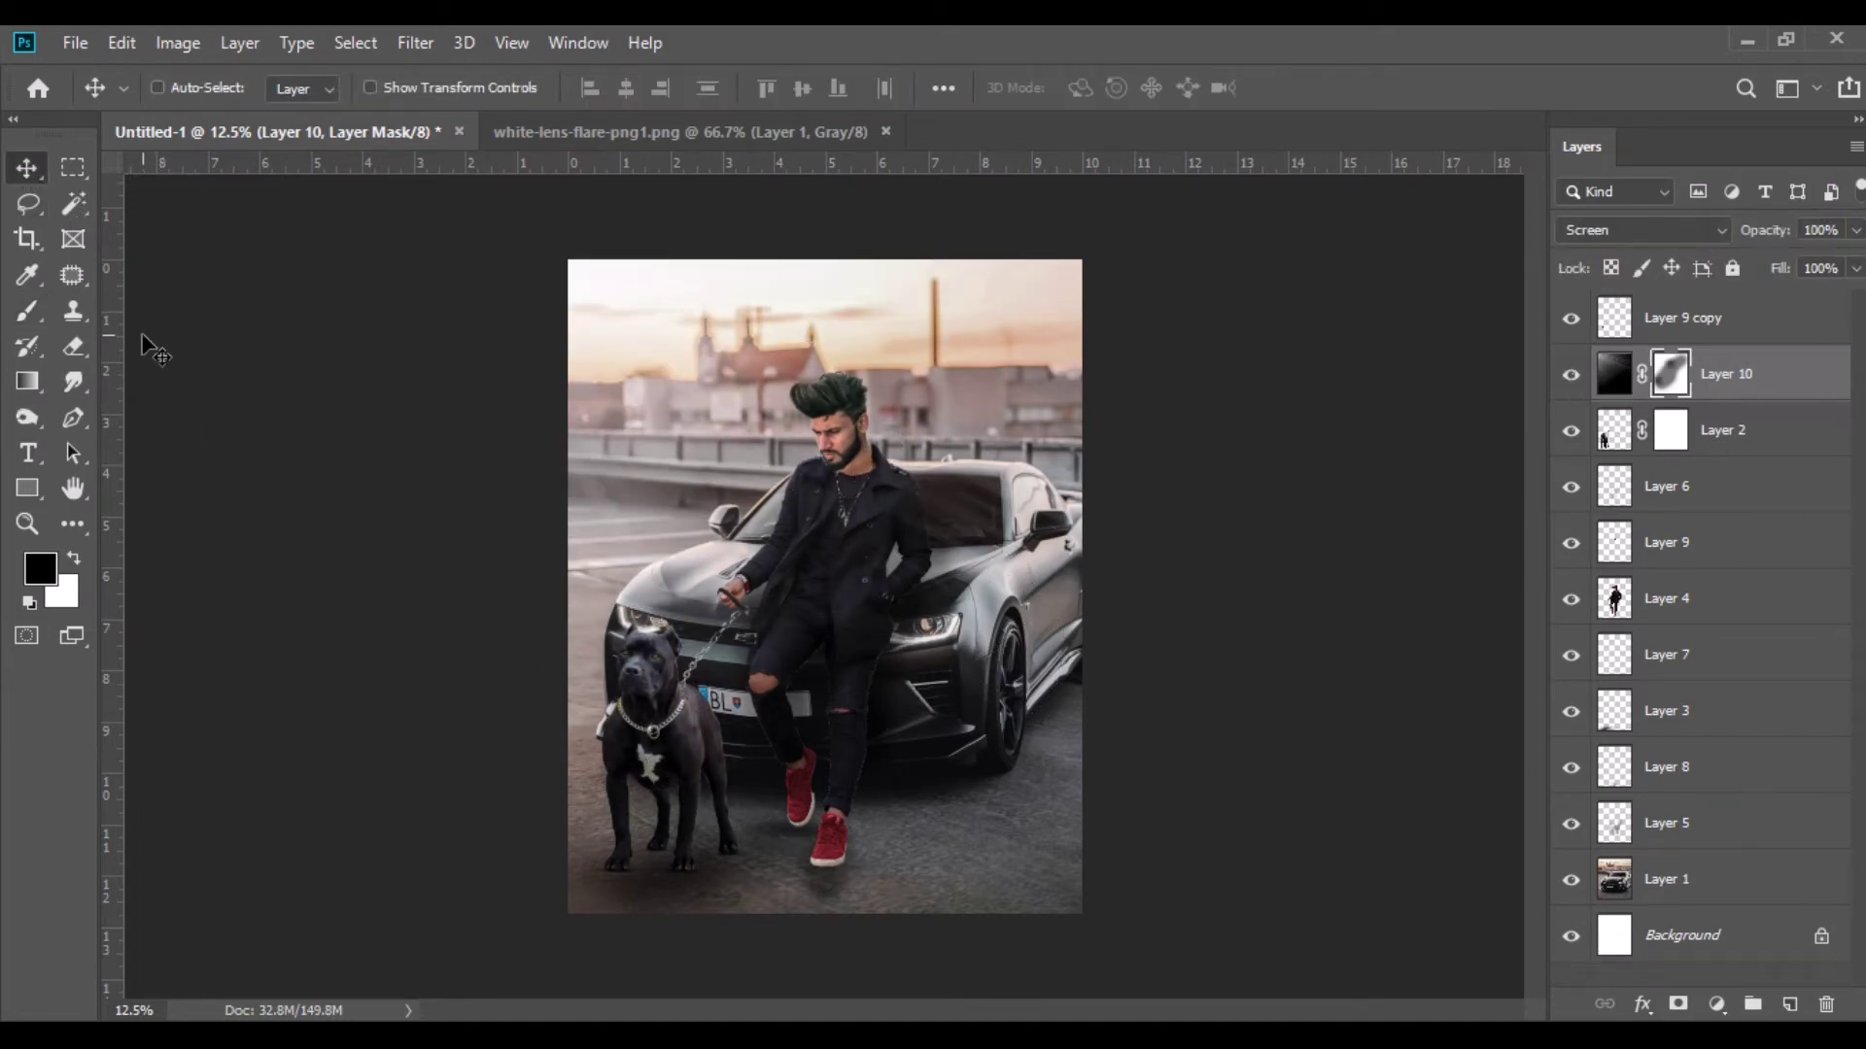
pyautogui.click(680, 132)
pyautogui.click(885, 131)
# Select the man's outline from Layer 4 and add a new layer above it with the Color Dodge blend mode.
pyautogui.keyDown('ctrl'); pyautogui.click(1615, 597); pyautogui.keyUp('ctrl')
pyautogui.click(1711, 598)
pyautogui.click(1788, 1003)
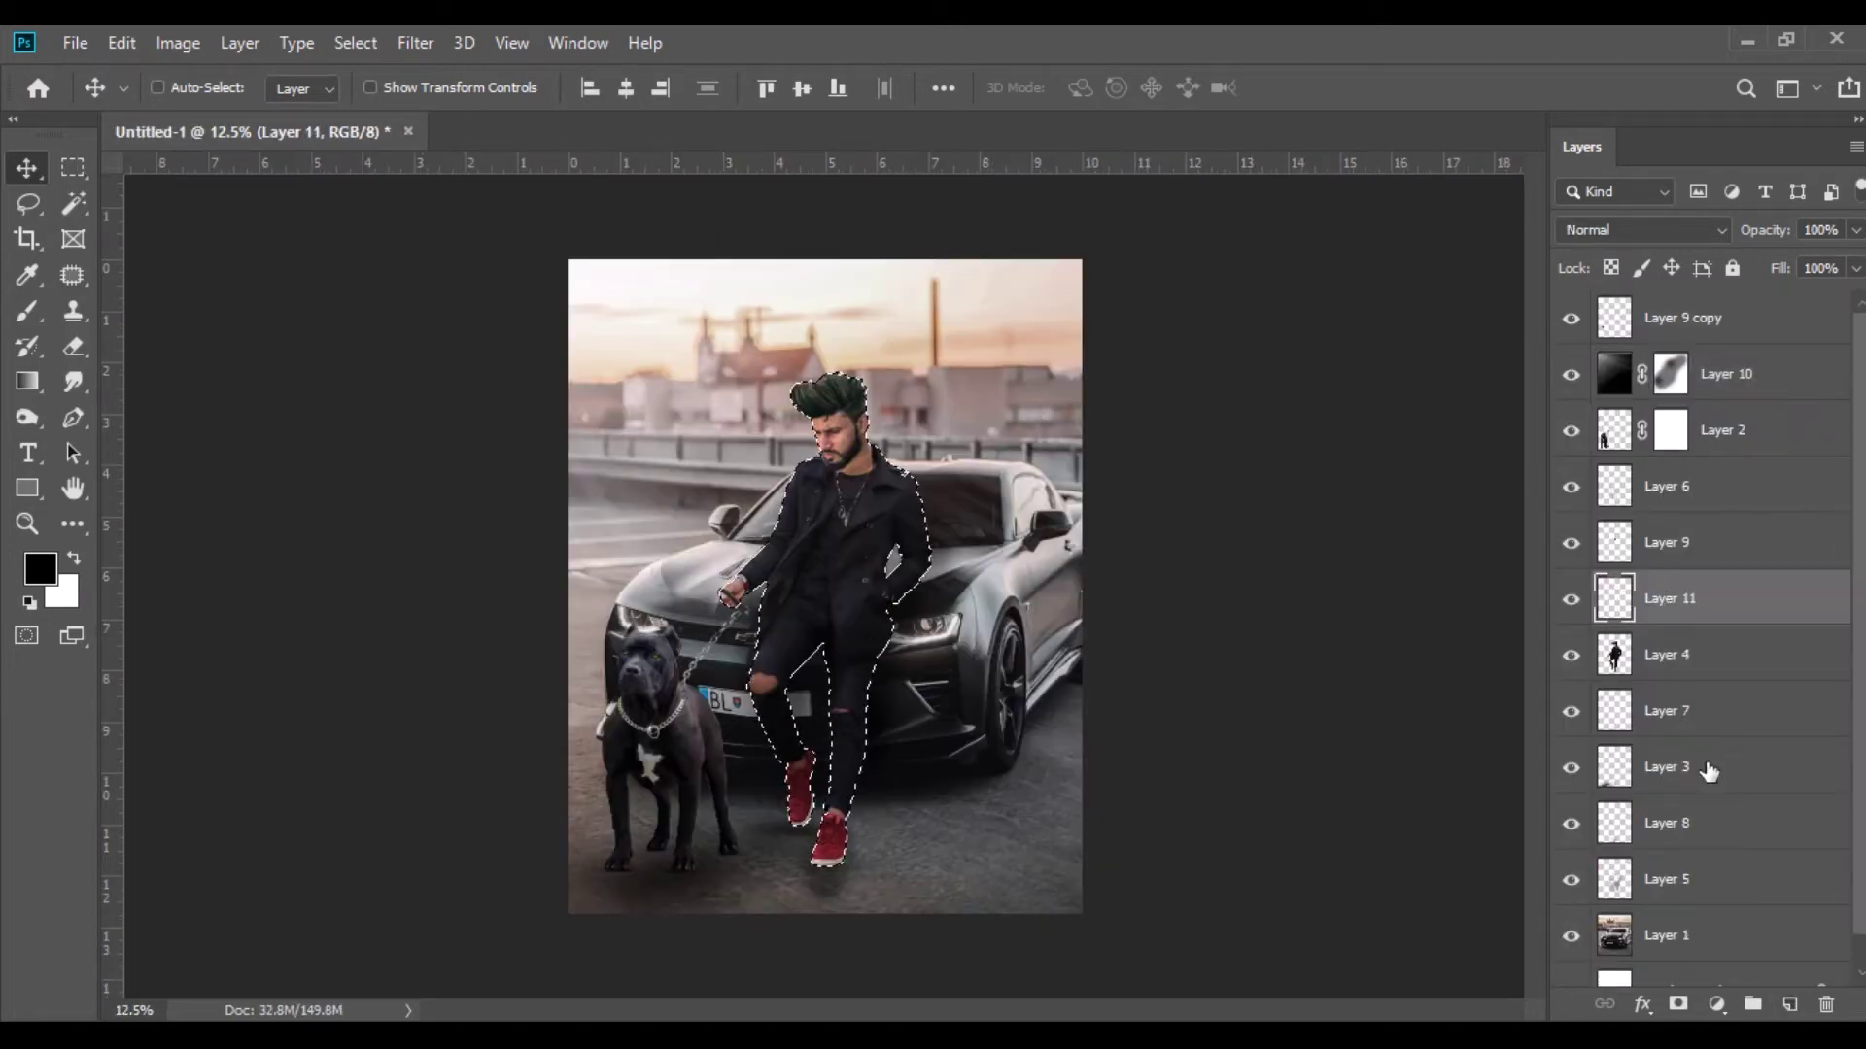
pyautogui.click(1629, 232)
pyautogui.click(1629, 475)
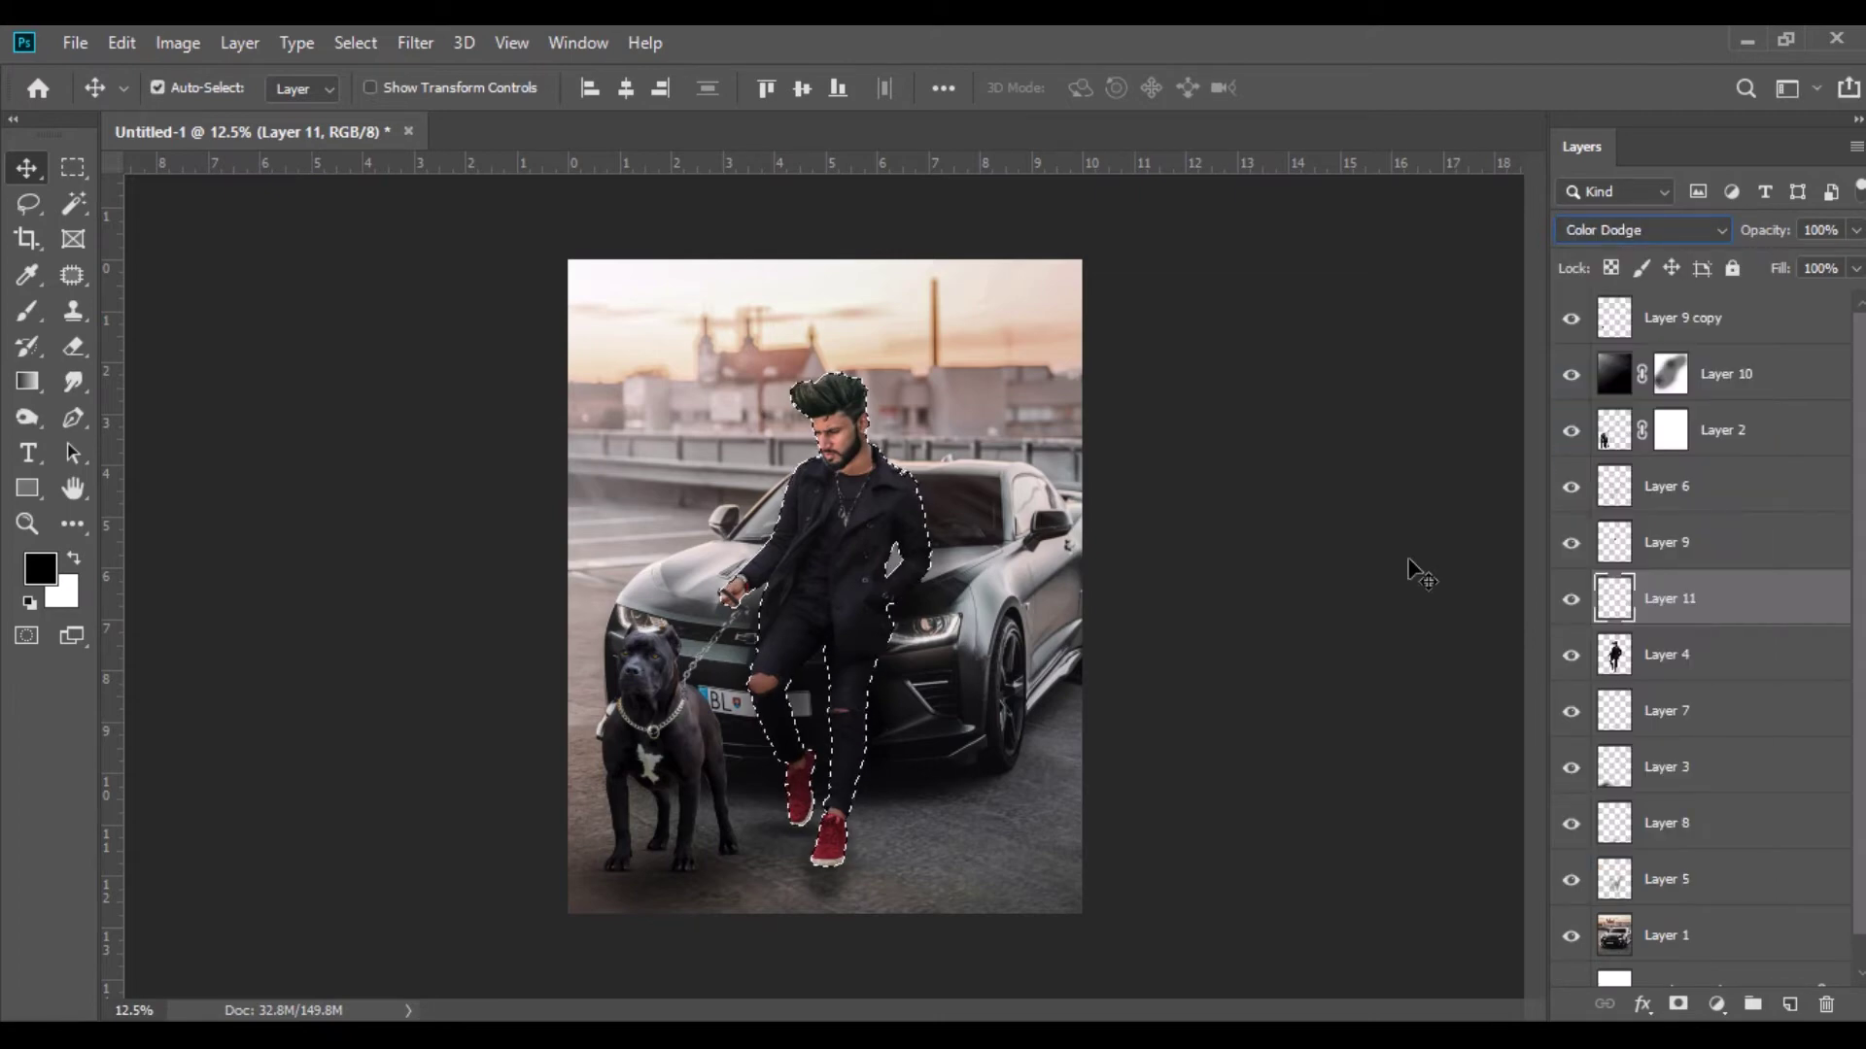
# Set the Brush tool to 22% opacity with a soft round 31 px tip for work on the man's edges.
pyautogui.hotkey('ctrl', '+')
pyautogui.hotkey('ctrl', '+')
pyautogui.hotkey('ctrl', '+')
pyautogui.hotkey('ctrl', '+')
pyautogui.hotkey('ctrl', '+')
pyautogui.press('b')
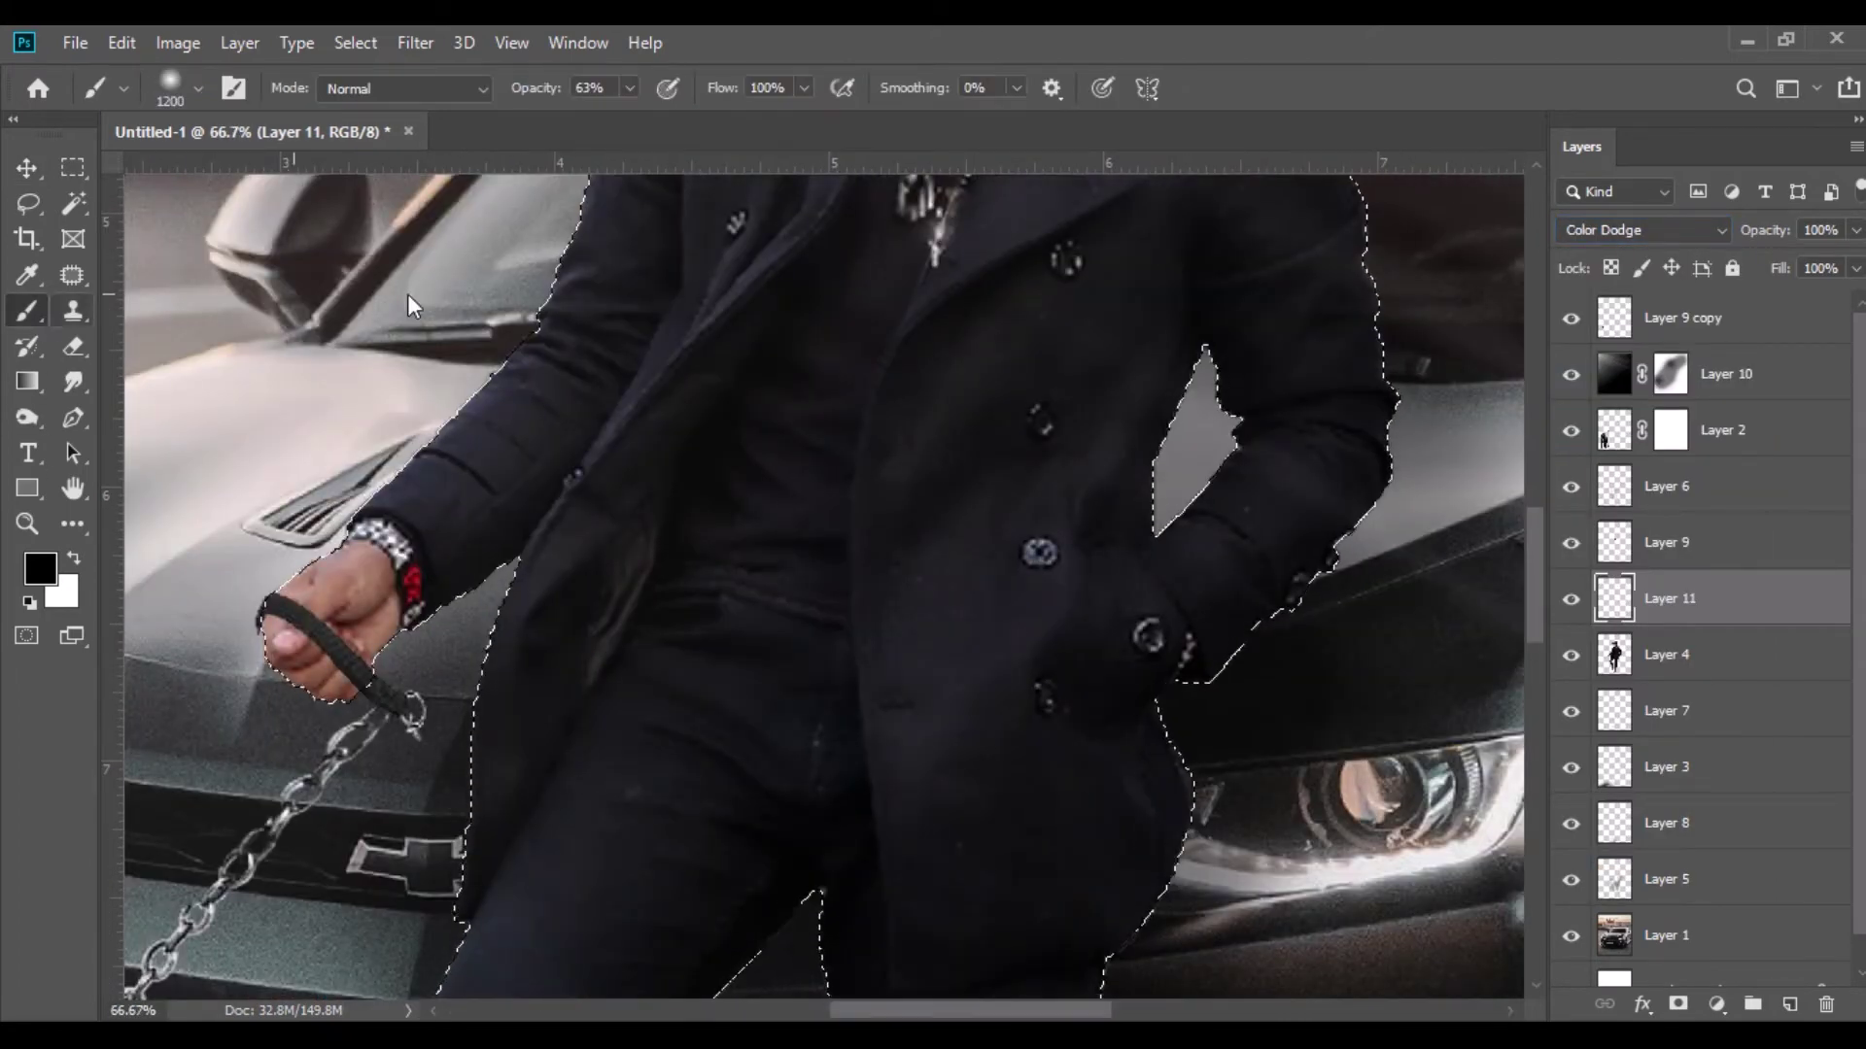
pyautogui.click(630, 90)
pyautogui.click(575, 115)
pyautogui.rightClick(834, 357)
pyautogui.click(992, 422)
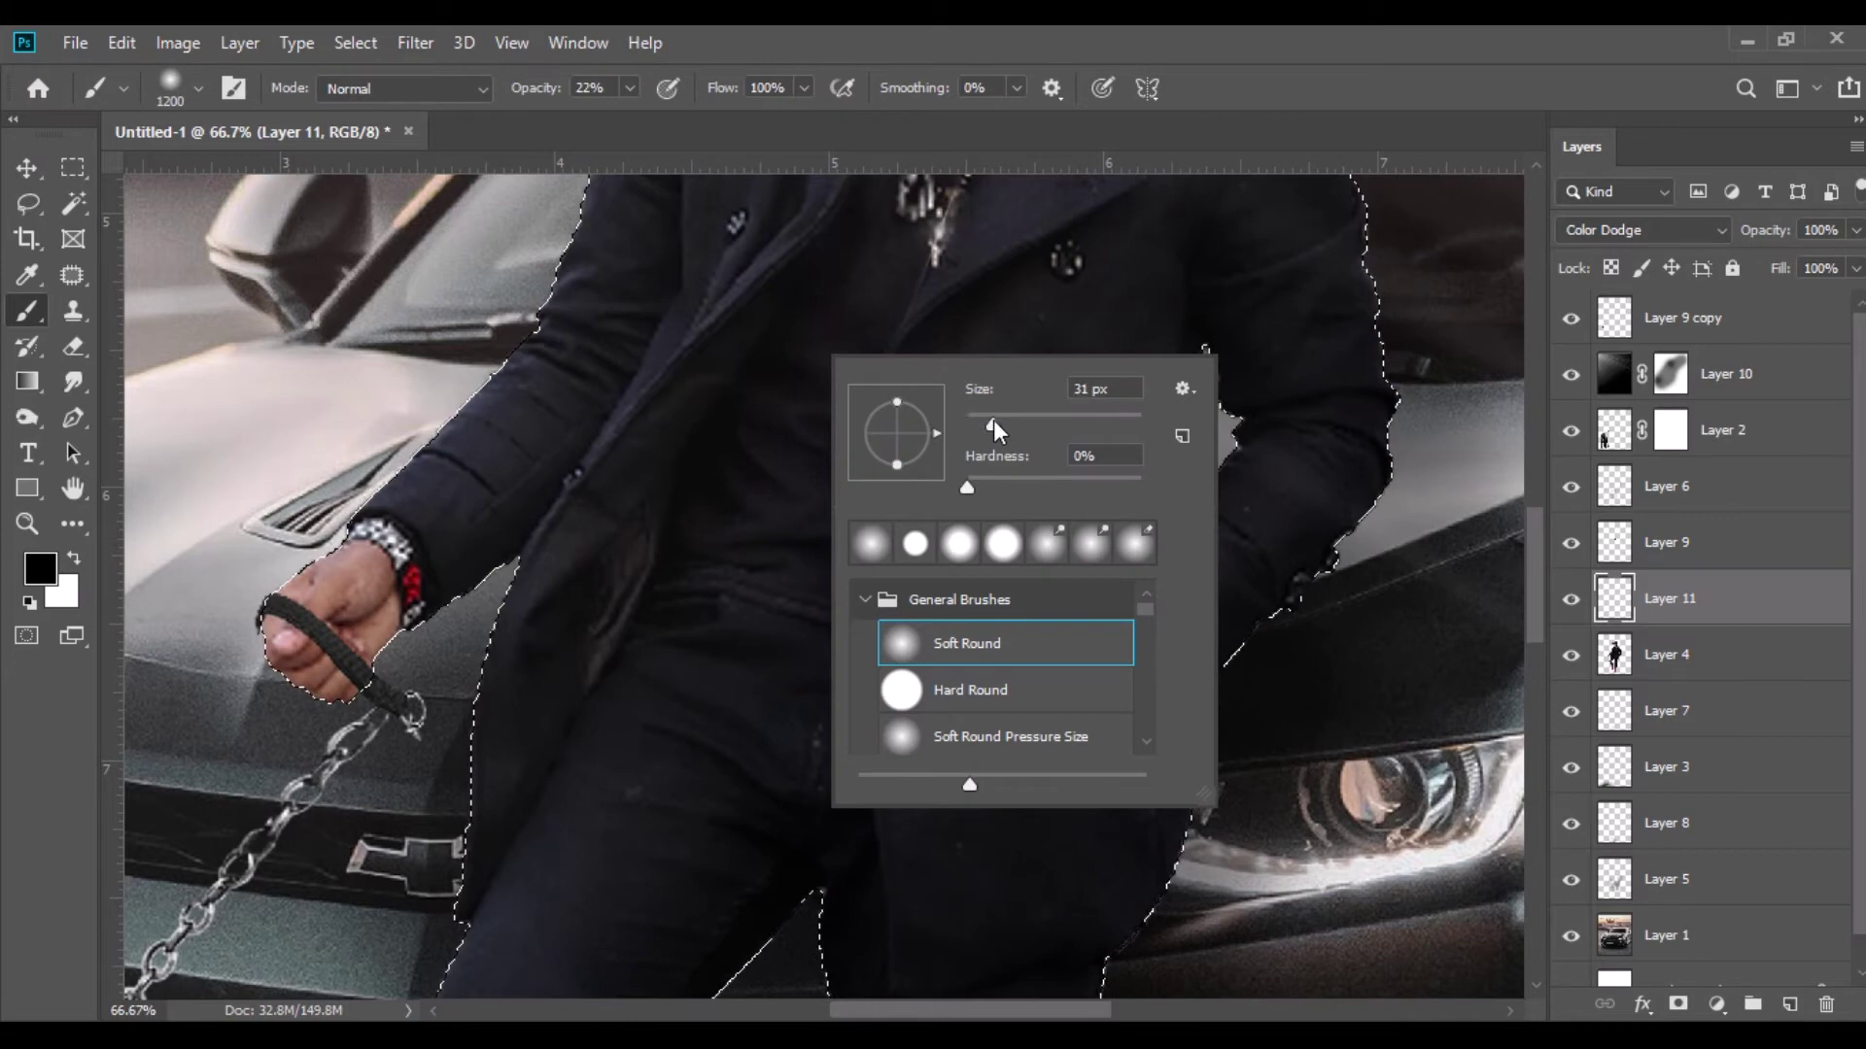
# Switch the paint colour to white and enlarge the soft brush to 175 px at the man's shoulder.
pyautogui.press('space')
pyautogui.click(779, 498)
pyautogui.click(886, 421)
pyautogui.moveTo(734, 365)
pyautogui.mouseDown()
pyautogui.moveTo(1174, 753)
pyautogui.moveTo(1055, 867)
pyautogui.mouseUp()
pyautogui.press(']')
pyautogui.press(']')
pyautogui.press(']')
pyautogui.press('x')
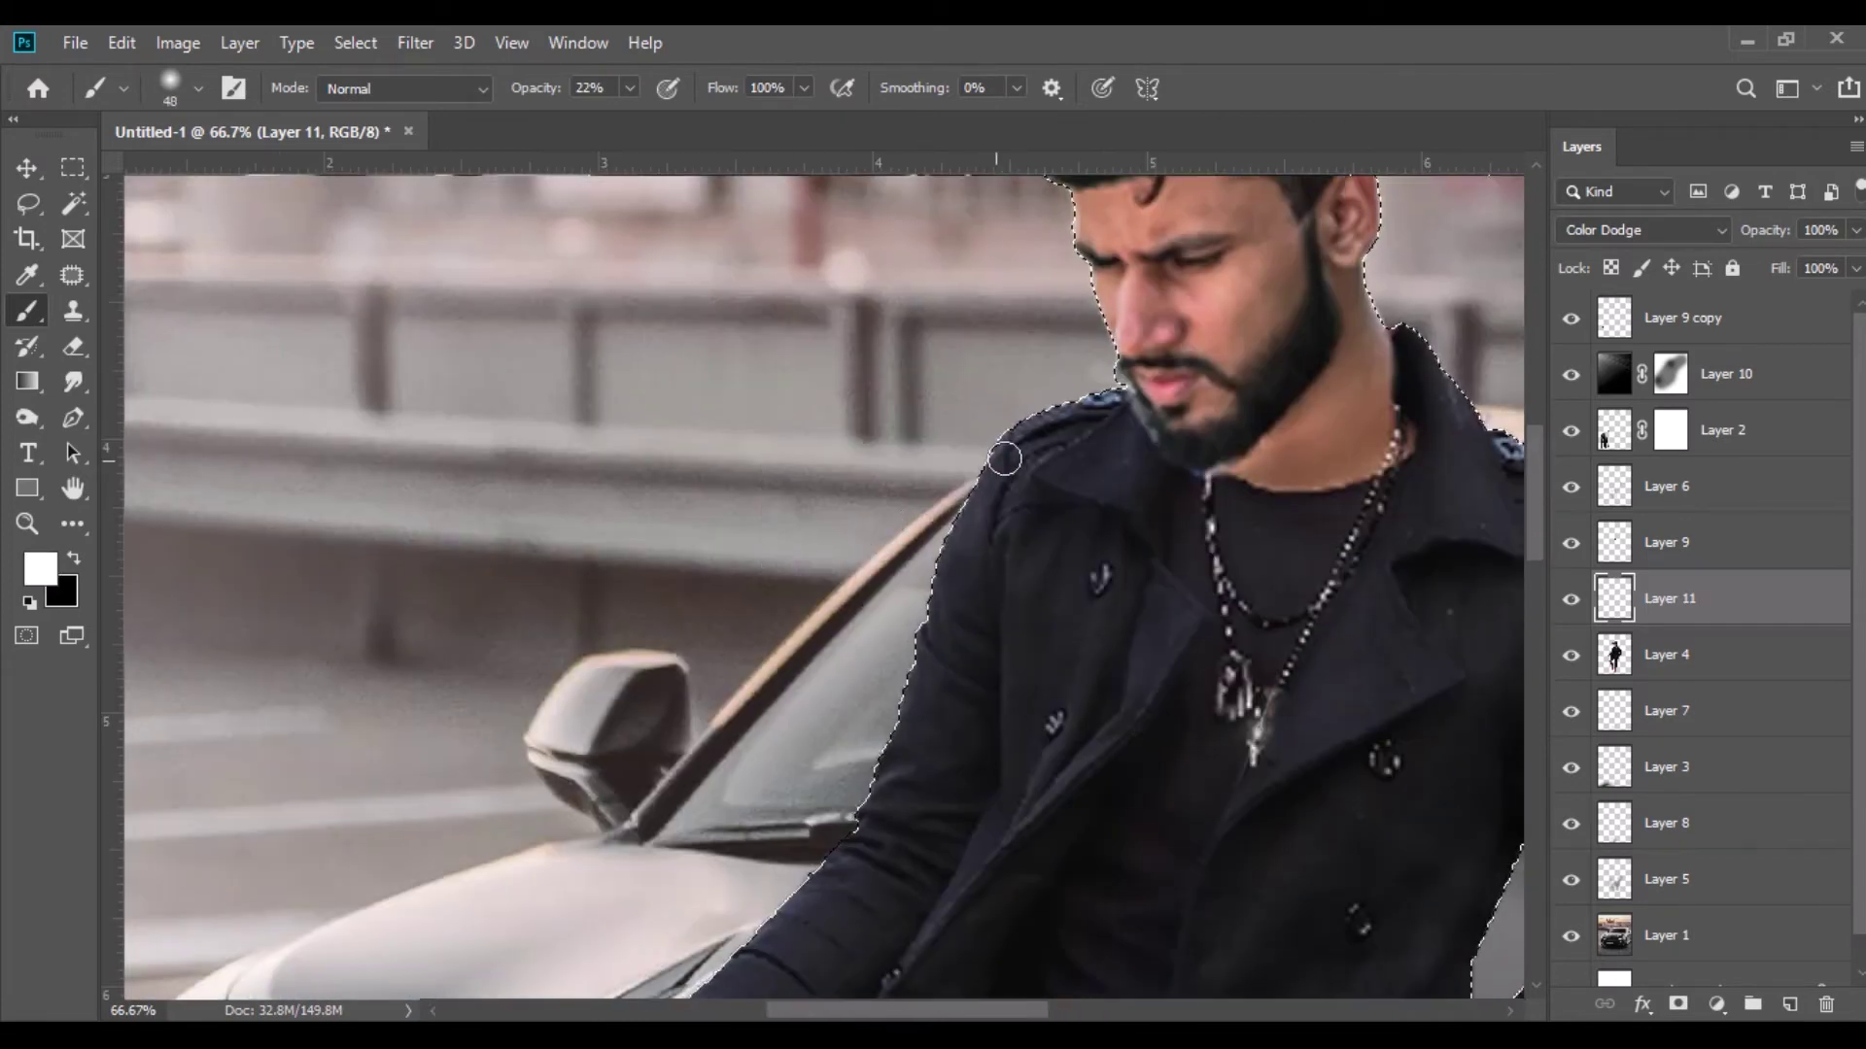
pyautogui.press(']')
pyautogui.press(']')
pyautogui.press(']')
pyautogui.press(']')
pyautogui.press(']')
pyautogui.press(']')
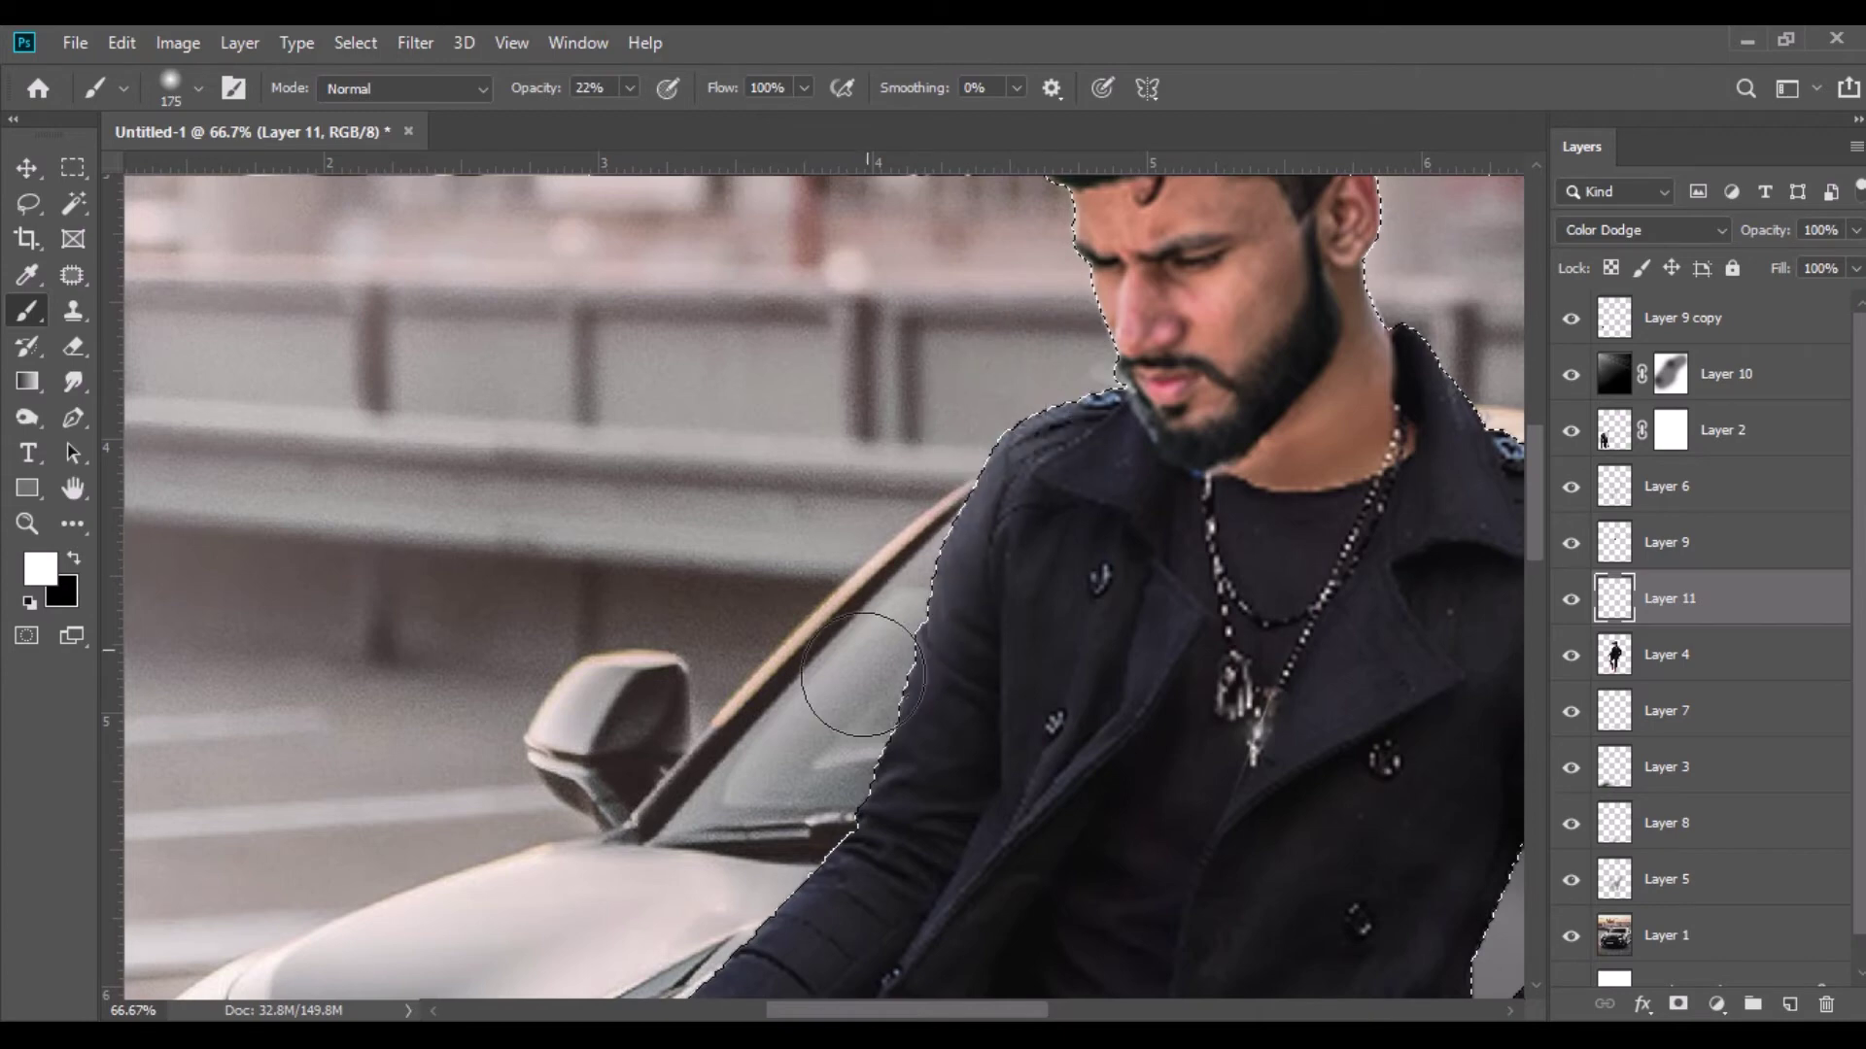
# Paint a soft white rim light inside the selection along the man's sleeve and leash-holding hand.
pyautogui.press('space')
pyautogui.moveTo(681, 953); pyautogui.dragTo(903, 651)
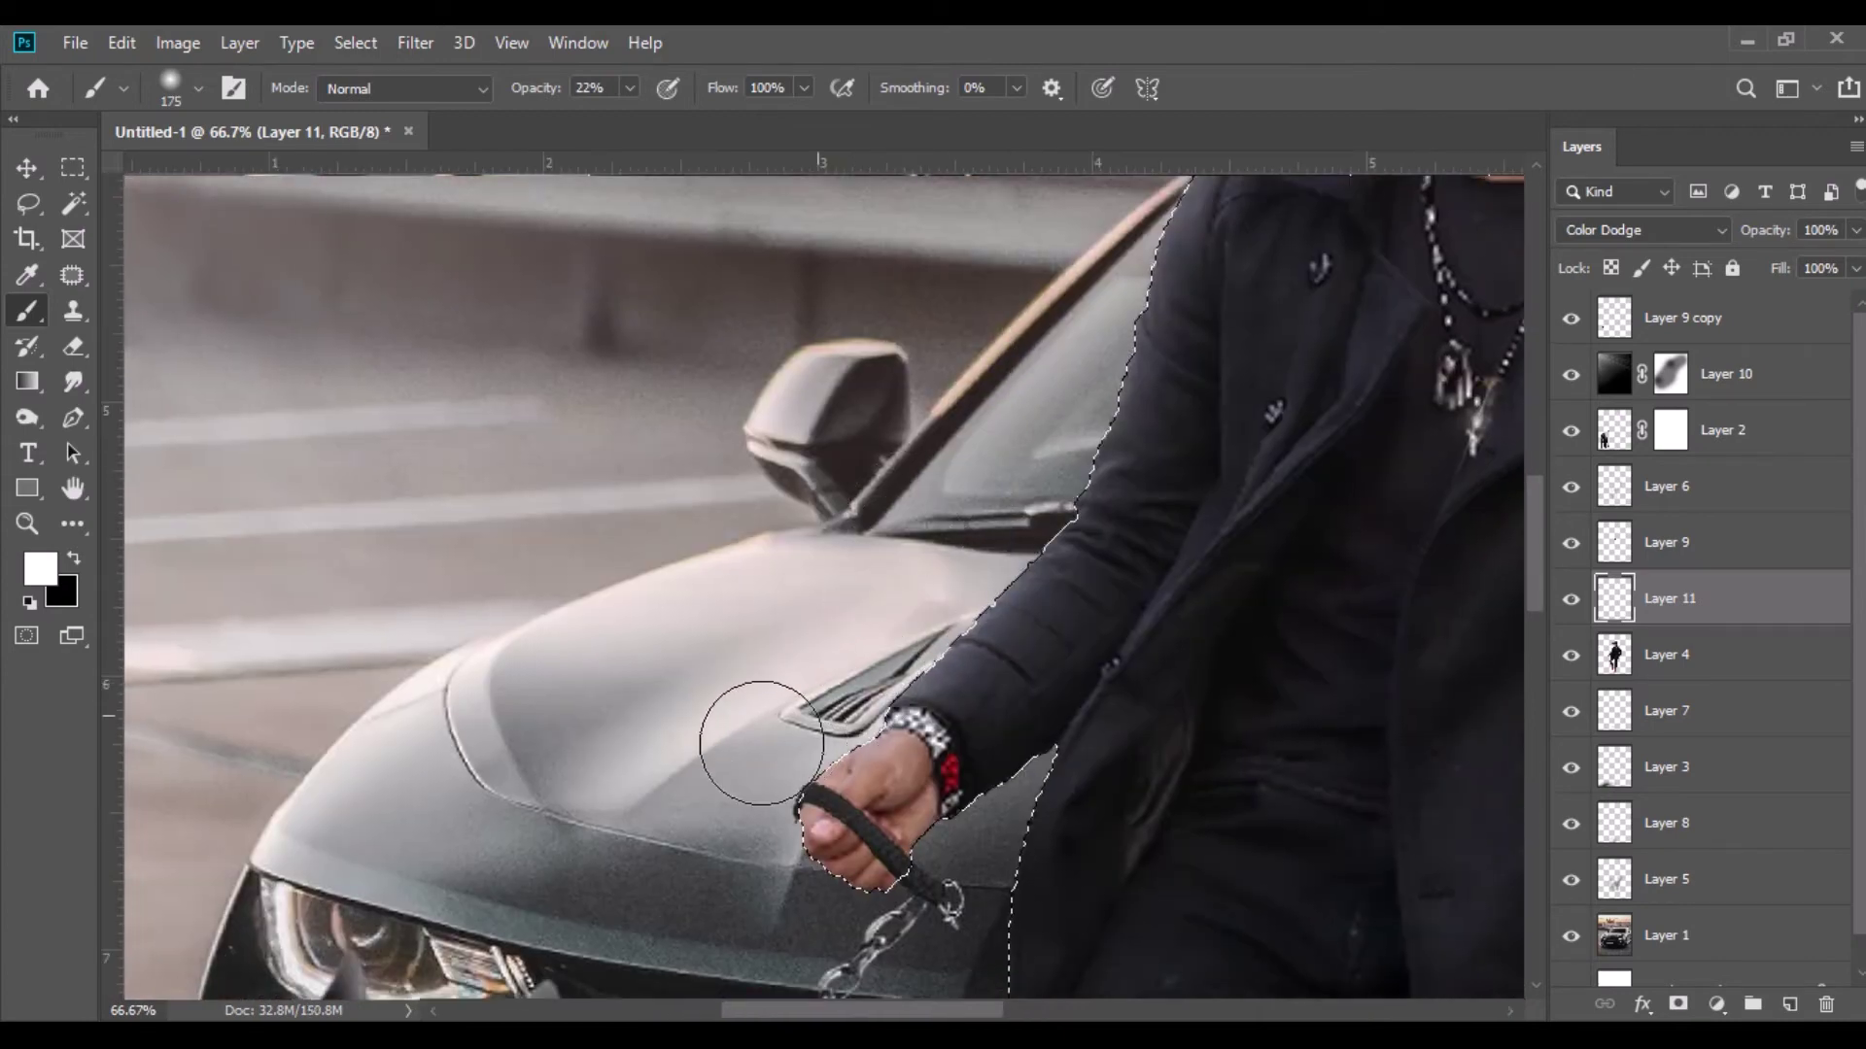
pyautogui.moveTo(633, 866); pyautogui.dragTo(947, 390)
pyautogui.press('space')
pyautogui.moveTo(1228, 620); pyautogui.dragTo(1048, 678)
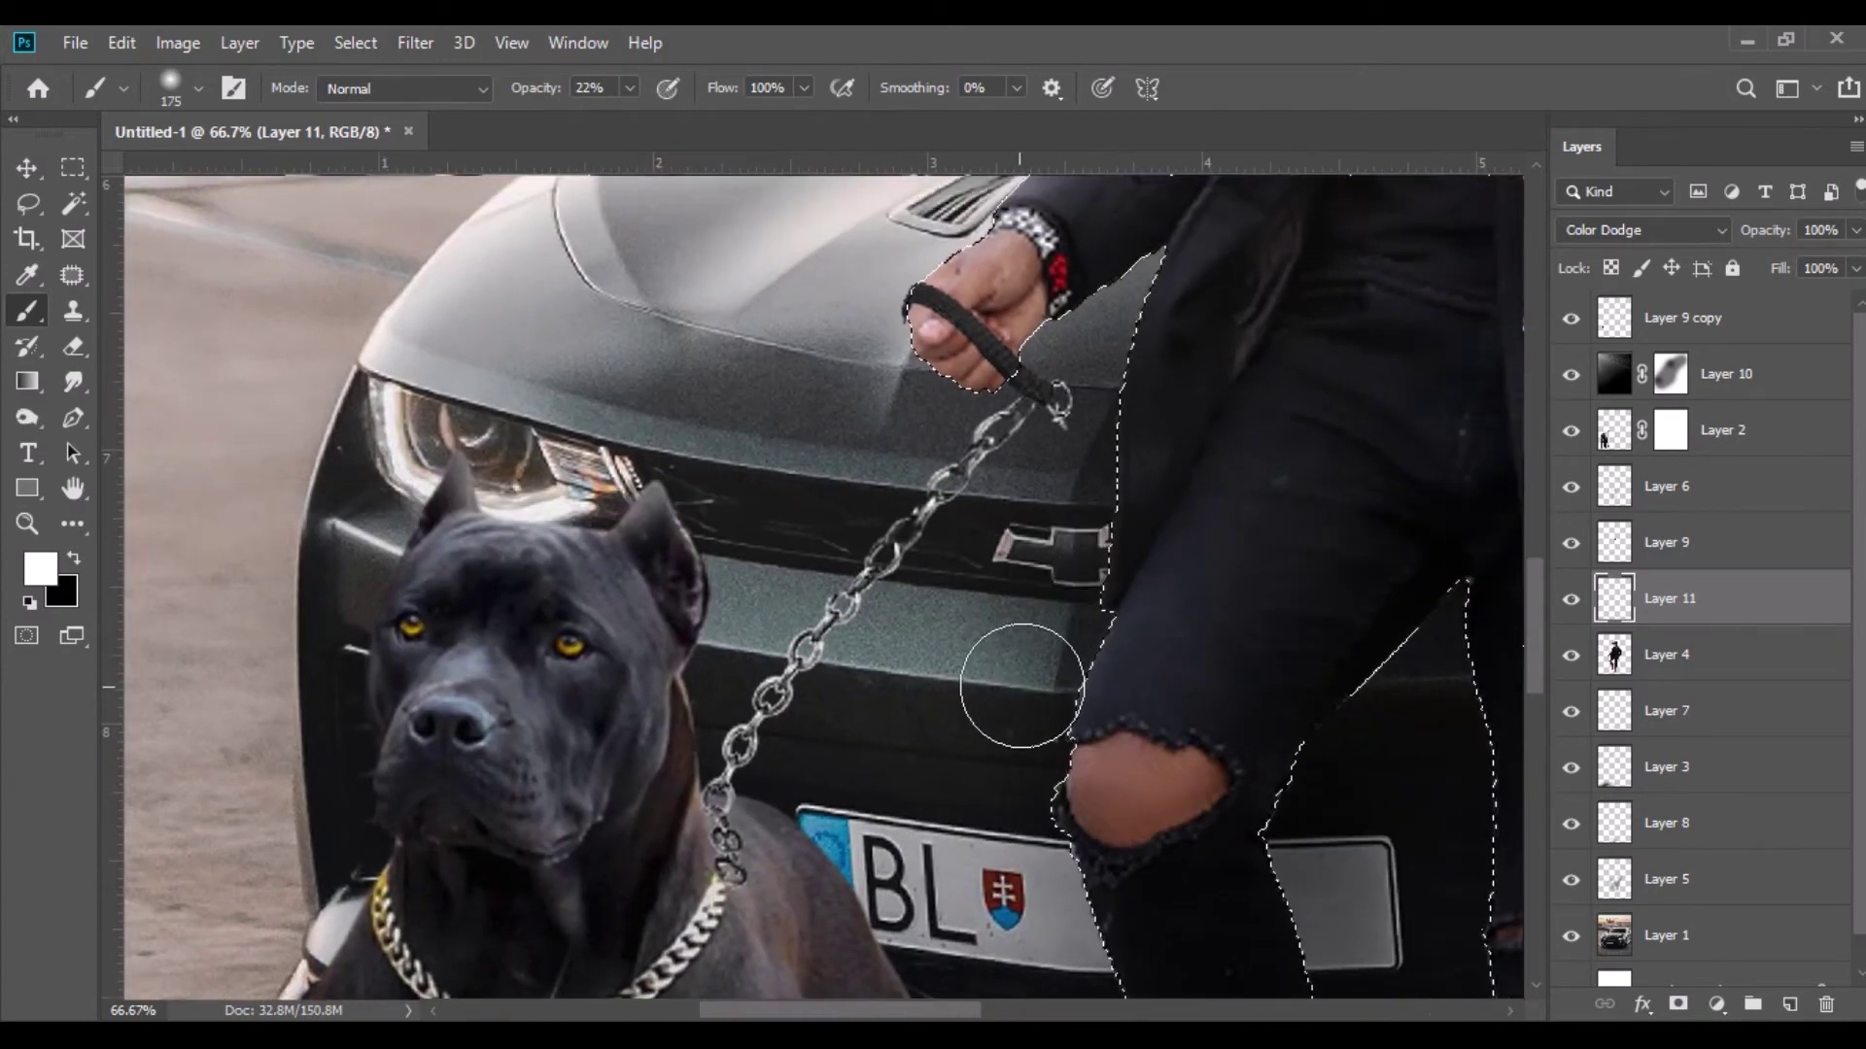
pyautogui.press('space')
pyautogui.moveTo(1218, 570); pyautogui.dragTo(1095, 175)
pyautogui.moveTo(962, 484); pyautogui.dragTo(1048, 800)
pyautogui.hotkey('ctrl', 'z')
pyautogui.hotkey('ctrl', 'z')
# Lower the brush opacity to 10% and paint a faint rim light along the man's bent leg.
pyautogui.click(629, 88)
pyautogui.moveTo(628, 120); pyautogui.dragTo(610, 121)
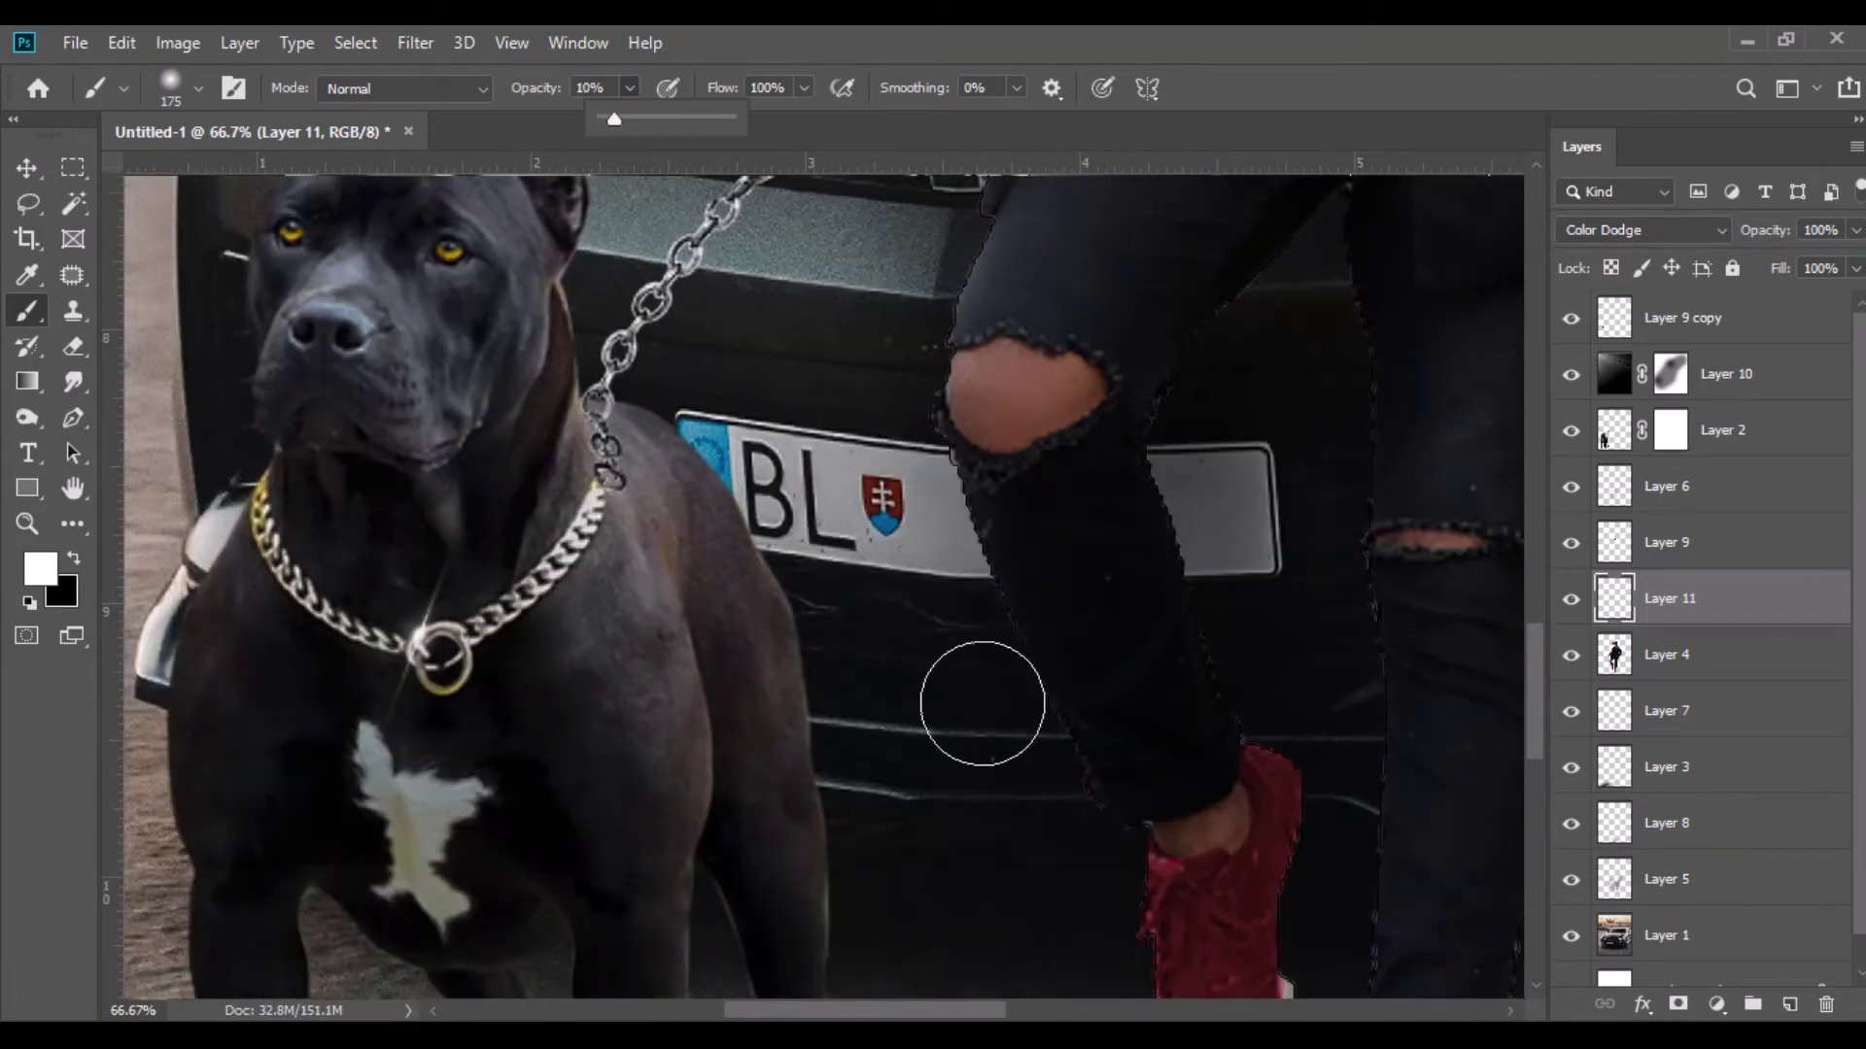
pyautogui.click(981, 705)
pyautogui.moveTo(950, 627)
pyautogui.mouseDown()
pyautogui.moveTo(1011, 742)
pyautogui.moveTo(912, 535)
pyautogui.mouseUp()
# Paint a faint white rim light around the man's hair, face and shoulders.
pyautogui.press('space')
pyautogui.moveTo(1423, 301); pyautogui.dragTo(1146, 932)
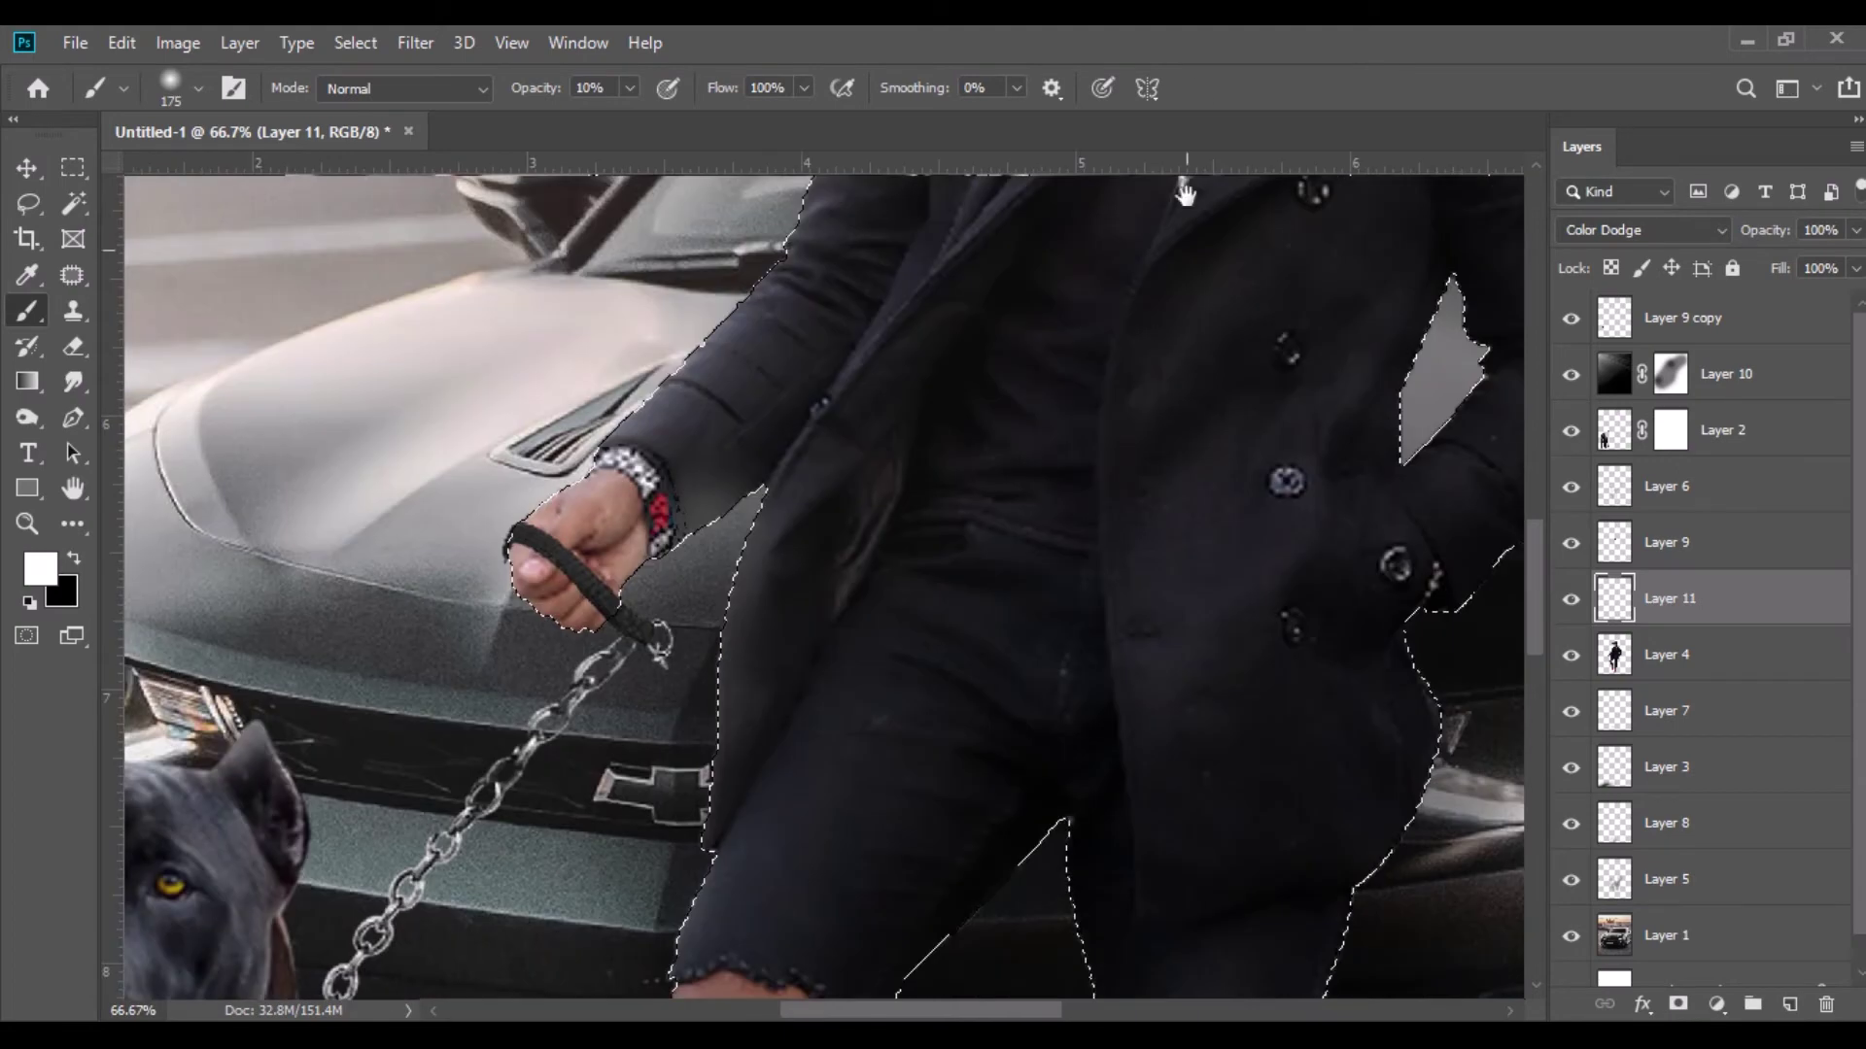
pyautogui.press('space')
pyautogui.moveTo(1062, 279); pyautogui.dragTo(1045, 778)
pyautogui.moveTo(909, 554); pyautogui.dragTo(777, 933)
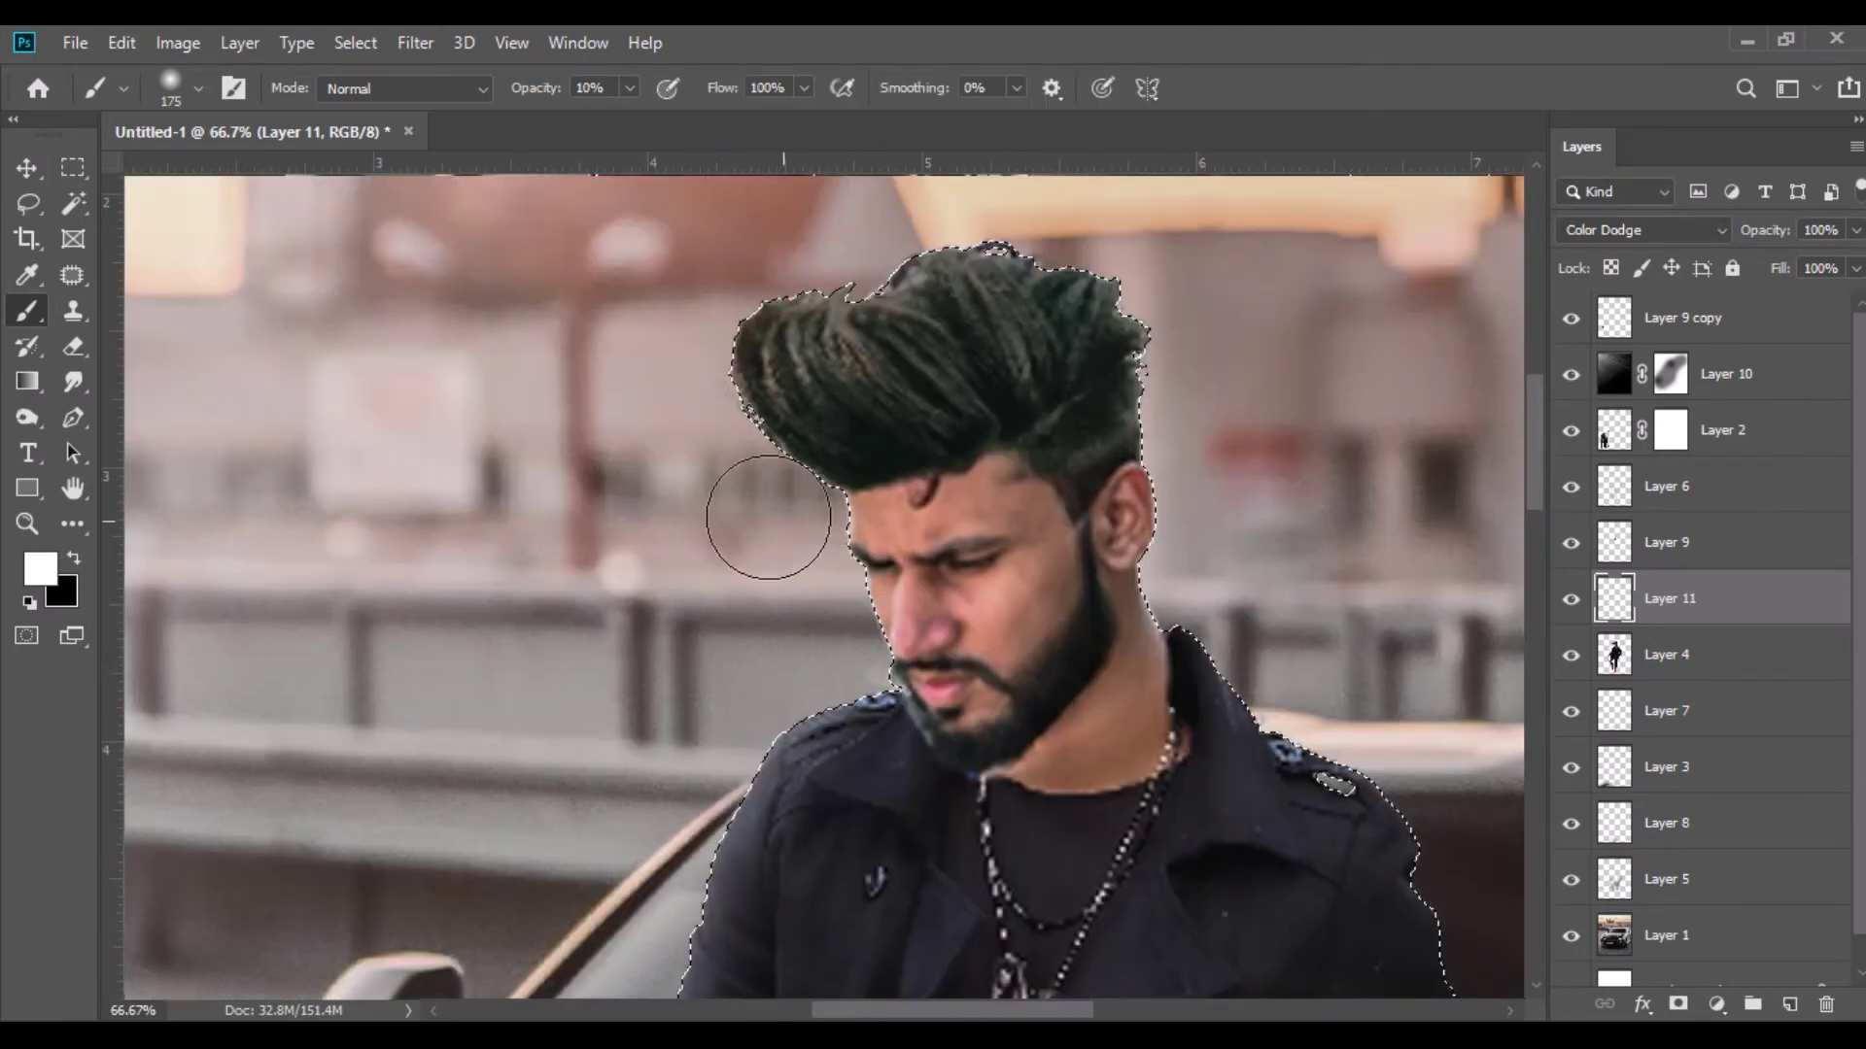
pyautogui.moveTo(787, 513)
pyautogui.mouseDown()
pyautogui.moveTo(687, 367)
pyautogui.moveTo(1193, 261)
pyautogui.mouseUp()
pyautogui.press('space')
pyautogui.moveTo(1253, 576)
pyautogui.mouseDown()
pyautogui.moveTo(1078, 242)
pyautogui.moveTo(1190, 403)
pyautogui.mouseUp()
pyautogui.moveTo(1297, 553)
pyautogui.mouseDown()
pyautogui.moveTo(1358, 817)
pyautogui.moveTo(1355, 960)
pyautogui.moveTo(1319, 612)
pyautogui.mouseUp()
# Select the dog and leash outline from Layer 2 and add a new layer directly above it.
pyautogui.press('space')
pyautogui.moveTo(835, 477); pyautogui.dragTo(1091, 359)
pyautogui.moveTo(670, 856); pyautogui.dragTo(1046, 355)
pyautogui.keyDown('ctrl'); pyautogui.click(1614, 431); pyautogui.keyUp('ctrl')
pyautogui.click(1749, 433)
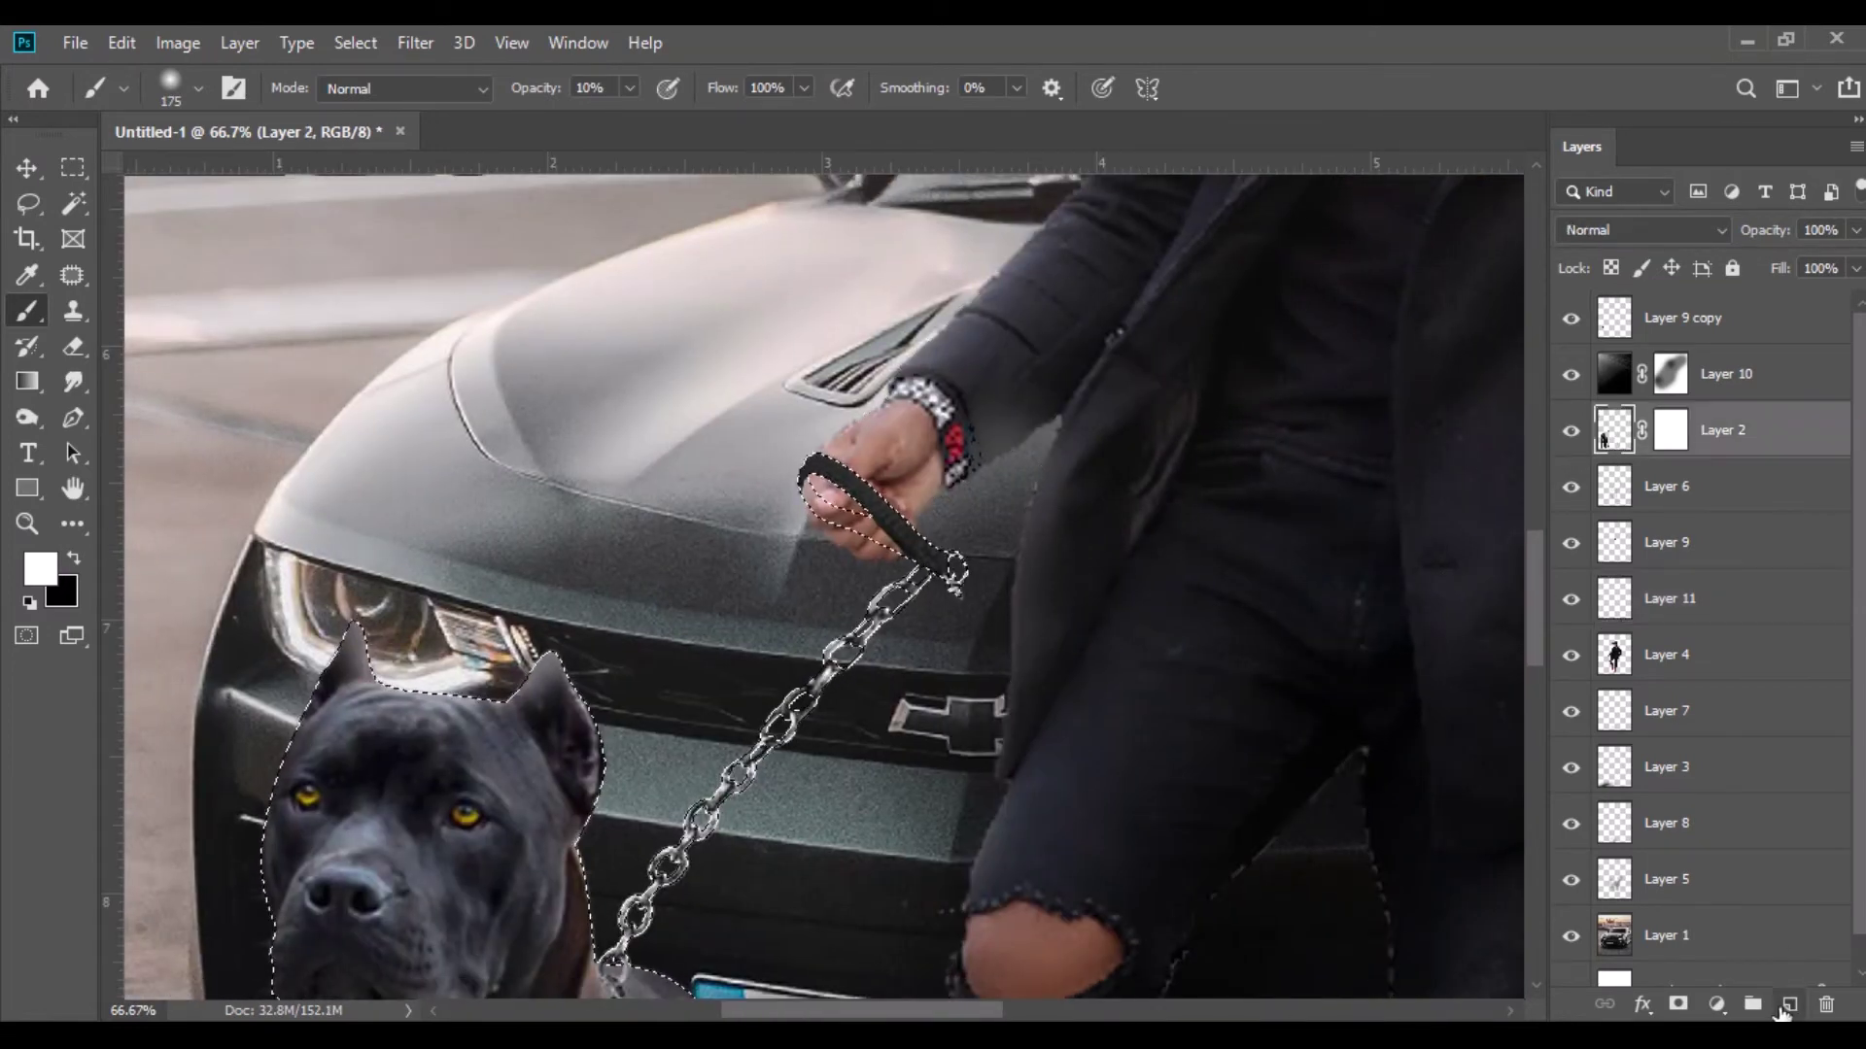
pyautogui.click(1786, 1006)
pyautogui.press('space')
pyautogui.moveTo(640, 708); pyautogui.dragTo(961, 460)
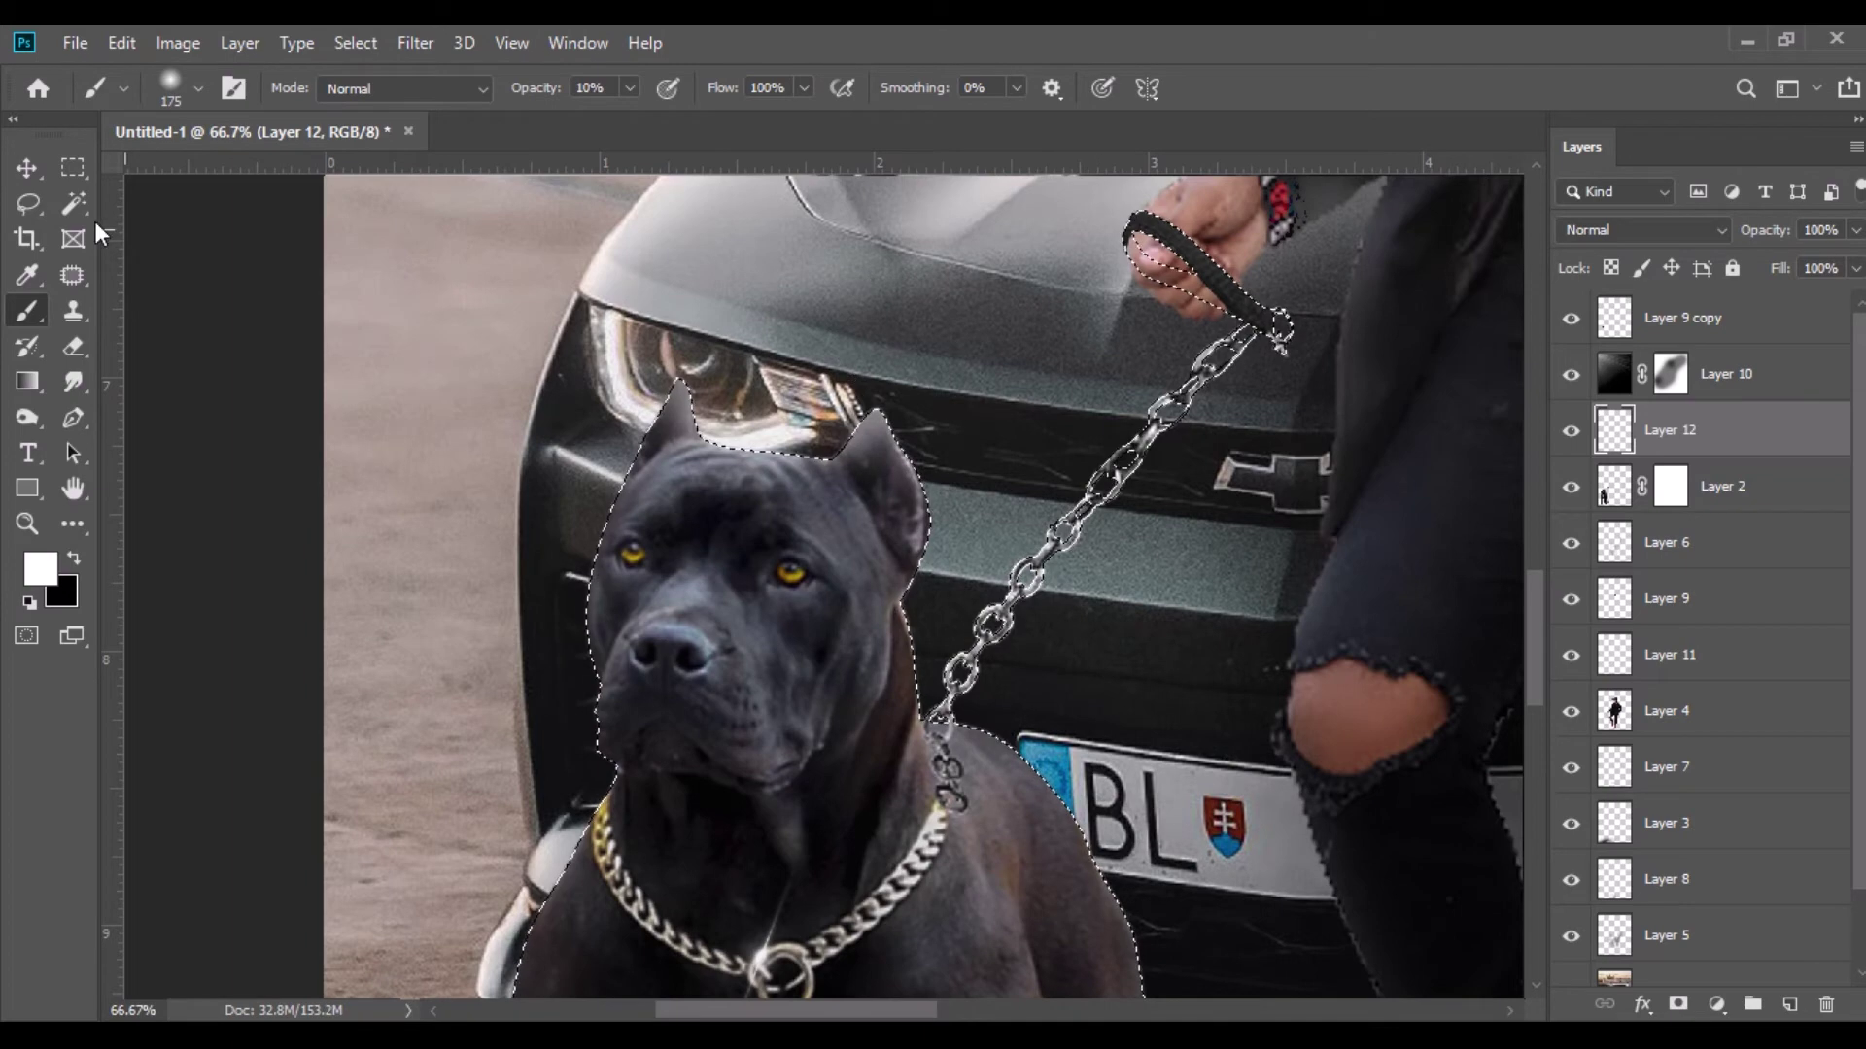
# Clear the active selection around the dog and leash.
pyautogui.click(27, 168)
pyautogui.click(355, 42)
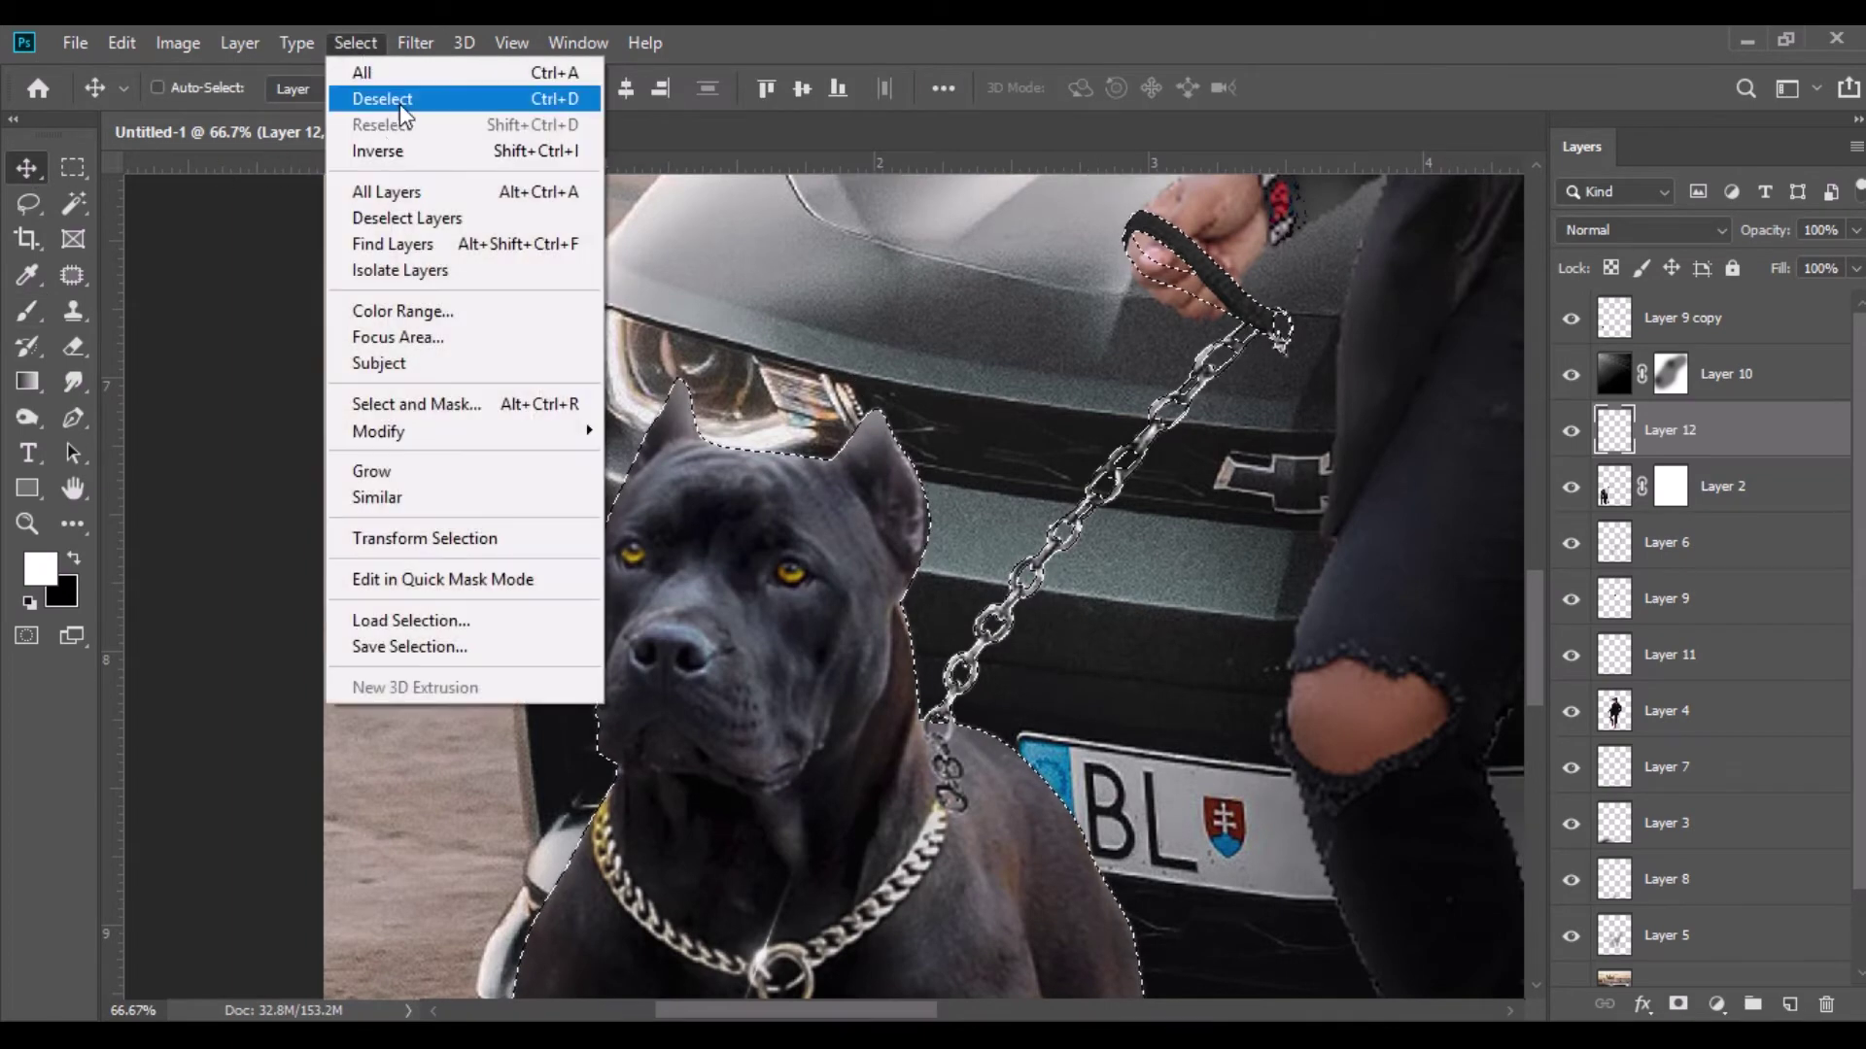
pyautogui.click(389, 99)
pyautogui.hotkey('ctrl', '-')
pyautogui.hotkey('ctrl', '-')
pyautogui.hotkey('ctrl', '-')
pyautogui.hotkey('ctrl', '-')
pyautogui.hotkey('ctrl', '-')
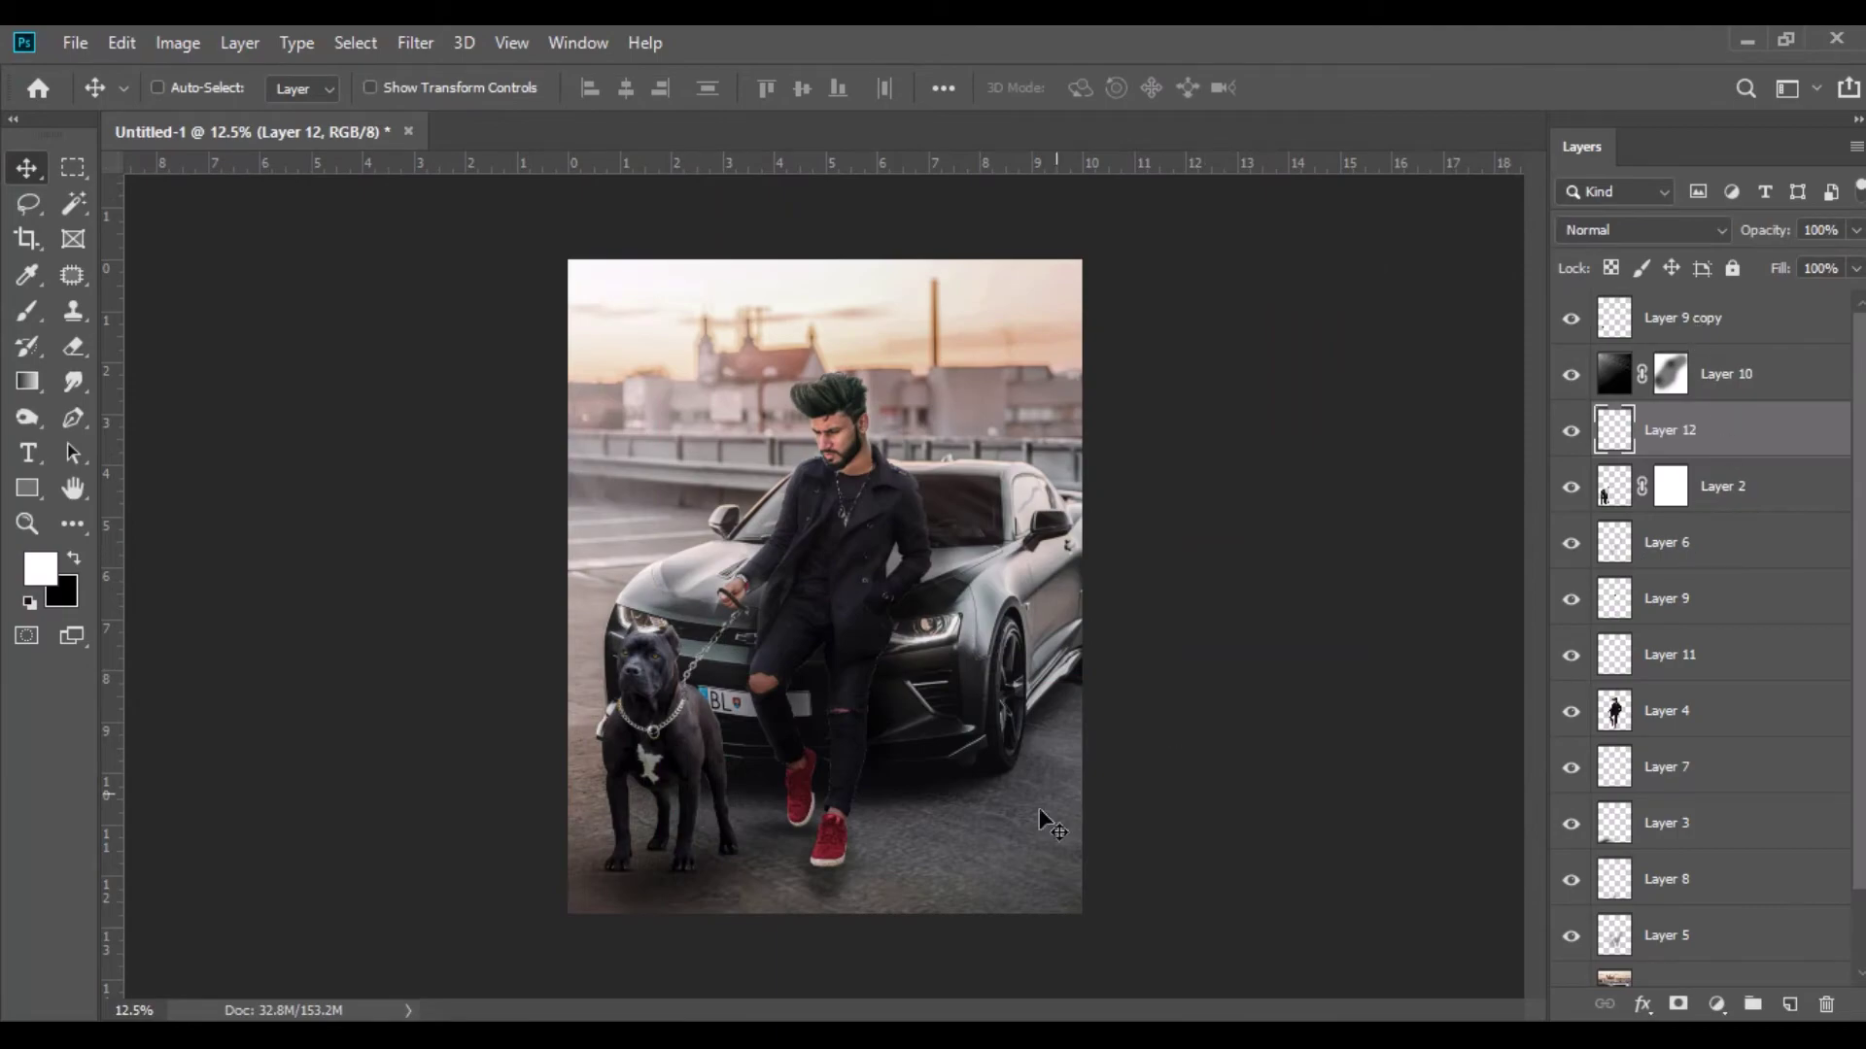
# Open the smoke image maxresdefault (1).jpg, unlock its background and copy it into the composite over the man's legs.
pyautogui.hotkey('alt', 'Tab')
pyautogui.moveTo(750, 292); pyautogui.dragTo(717, 134)
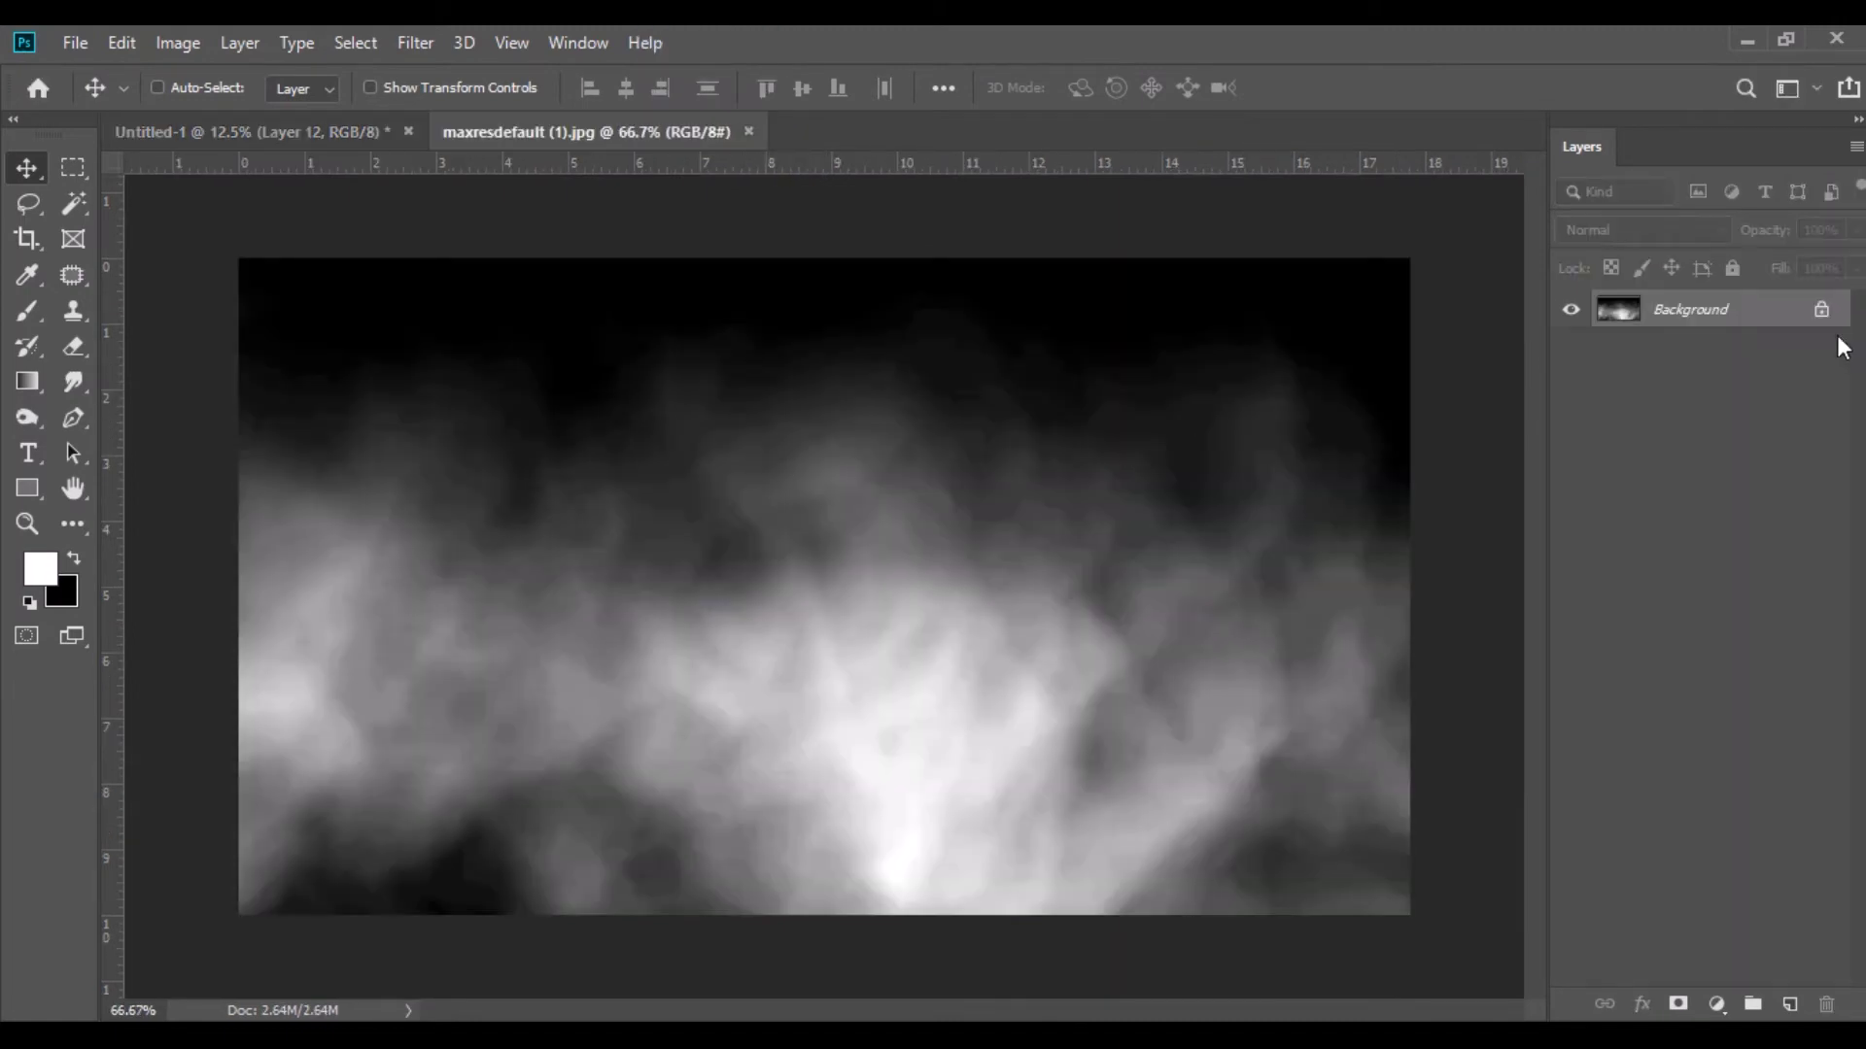
pyautogui.click(1821, 309)
pyautogui.moveTo(987, 554); pyautogui.dragTo(878, 775)
# Stretch the smoke layer to about 234% width and 212% height so it spans the lower part of the picture.
pyautogui.click(241, 636)
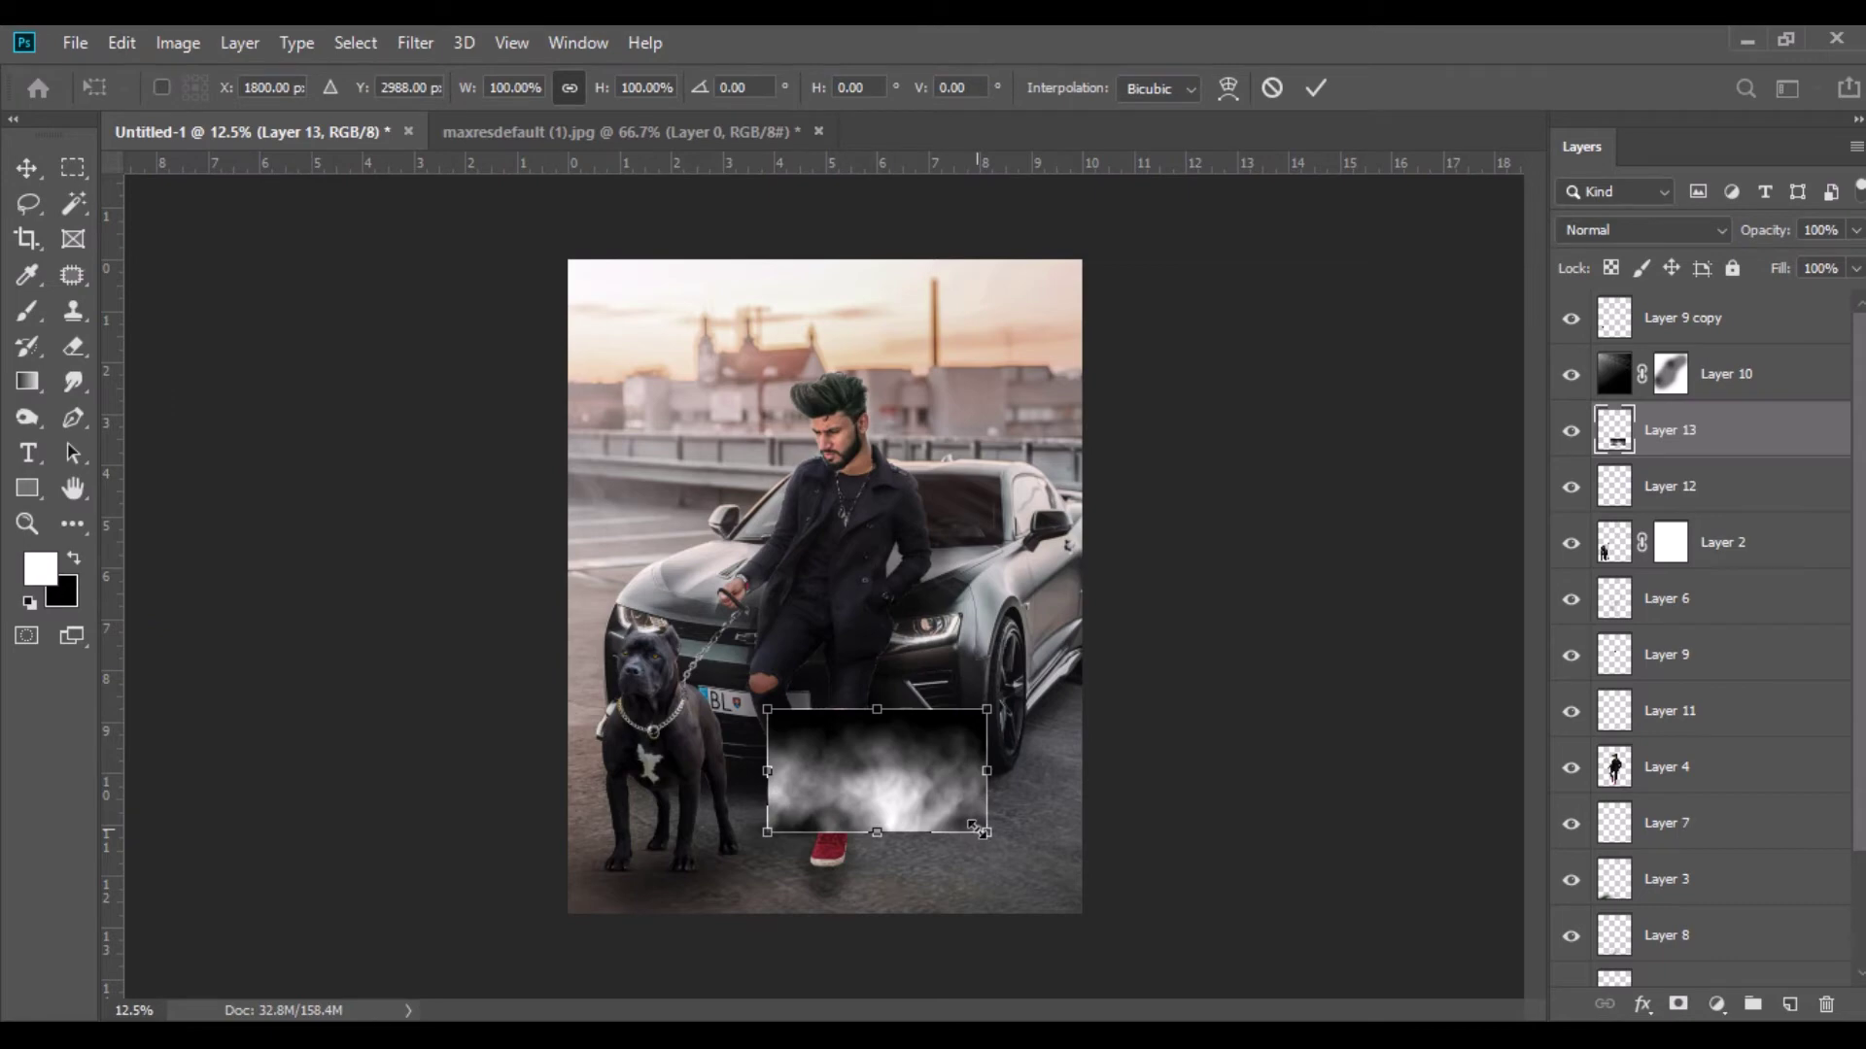
pyautogui.moveTo(980, 829); pyautogui.dragTo(1081, 892)
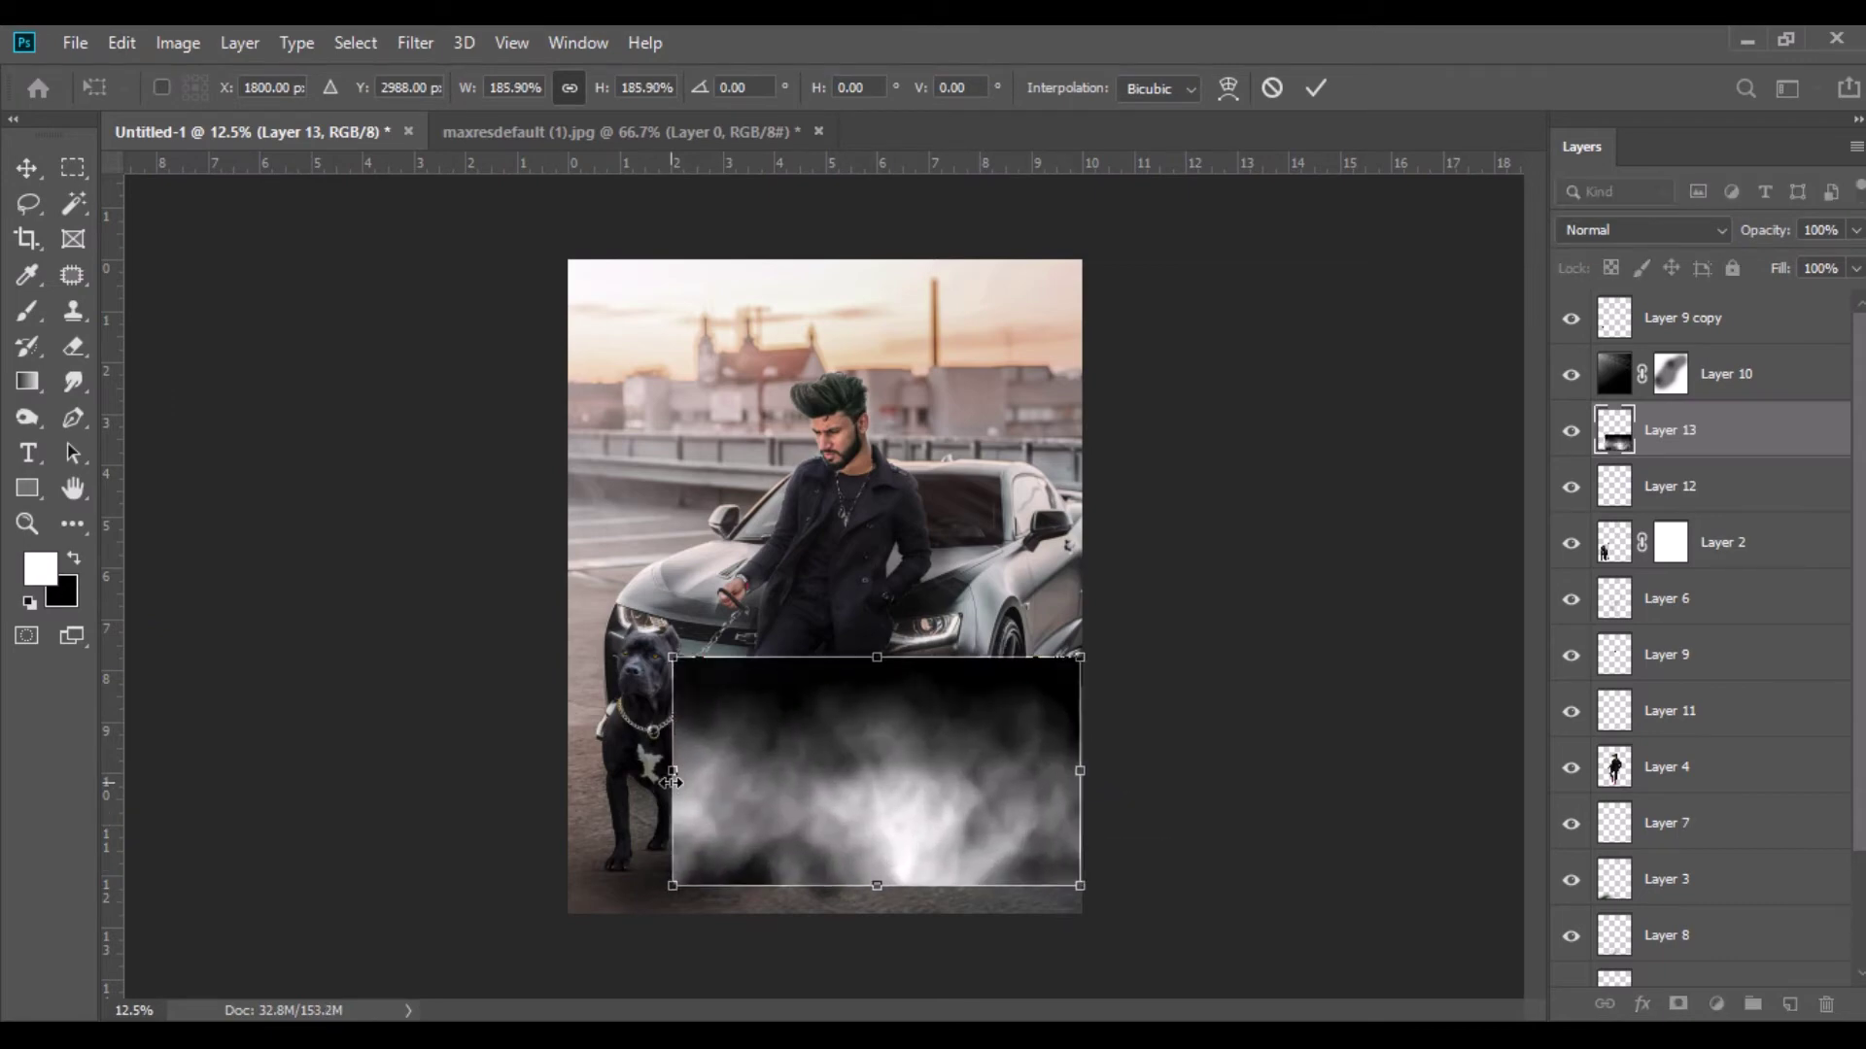
pyautogui.moveTo(675, 774); pyautogui.dragTo(570, 783)
pyautogui.moveTo(823, 886); pyautogui.dragTo(824, 914)
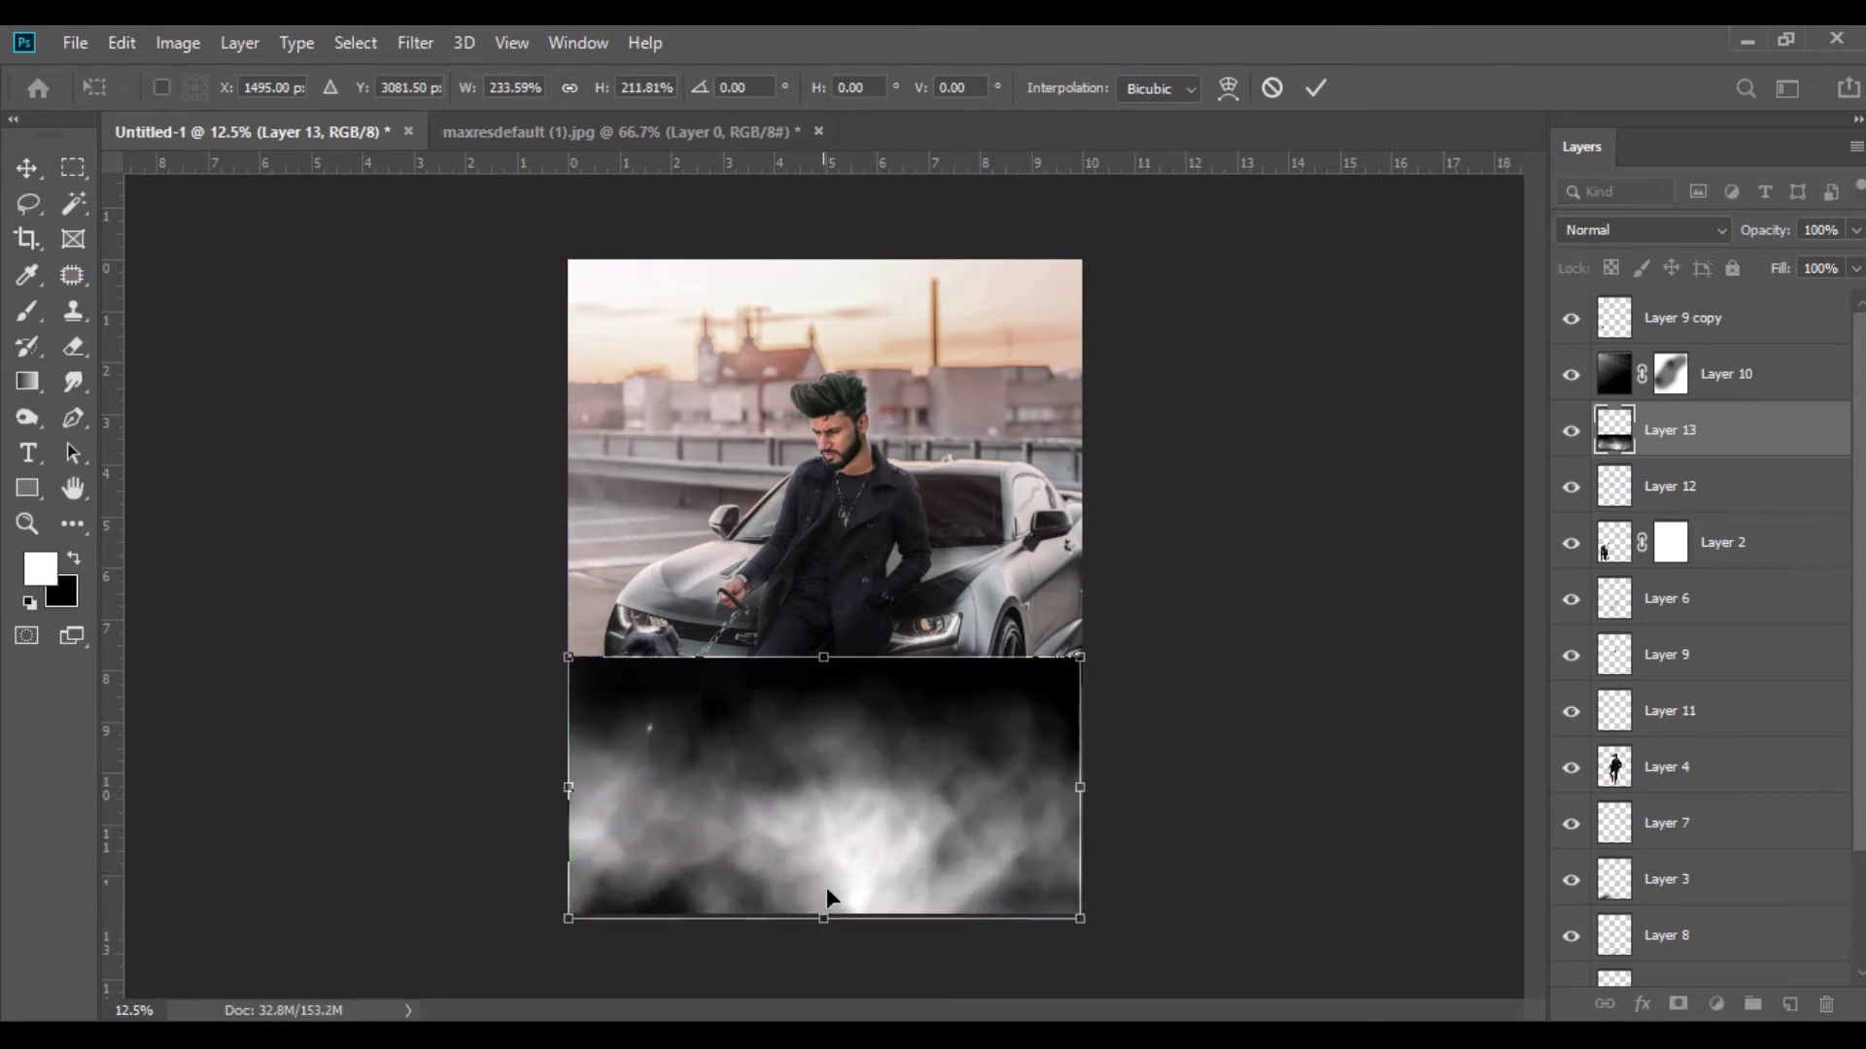
pyautogui.click(26, 167)
# Set the smoke layer's blend mode to Screen and its opacity to 38%.
pyautogui.click(1642, 229)
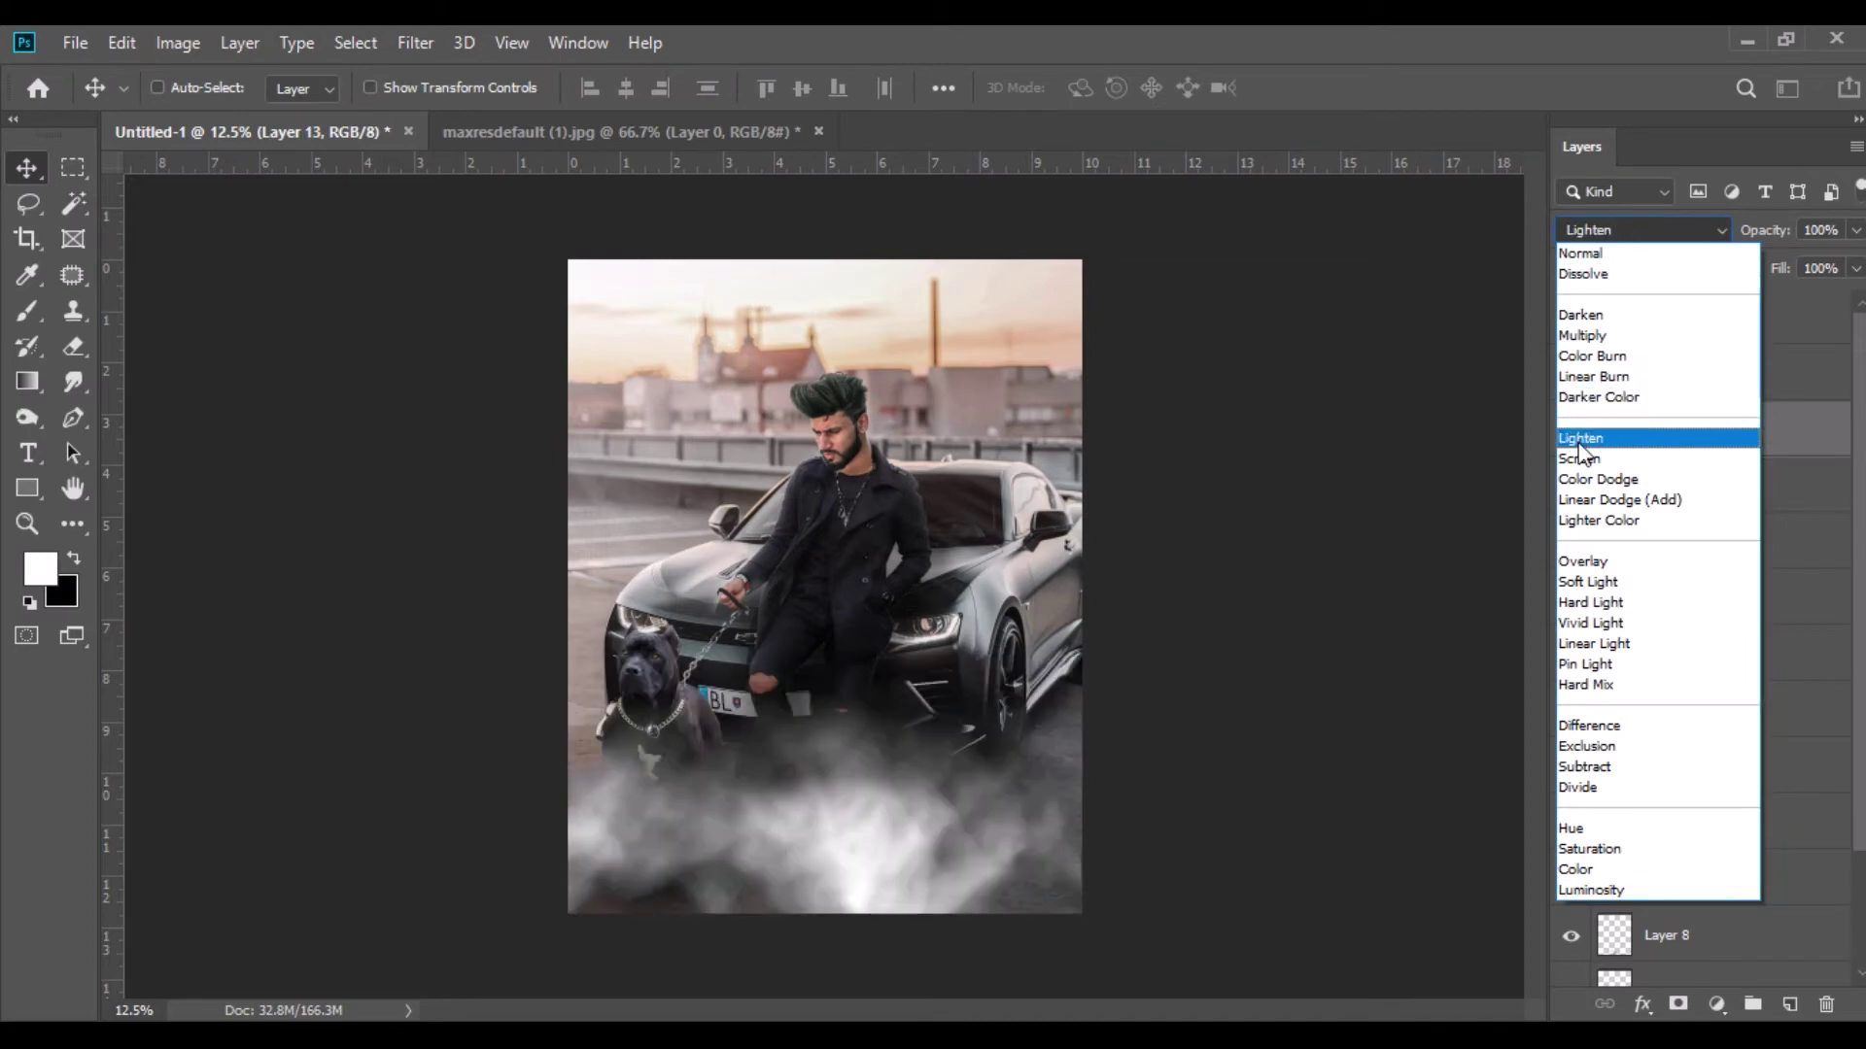
pyautogui.click(1581, 460)
pyautogui.click(1856, 231)
pyautogui.moveTo(1857, 260); pyautogui.dragTo(1775, 268)
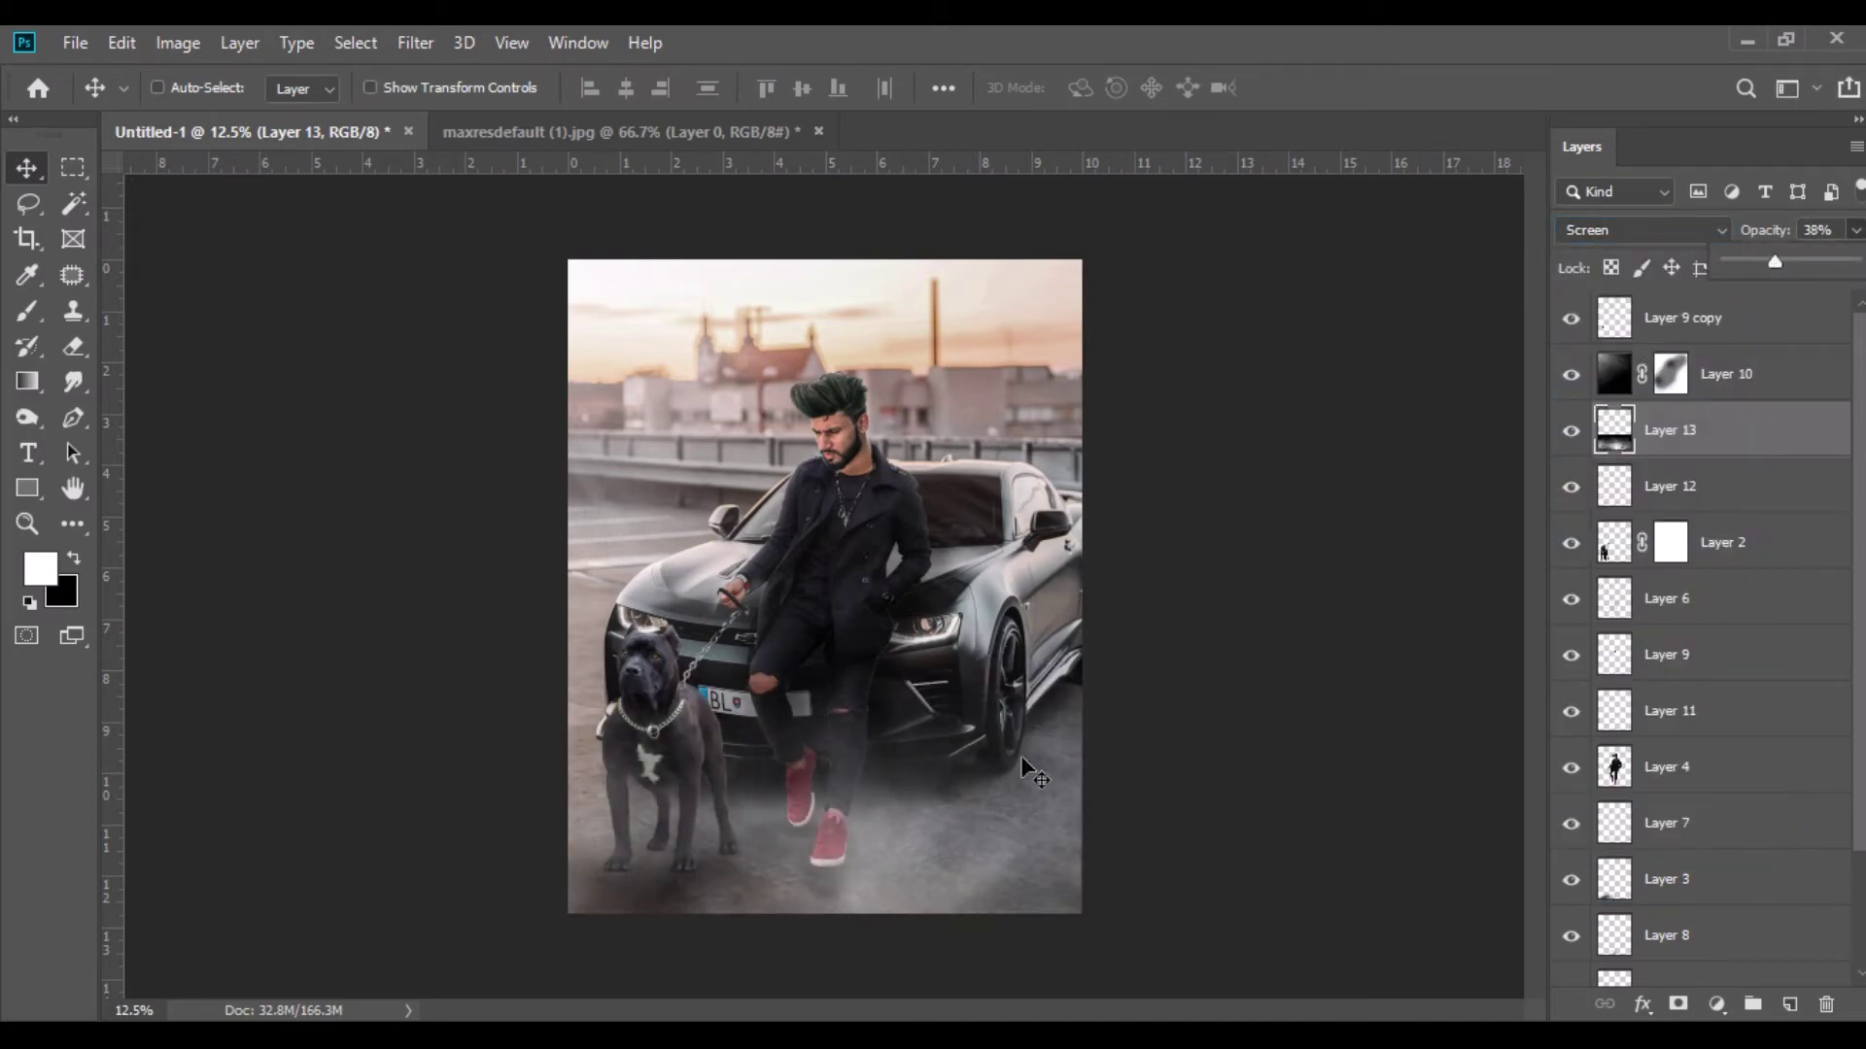
# Duplicate the smoke layer, place the copy directly beneath Layer 4 and shift it up behind the man over the car.
pyautogui.moveTo(902, 837); pyautogui.dragTo(927, 591)
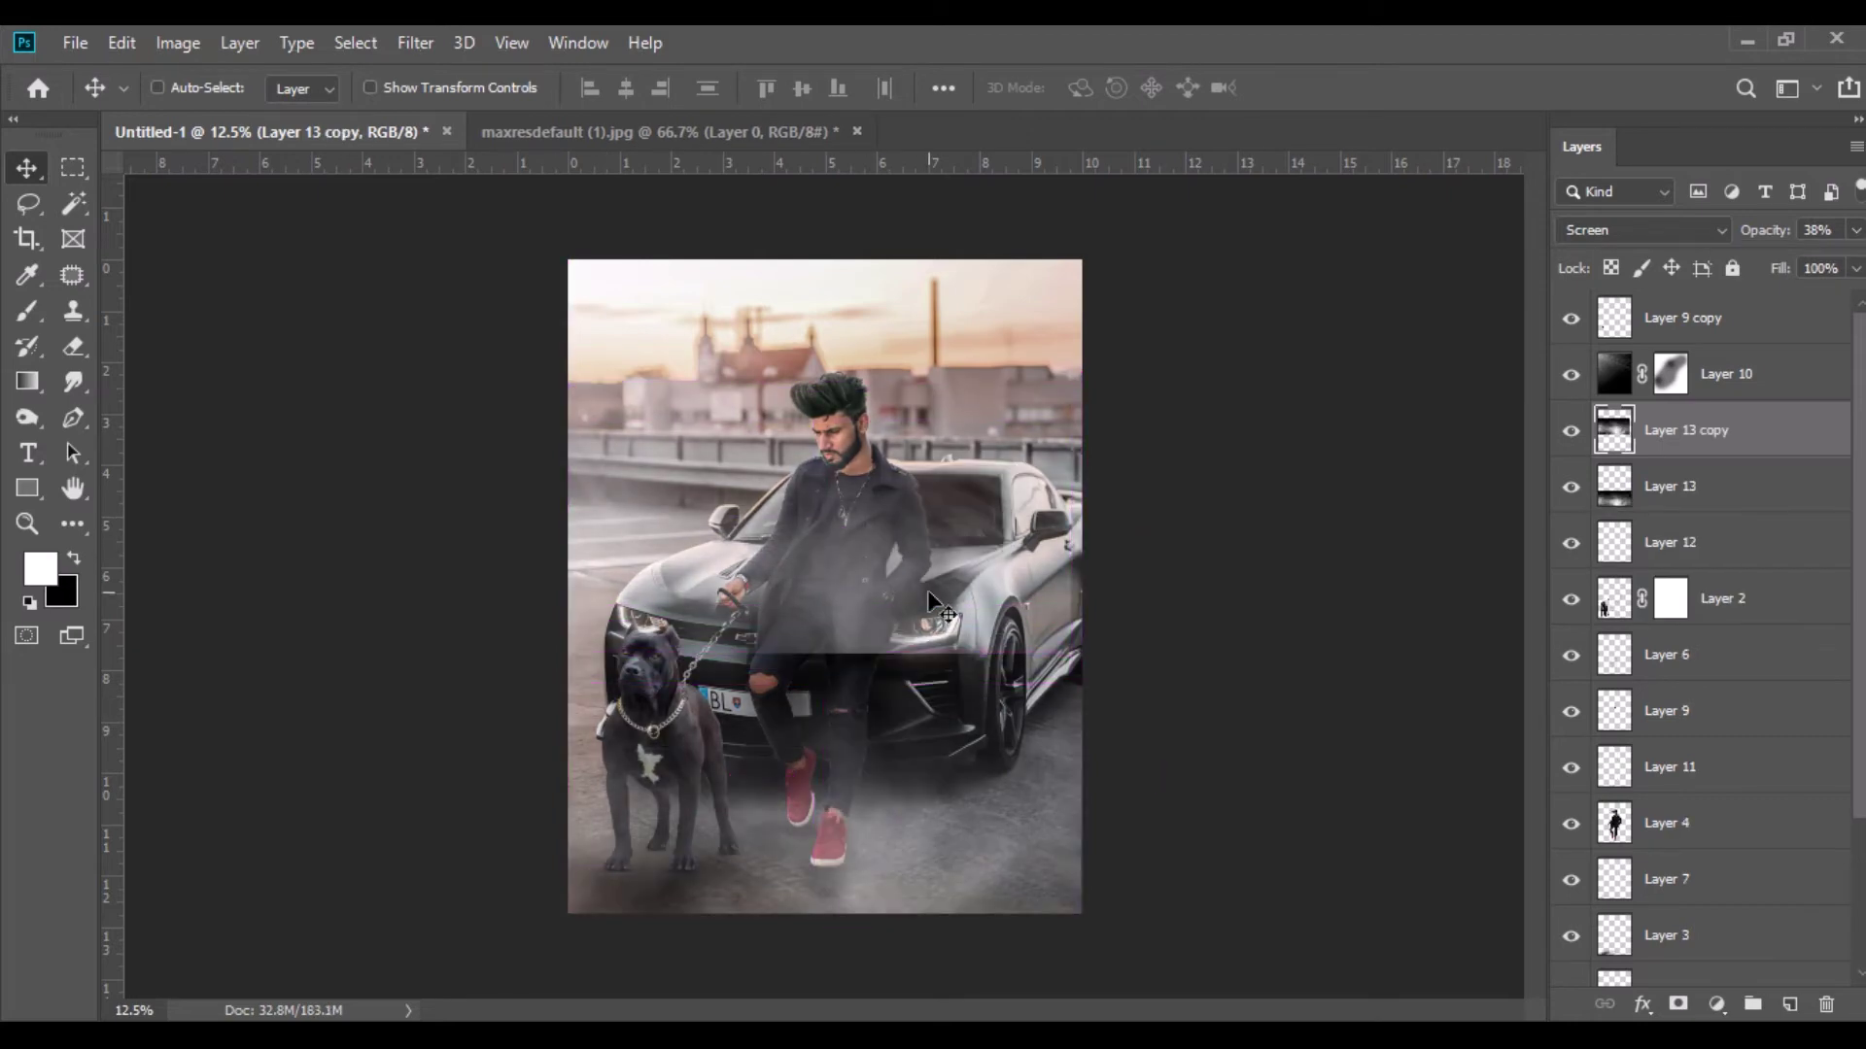
pyautogui.moveTo(1695, 447); pyautogui.dragTo(1700, 853)
pyautogui.moveTo(971, 627); pyautogui.dragTo(1006, 516)
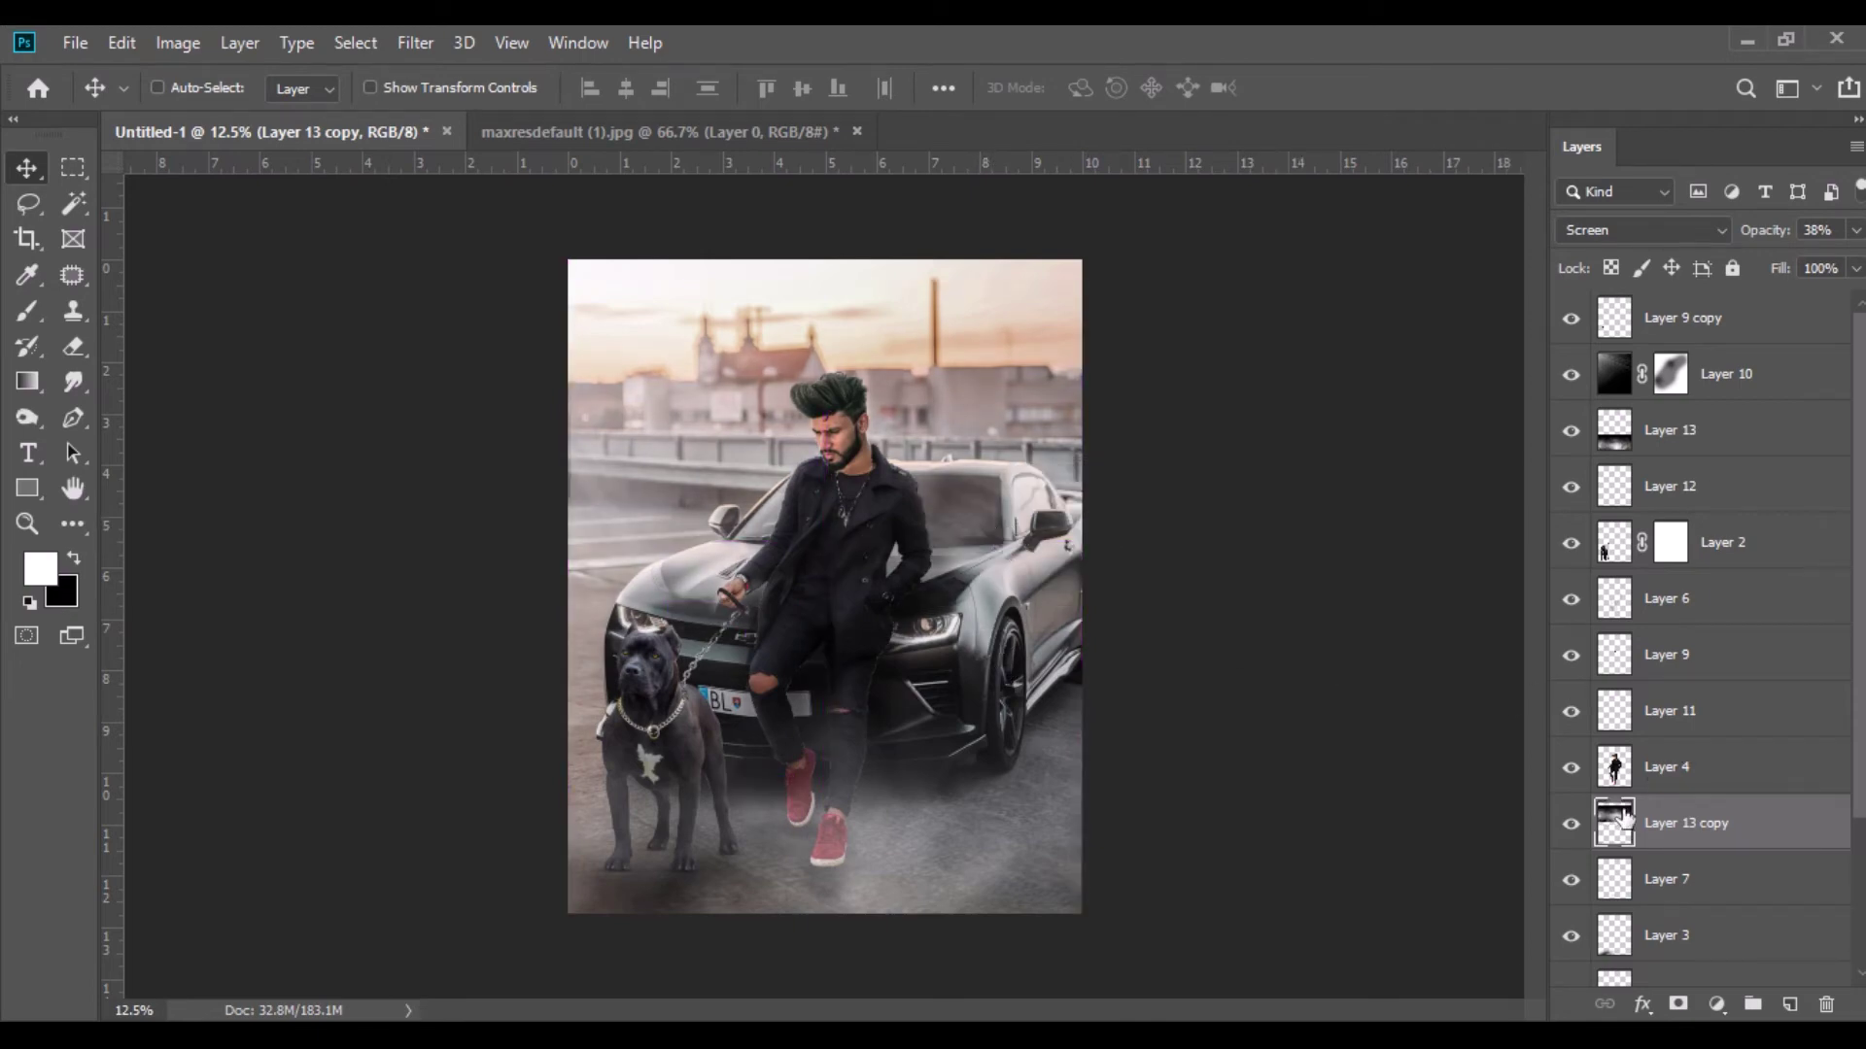
# Add a black-to-transparent linear Gradient Fill at 90° and 100% scale above Layer 9 copy, then compare it off and on.
pyautogui.click(1703, 316)
pyautogui.click(82, 562)
pyautogui.click(1718, 1003)
pyautogui.click(1729, 541)
pyautogui.moveTo(904, 757)
pyautogui.mouseDown()
pyautogui.moveTo(899, 821)
pyautogui.moveTo(904, 748)
pyautogui.mouseUp()
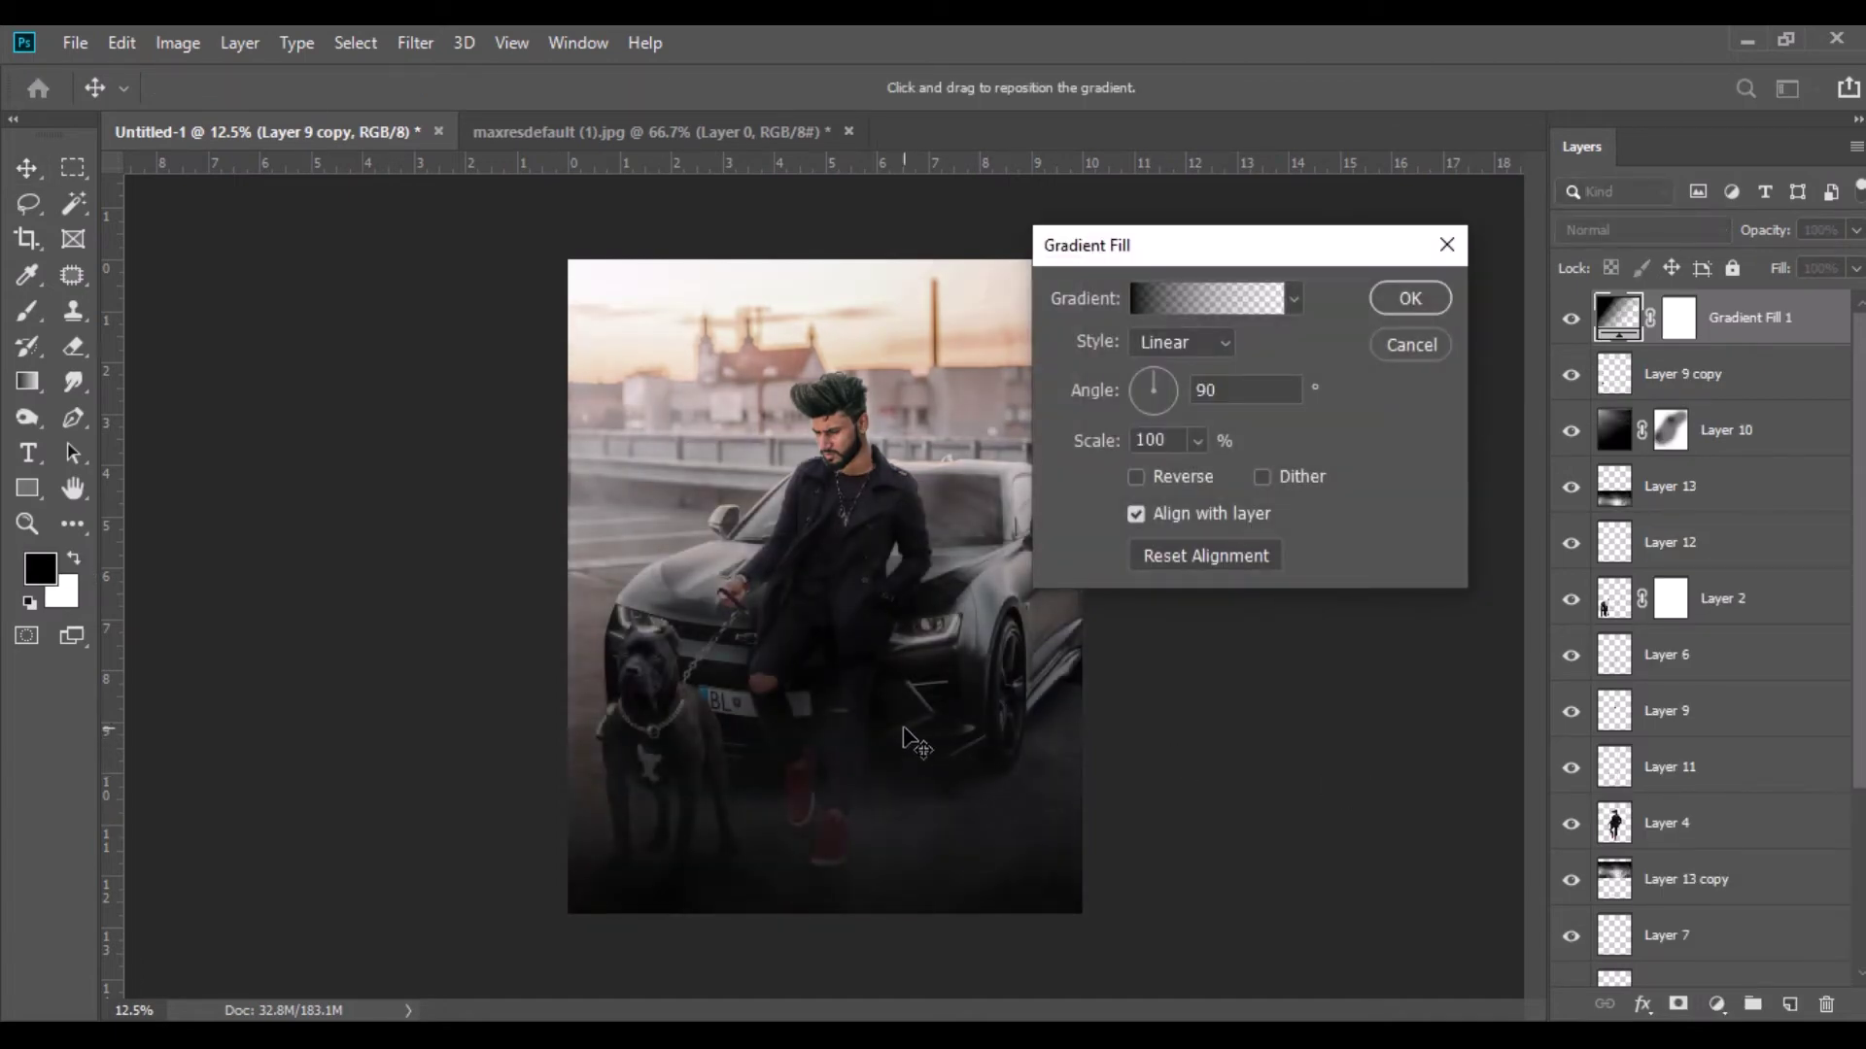
pyautogui.click(1408, 299)
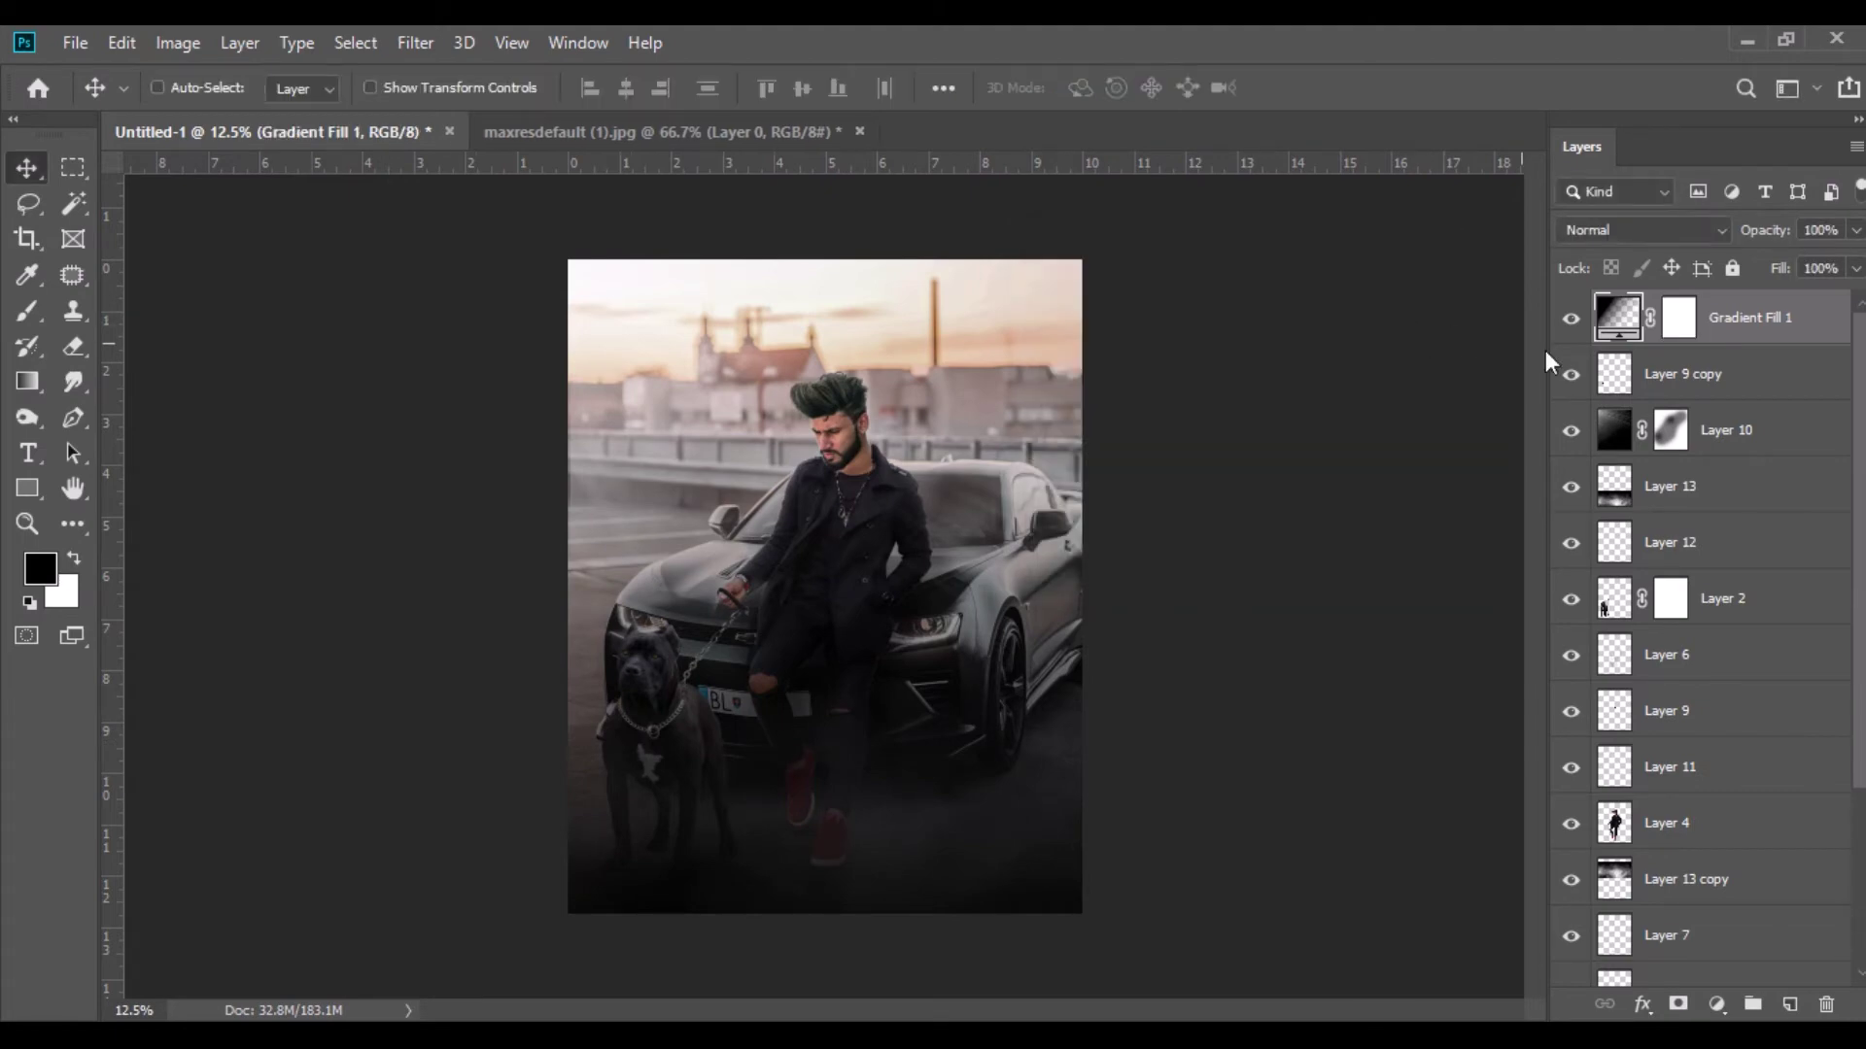
pyautogui.click(1574, 326)
pyautogui.click(1574, 324)
# Target the gradient fill's mask and set the soft round brush to 432 px at 38% opacity.
pyautogui.click(28, 311)
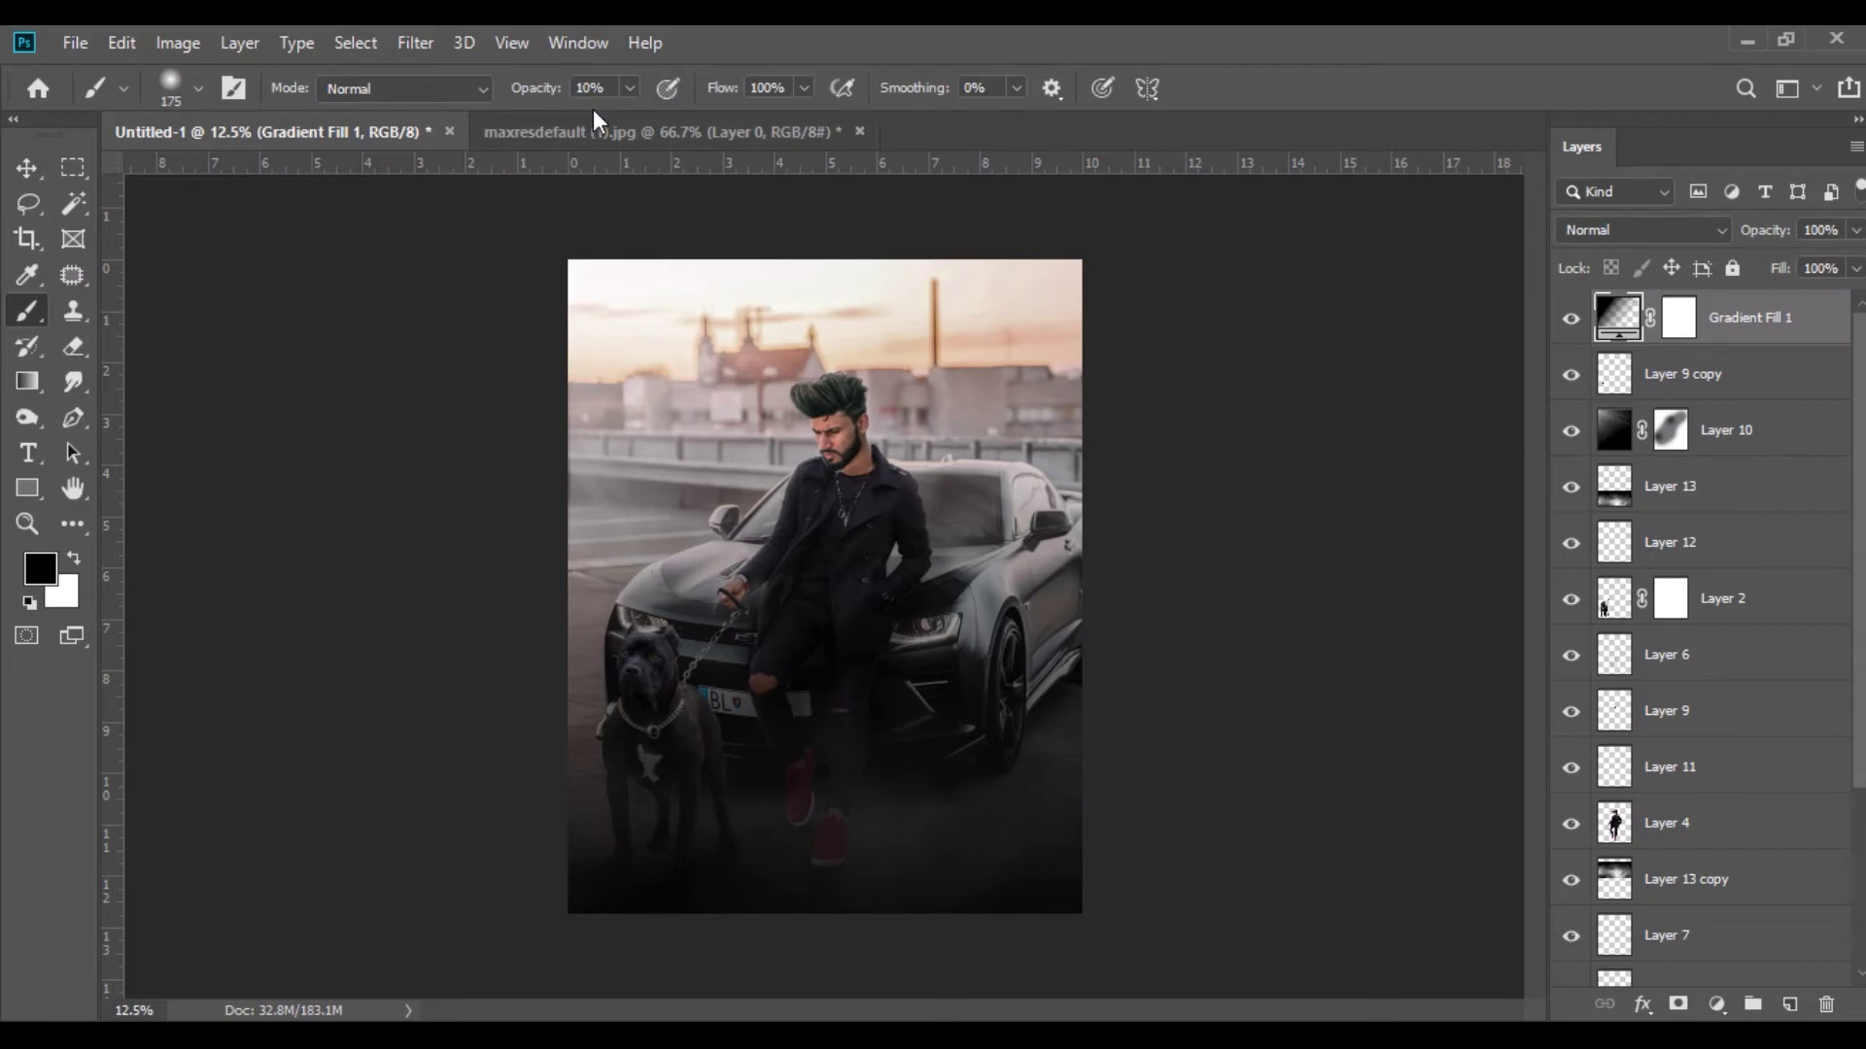
pyautogui.click(630, 87)
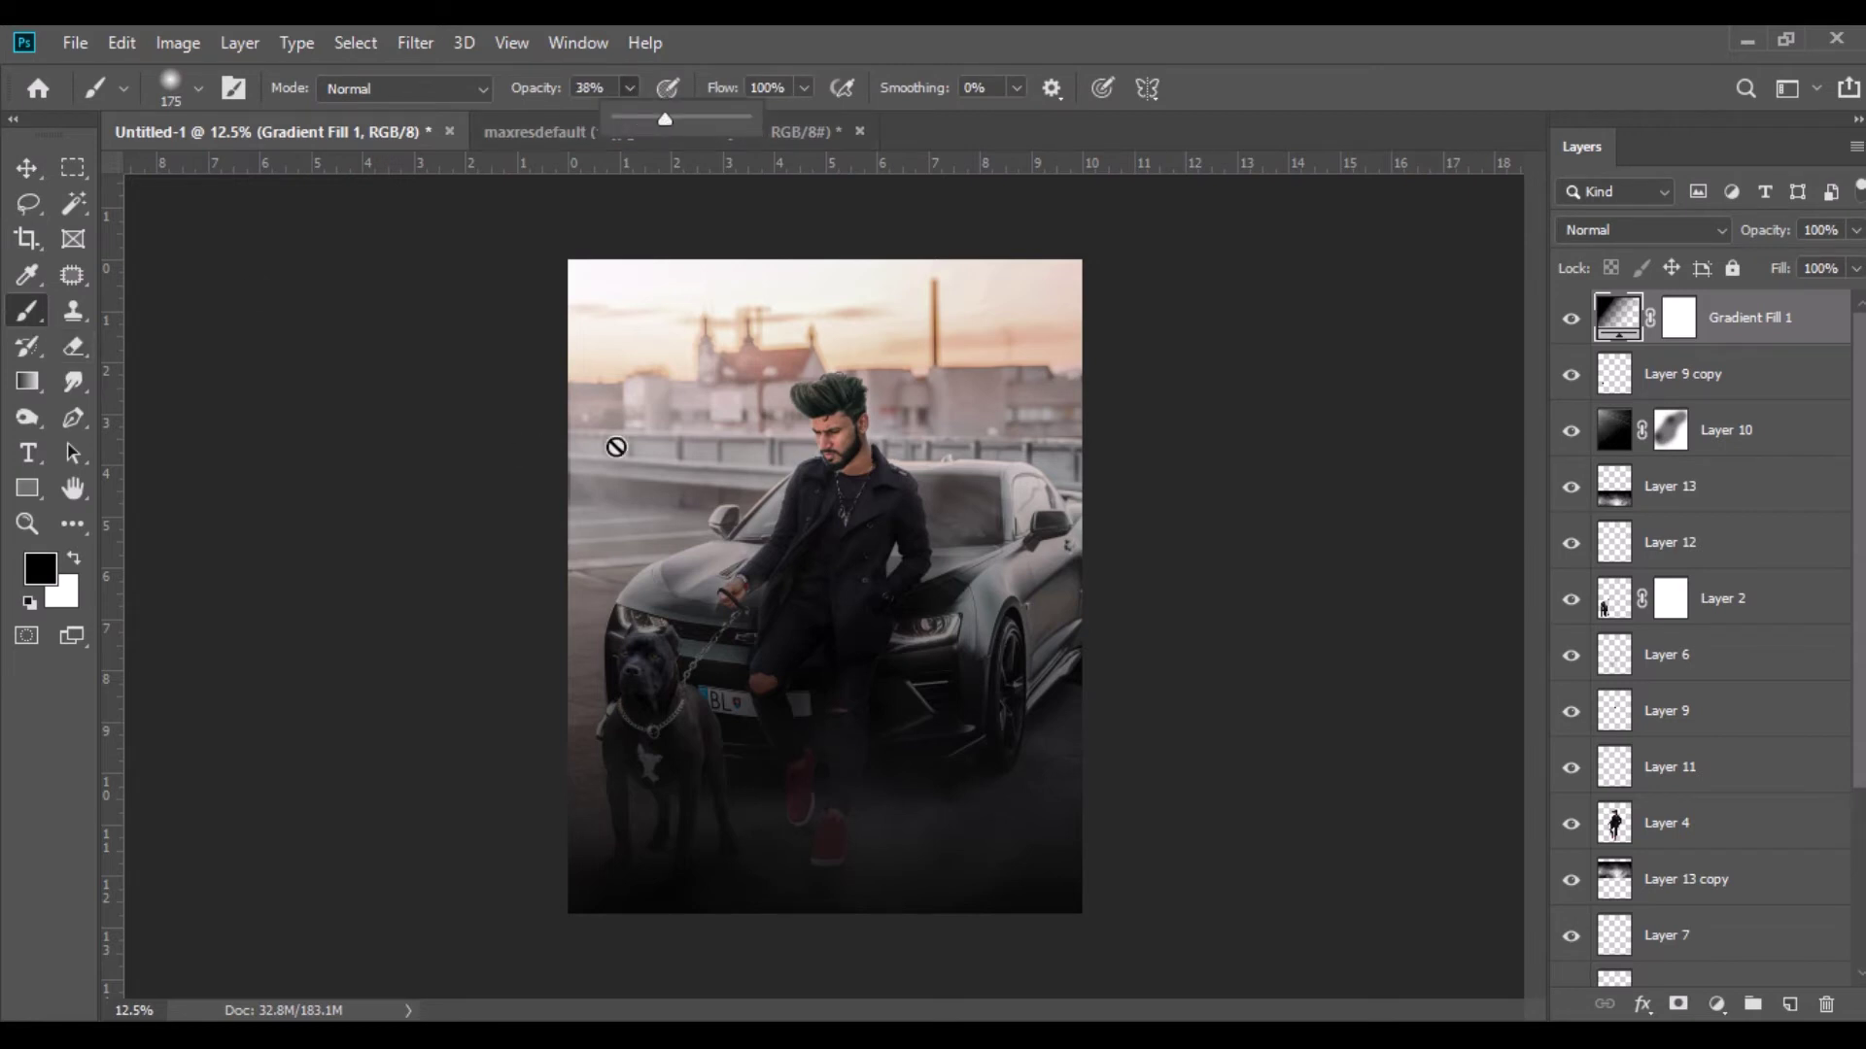
pyautogui.click(1674, 331)
pyautogui.rightClick(991, 537)
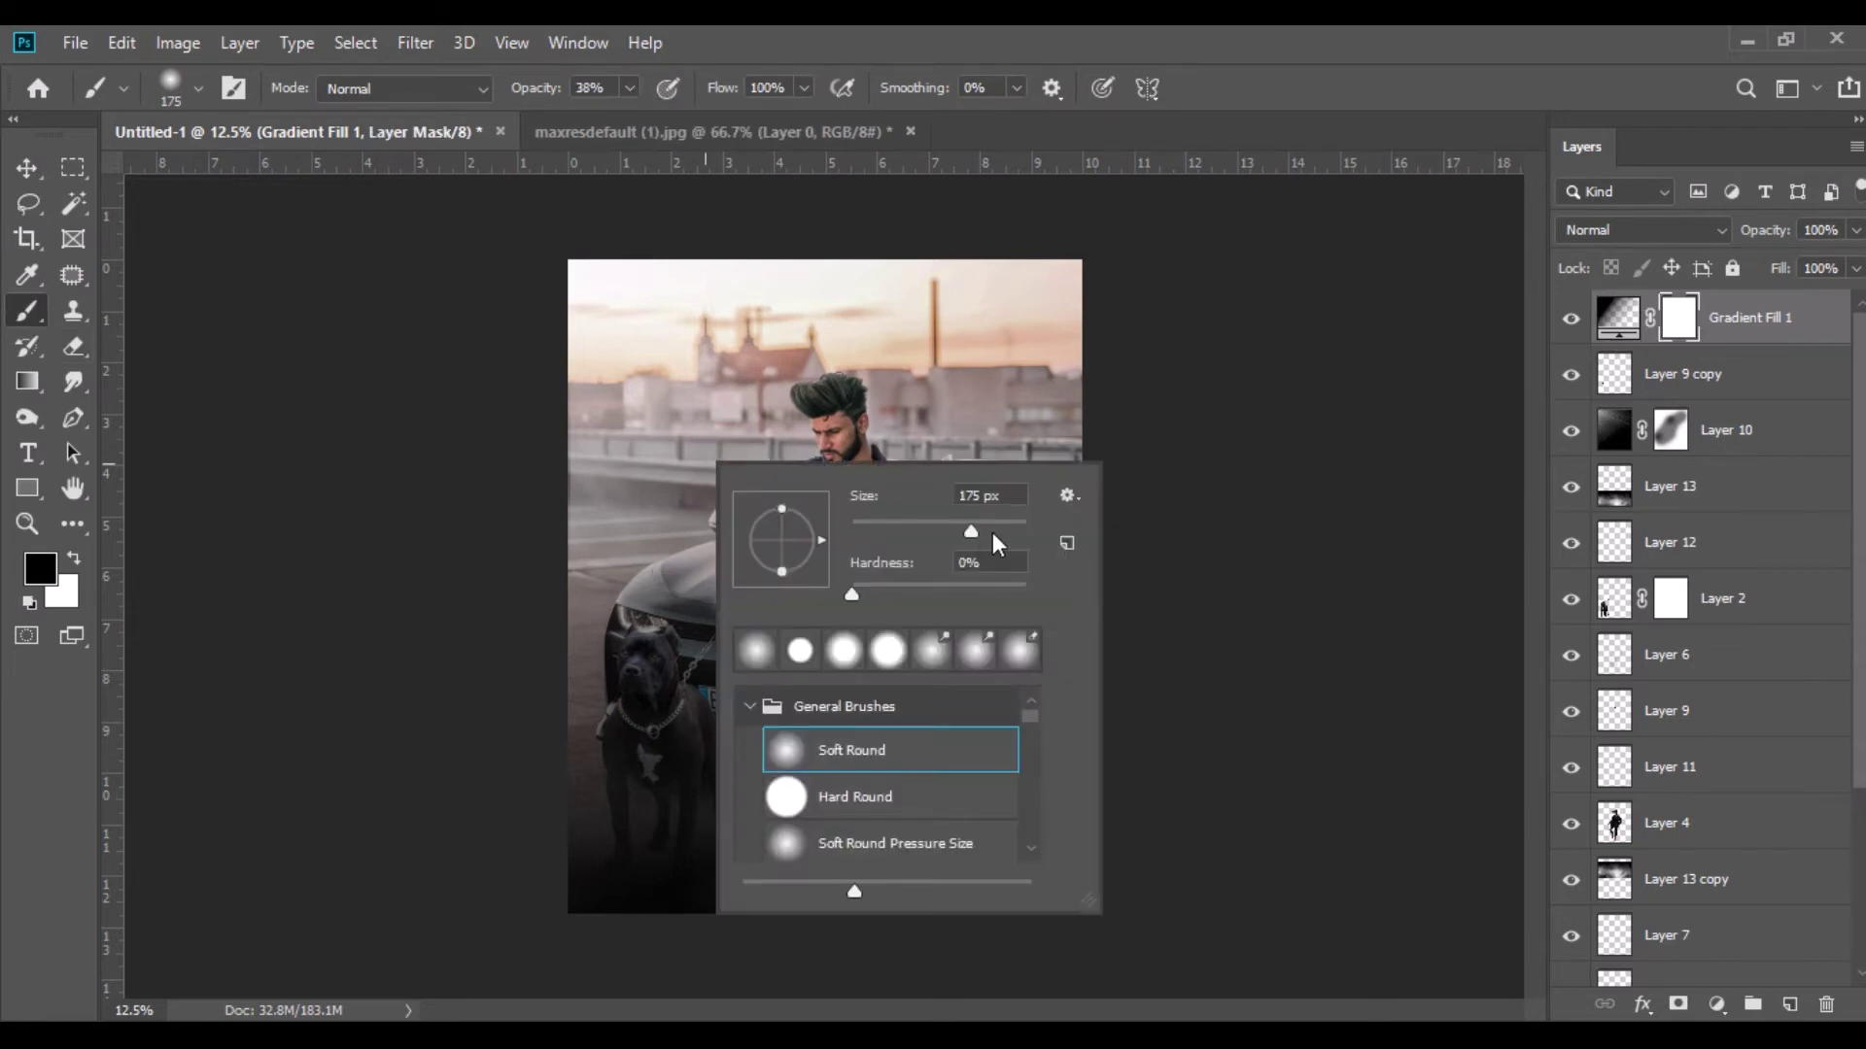
pyautogui.press('Return')
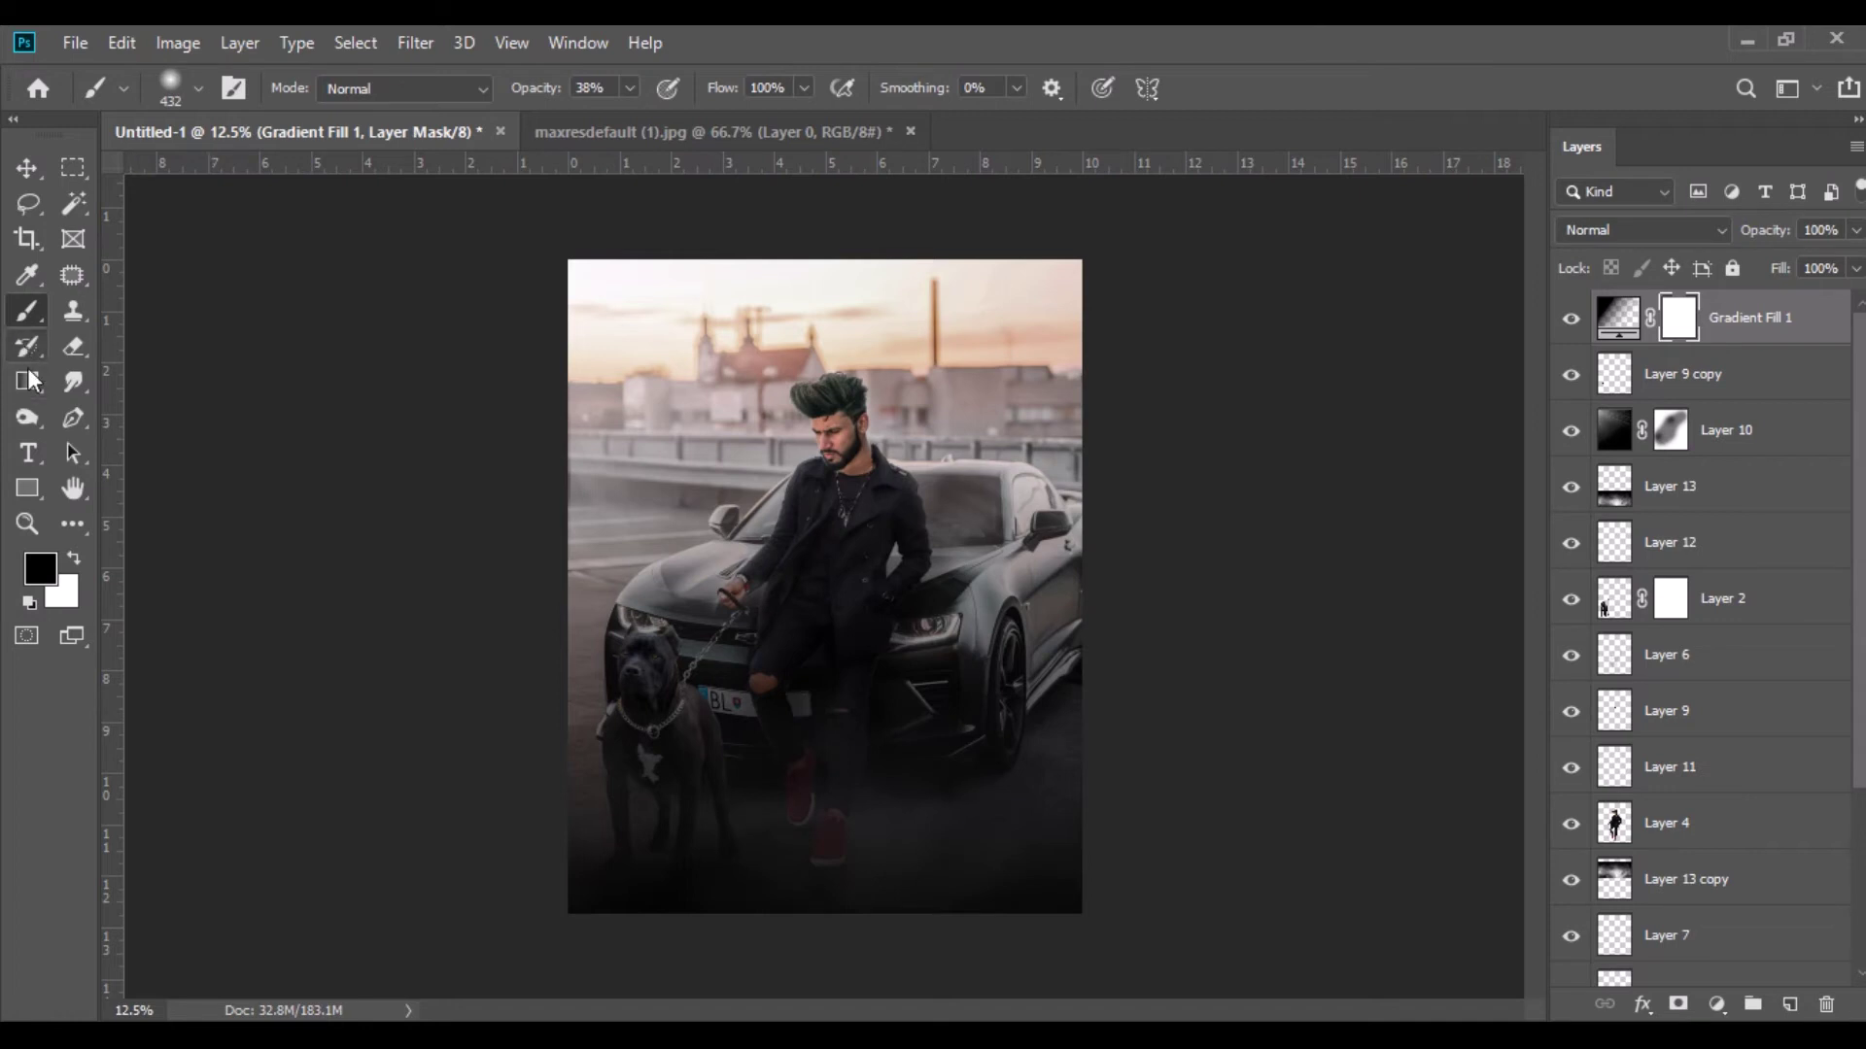
# Fade the upper part of the gradient fill's mask with two downward black linear gradients at 27% opacity.
pyautogui.click(27, 381)
pyautogui.click(806, 96)
pyautogui.moveTo(736, 119); pyautogui.dragTo(715, 119)
pyautogui.moveTo(851, 416); pyautogui.dragTo(832, 779)
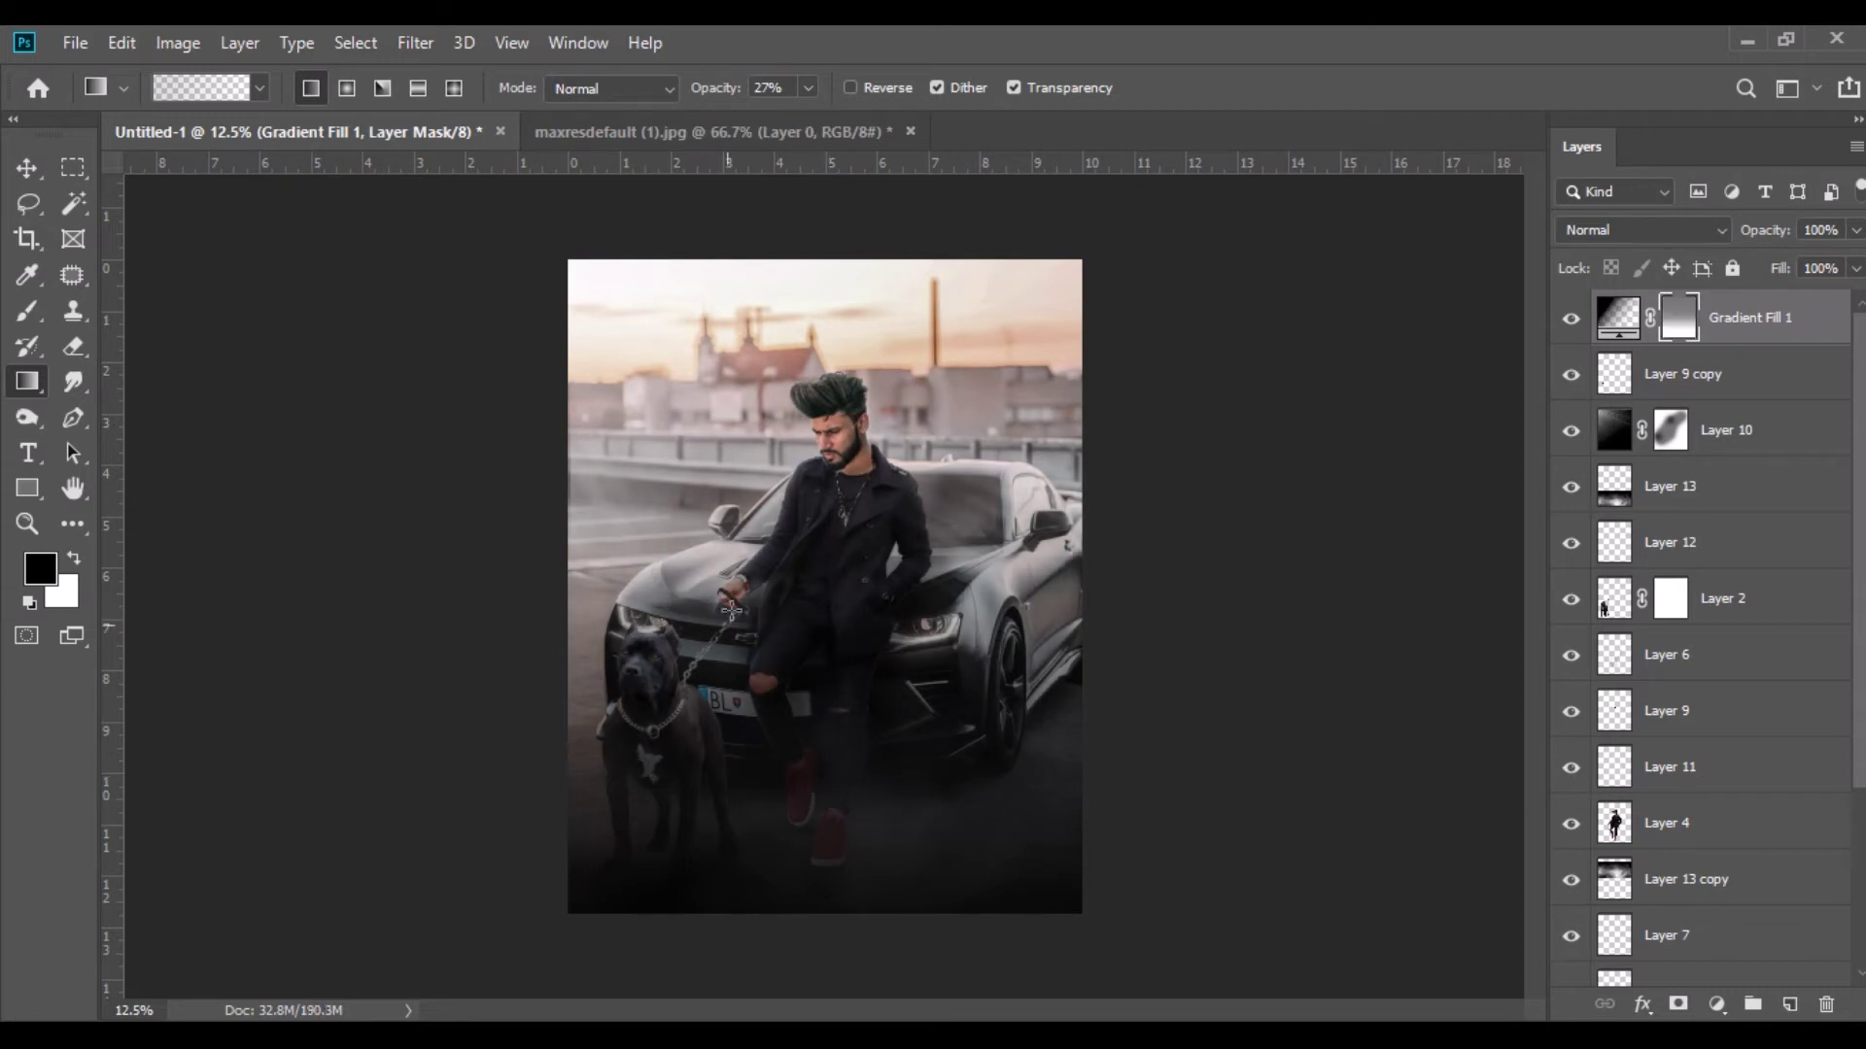
pyautogui.moveTo(855, 519); pyautogui.dragTo(860, 795)
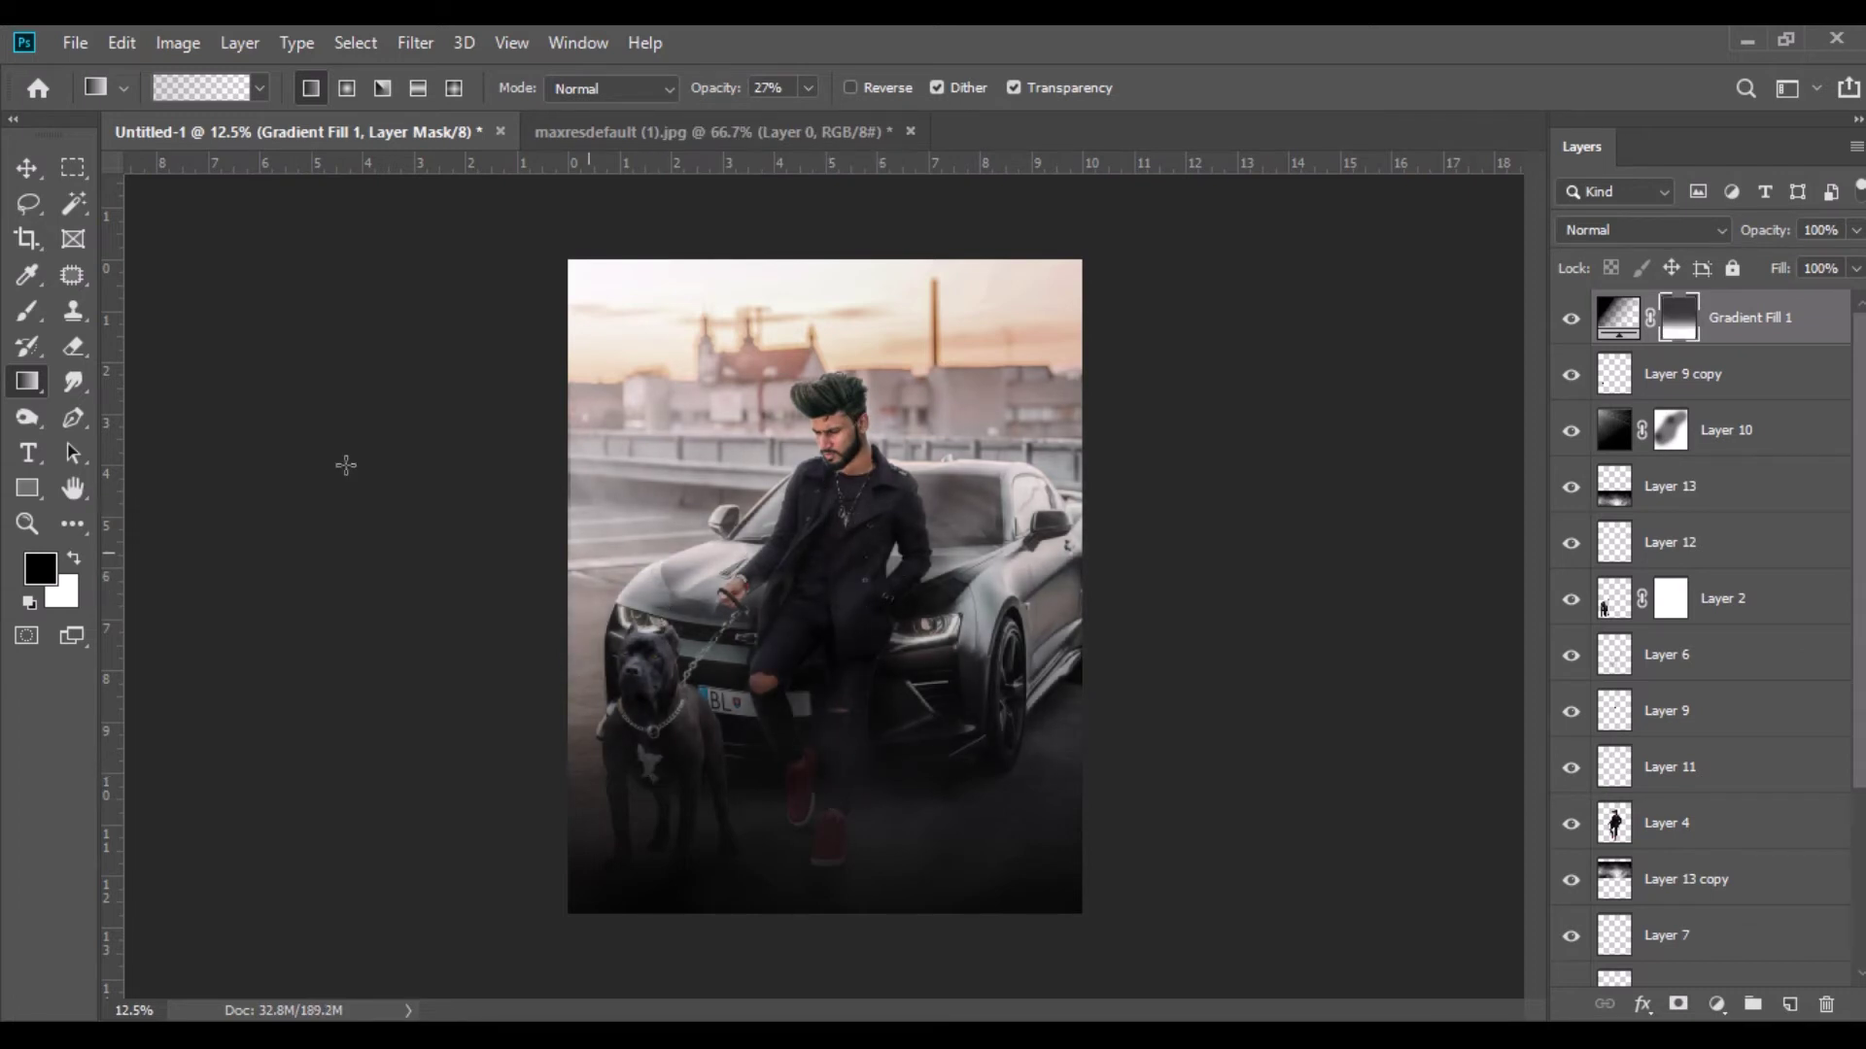
# Close the smoke image maxresdefault (1).jpg without saving its changes.
pyautogui.click(26, 168)
pyautogui.click(821, 136)
pyautogui.click(910, 131)
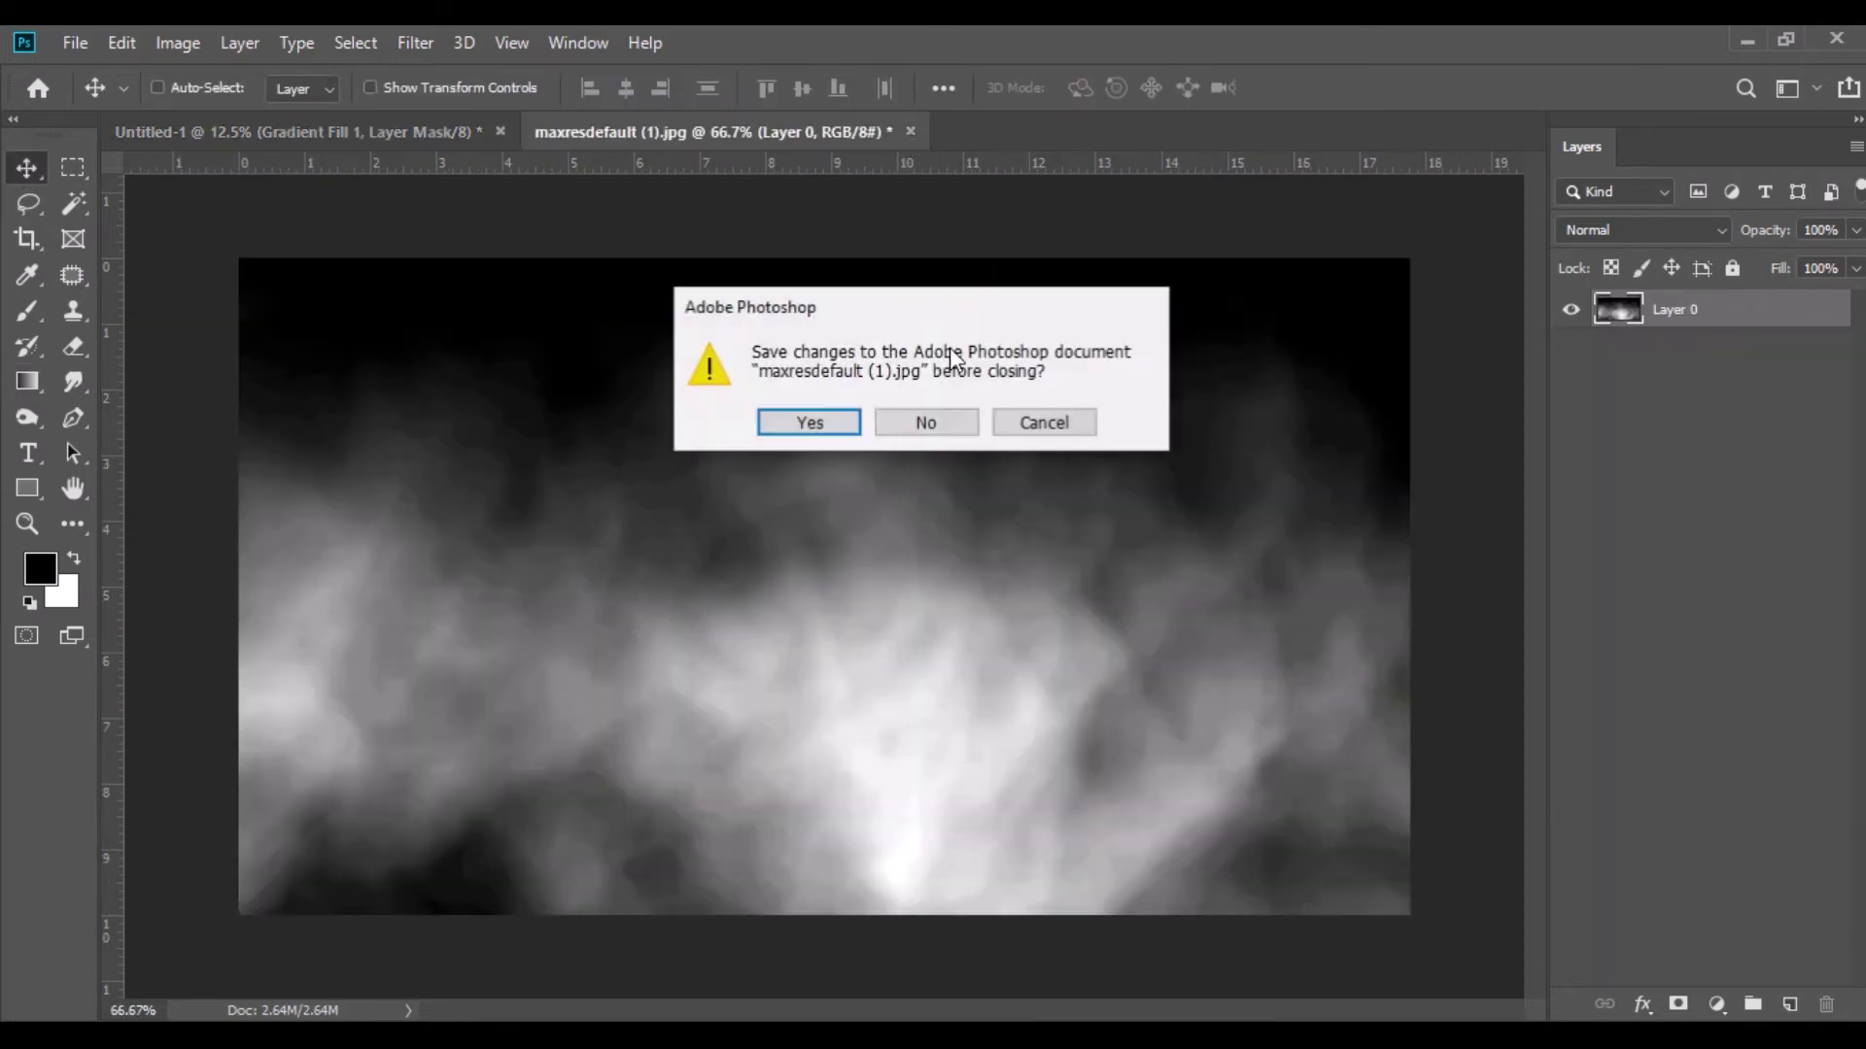
pyautogui.click(973, 424)
# Open white-lens-png.png and convert it from Indexed Color to RGB Color mode.
pyautogui.hotkey('alt', 'Tab')
pyautogui.moveTo(1623, 287); pyautogui.dragTo(756, 142)
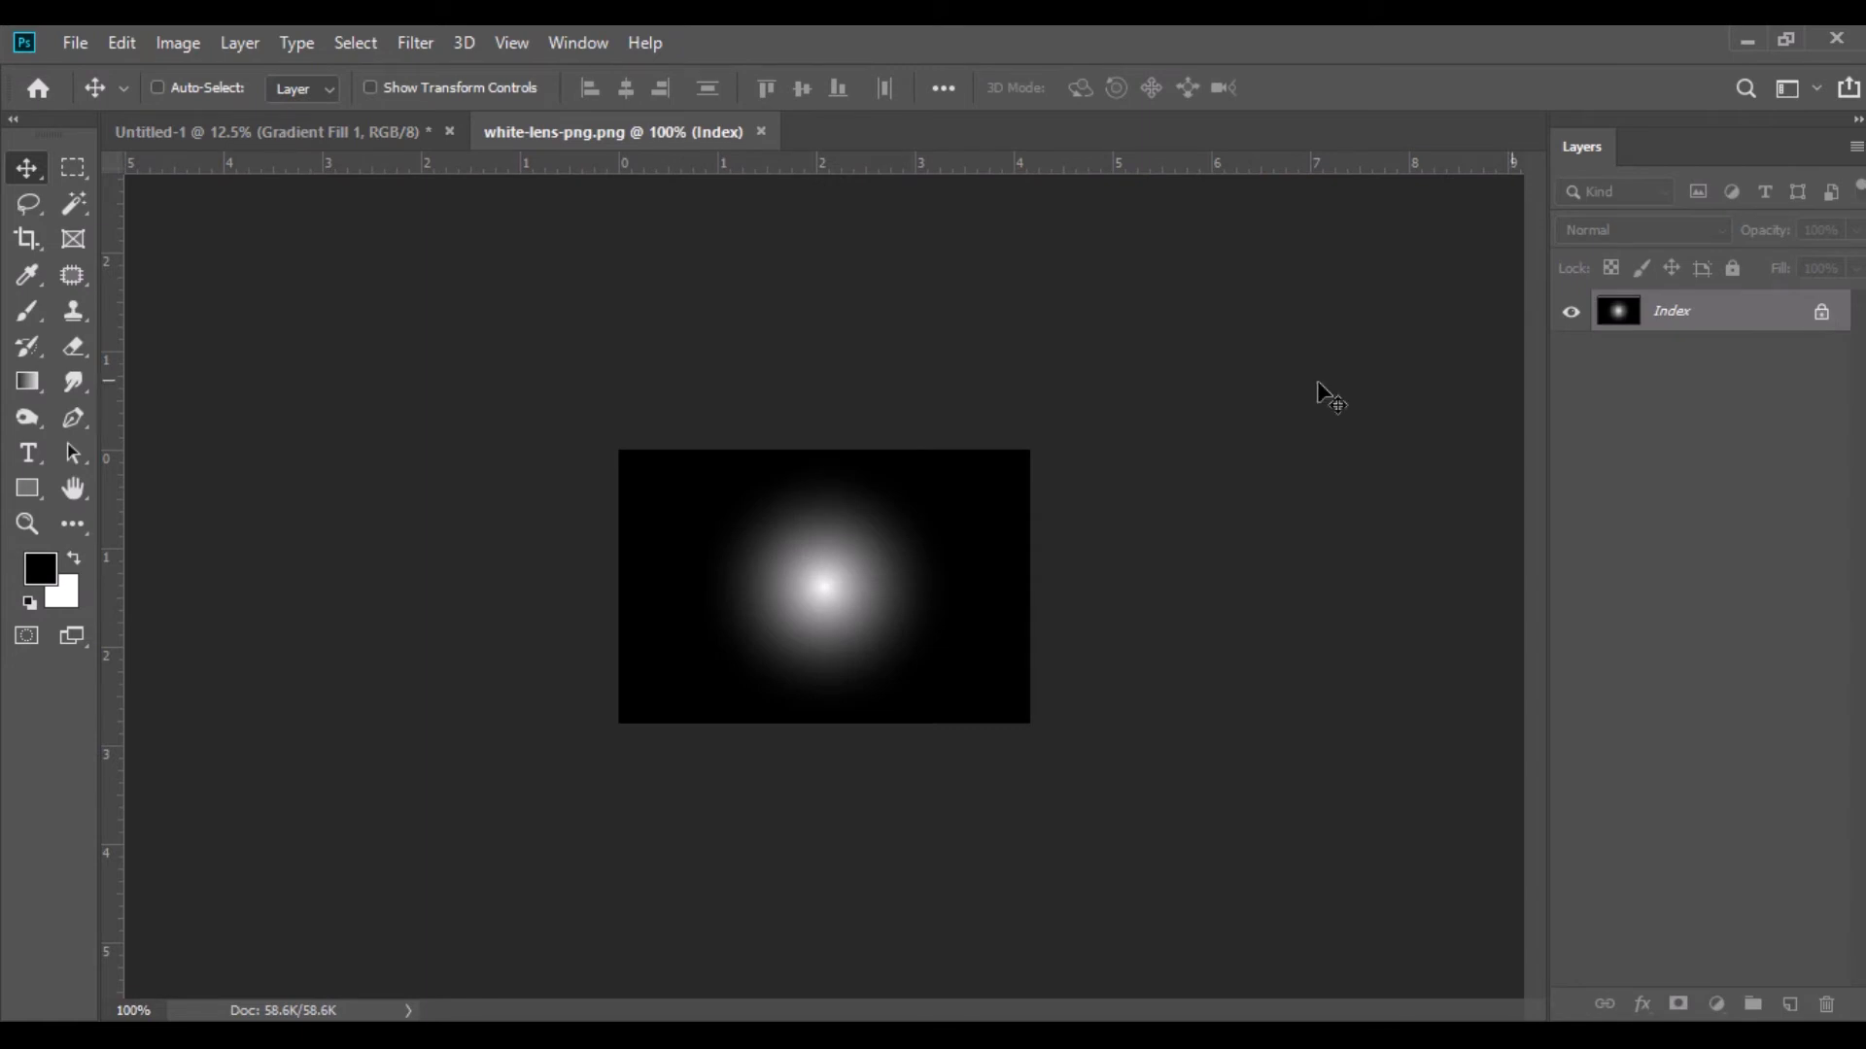
pyautogui.click(178, 43)
pyautogui.moveTo(368, 78)
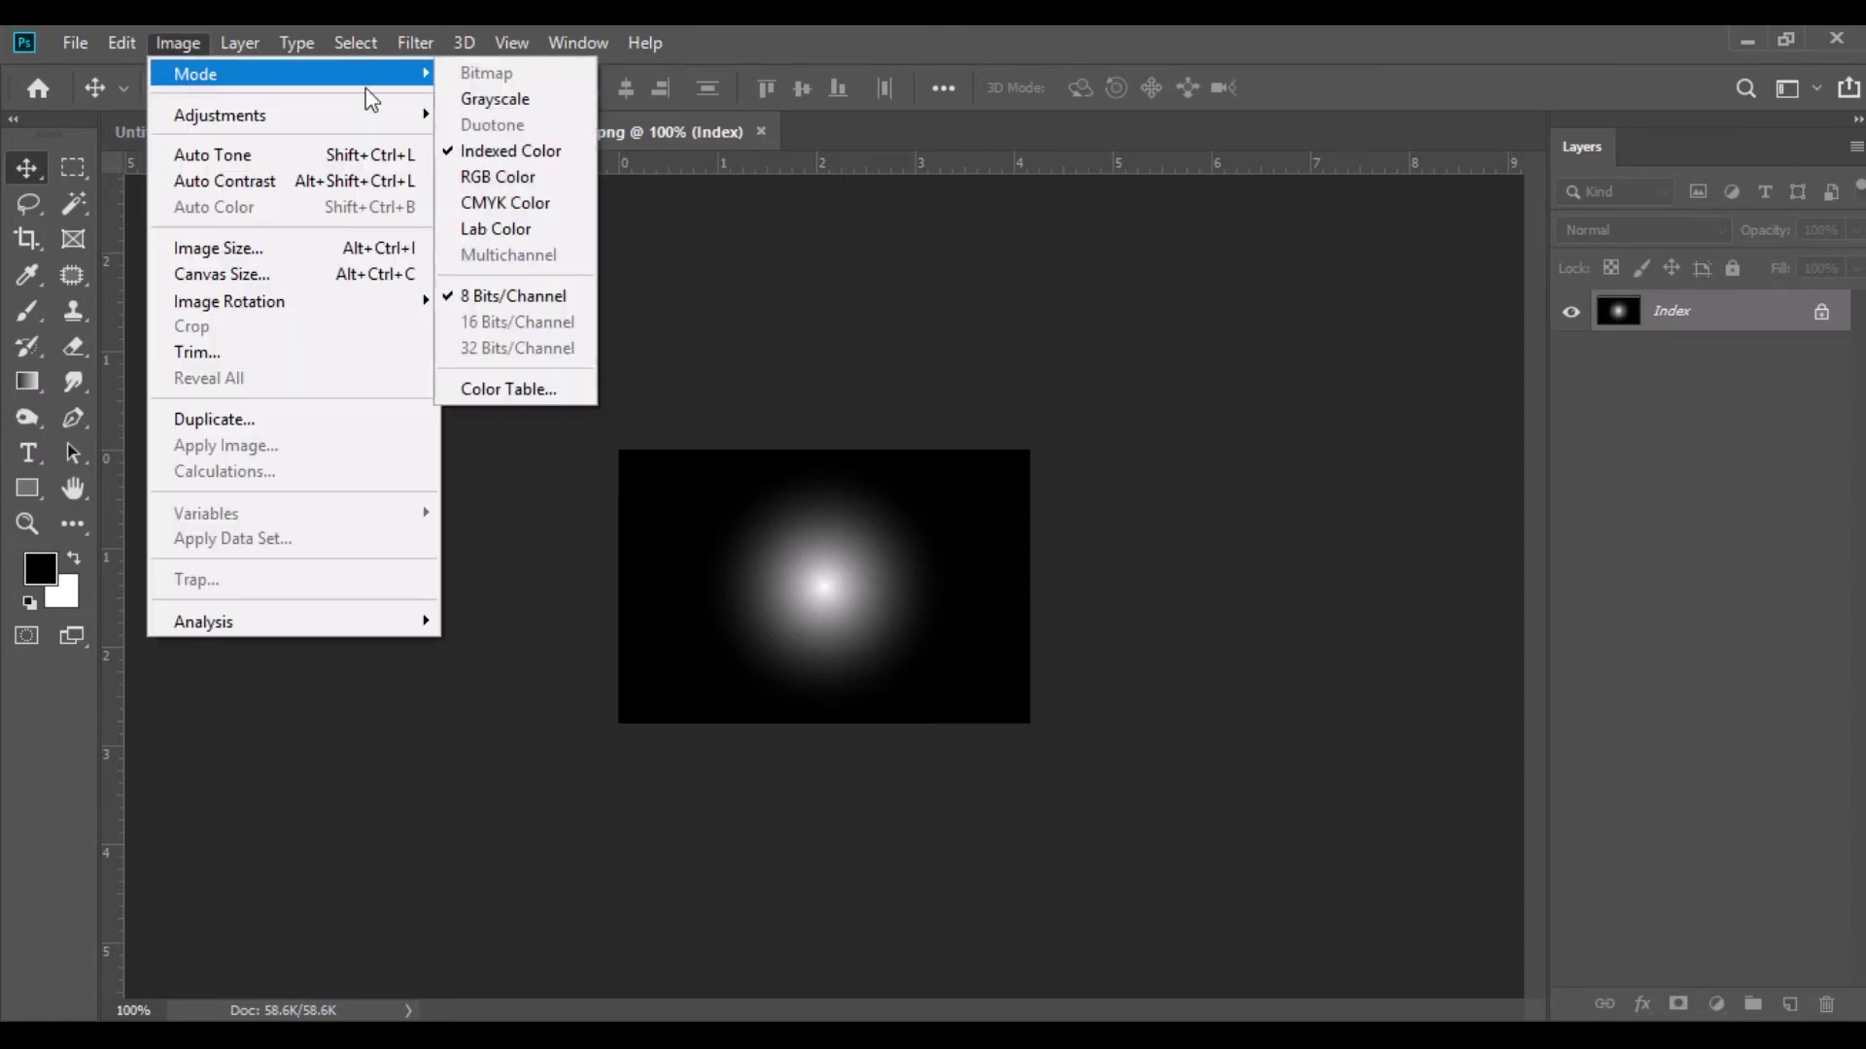
pyautogui.click(496, 175)
# Unlock the lens glow, copy it onto the car's right headlight in the composite and set its blend mode to Screen.
pyautogui.click(1814, 316)
pyautogui.moveTo(851, 579); pyautogui.dragTo(933, 640)
pyautogui.click(1594, 239)
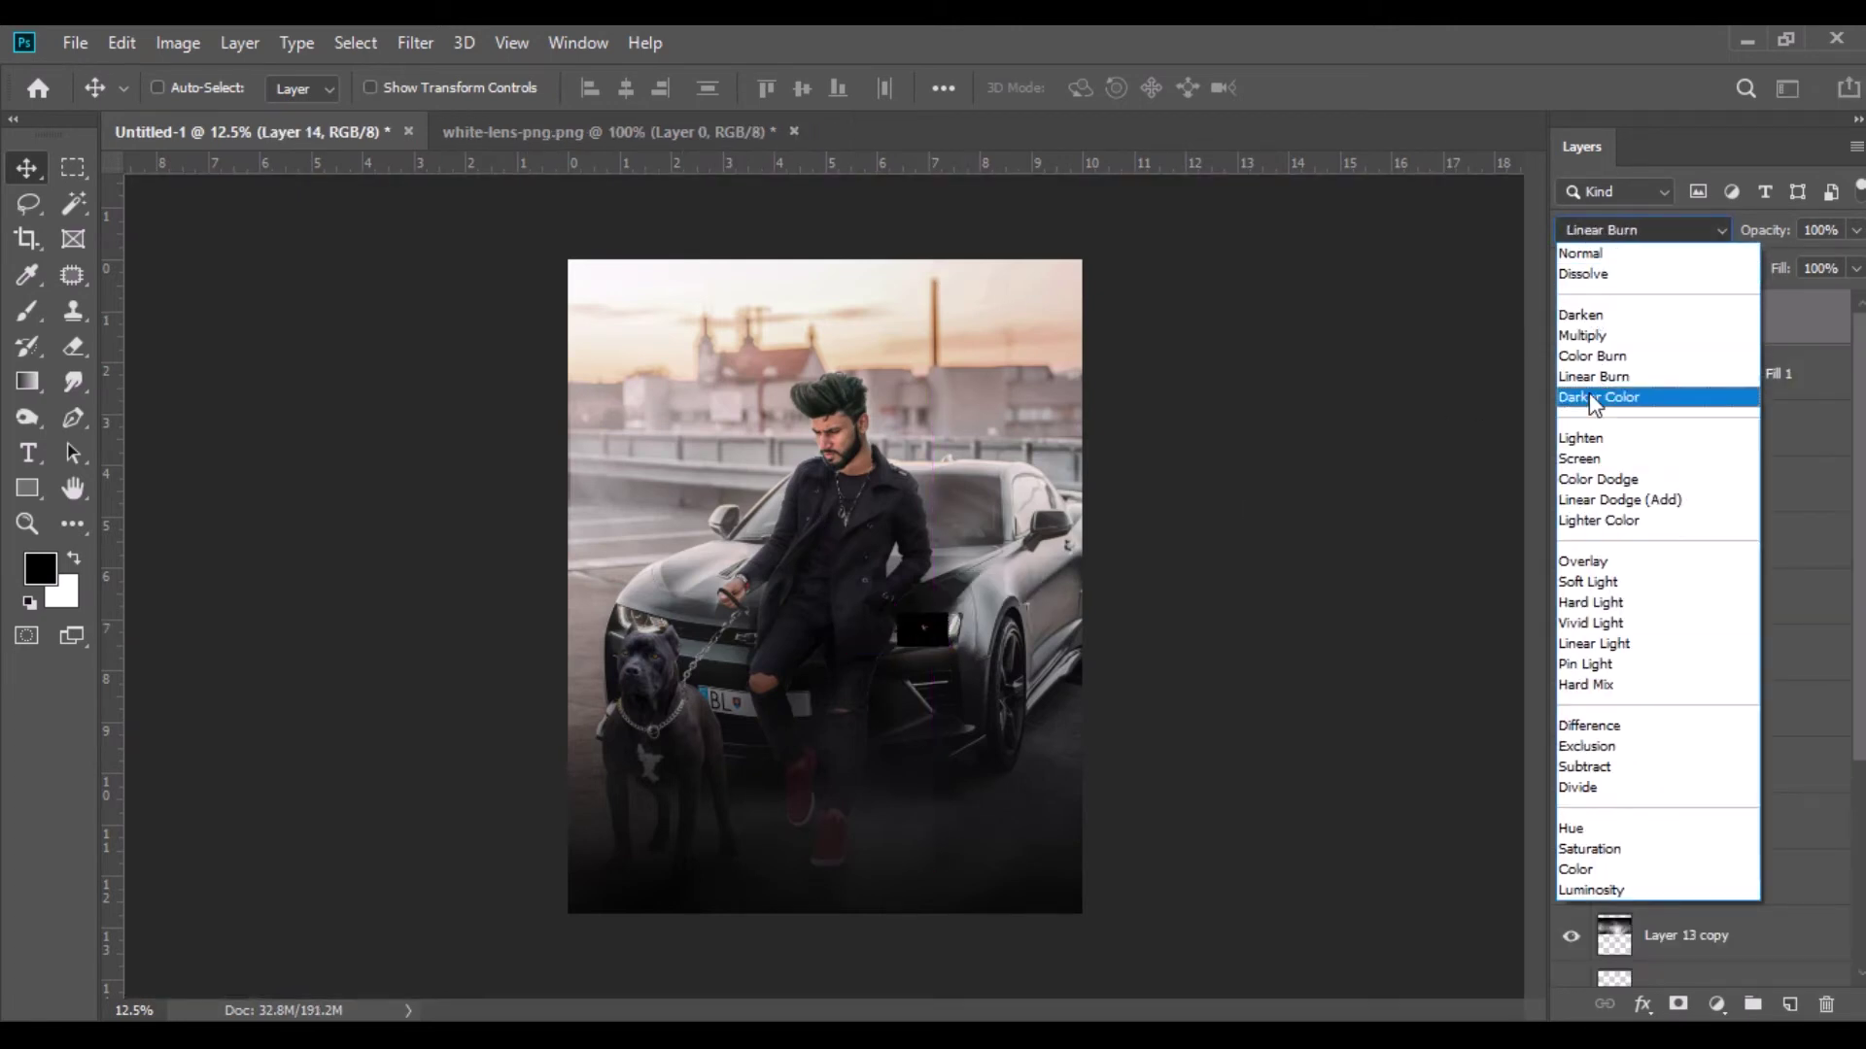
pyautogui.click(1589, 459)
# Duplicate the glow layer, move the copy onto the left headlight and place it directly beneath Layer 4.
pyautogui.moveTo(1676, 335); pyautogui.dragTo(1789, 1004)
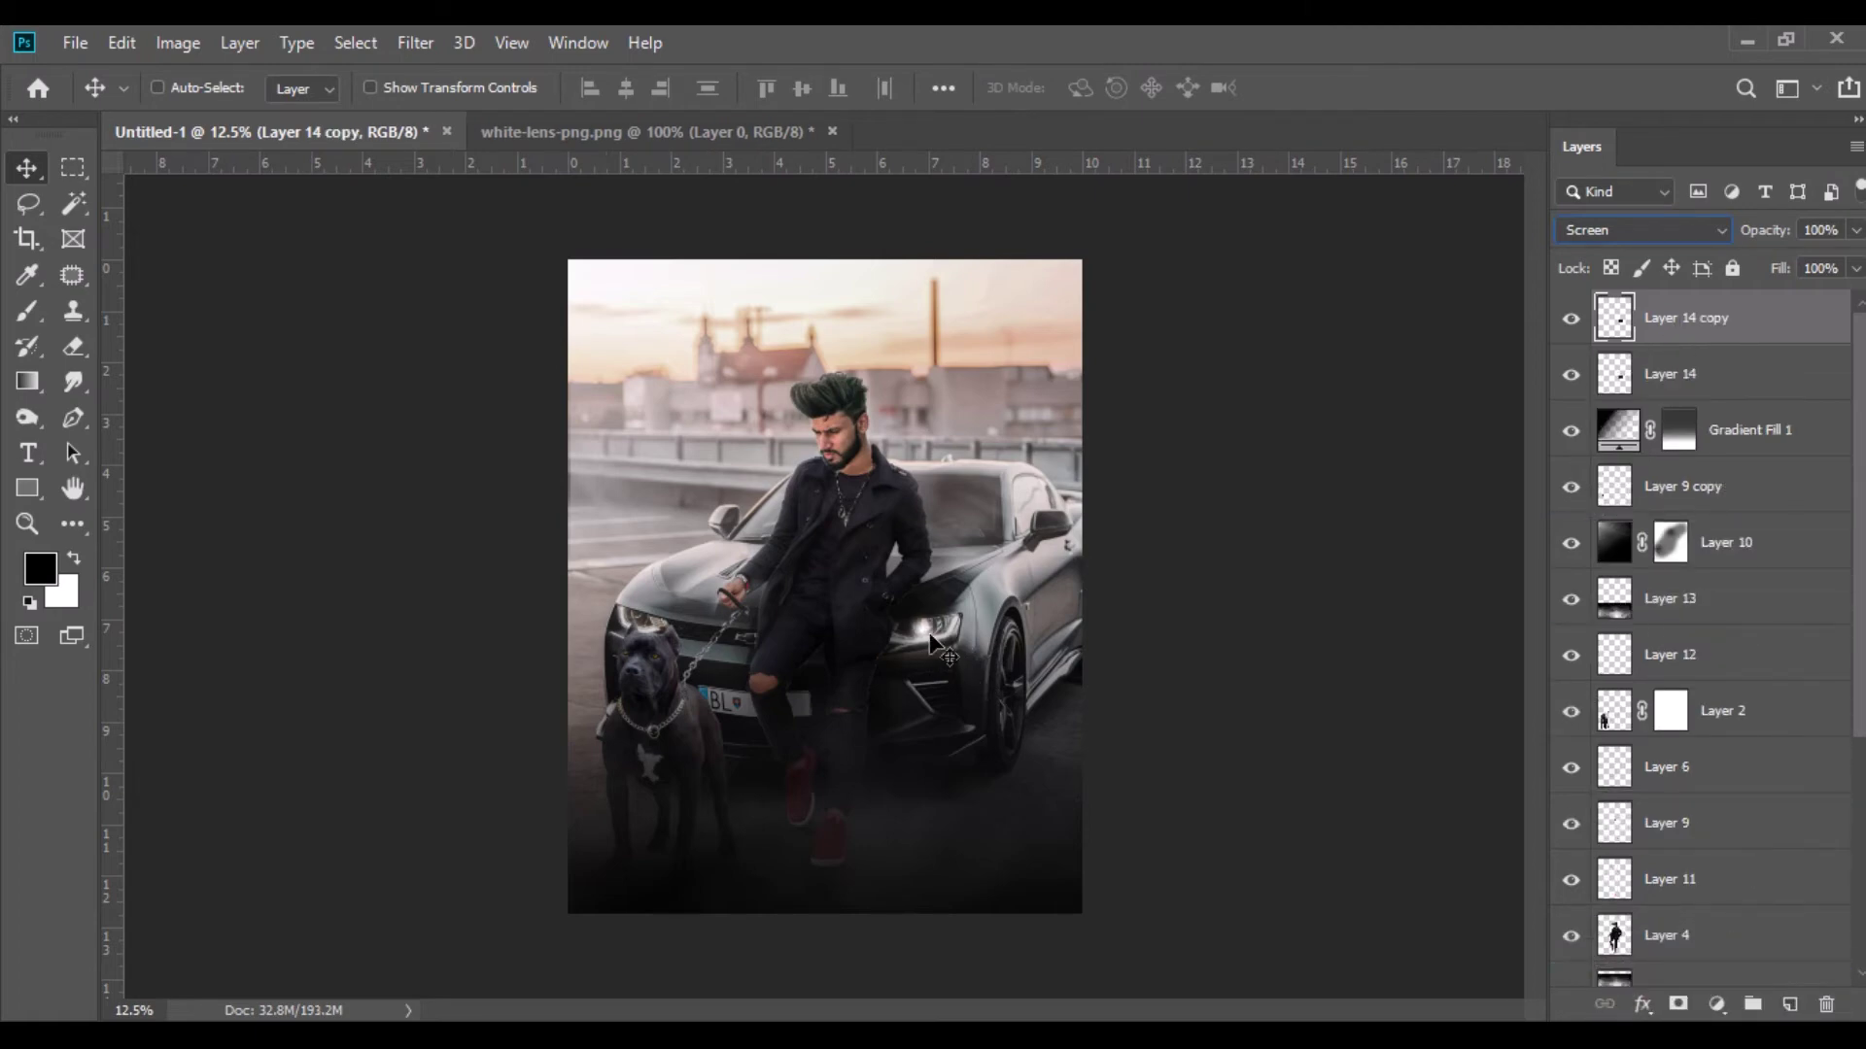
pyautogui.moveTo(930, 634); pyautogui.dragTo(641, 628)
pyautogui.moveTo(1672, 362); pyautogui.dragTo(1691, 945)
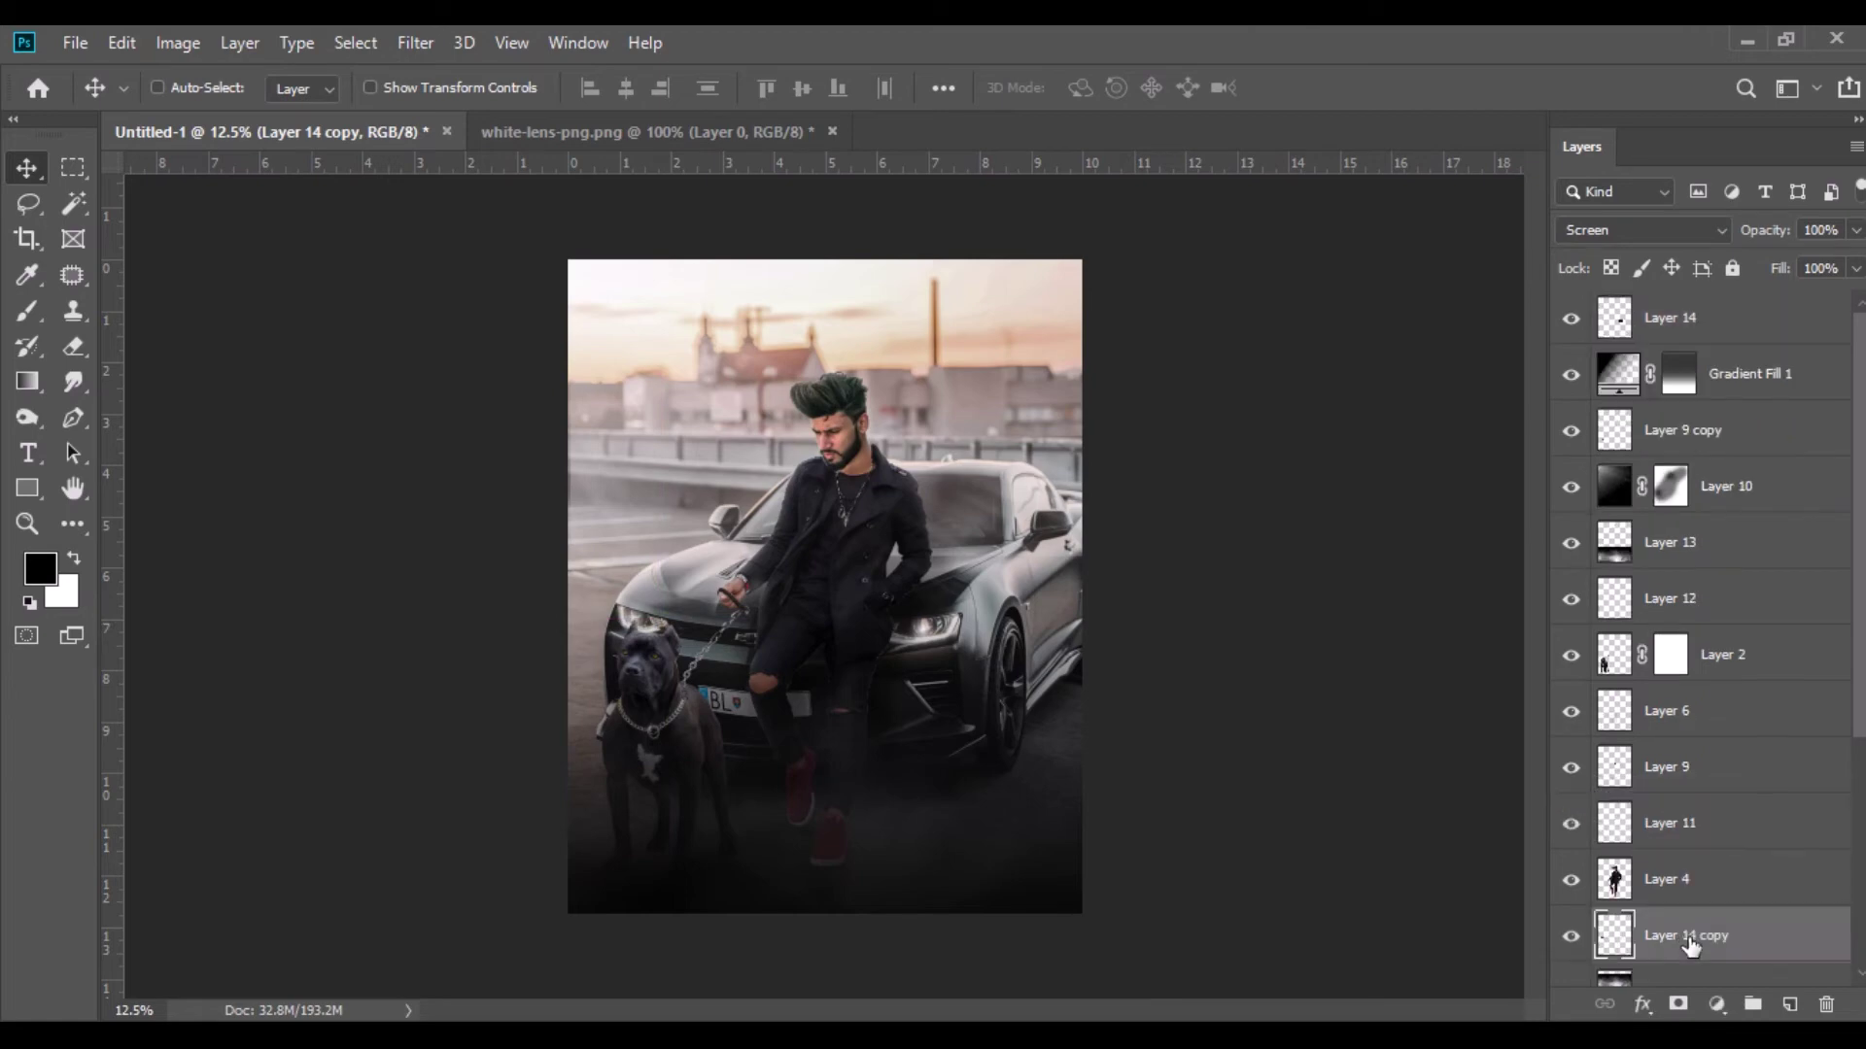
# Center the Layer 14 glow on the right headlight's lamp and enlarge it to about 175%.
pyautogui.scroll(3, 873, 703)
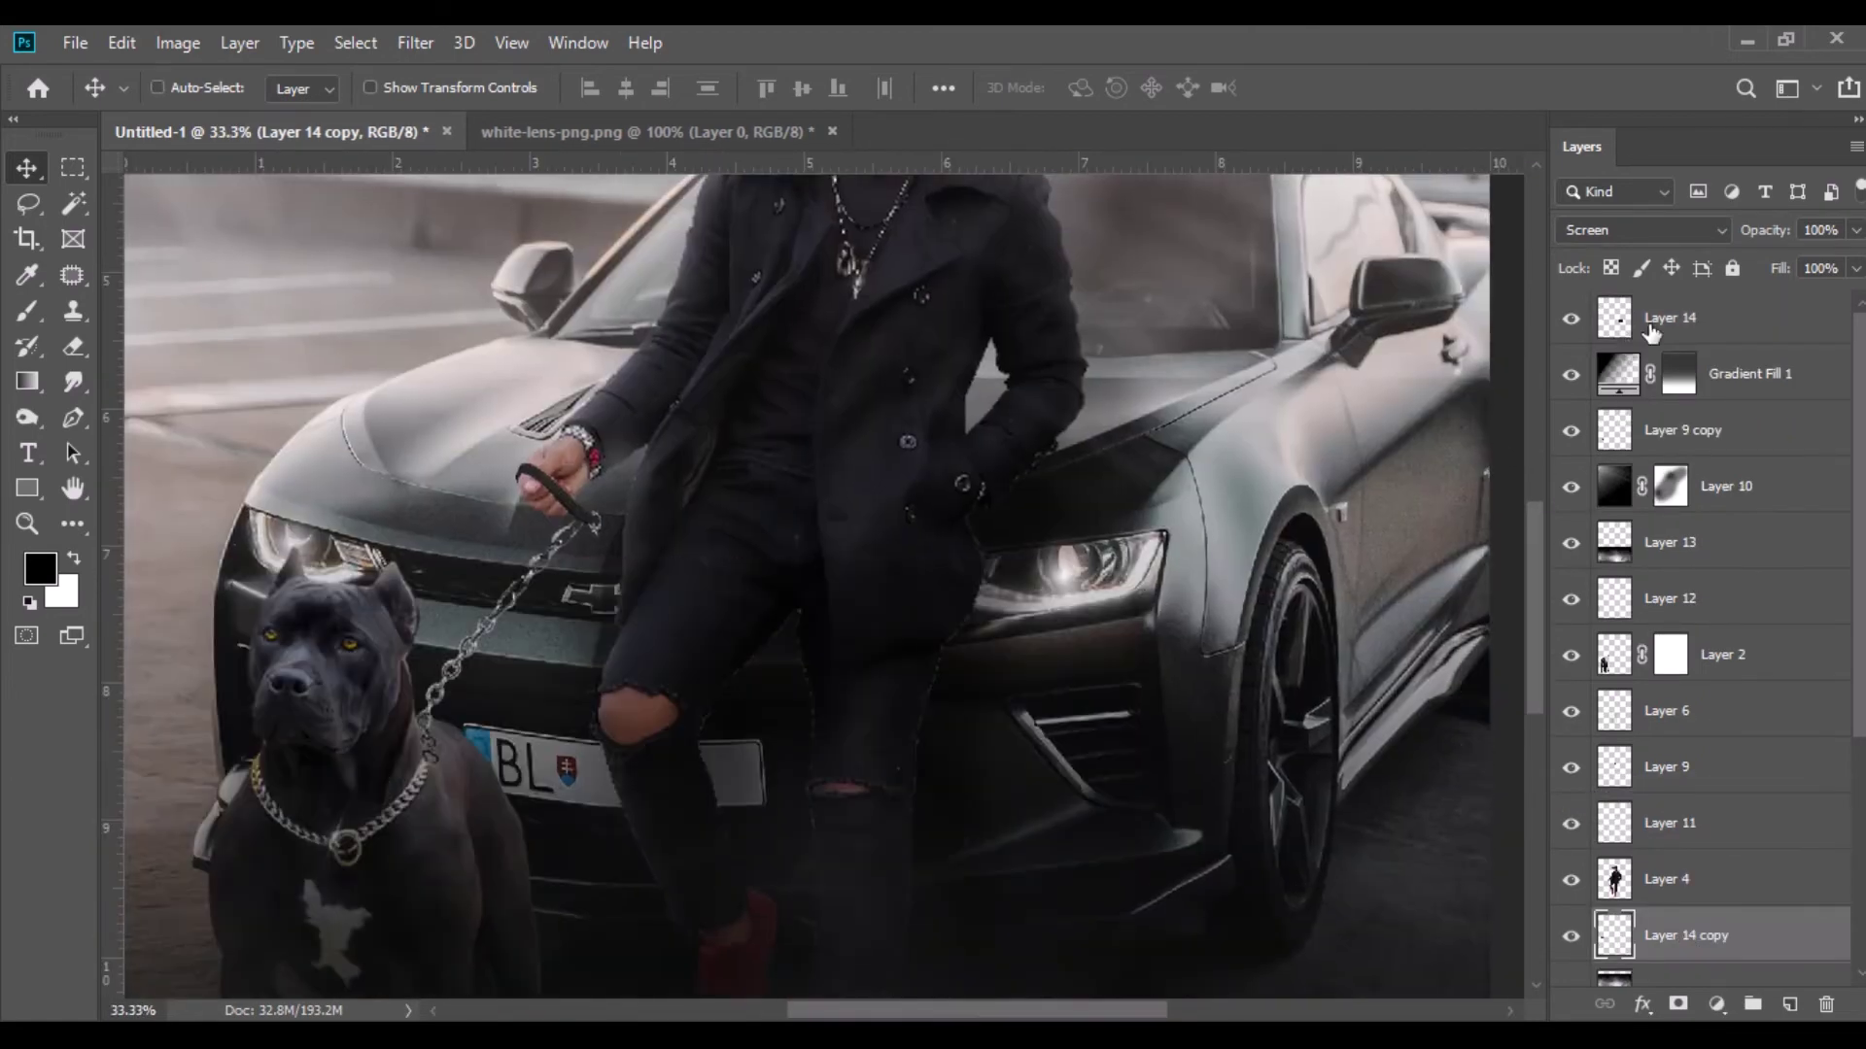
pyautogui.click(1651, 321)
pyautogui.moveTo(1064, 586); pyautogui.dragTo(1081, 572)
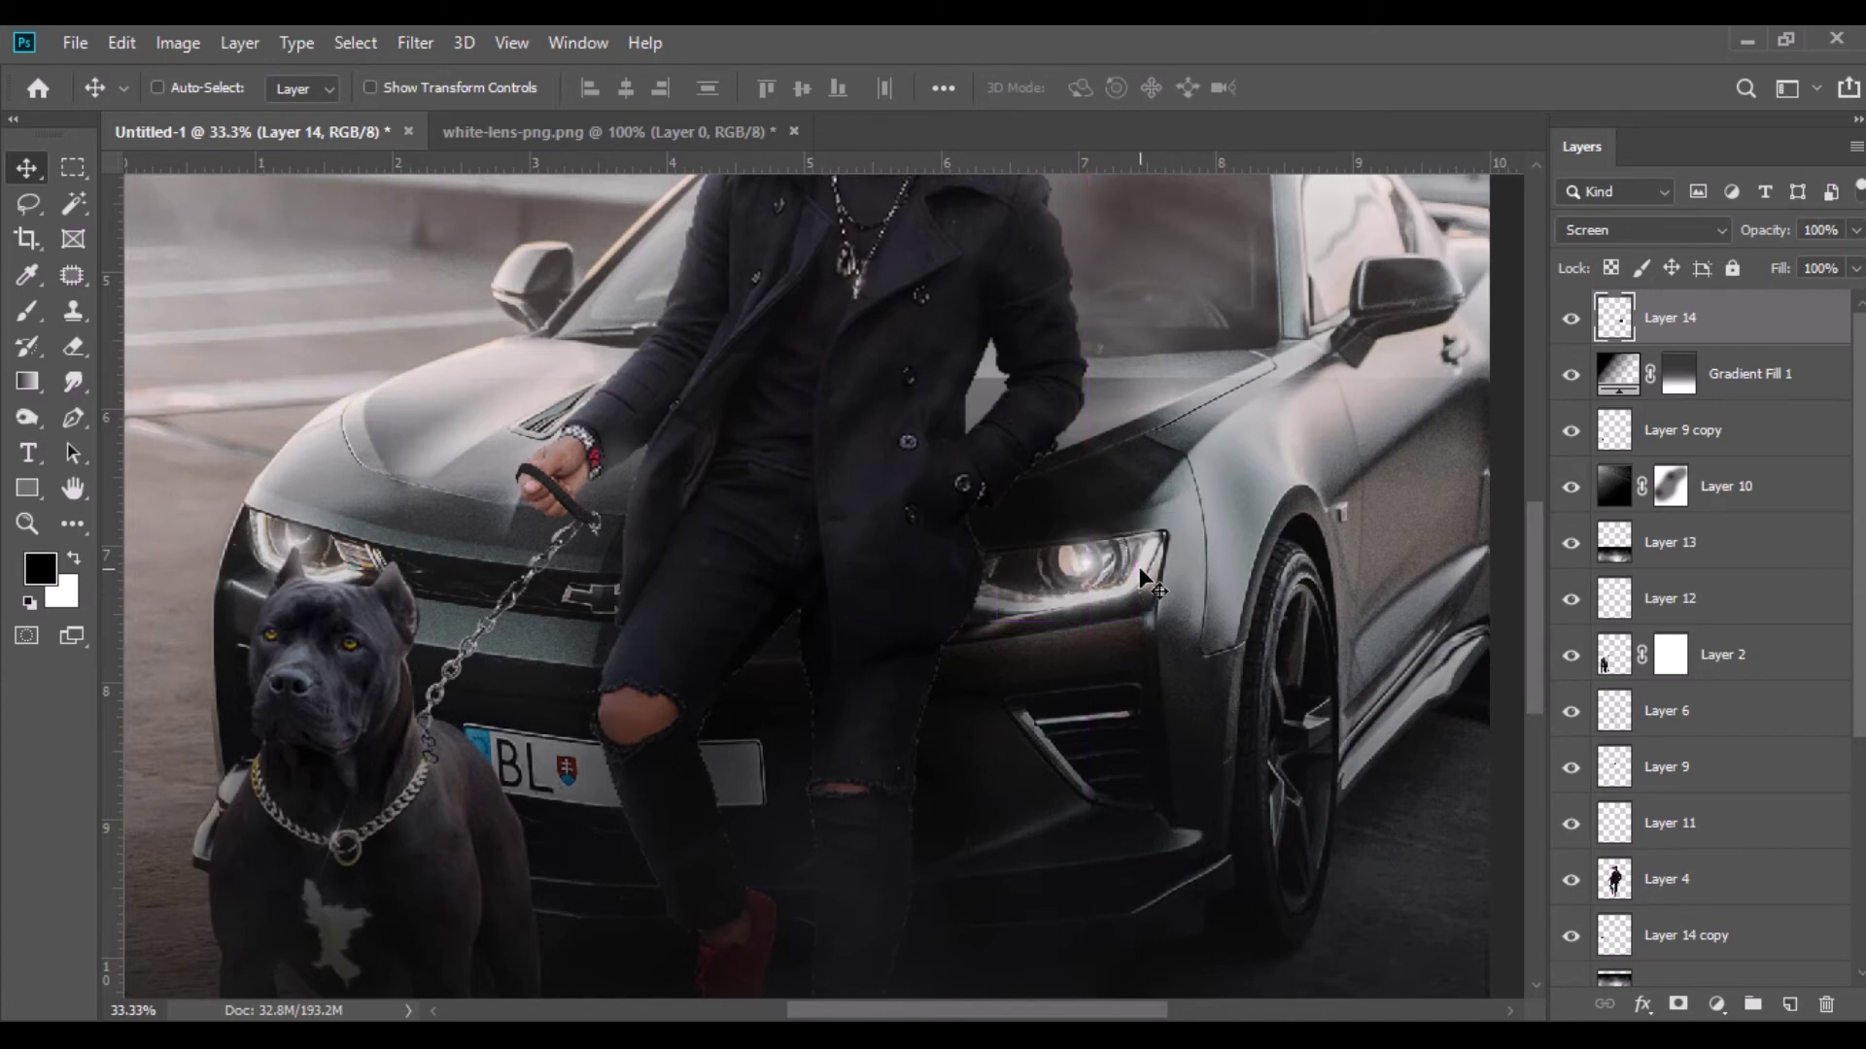
pyautogui.click(121, 43)
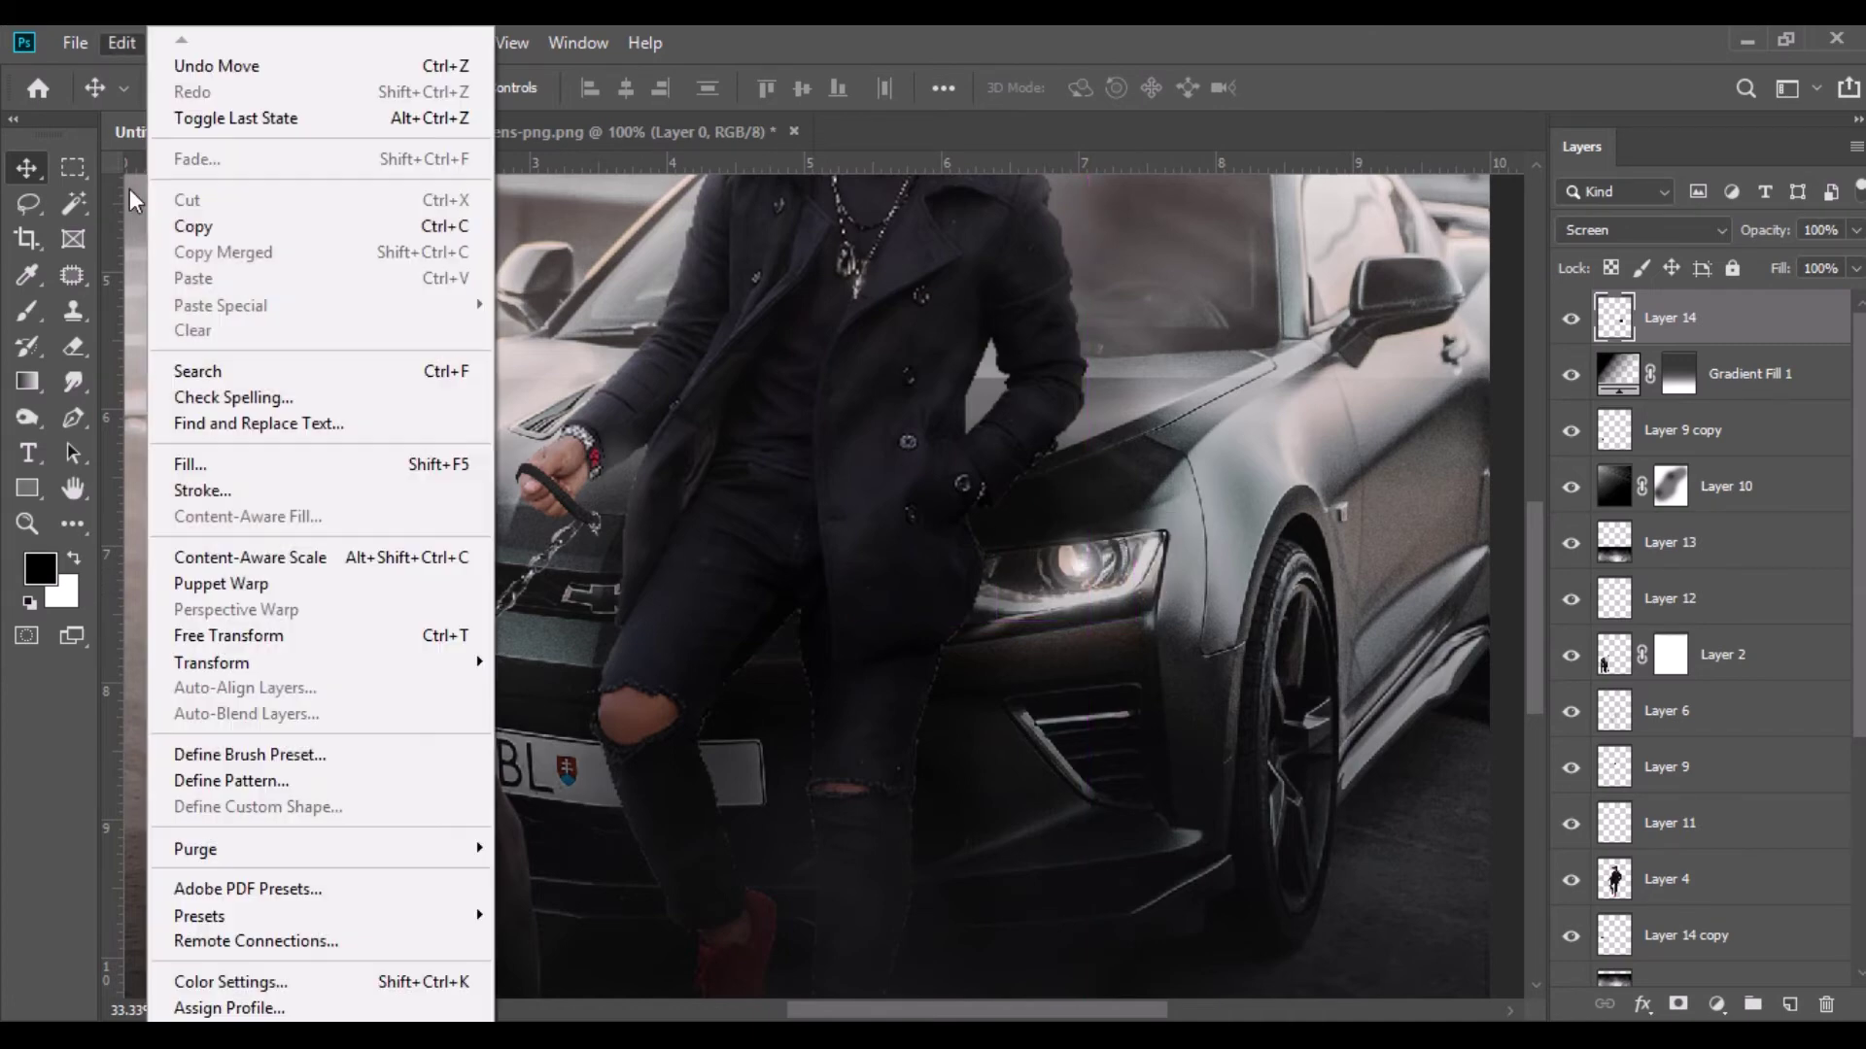
pyautogui.click(273, 636)
pyautogui.moveTo(1149, 611)
pyautogui.mouseDown()
pyautogui.moveTo(1197, 618)
pyautogui.moveTo(1224, 661)
pyautogui.moveTo(1131, 595)
pyautogui.mouseUp()
pyautogui.moveTo(1215, 481); pyautogui.dragTo(1191, 504)
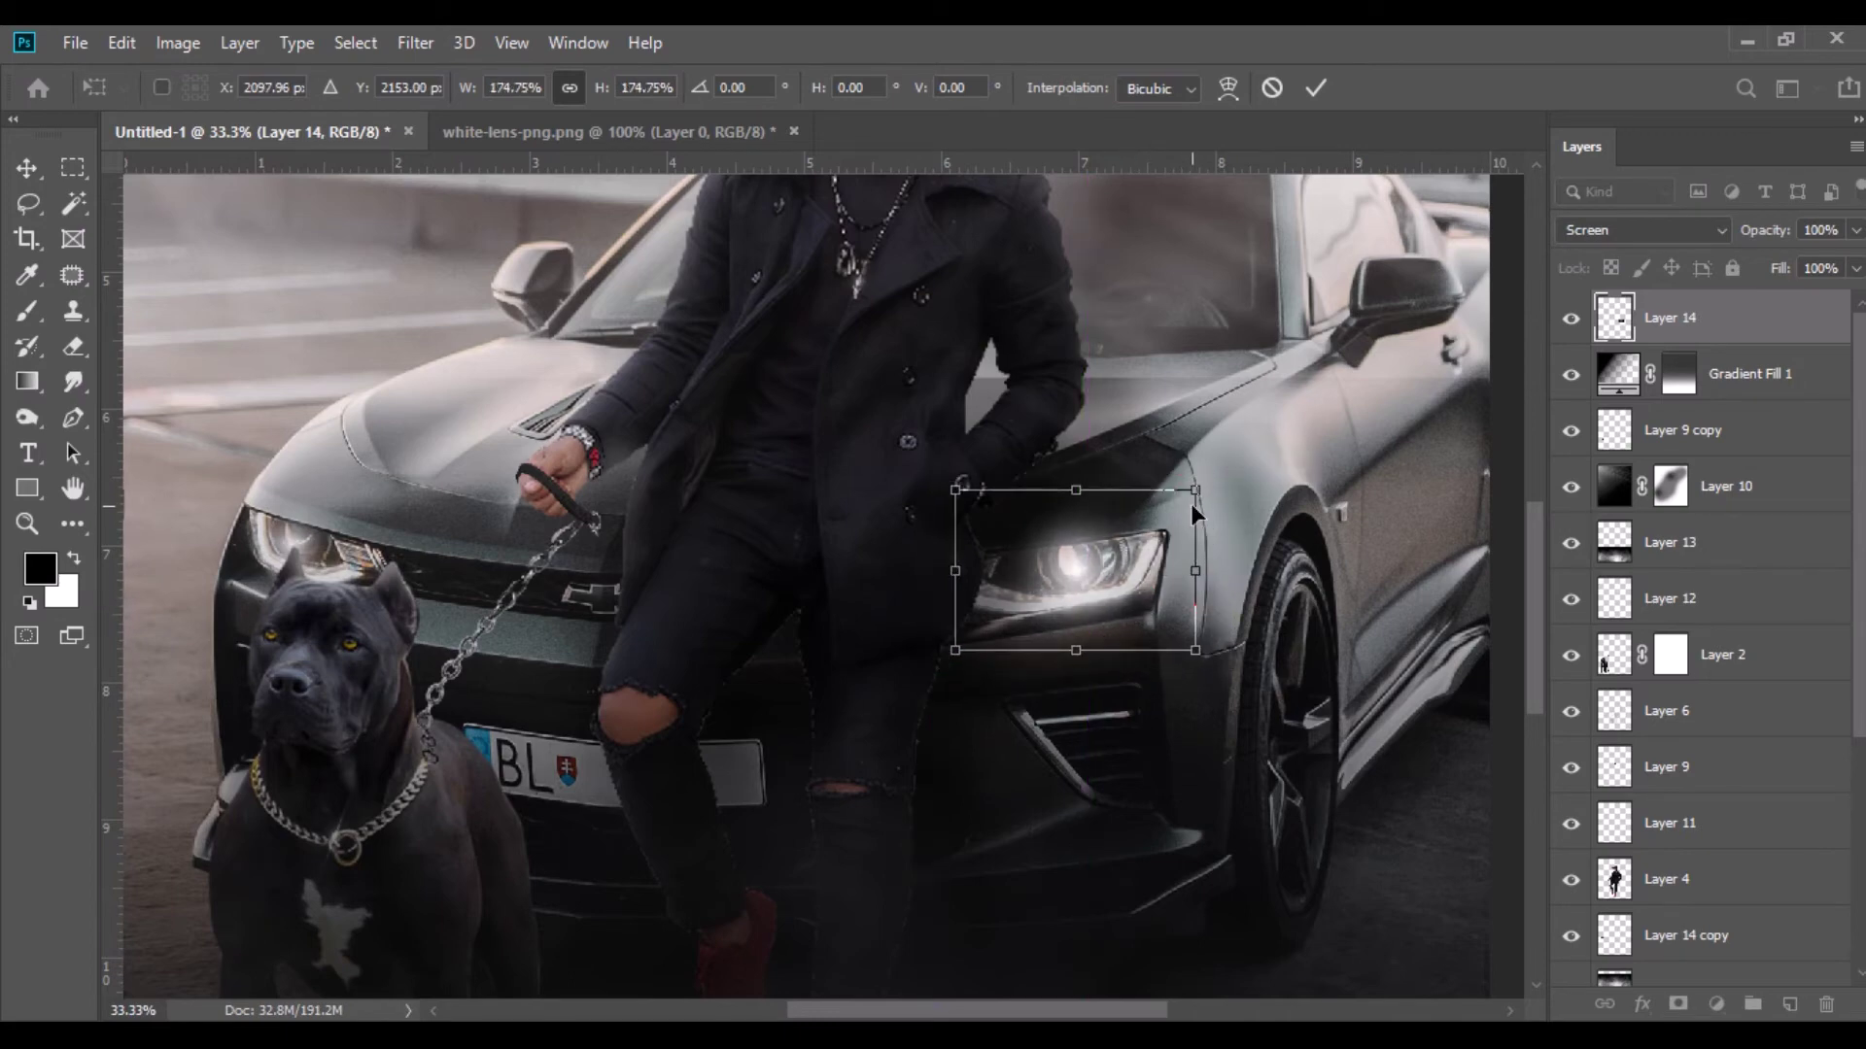
pyautogui.click(26, 169)
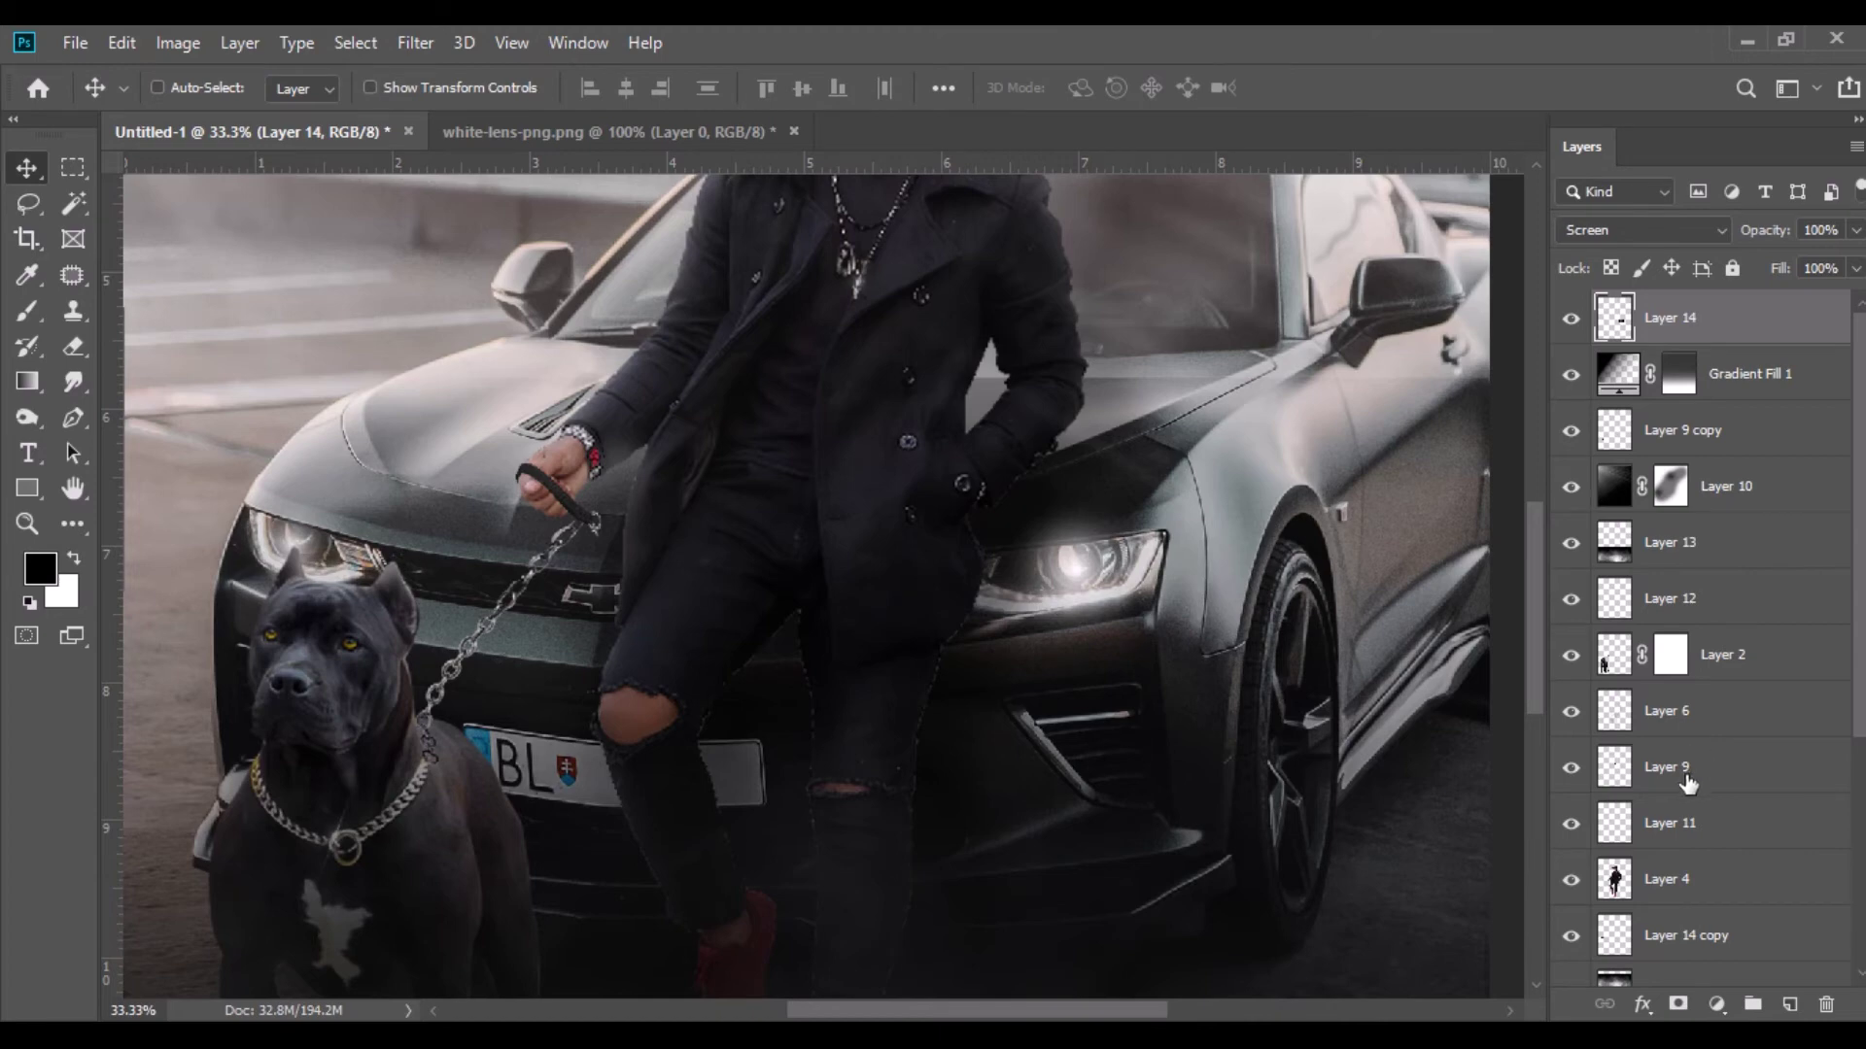
# Enlarge the Layer 14 copy glow on the left headlight behind the dog.
pyautogui.press('Delete')
pyautogui.click(1688, 880)
pyautogui.click(118, 45)
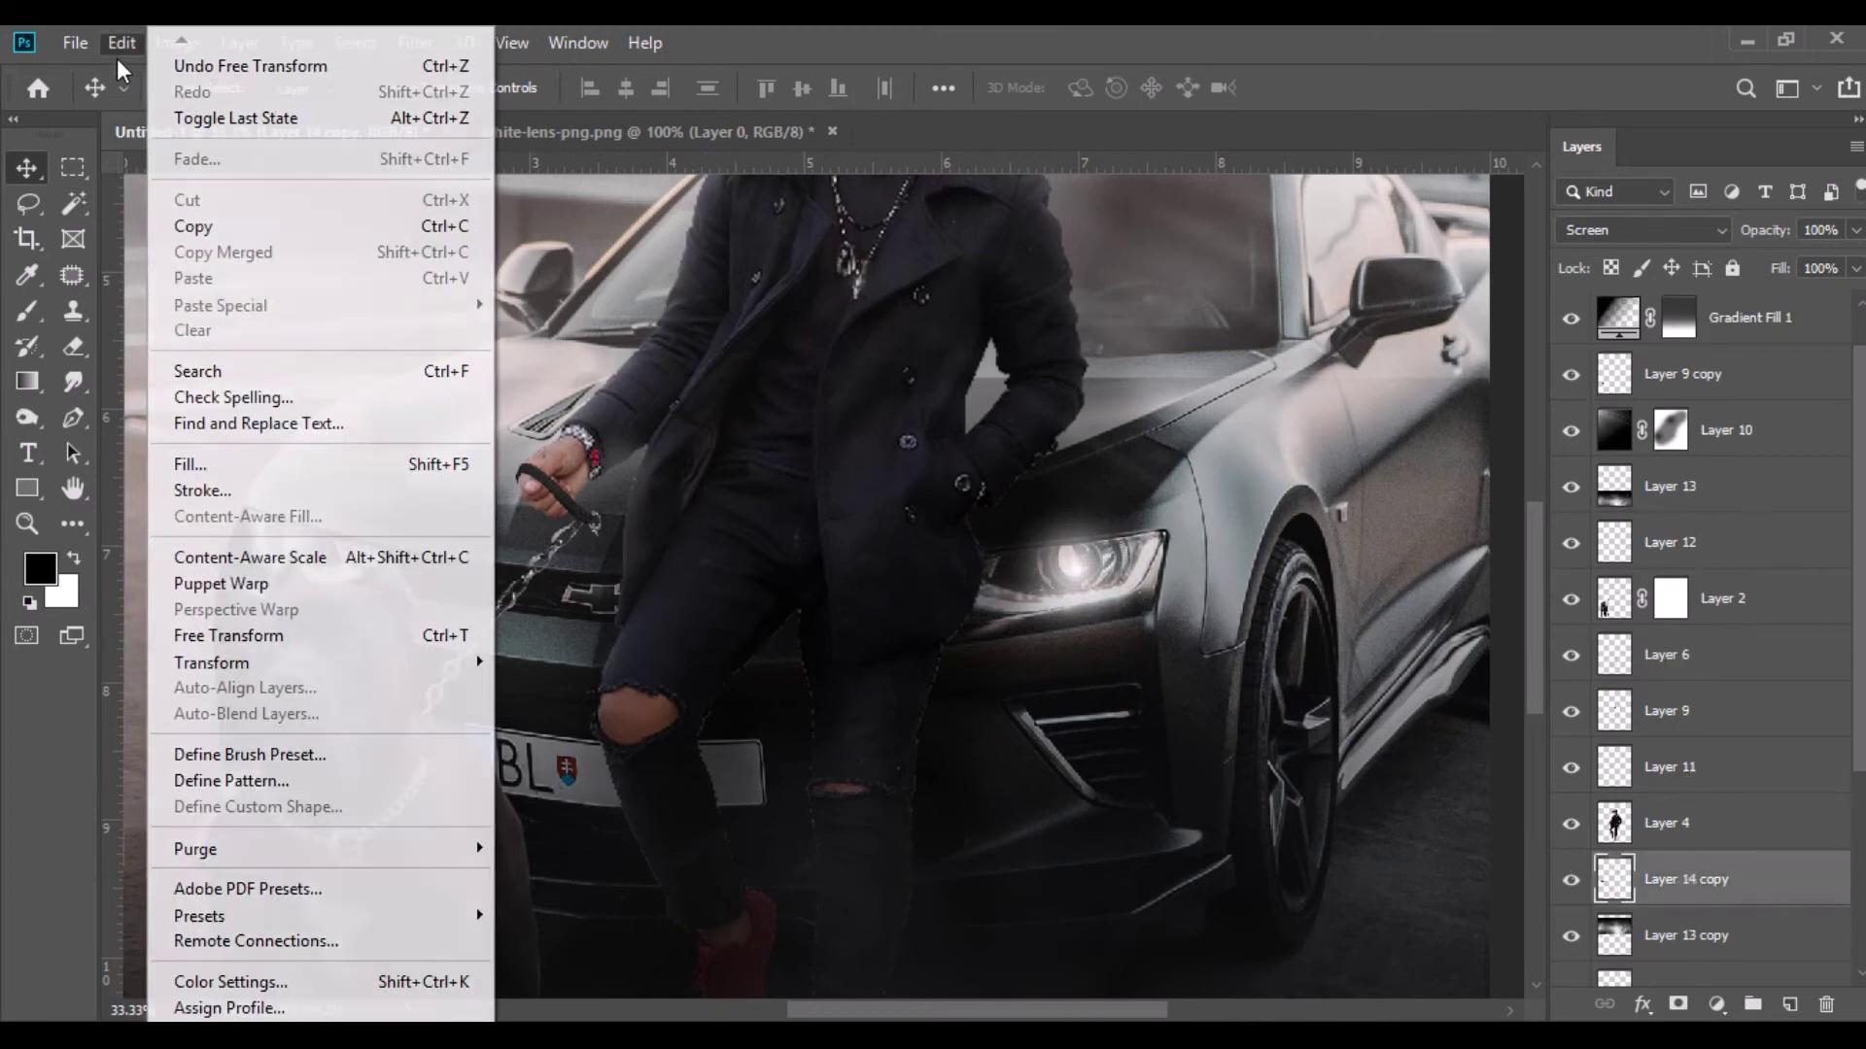
pyautogui.click(263, 633)
pyautogui.moveTo(358, 580); pyautogui.dragTo(414, 626)
pyautogui.click(22, 171)
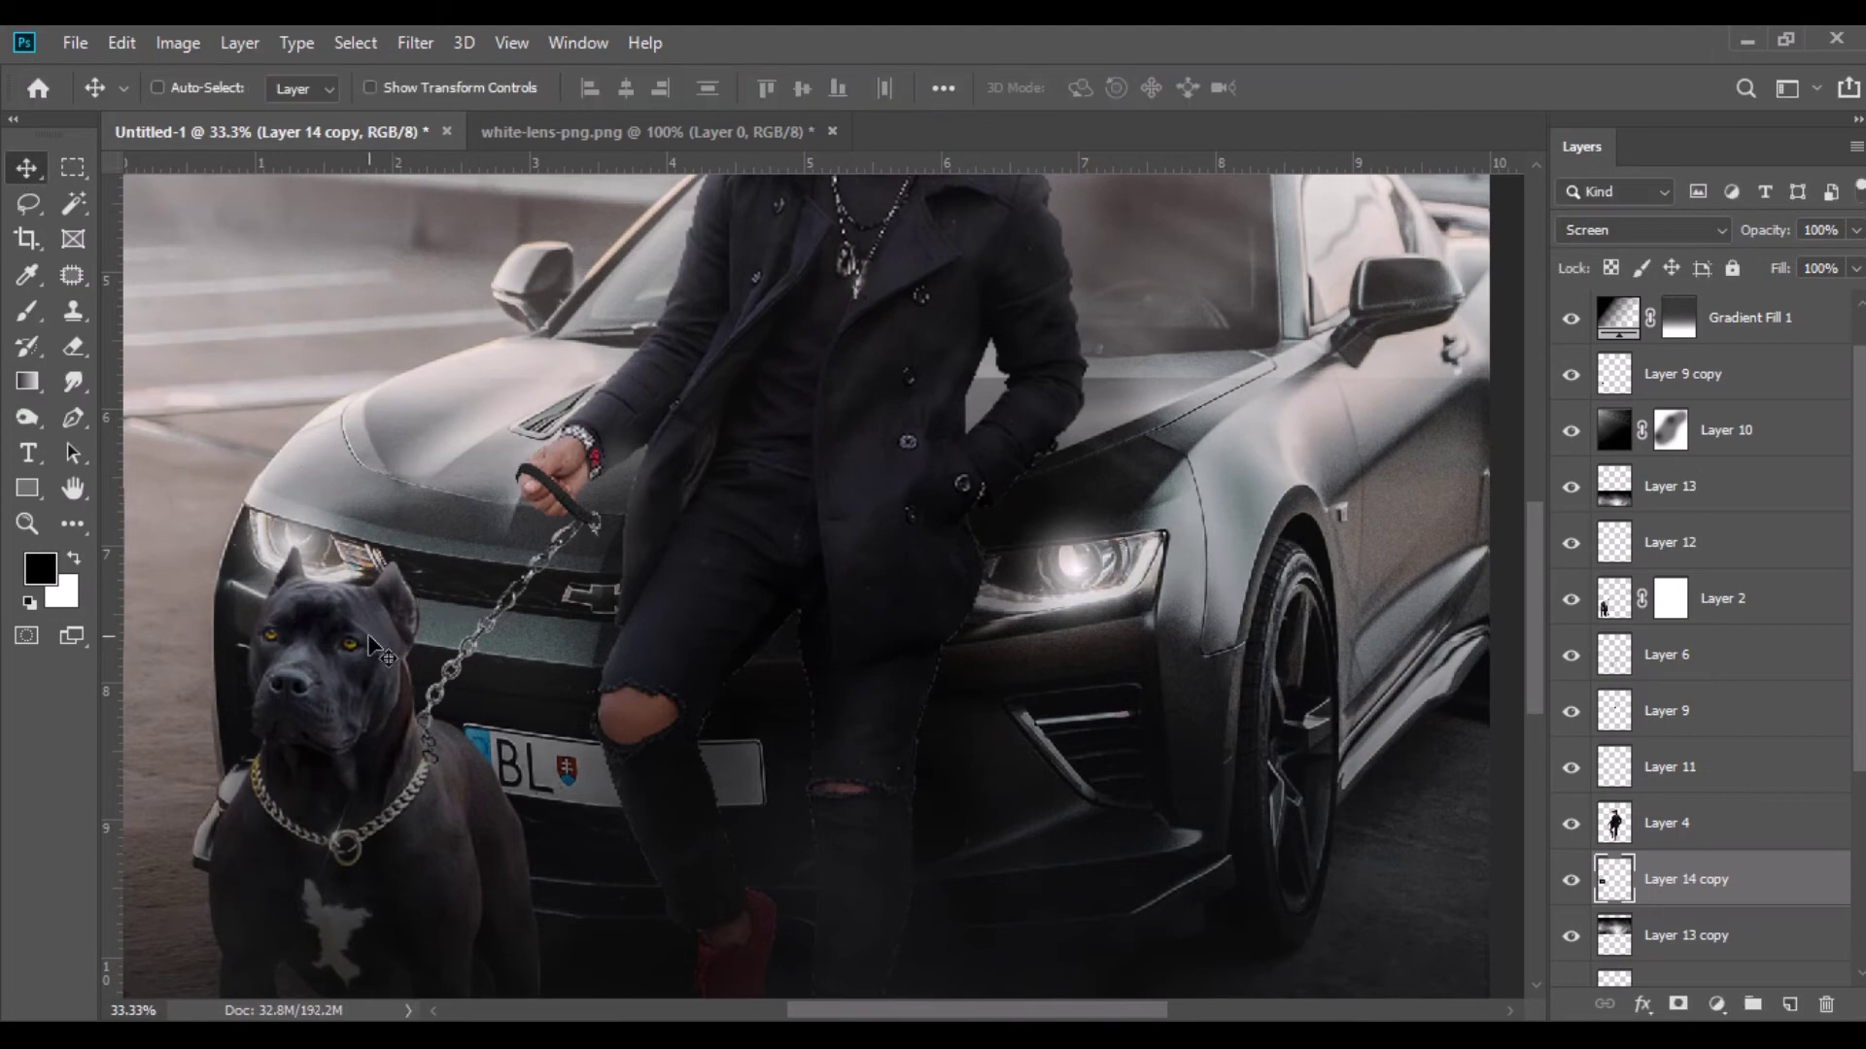
# Merge all visible layers into the background and duplicate the merged layer.
pyautogui.hotkey('ctrl', '-')
pyautogui.hotkey('ctrl', '-')
pyautogui.hotkey('ctrl', '-')
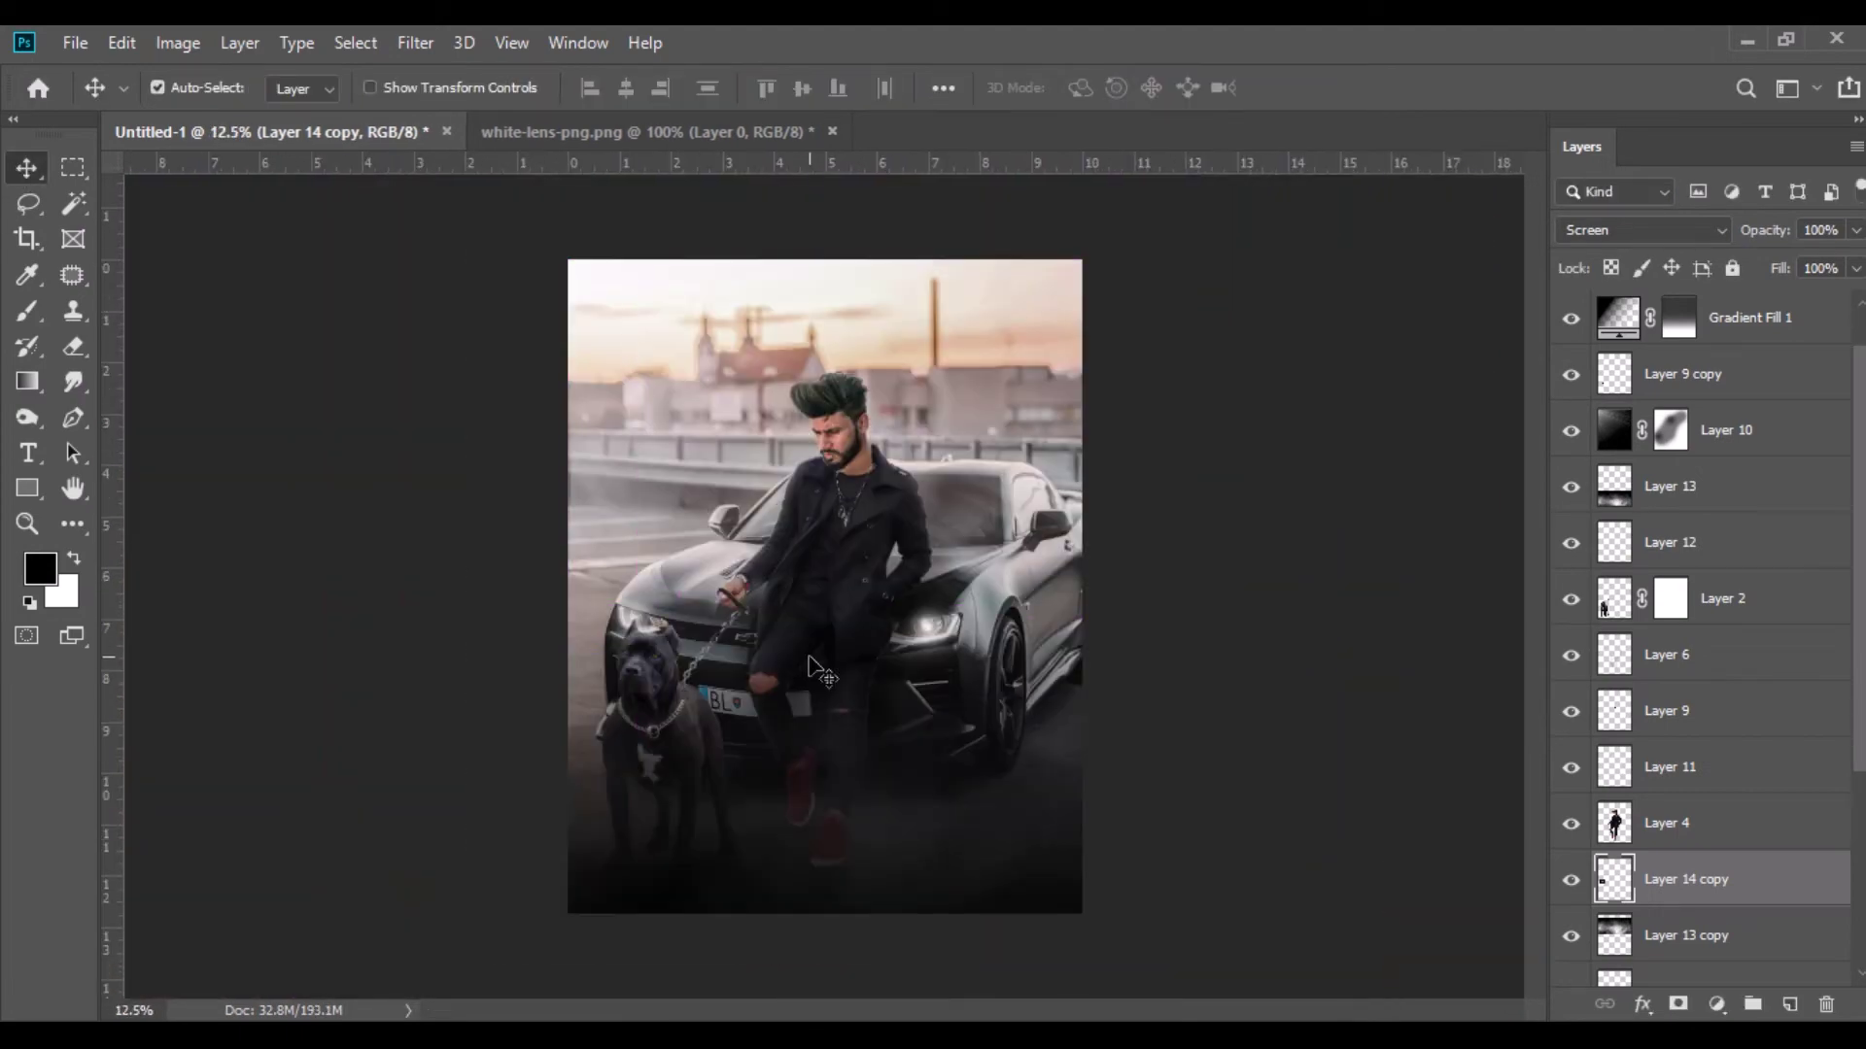
pyautogui.rightClick(1730, 329)
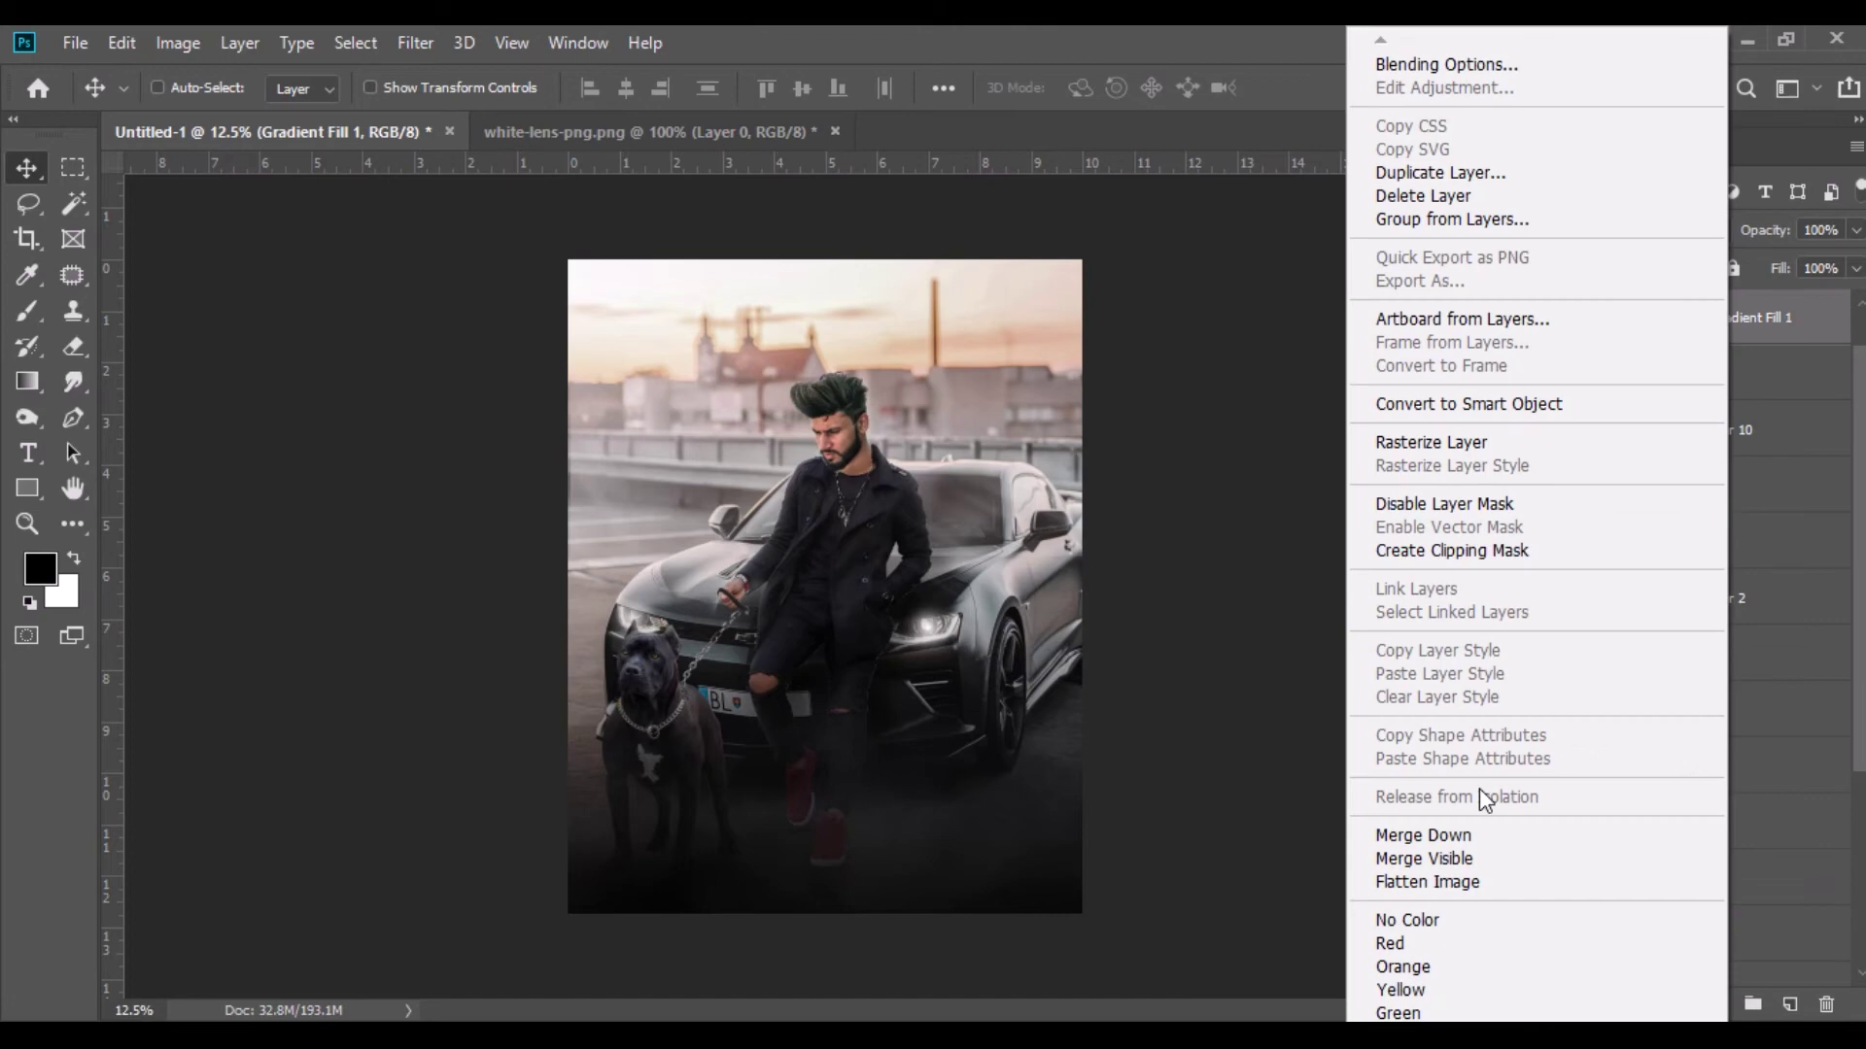
pyautogui.click(1486, 860)
pyautogui.moveTo(1684, 337); pyautogui.dragTo(1789, 1004)
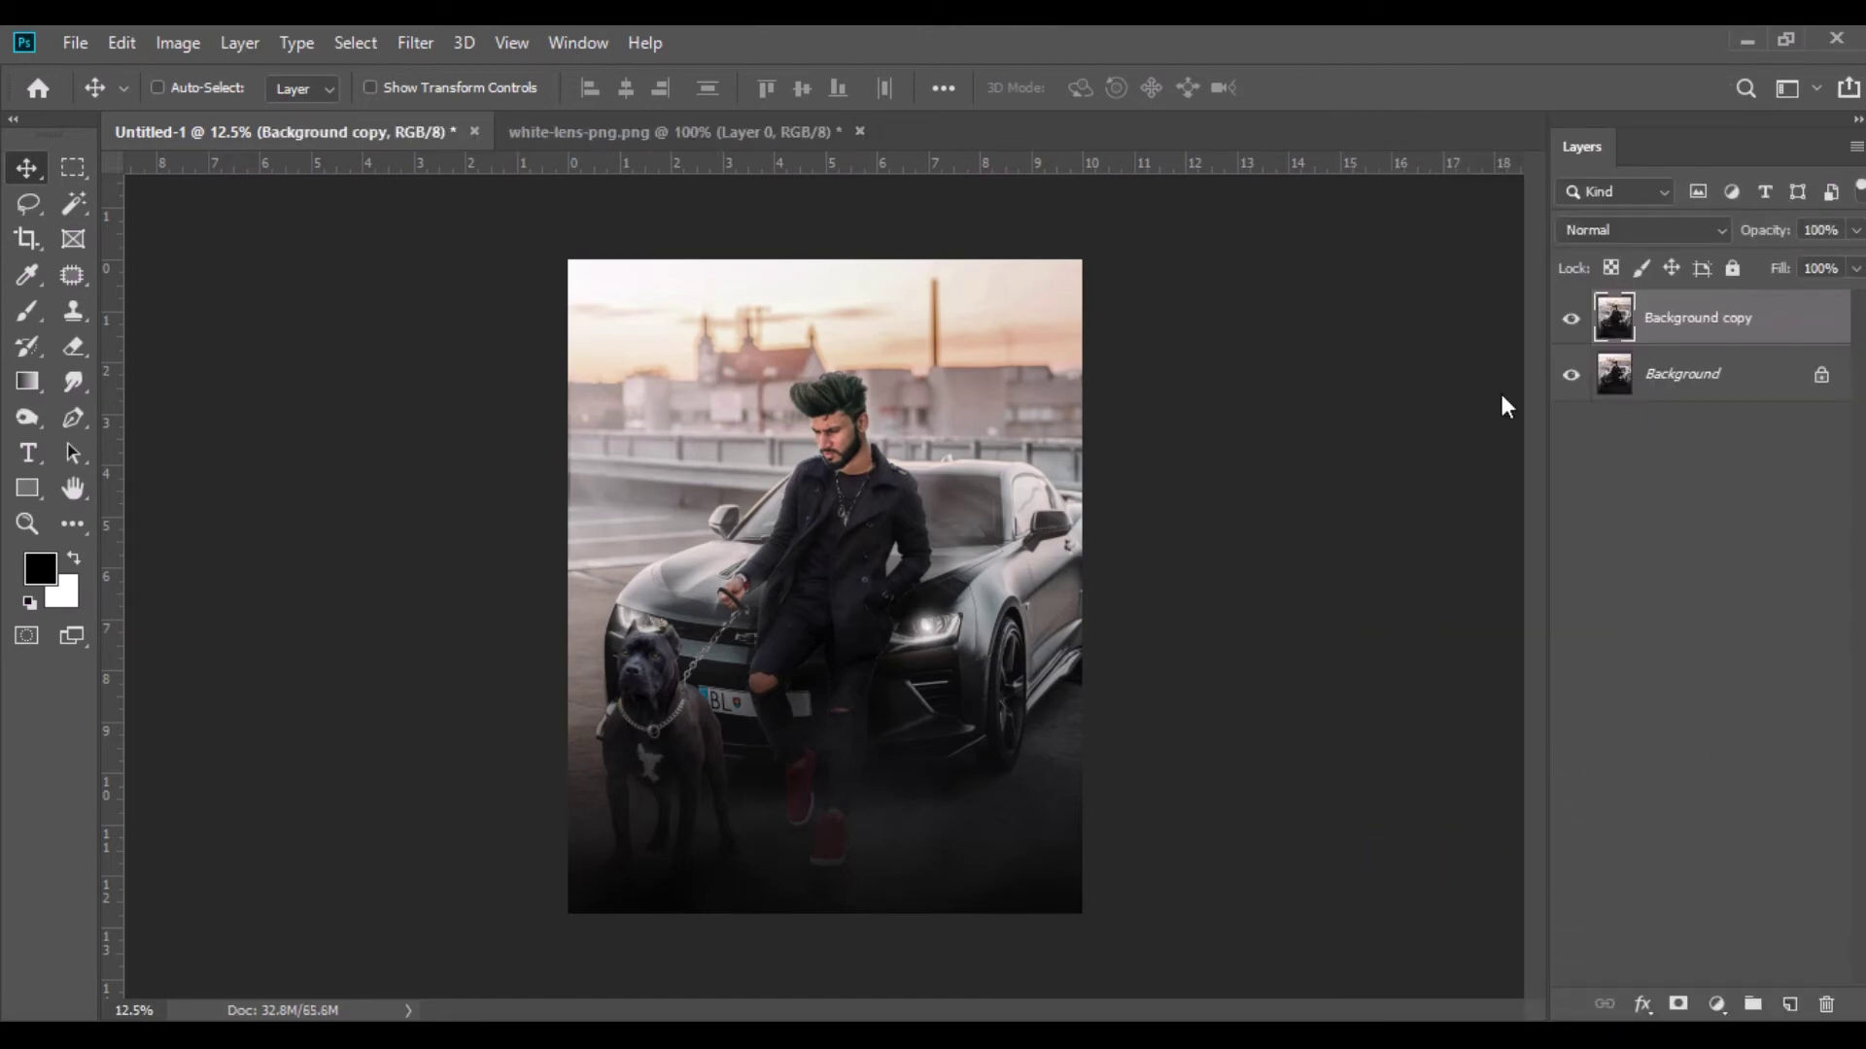
# Open the Camera Raw Filter on Background copy and set Highlights -18, Shadows +23, Whites -4, Blacks -11 and Clarity +10.
pyautogui.click(400, 47)
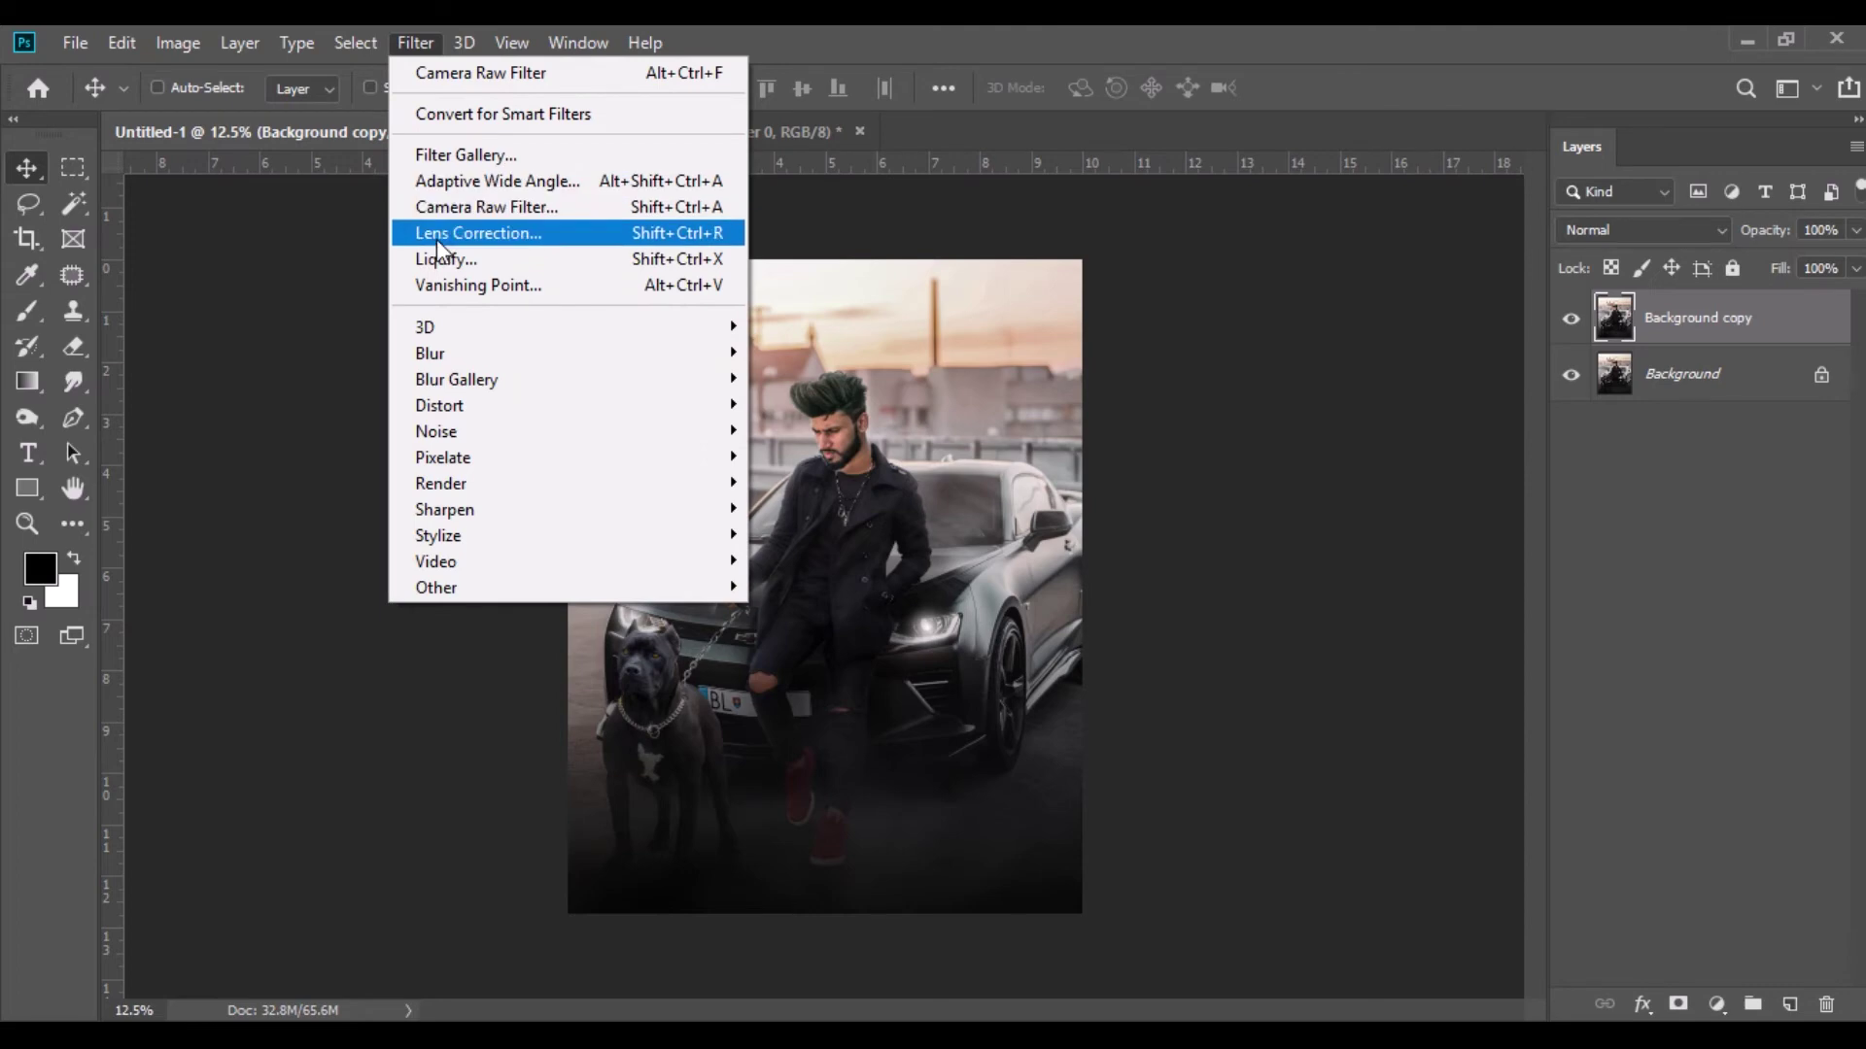
pyautogui.click(466, 196)
pyautogui.moveTo(1611, 763)
pyautogui.mouseDown()
pyautogui.moveTo(1658, 765)
pyautogui.moveTo(1516, 771)
pyautogui.moveTo(1587, 771)
pyautogui.mouseUp()
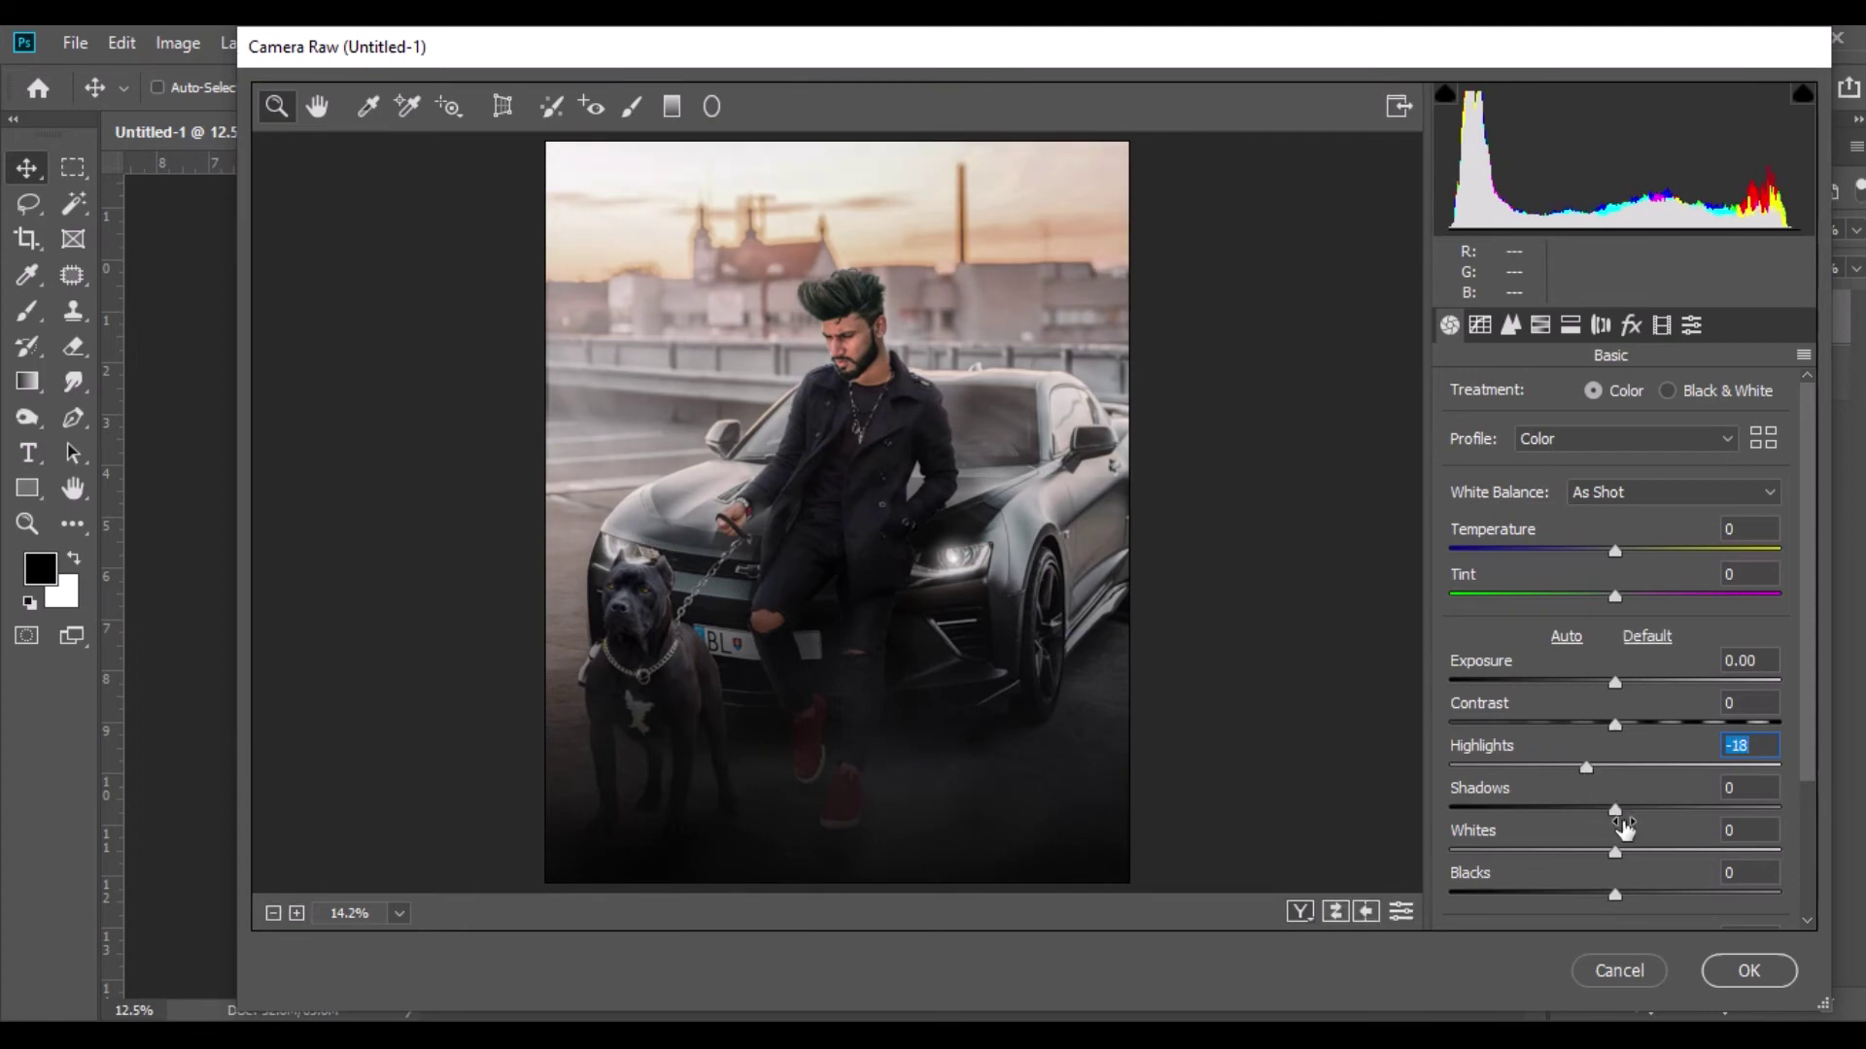
pyautogui.moveTo(1635, 812); pyautogui.dragTo(1658, 816)
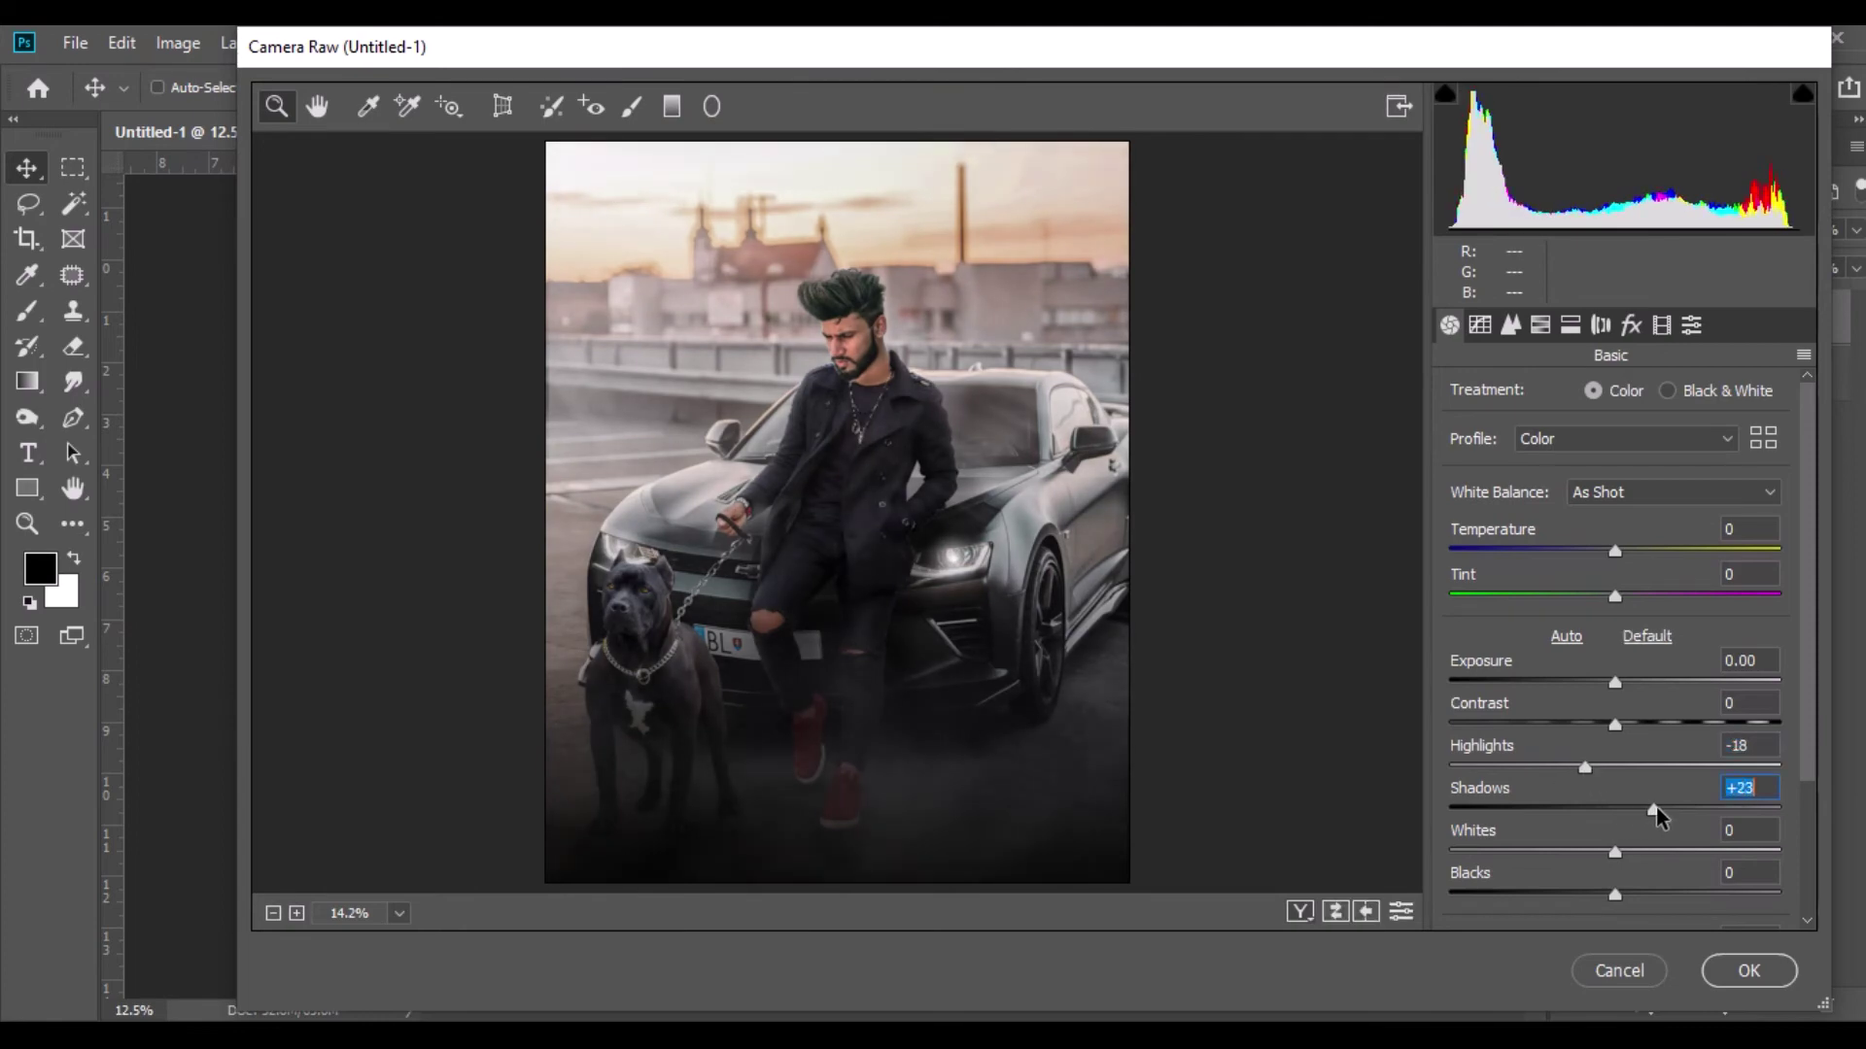
pyautogui.moveTo(1617, 901)
pyautogui.mouseDown()
pyautogui.moveTo(1558, 891)
pyautogui.moveTo(1608, 886)
pyautogui.moveTo(1624, 855)
pyautogui.moveTo(1454, 855)
pyautogui.moveTo(1743, 853)
pyautogui.moveTo(1378, 849)
pyautogui.moveTo(1615, 853)
pyautogui.moveTo(1633, 894)
pyautogui.mouseUp()
pyautogui.scroll(-1, 1645, 841)
pyautogui.scroll(-1, 1633, 807)
pyautogui.scroll(-1, 1621, 797)
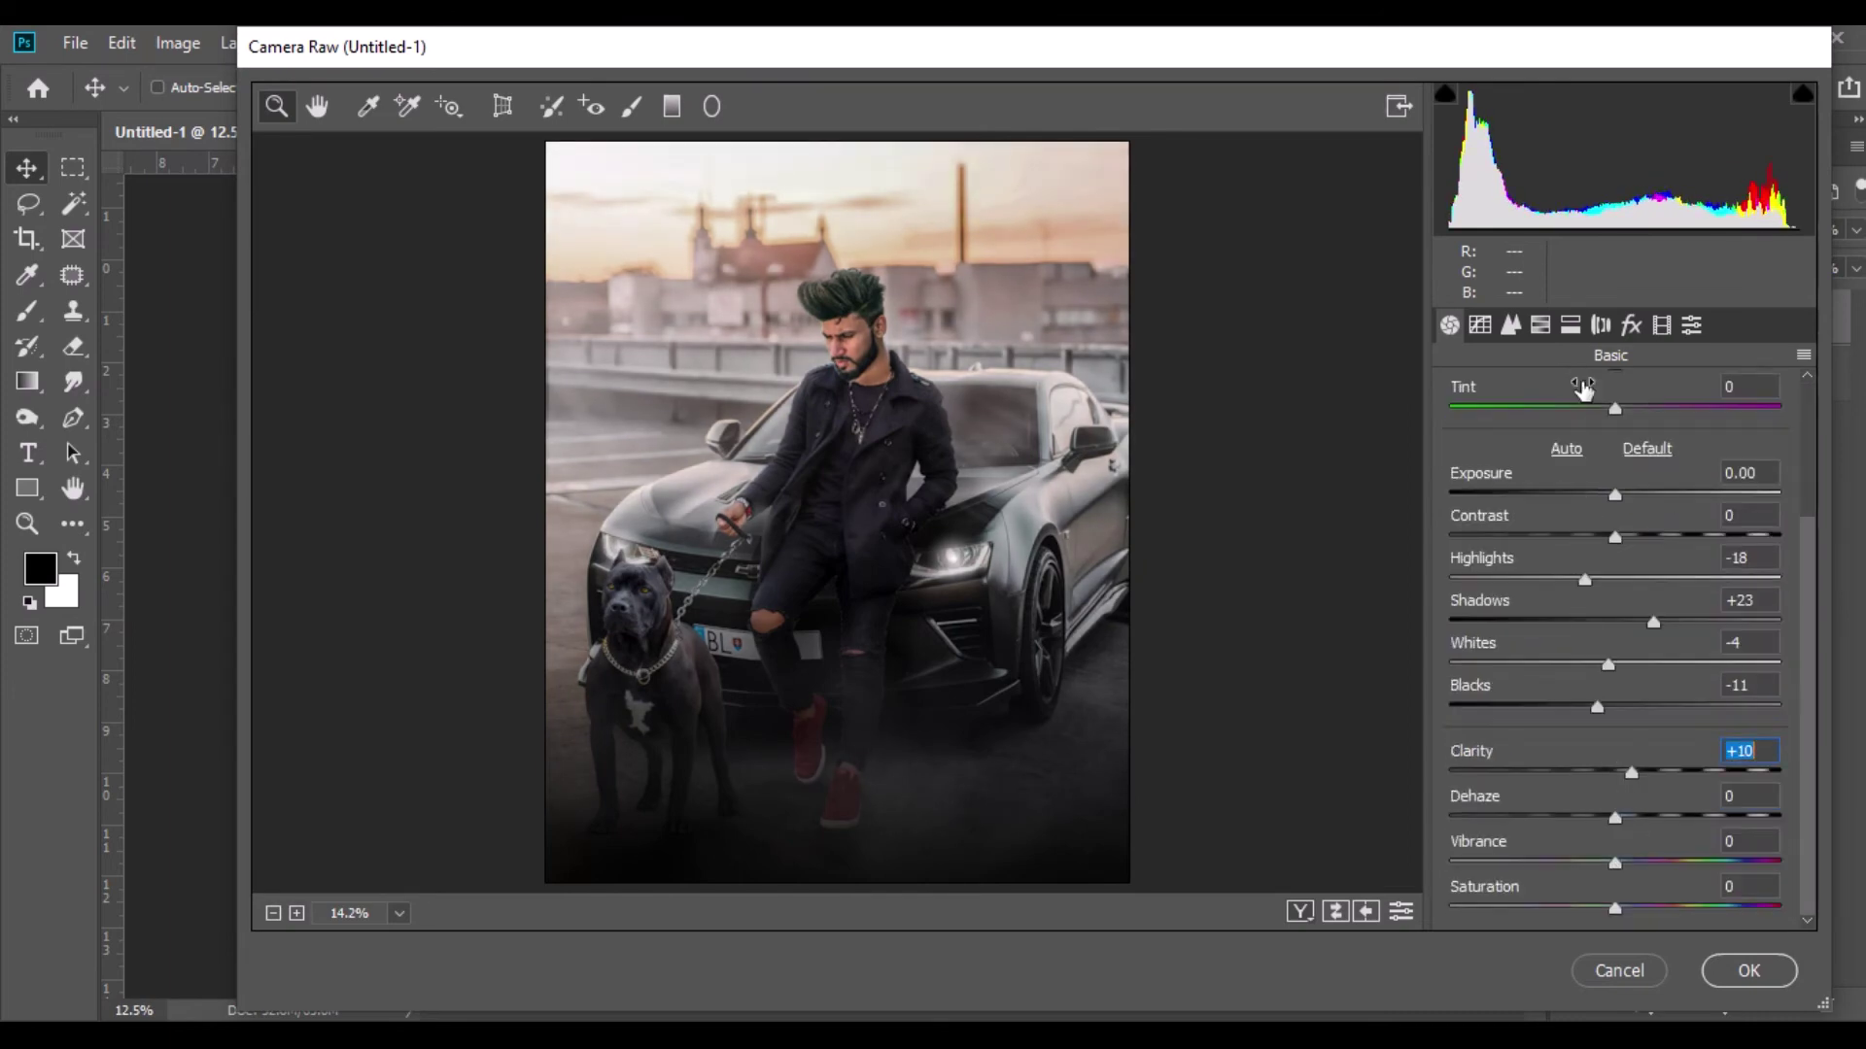
# Lower saturation of Oranges to -7 and Yellows to -6, set Post Crop Vignetting to -28, and apply the Camera Raw filter.
pyautogui.click(1541, 325)
pyautogui.moveTo(1621, 544); pyautogui.dragTo(1615, 587)
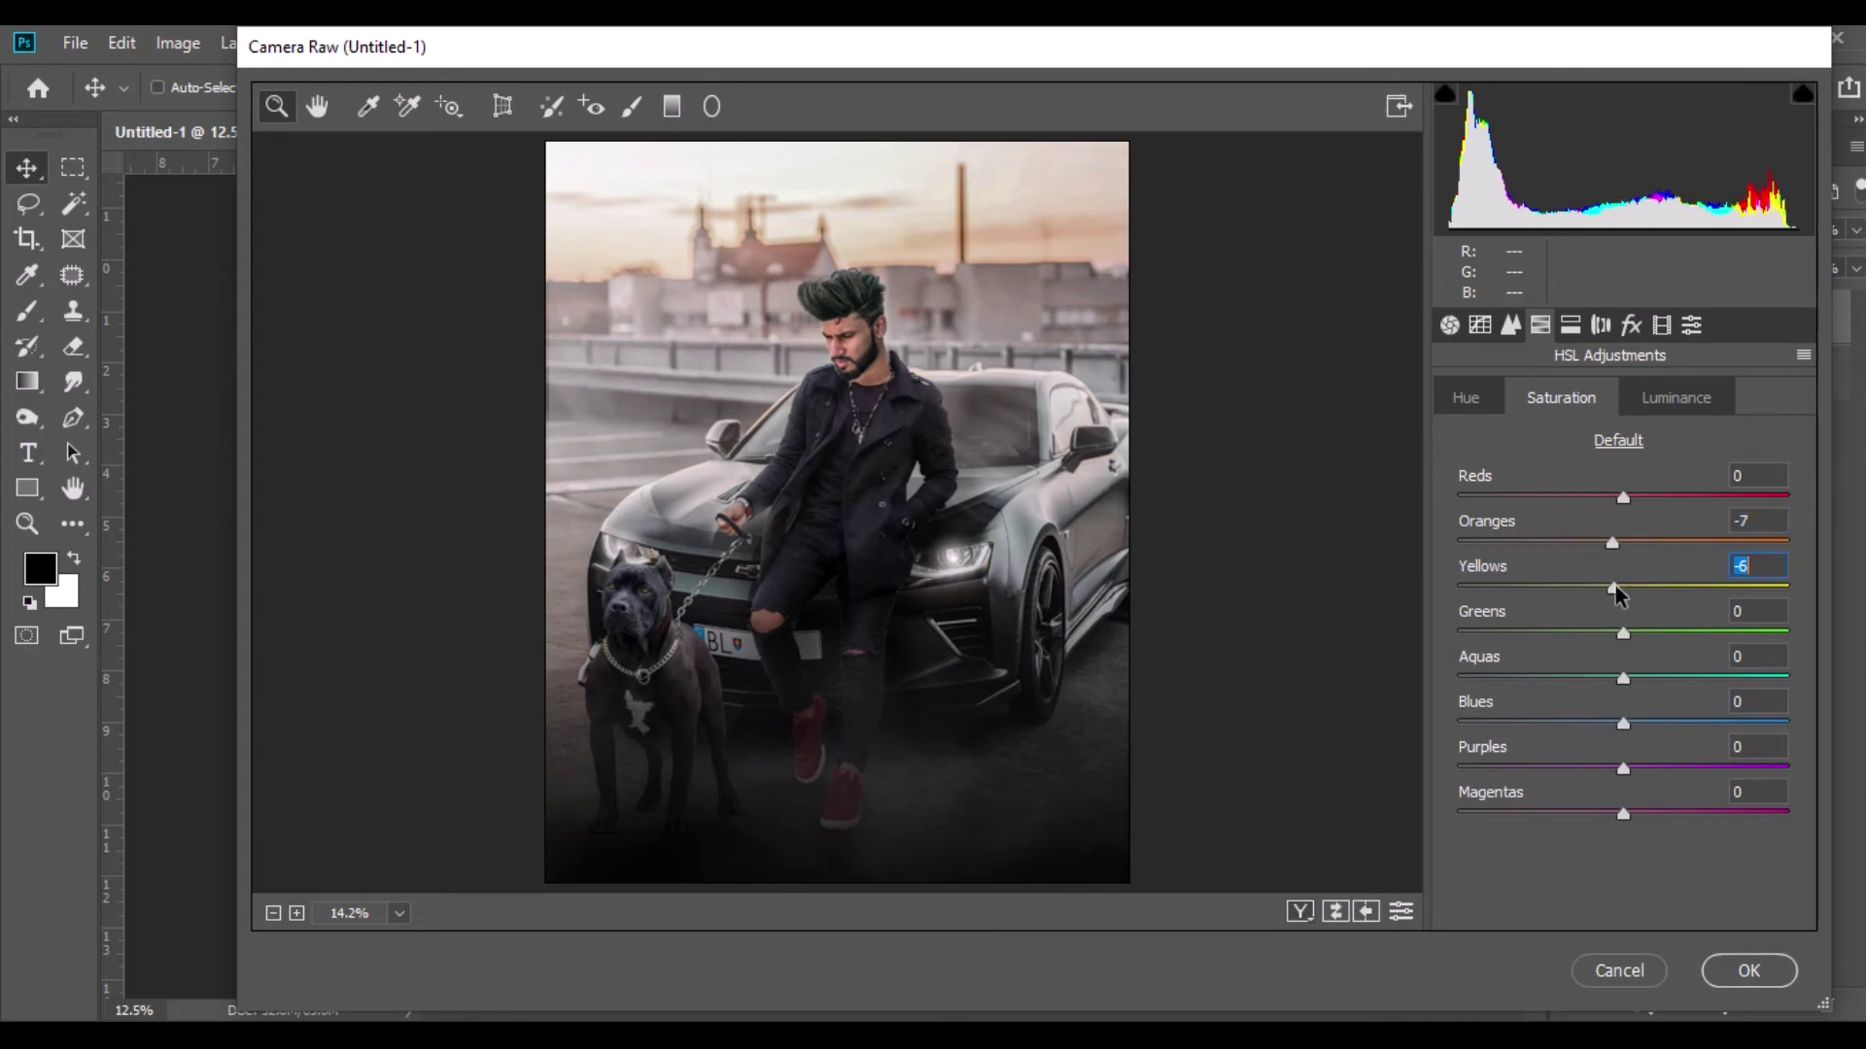
pyautogui.click(1631, 325)
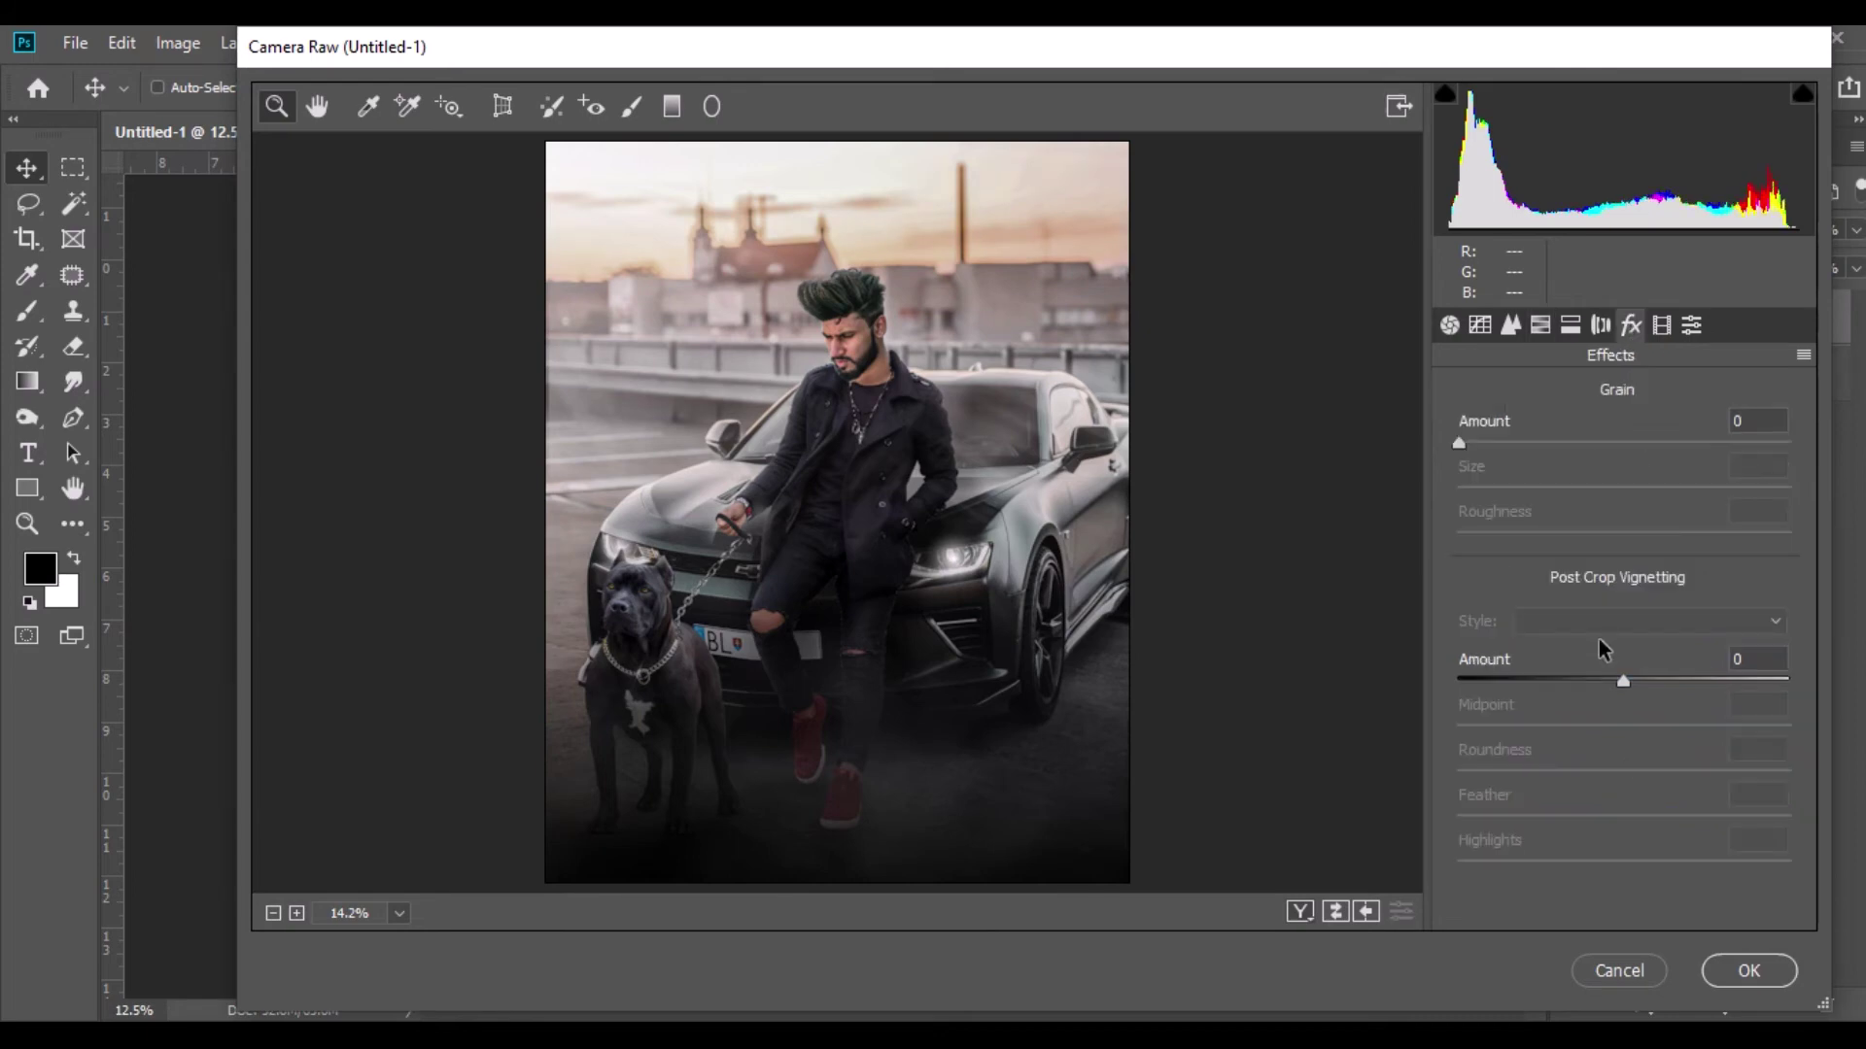
pyautogui.moveTo(1617, 685); pyautogui.dragTo(1577, 677)
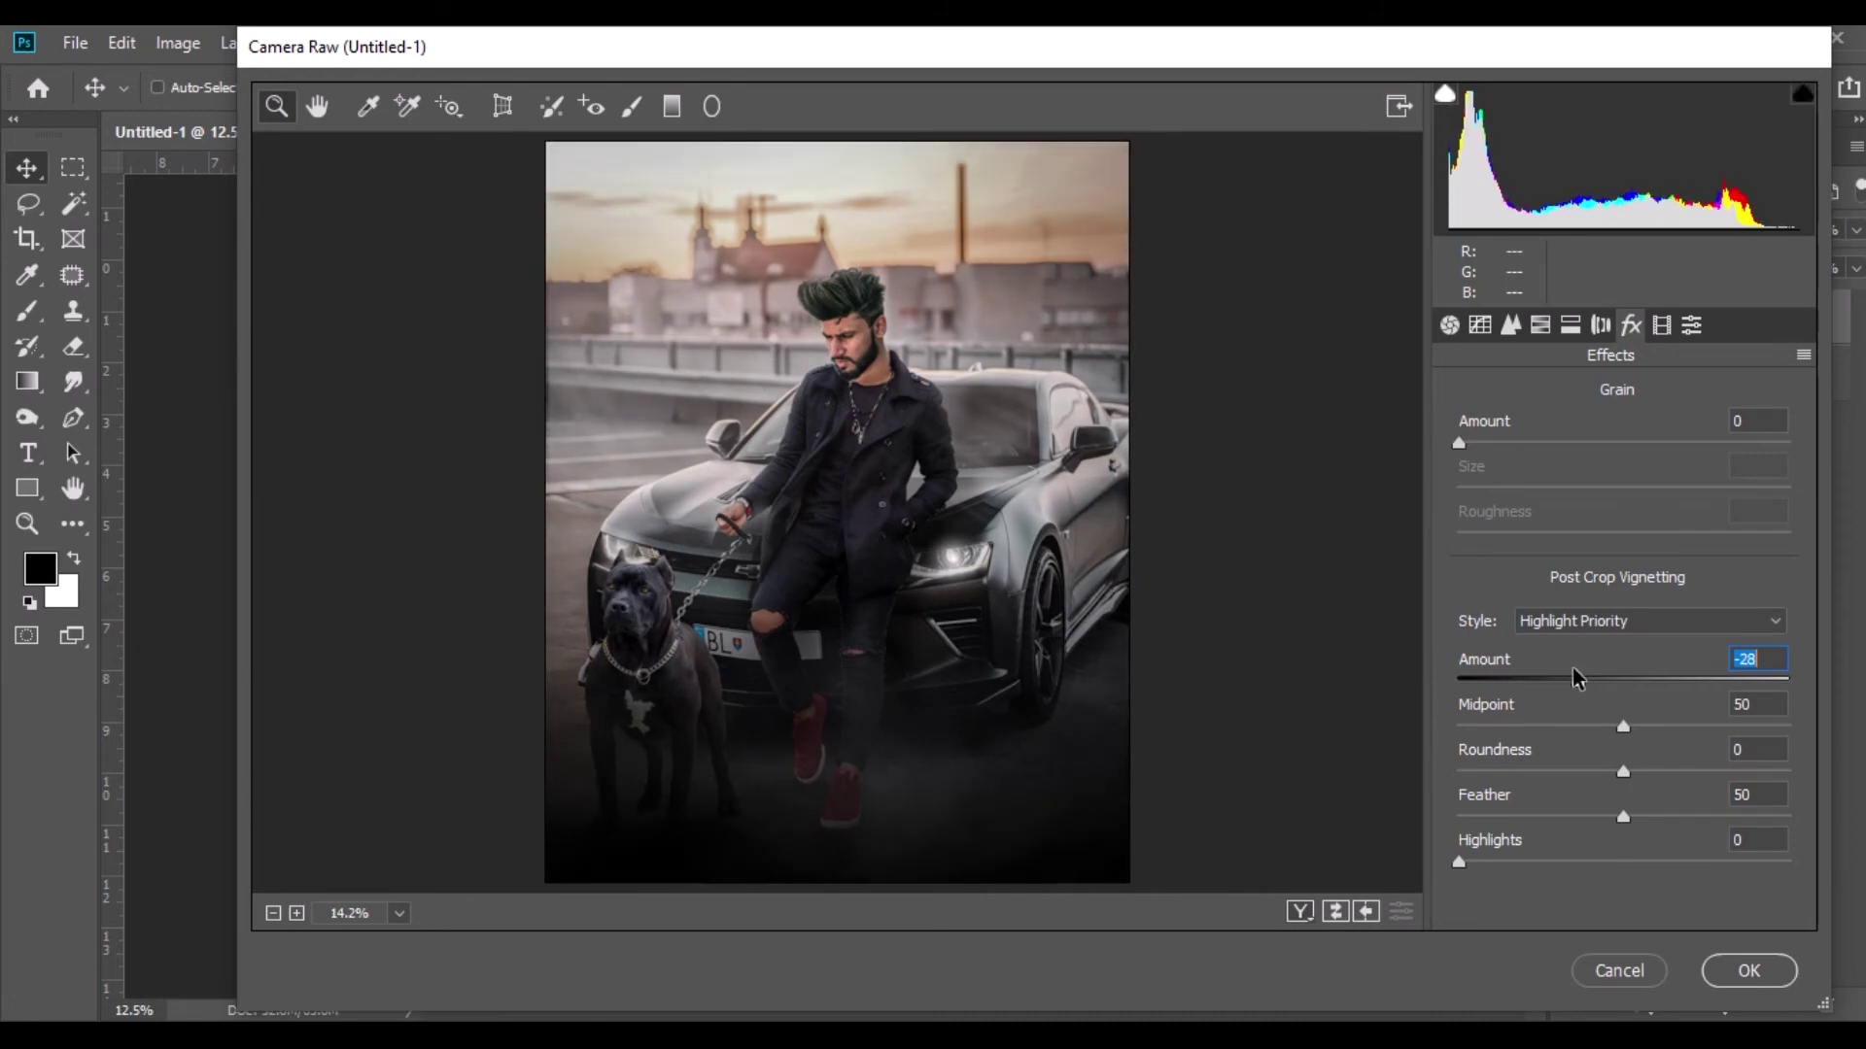
pyautogui.click(1710, 964)
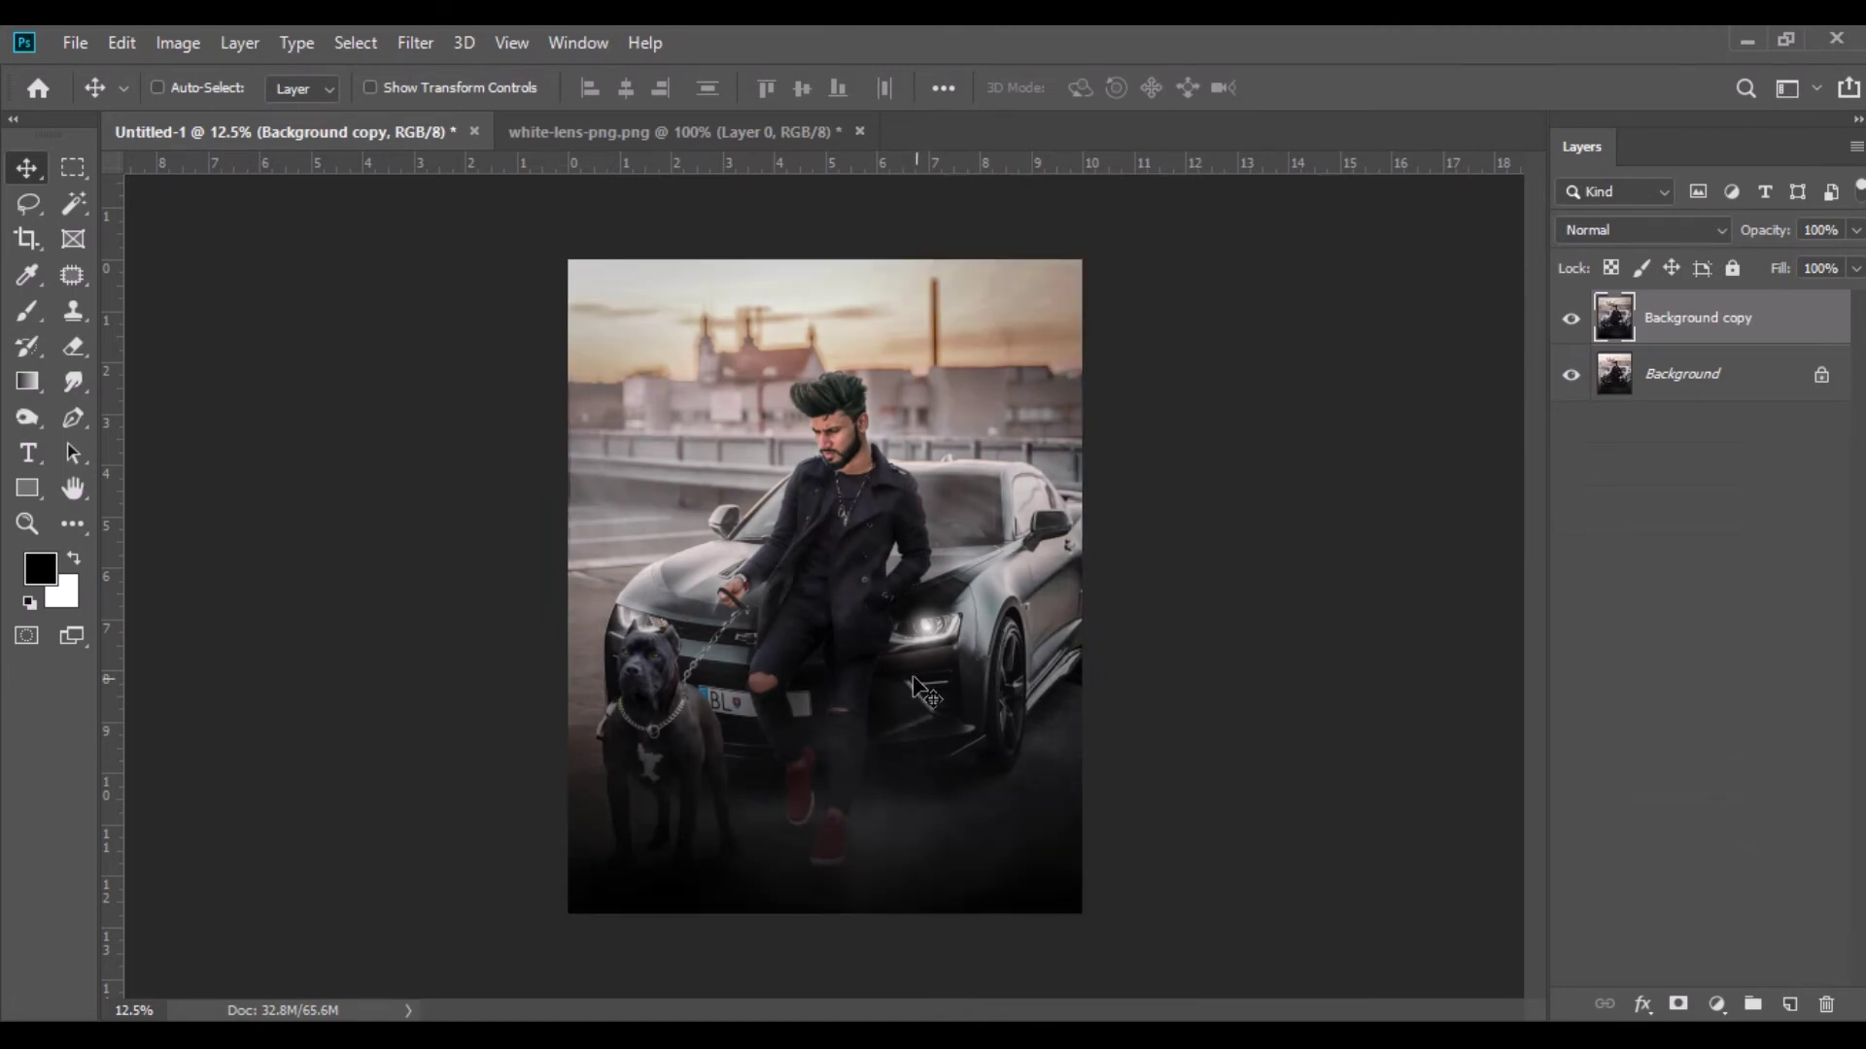
# Close the white-lens-png.png document without saving its changes.
pyautogui.click(762, 134)
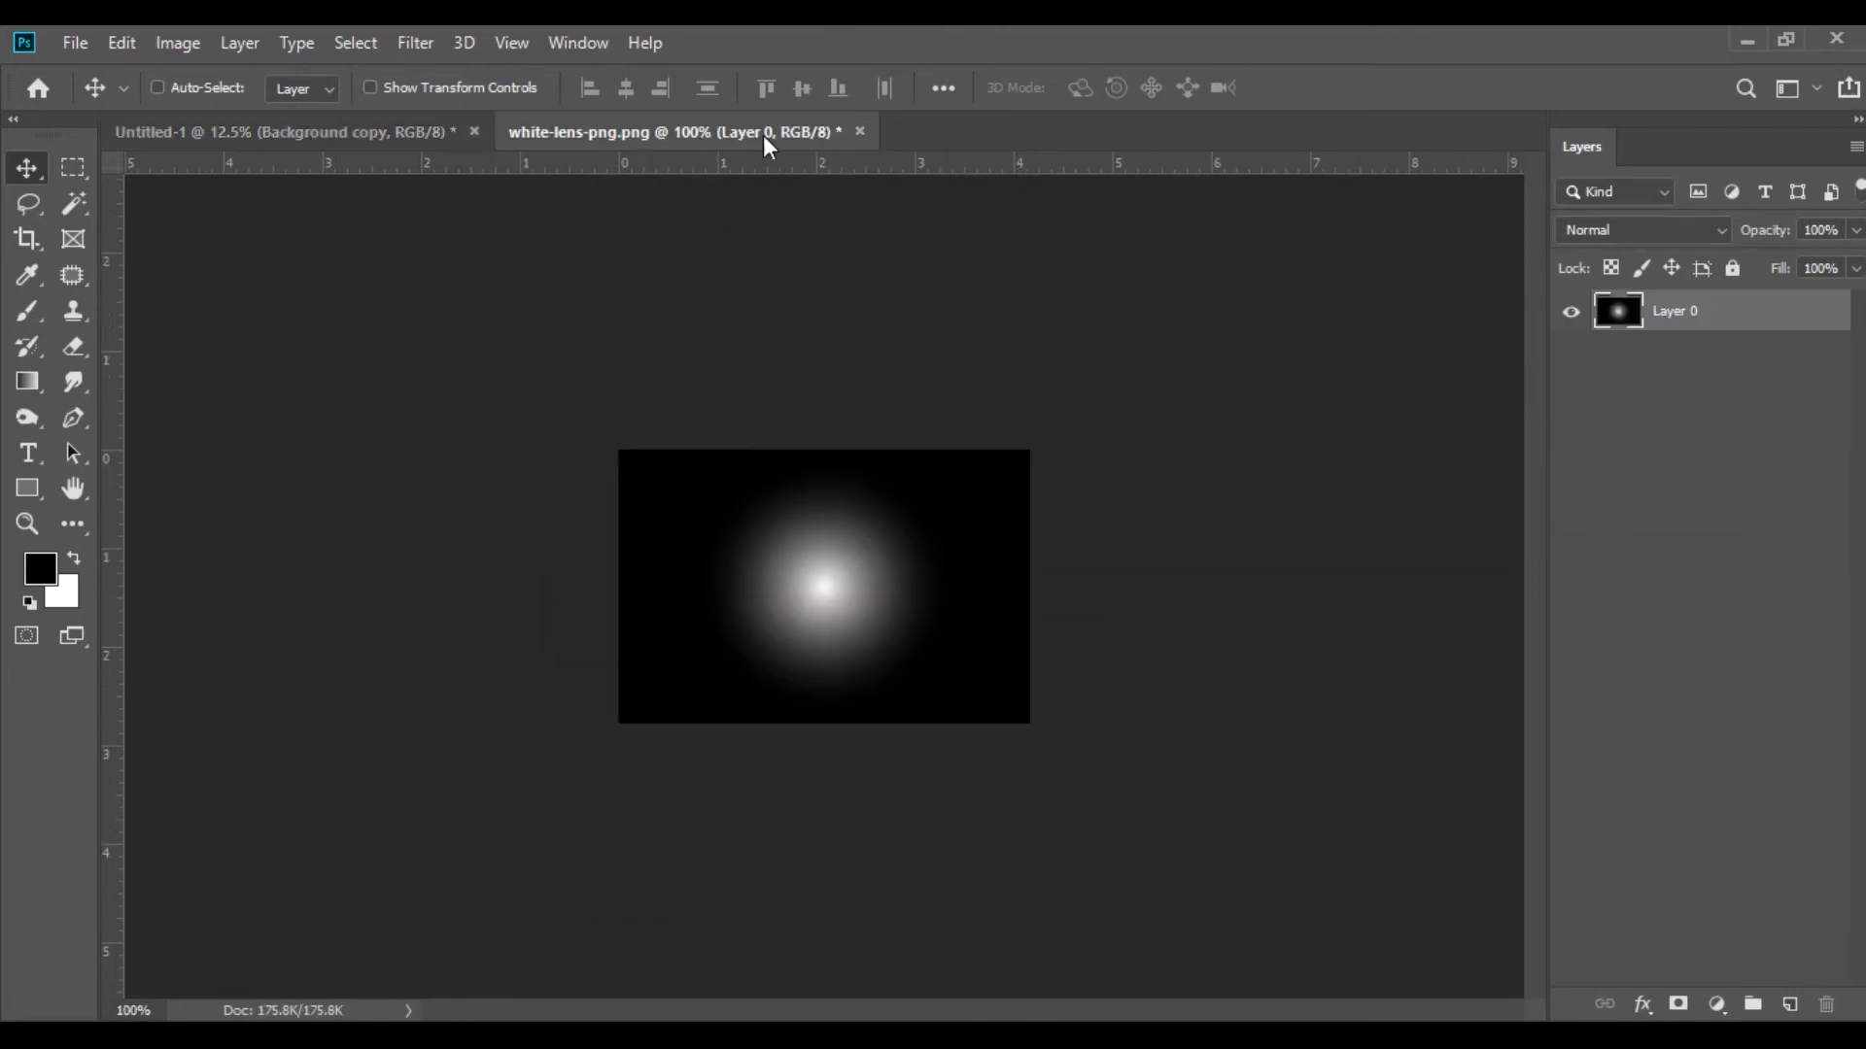
pyautogui.click(860, 131)
pyautogui.click(951, 425)
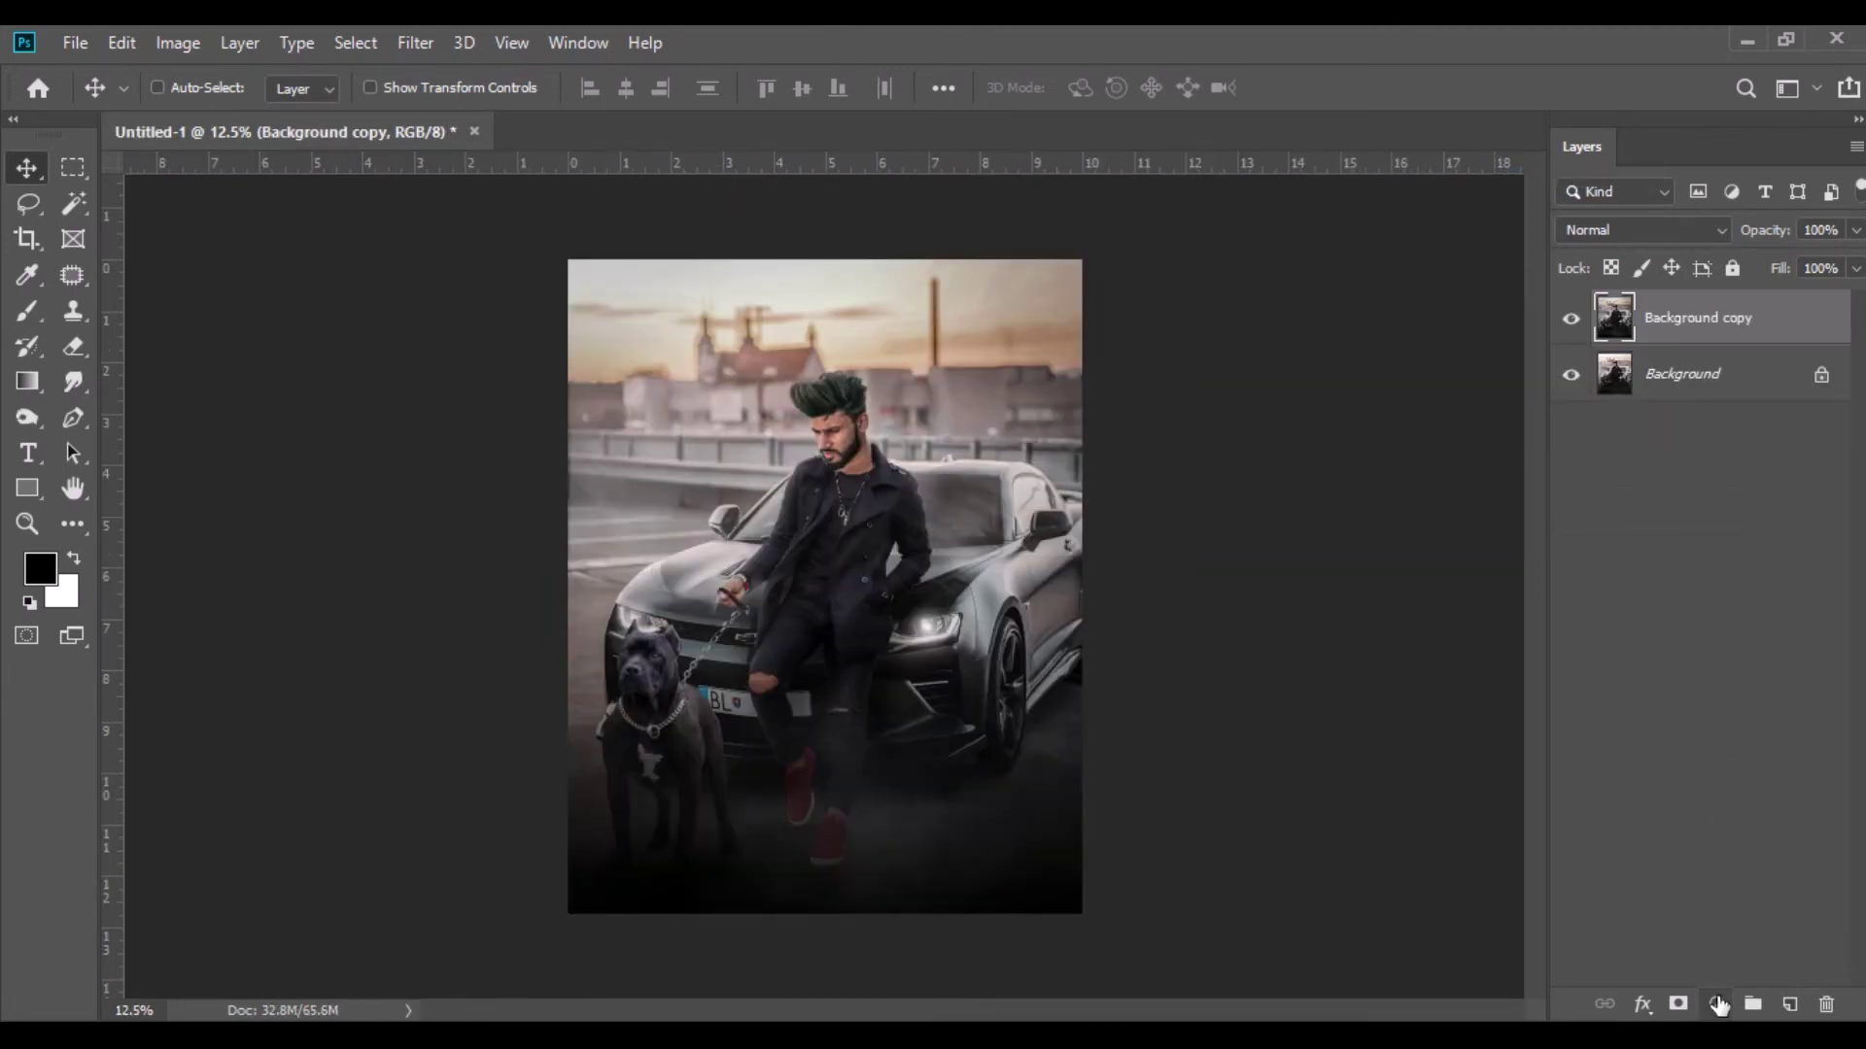
# Add a Color Lookup adjustment layer above Background copy and load a 3D LUT that gives a teal and orange grade.
pyautogui.click(1718, 1004)
pyautogui.click(1690, 846)
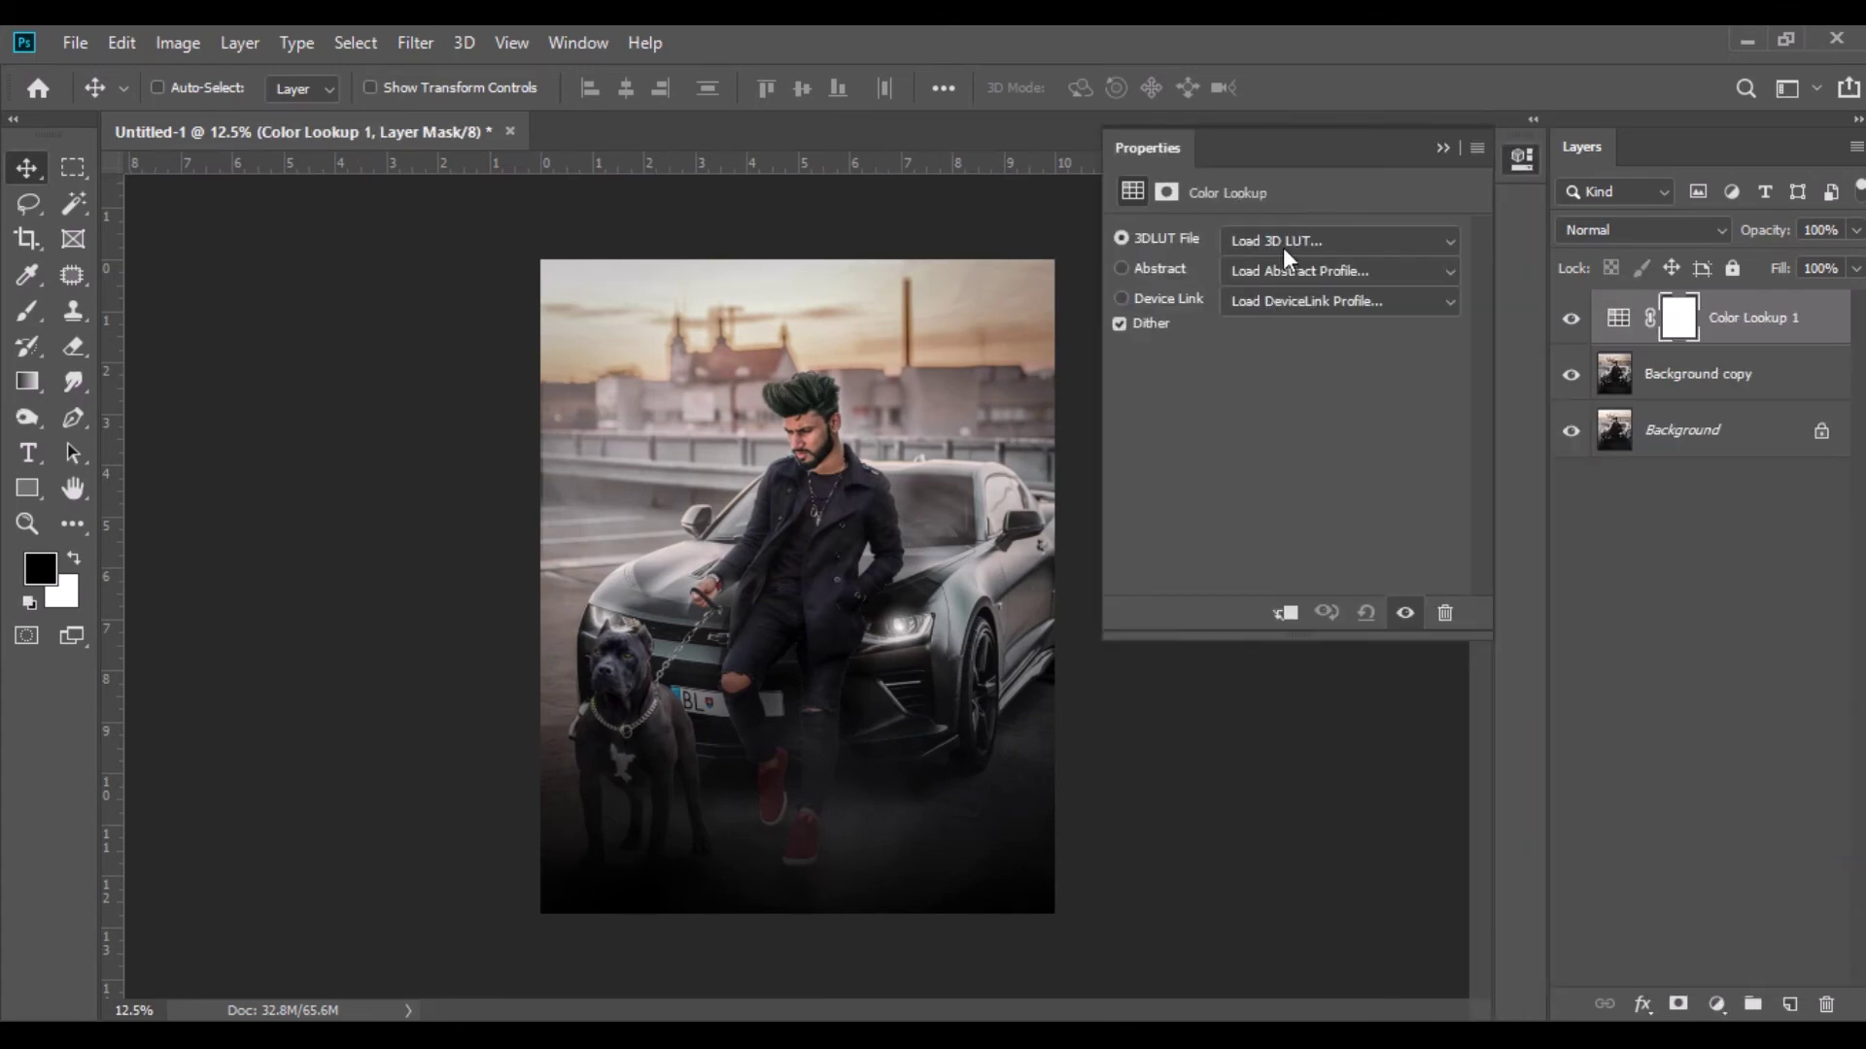
pyautogui.click(1284, 243)
pyautogui.click(1300, 115)
pyautogui.click(1477, 148)
pyautogui.click(1564, 220)
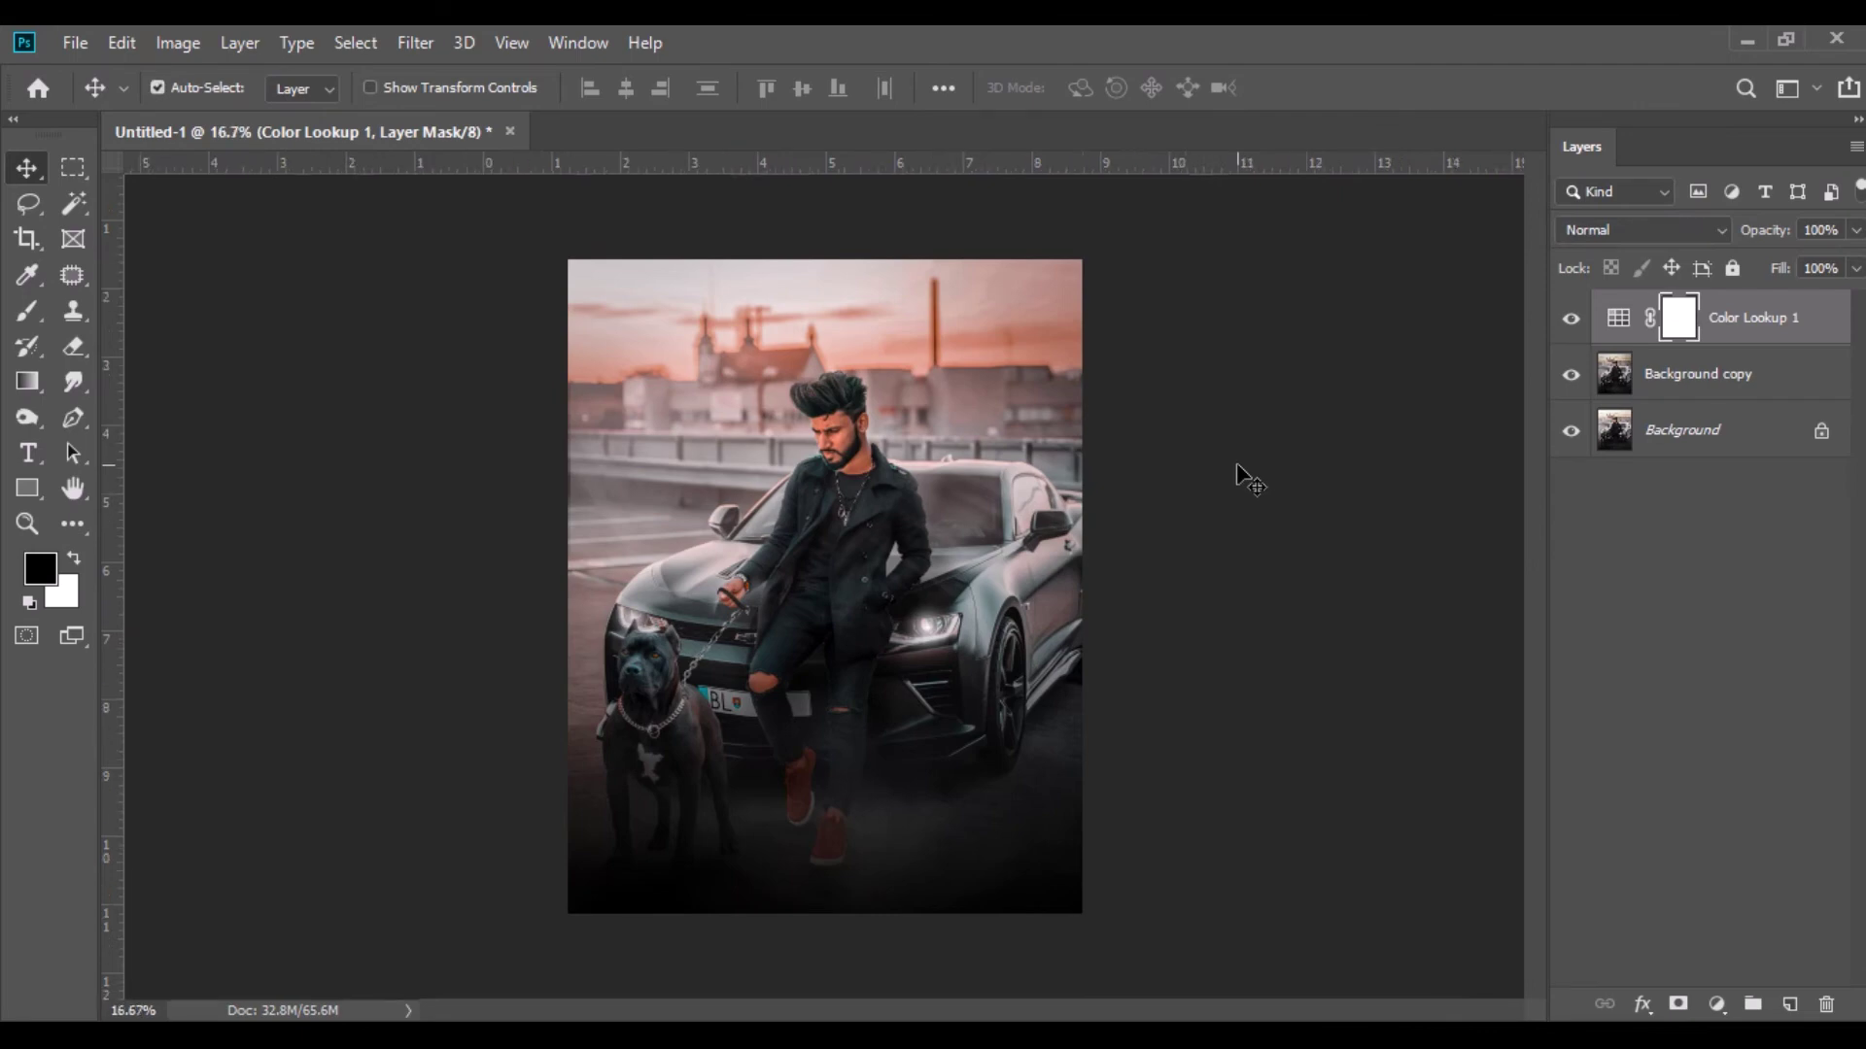
# Paint black on the Color Lookup 1 mask over the man's skin and shoes, and merge the adjustment down into Background copy.
pyautogui.hotkey('ctrl', '+')
pyautogui.hotkey('ctrl', '+')
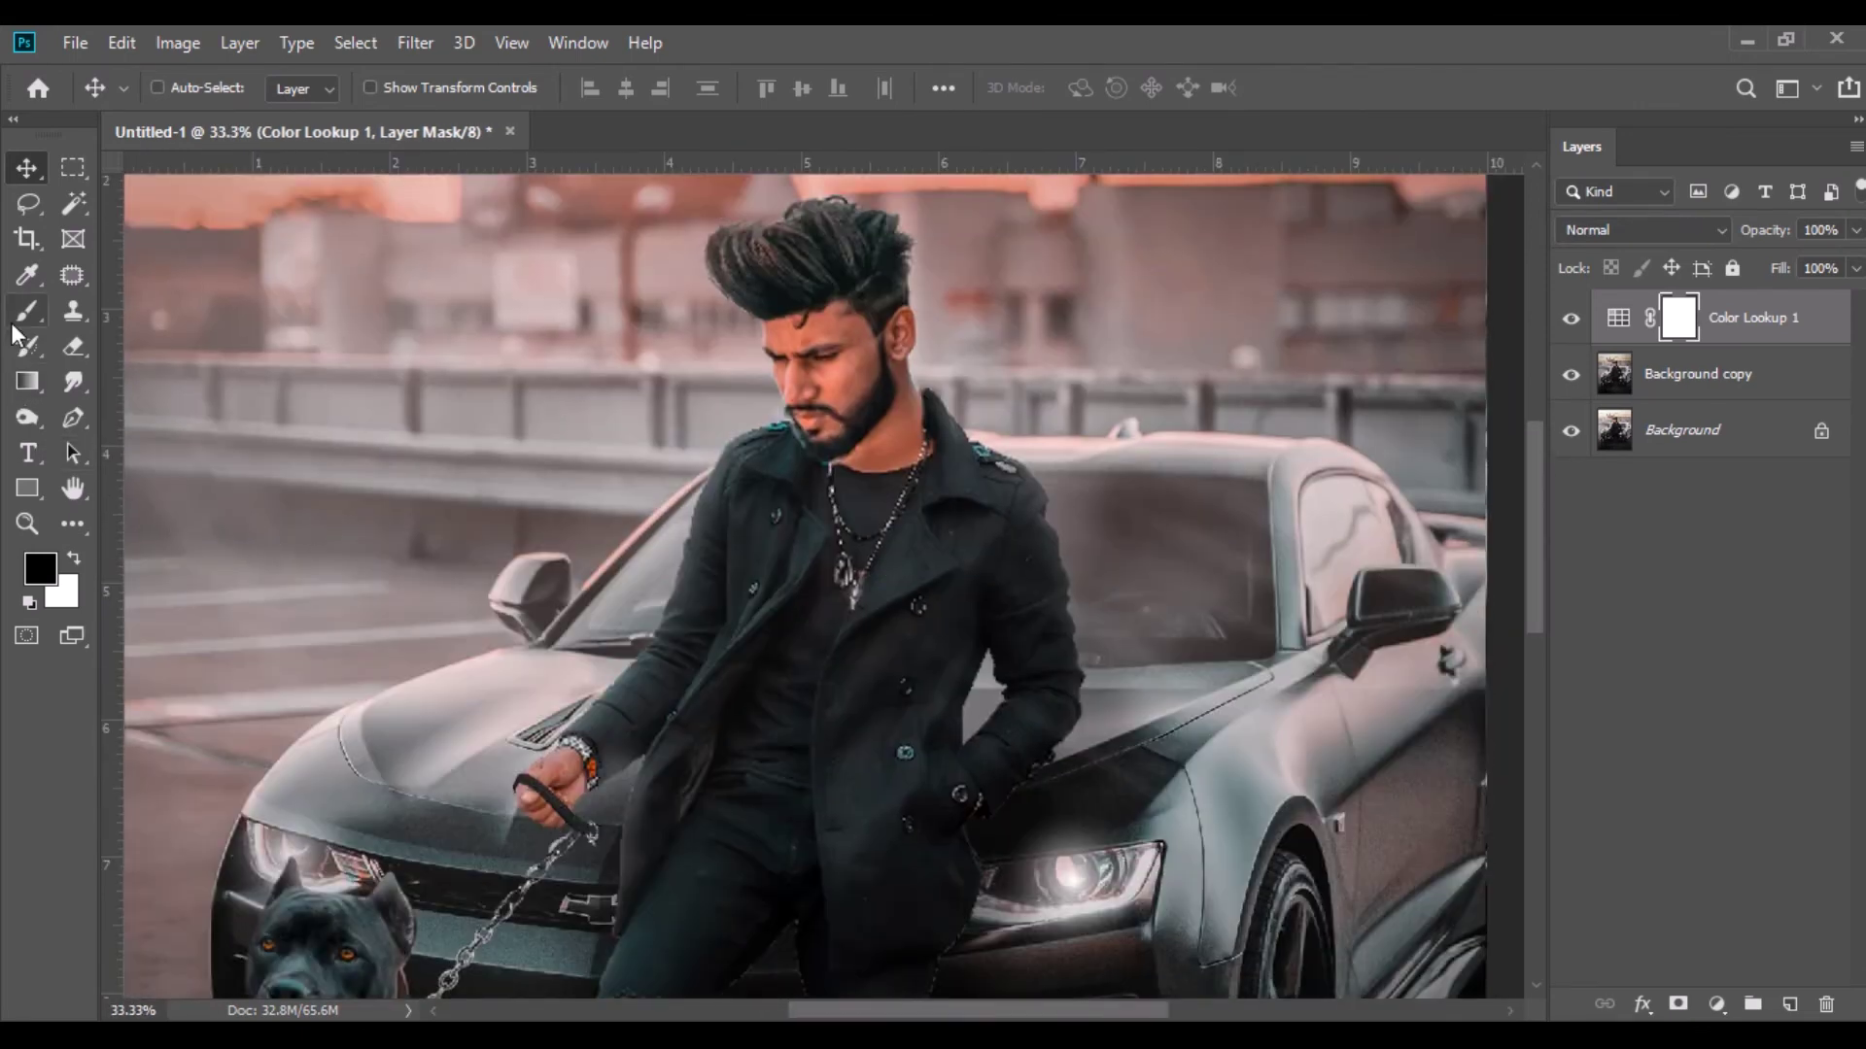
pyautogui.click(28, 313)
pyautogui.rightClick(821, 423)
pyautogui.click(844, 330)
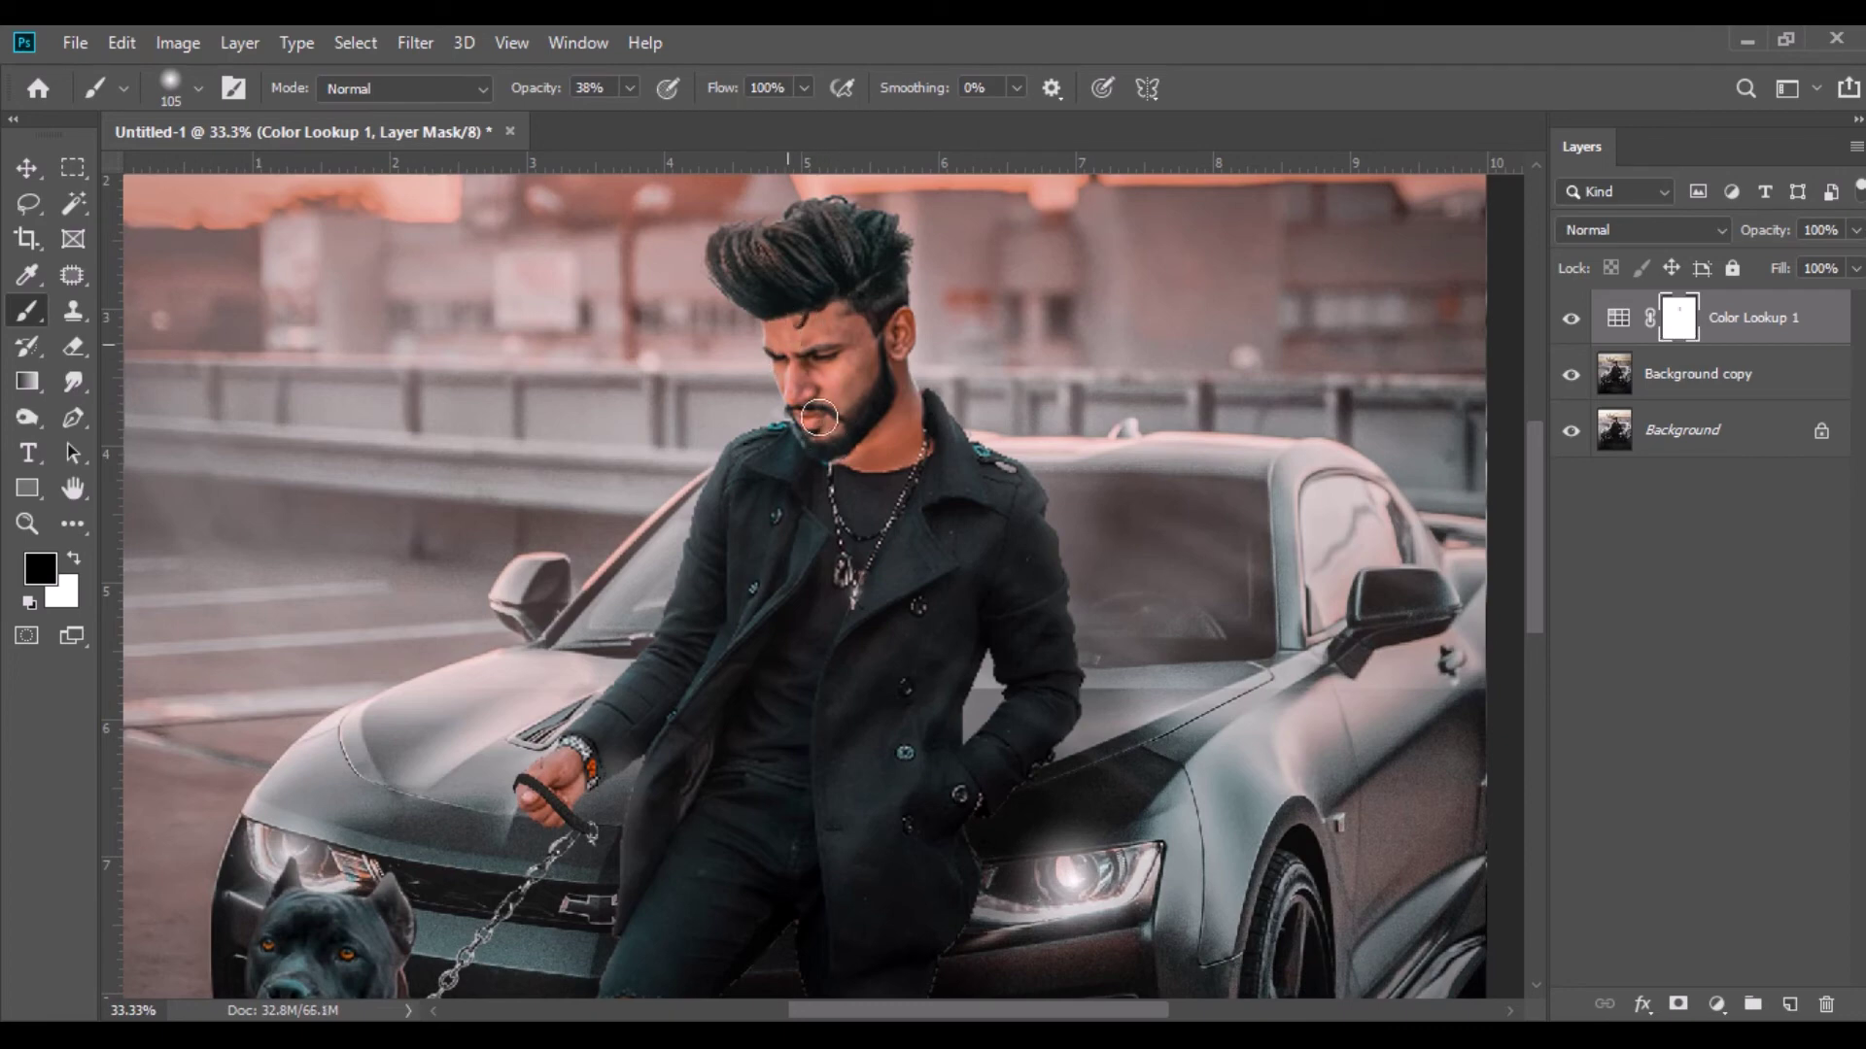
pyautogui.click(798, 269)
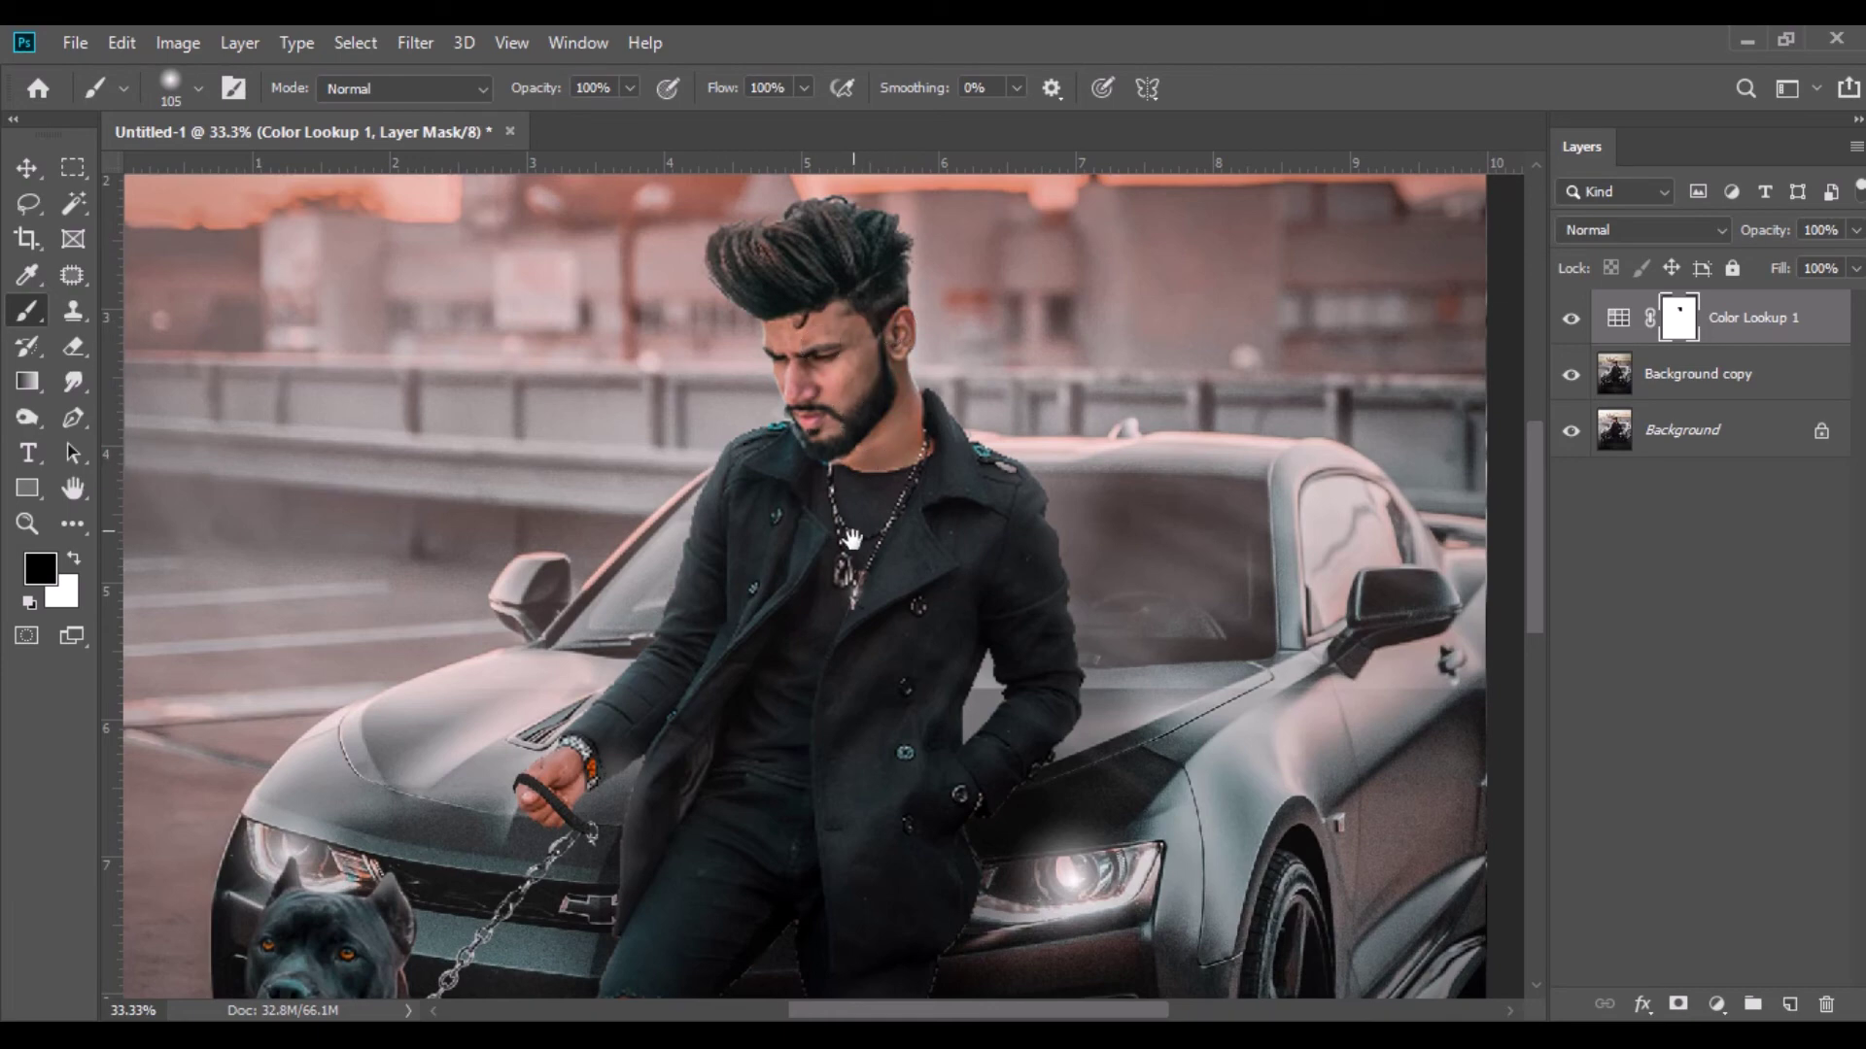
pyautogui.moveTo(851, 540); pyautogui.dragTo(1002, 282)
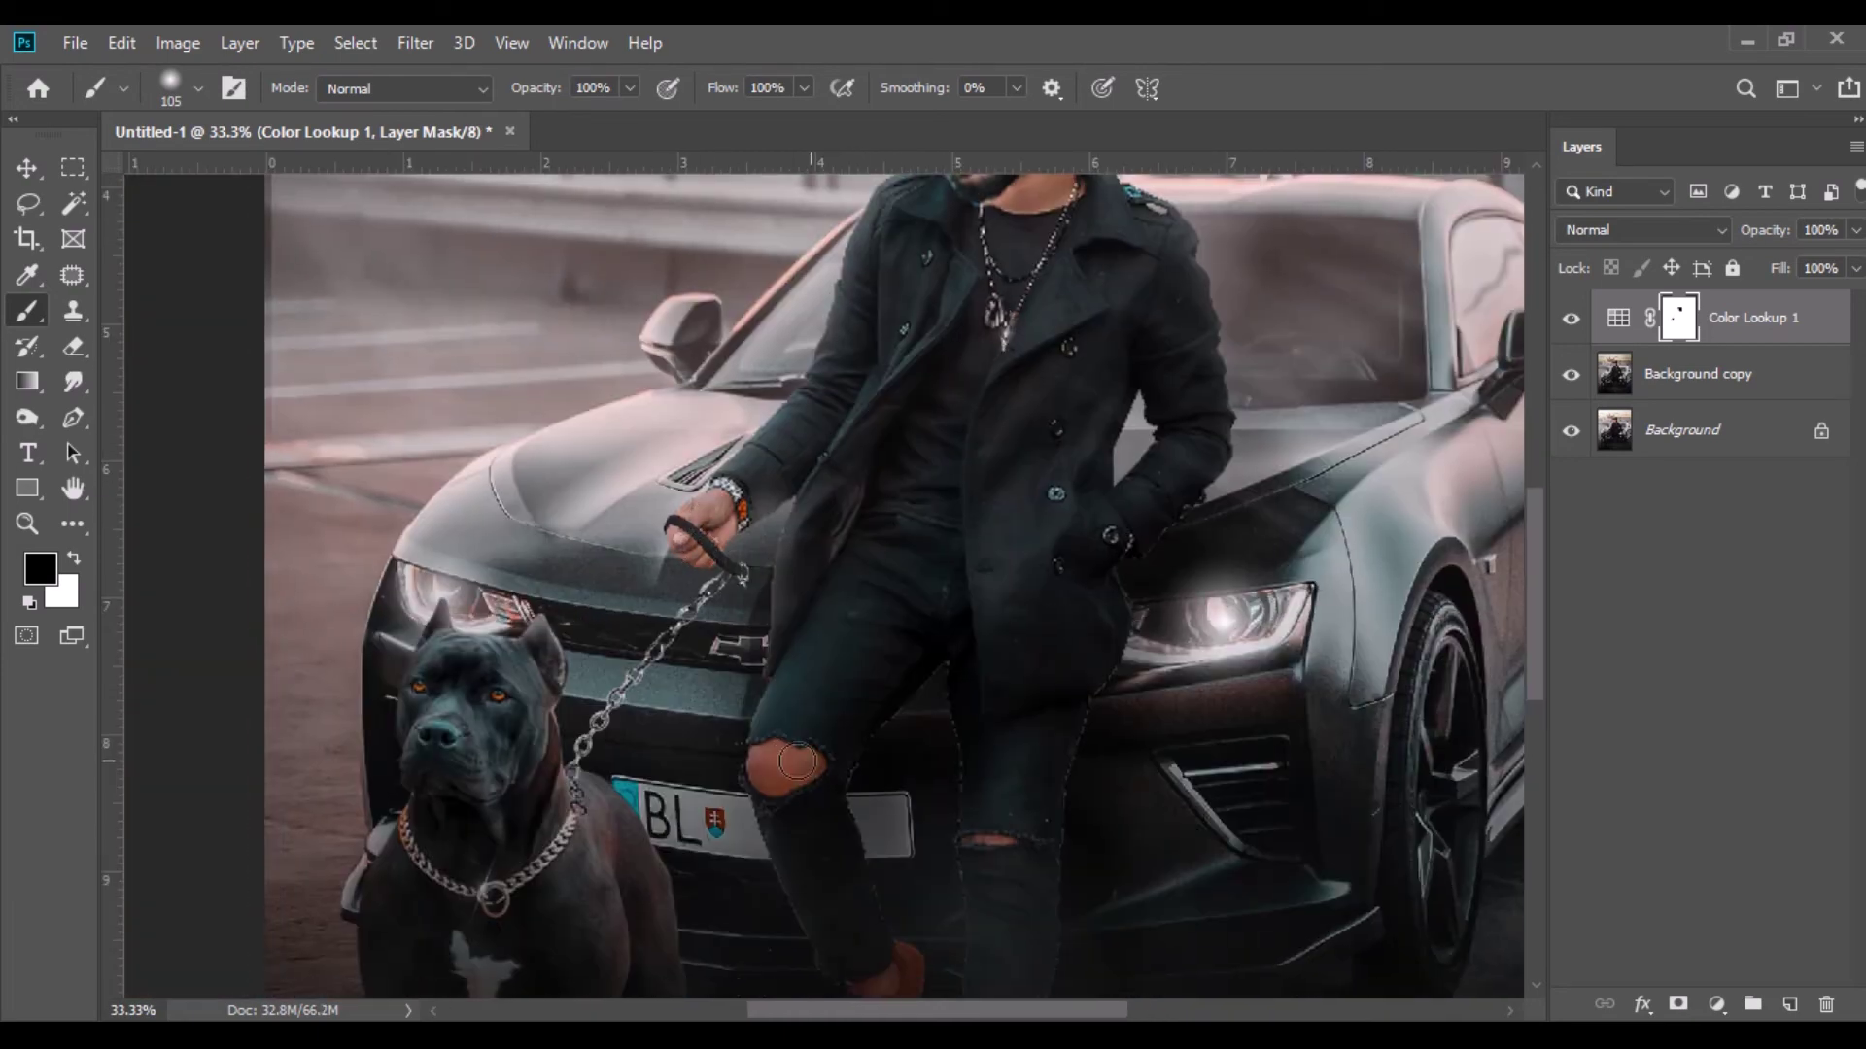
pyautogui.moveTo(944, 884); pyautogui.dragTo(938, 654)
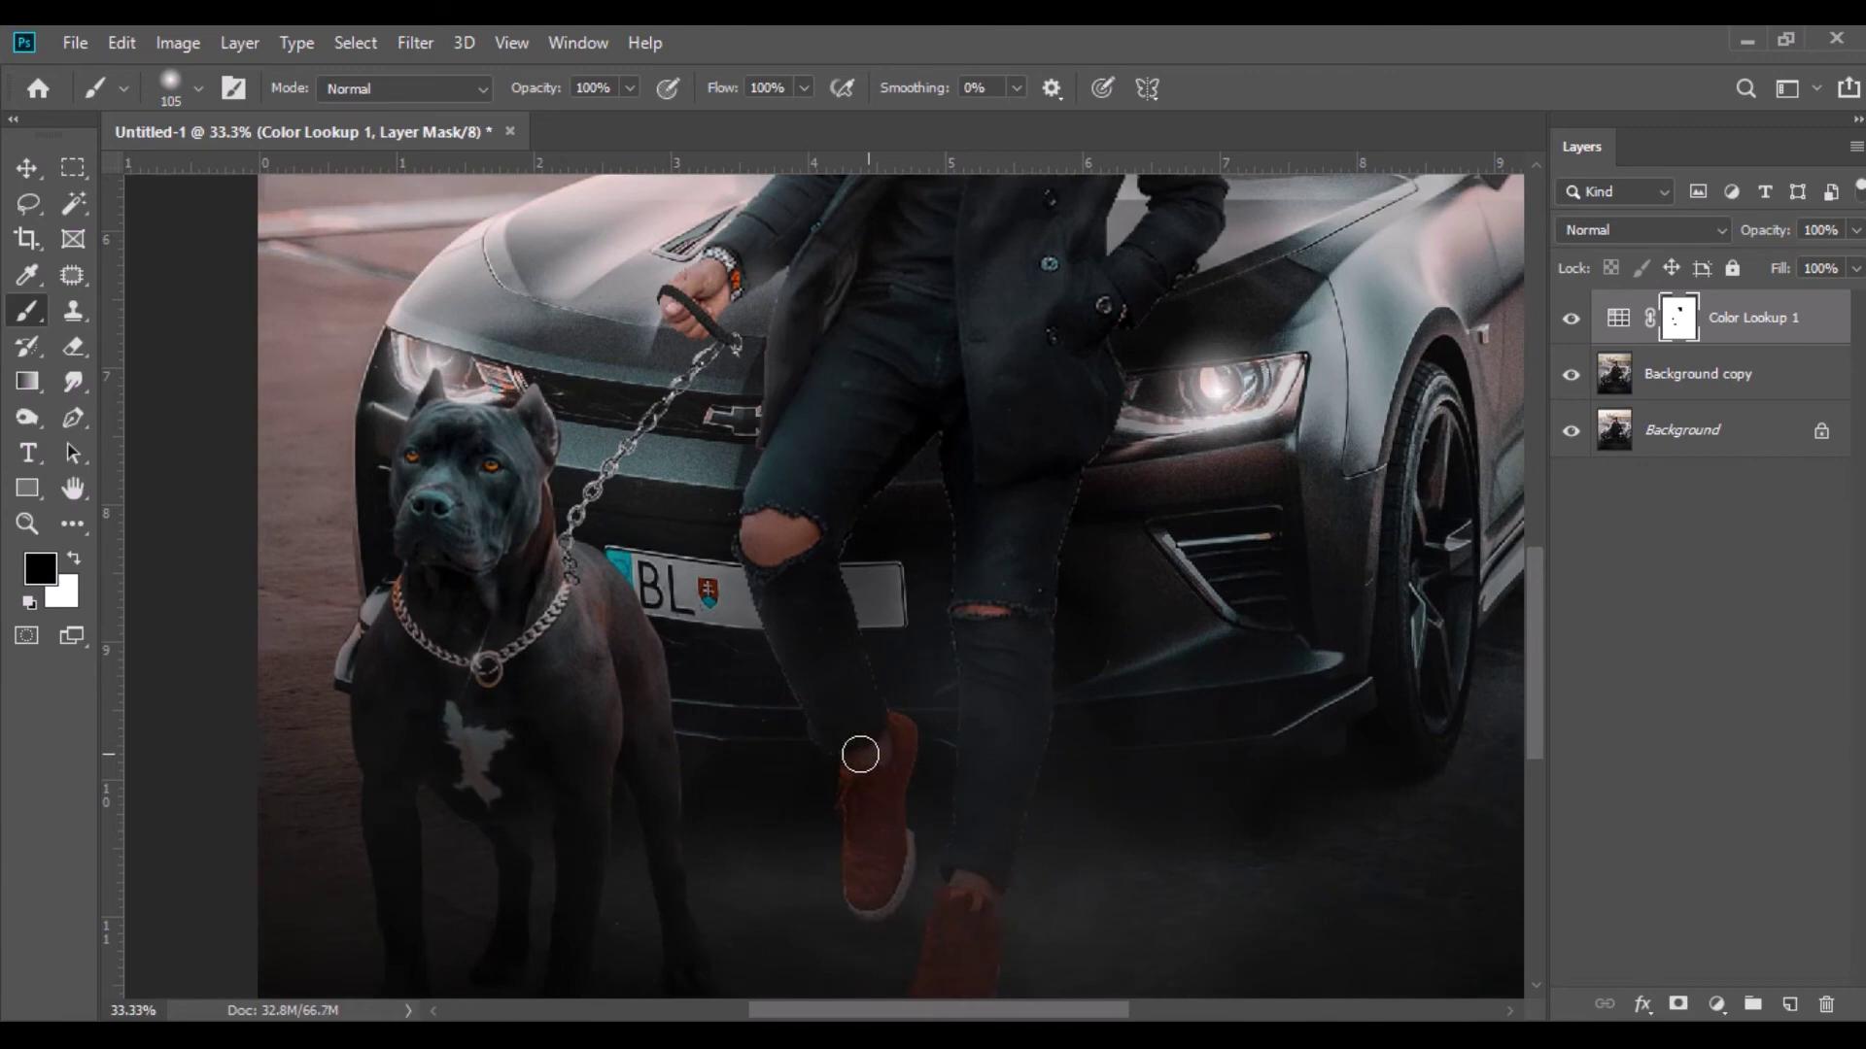
pyautogui.moveTo(943, 209); pyautogui.dragTo(959, 518)
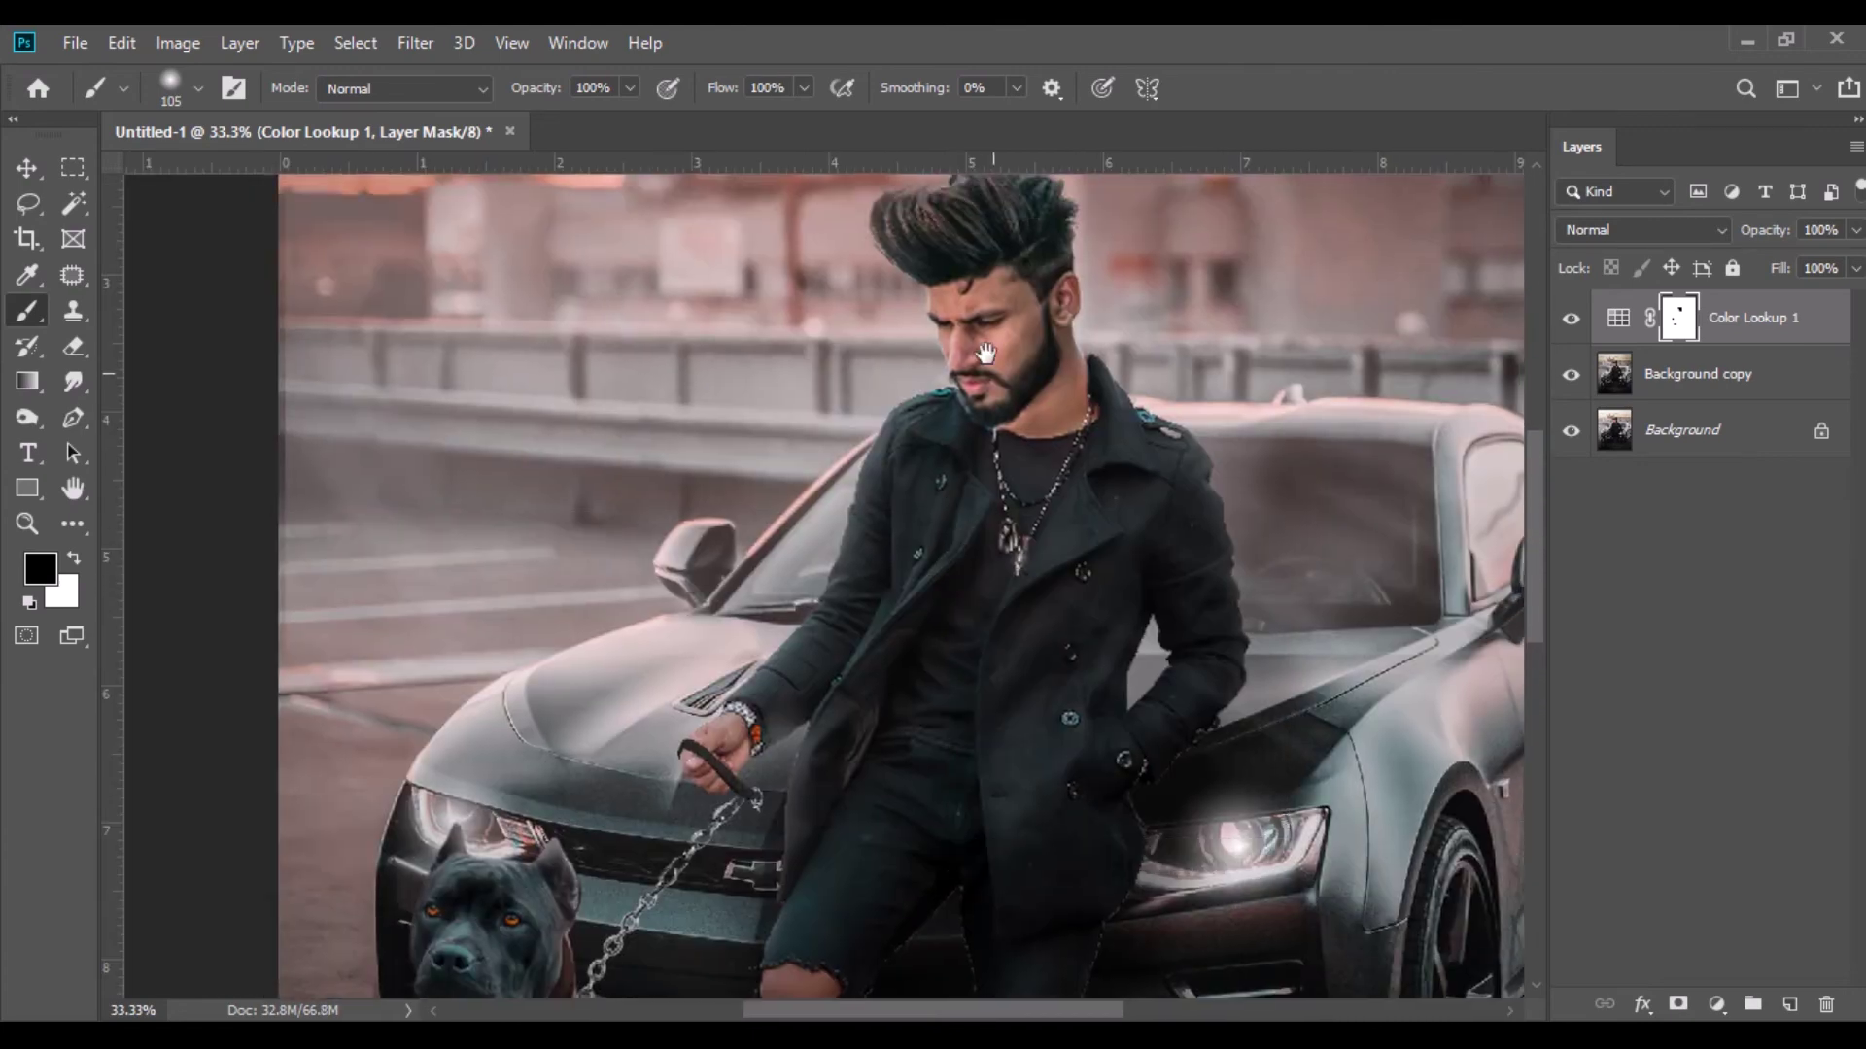
pyautogui.rightClick(1708, 333)
pyautogui.click(1424, 836)
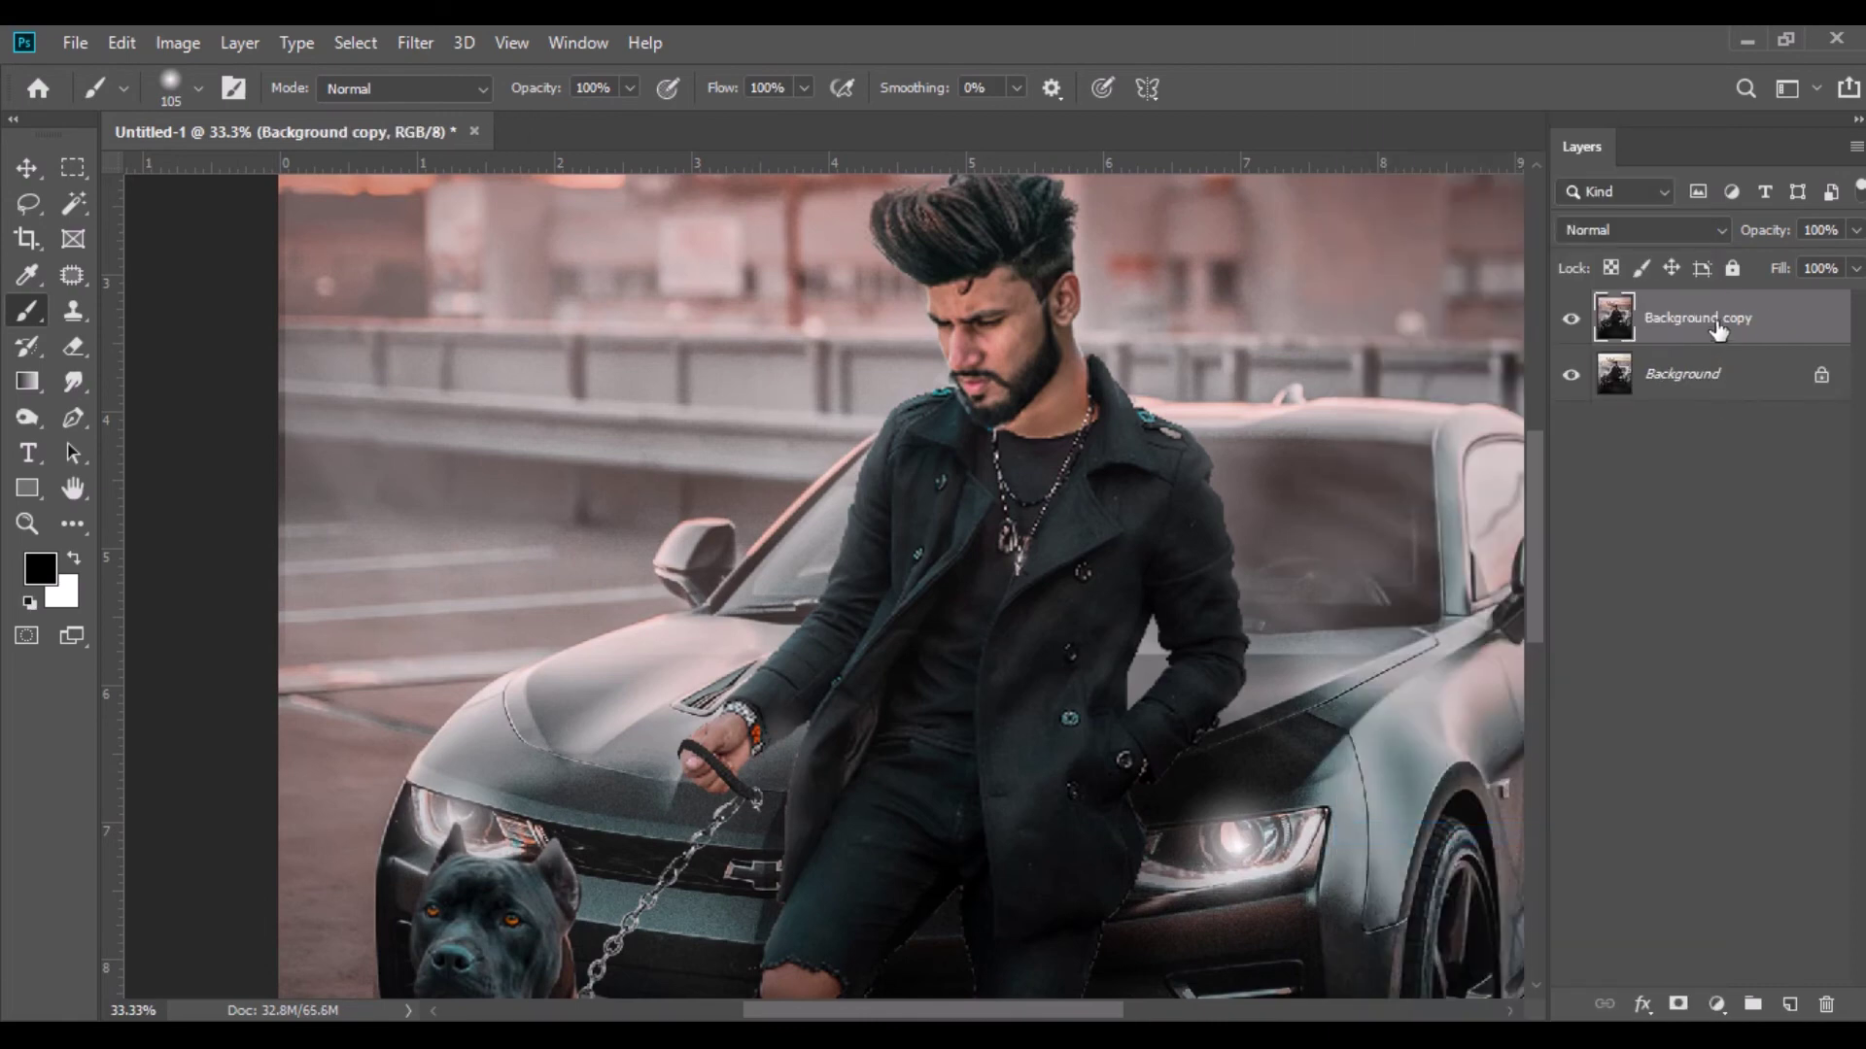
# Add a new layer above Background copy, set its blend mode to Overlay and fill it with gray.
pyautogui.click(1788, 1005)
pyautogui.click(1618, 239)
pyautogui.click(1615, 553)
pyautogui.click(122, 43)
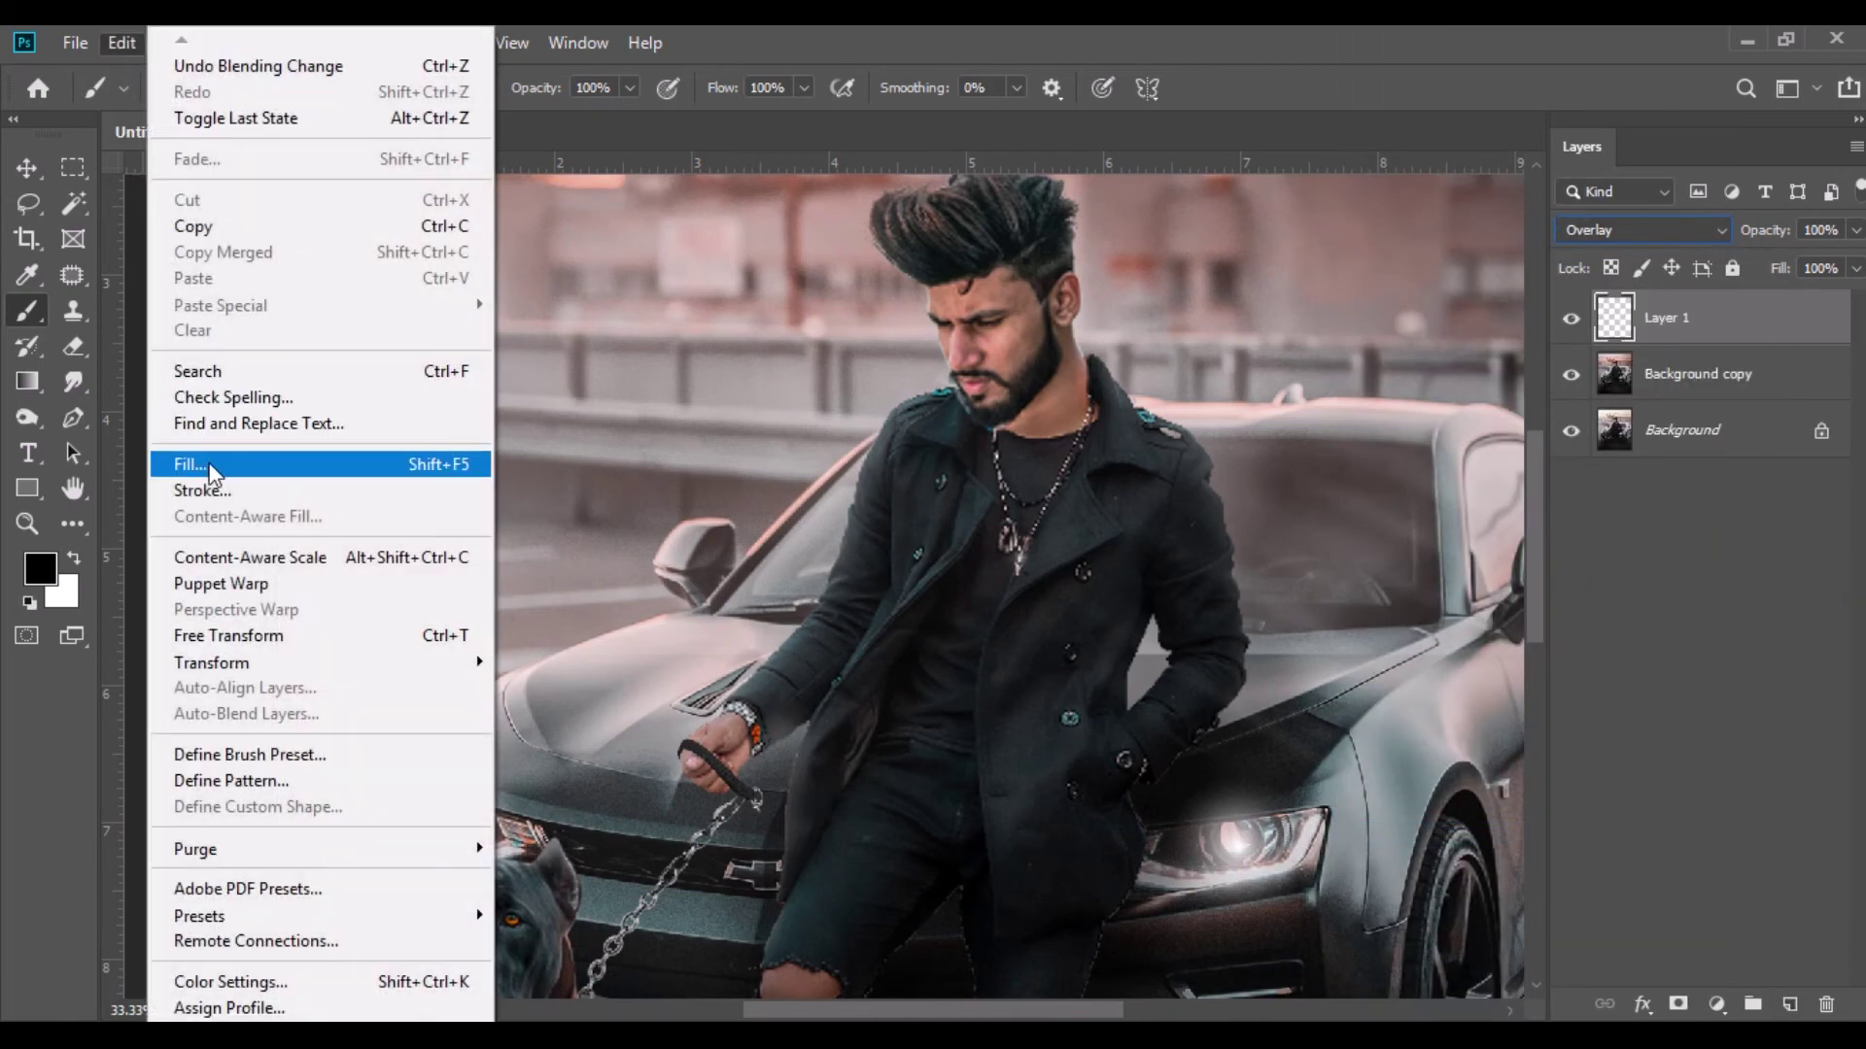
pyautogui.click(206, 457)
pyautogui.click(1105, 268)
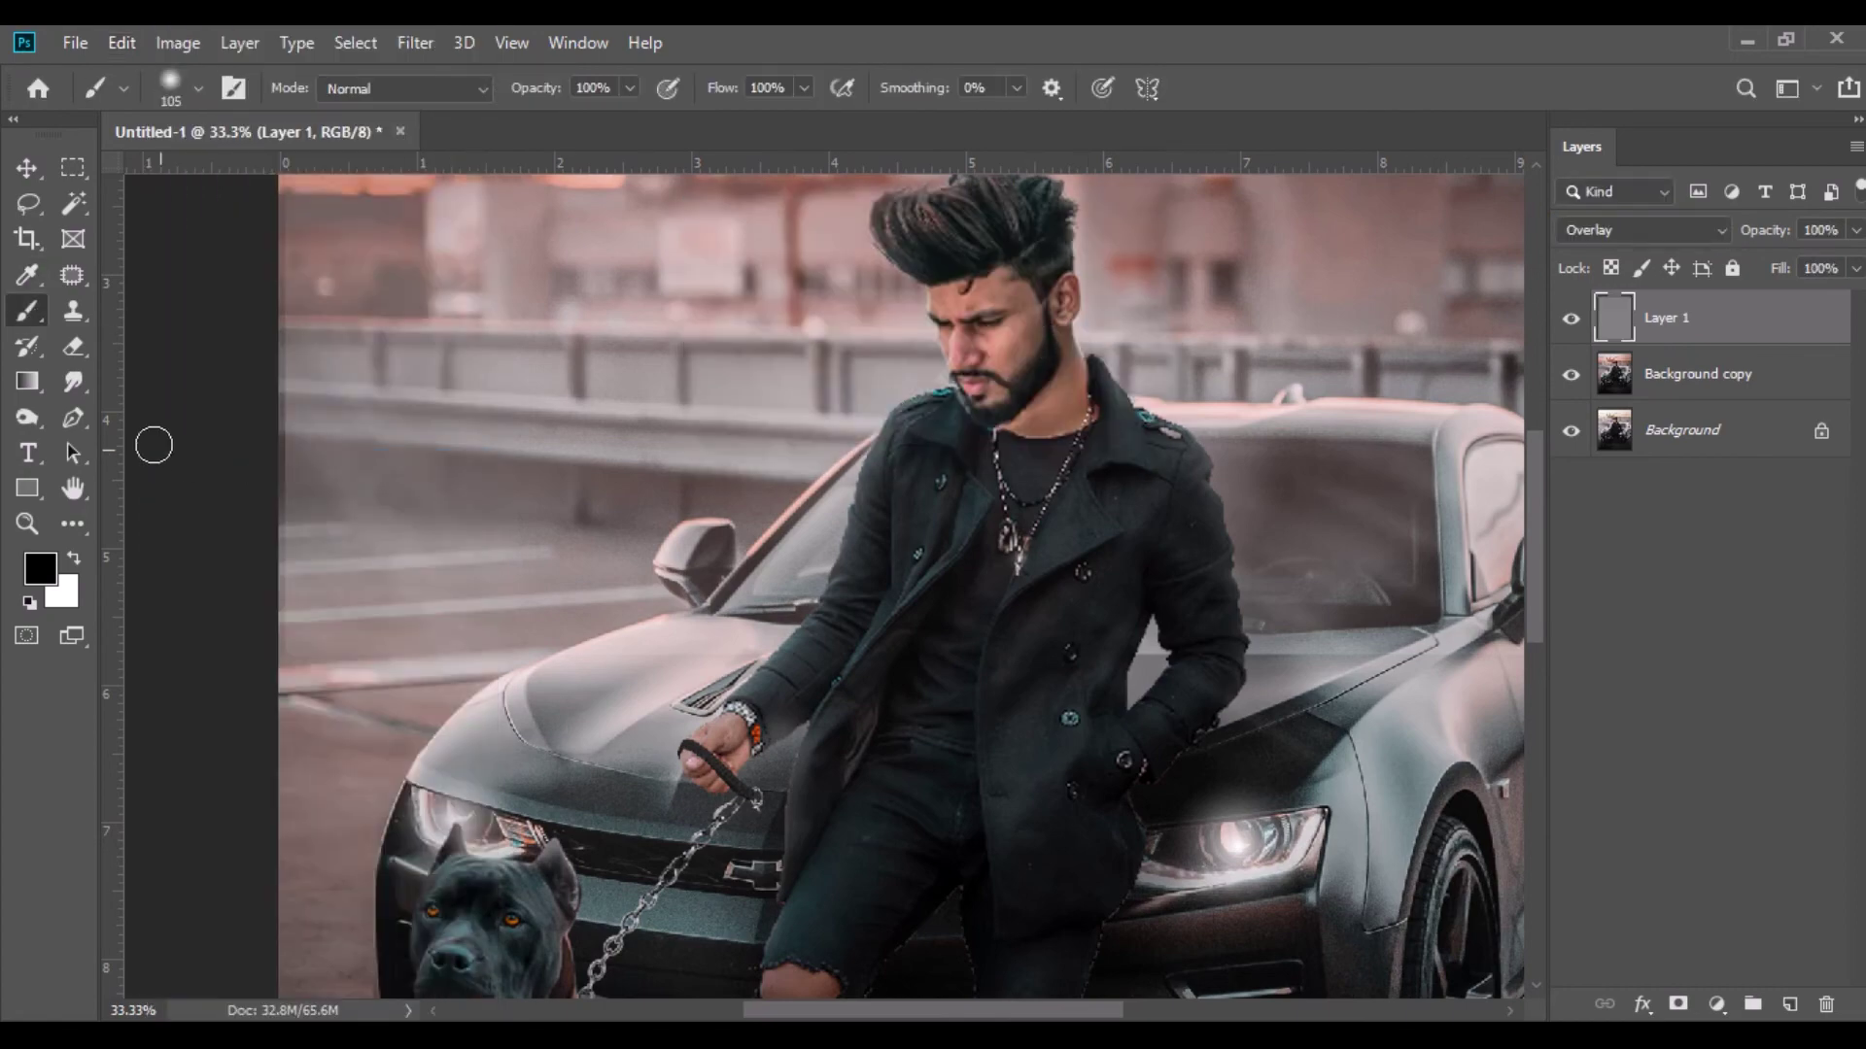
# Darken the shadows and folds of the man's coat on Layer 1 using the Burn tool with Midtones range and 27% exposure.
pyautogui.rightClick(24, 419)
pyautogui.click(133, 450)
pyautogui.hotkey('ctrl', '+')
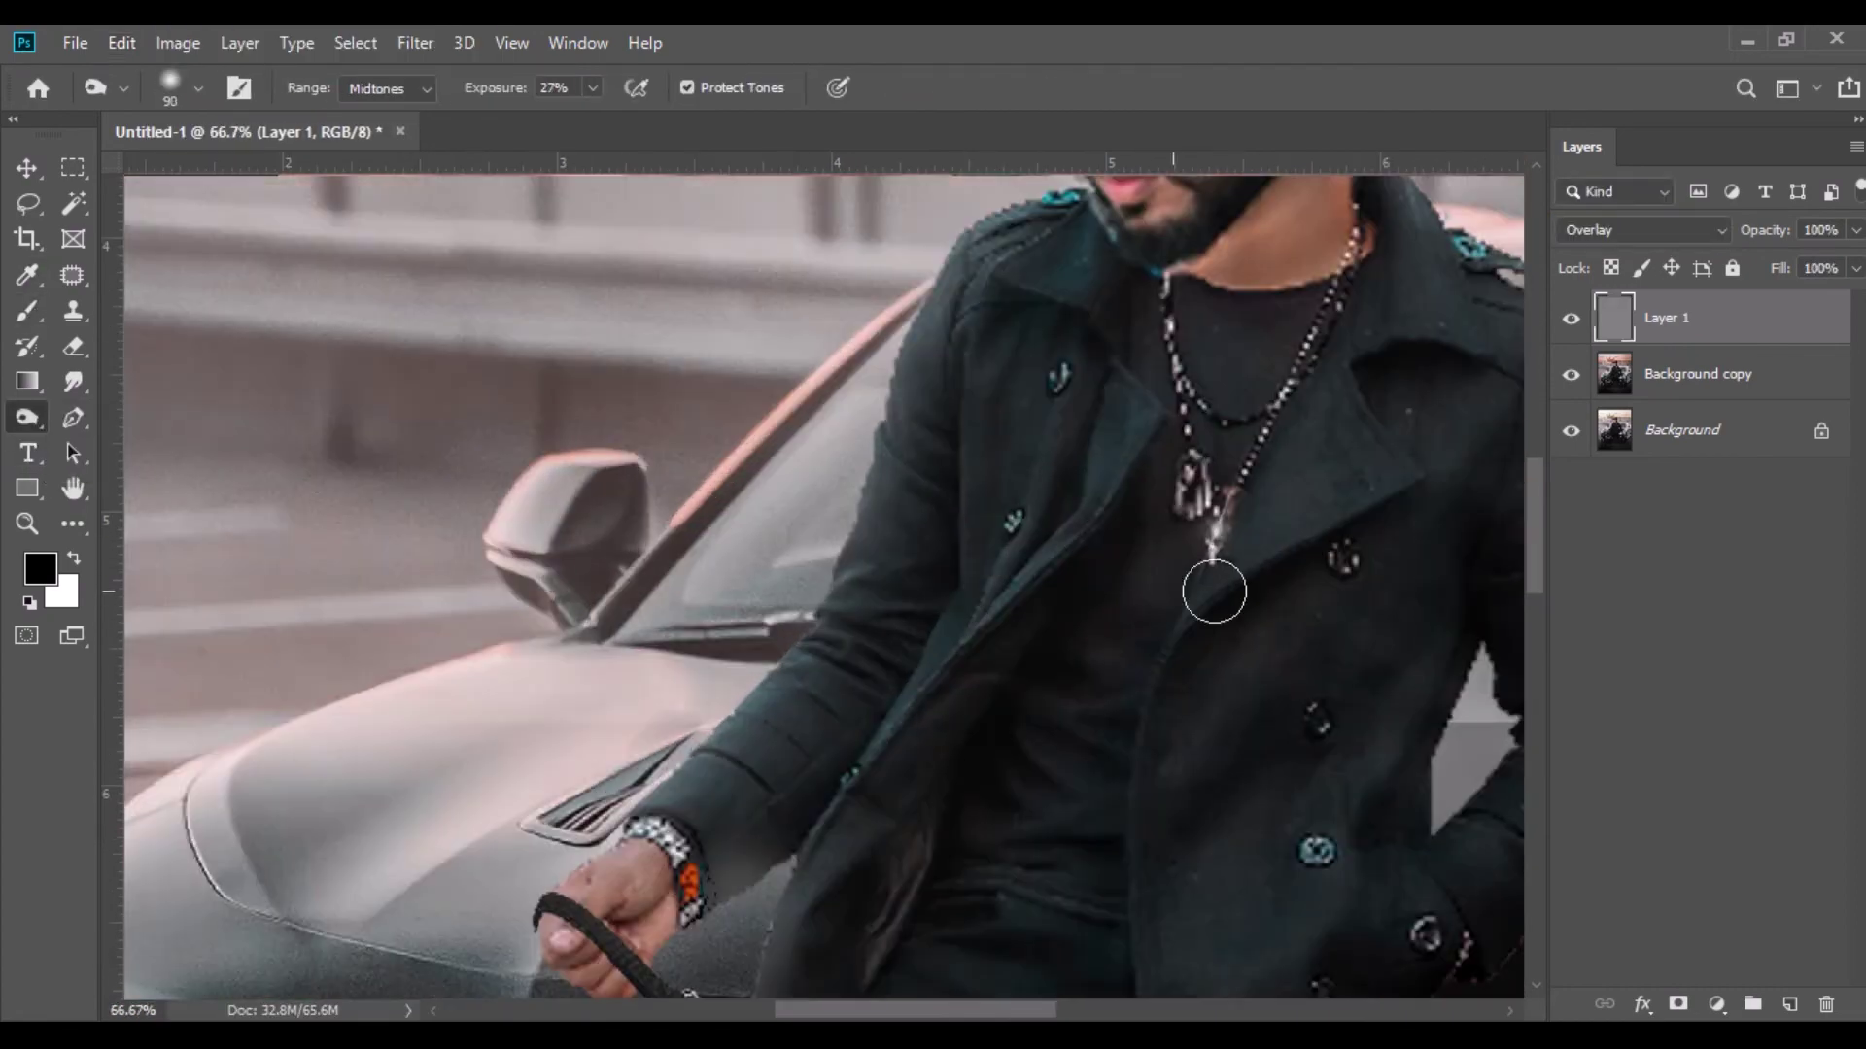
pyautogui.scroll(-5, 1045, 691)
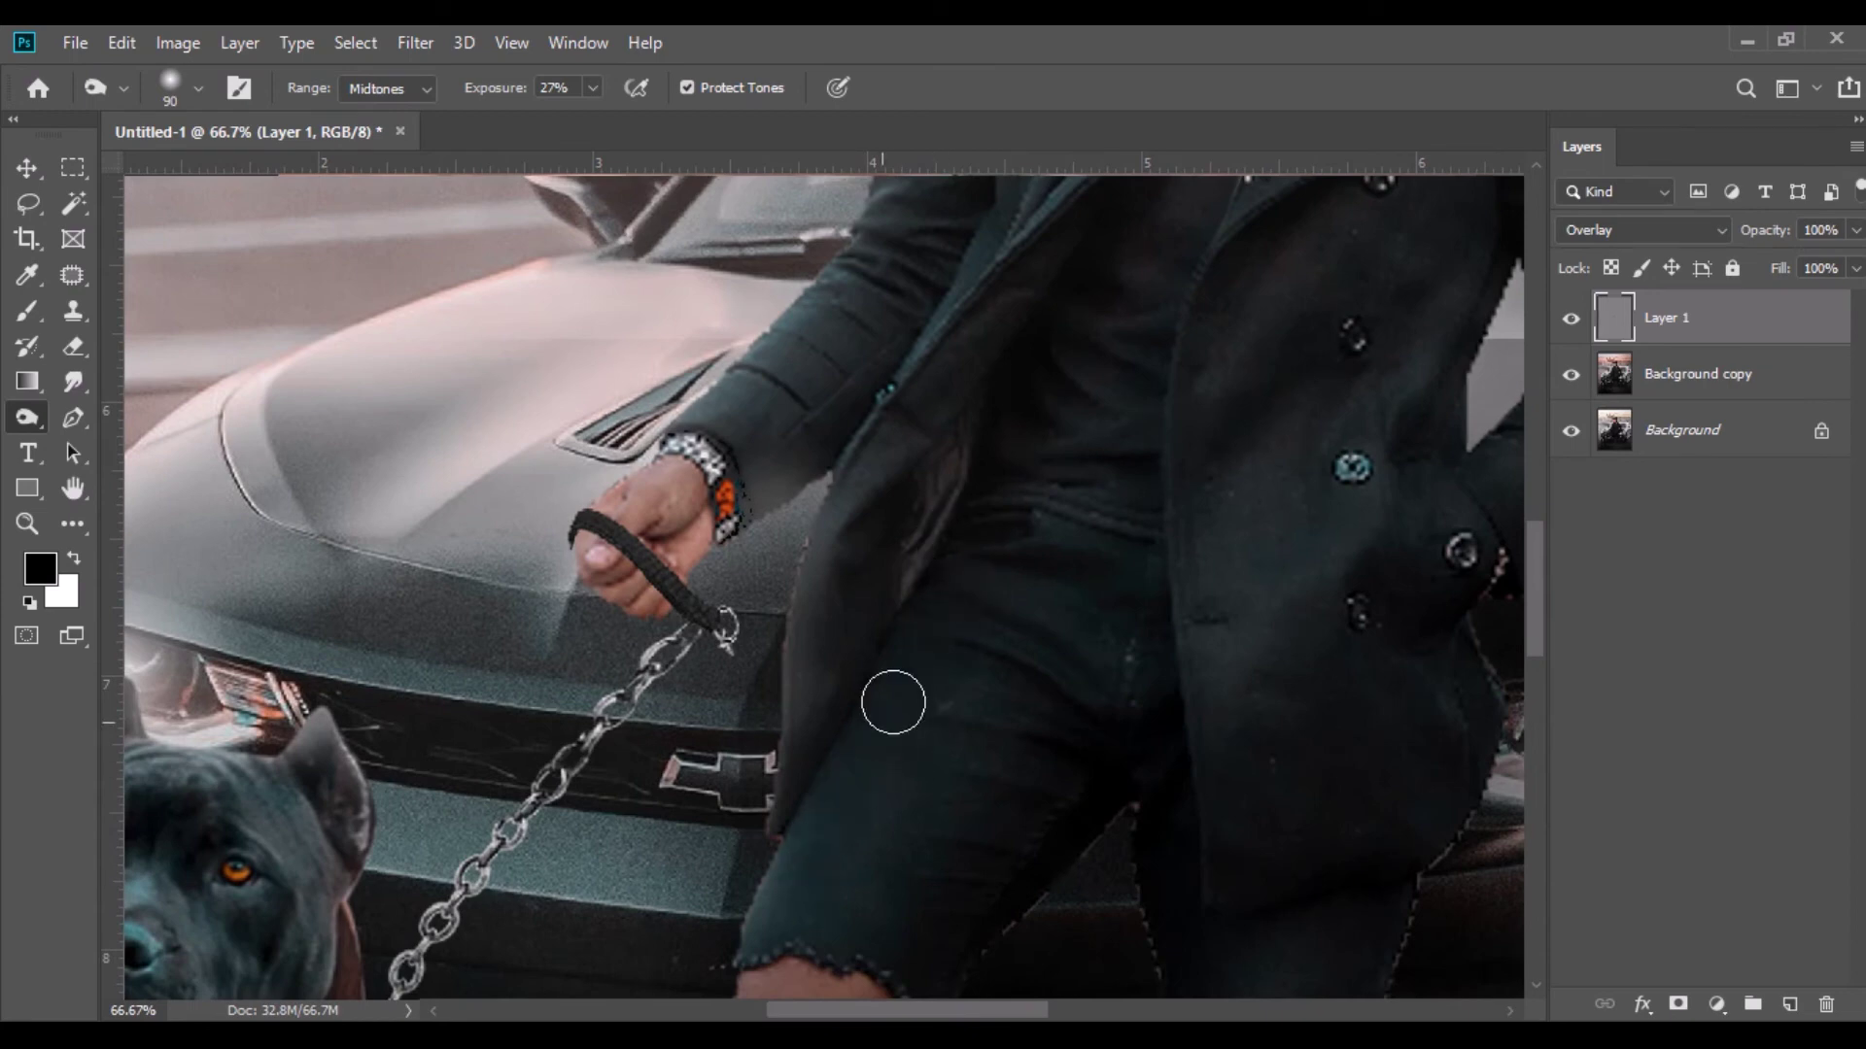
pyautogui.scroll(2, 1181, 486)
pyautogui.hscroll(2, 1181, 486)
pyautogui.scroll(2, 1302, 467)
pyautogui.hscroll(2, 1302, 466)
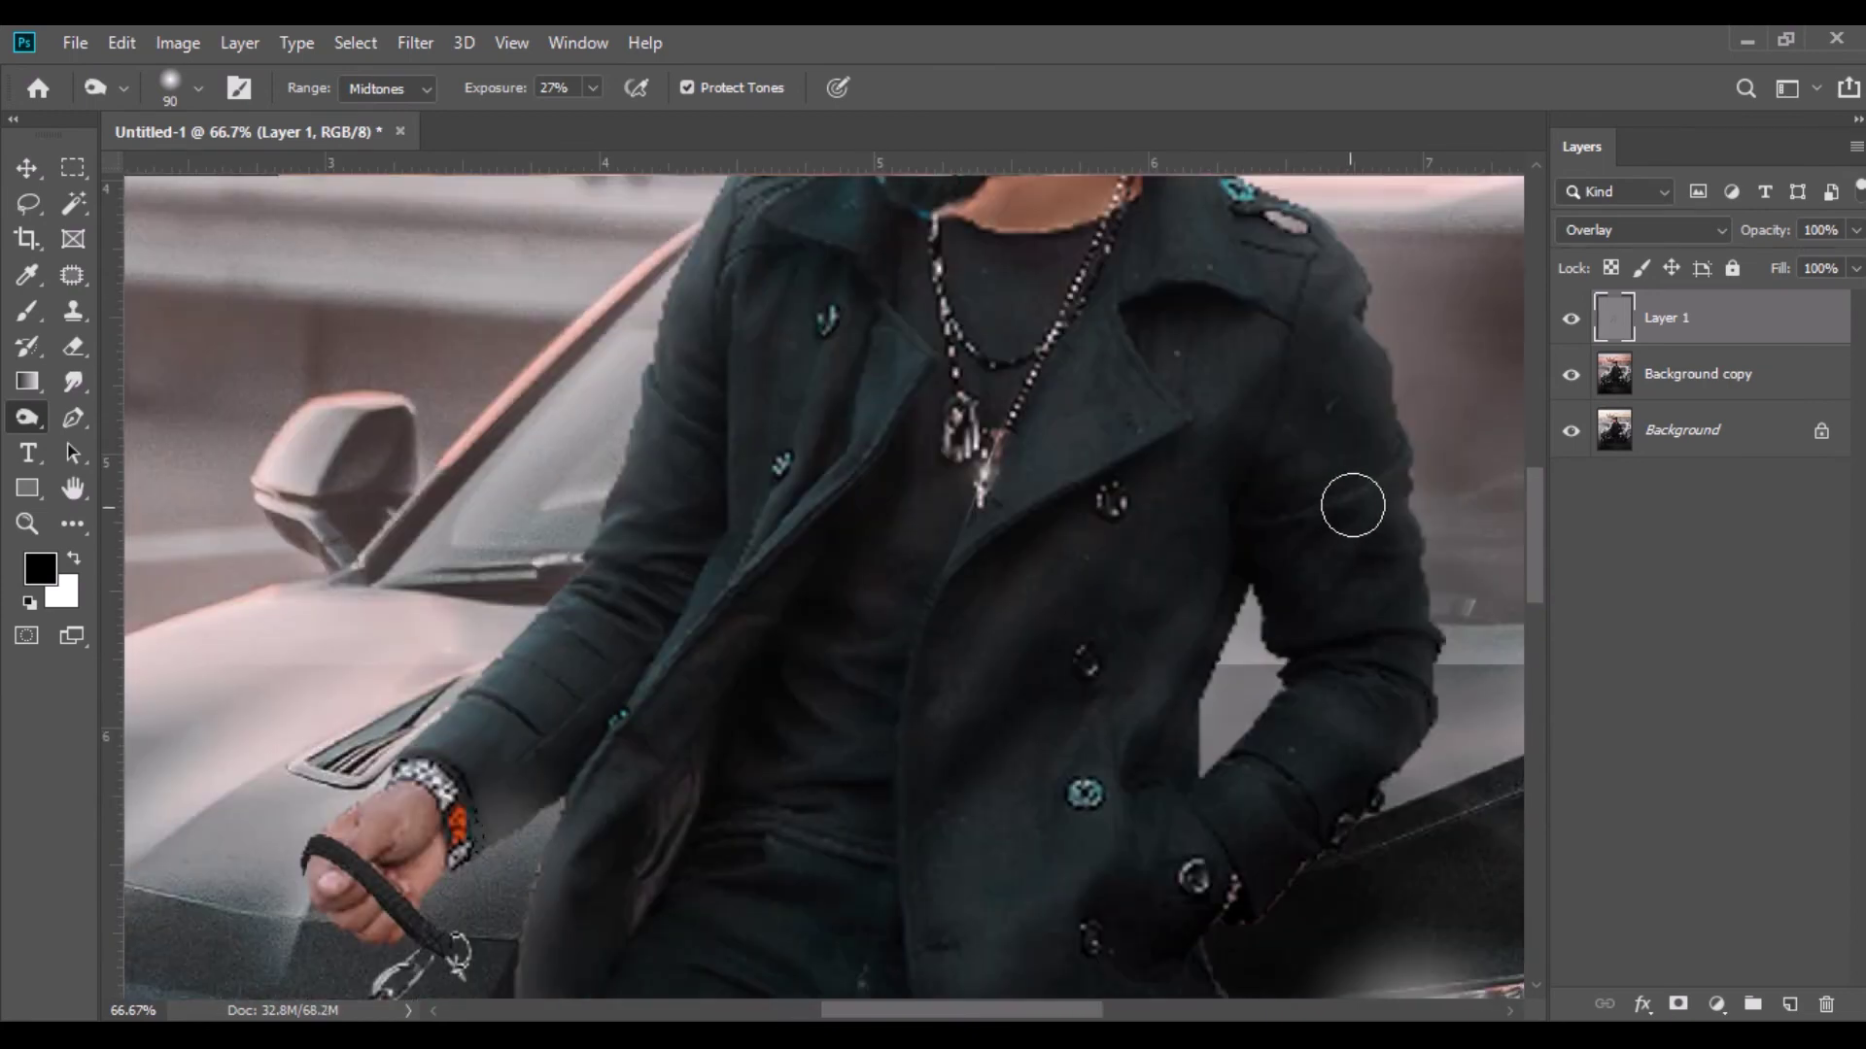
pyautogui.moveTo(1233, 326)
pyautogui.mouseDown()
pyautogui.moveTo(1129, 320)
pyautogui.moveTo(1254, 292)
pyautogui.moveTo(1188, 299)
pyautogui.mouseUp()
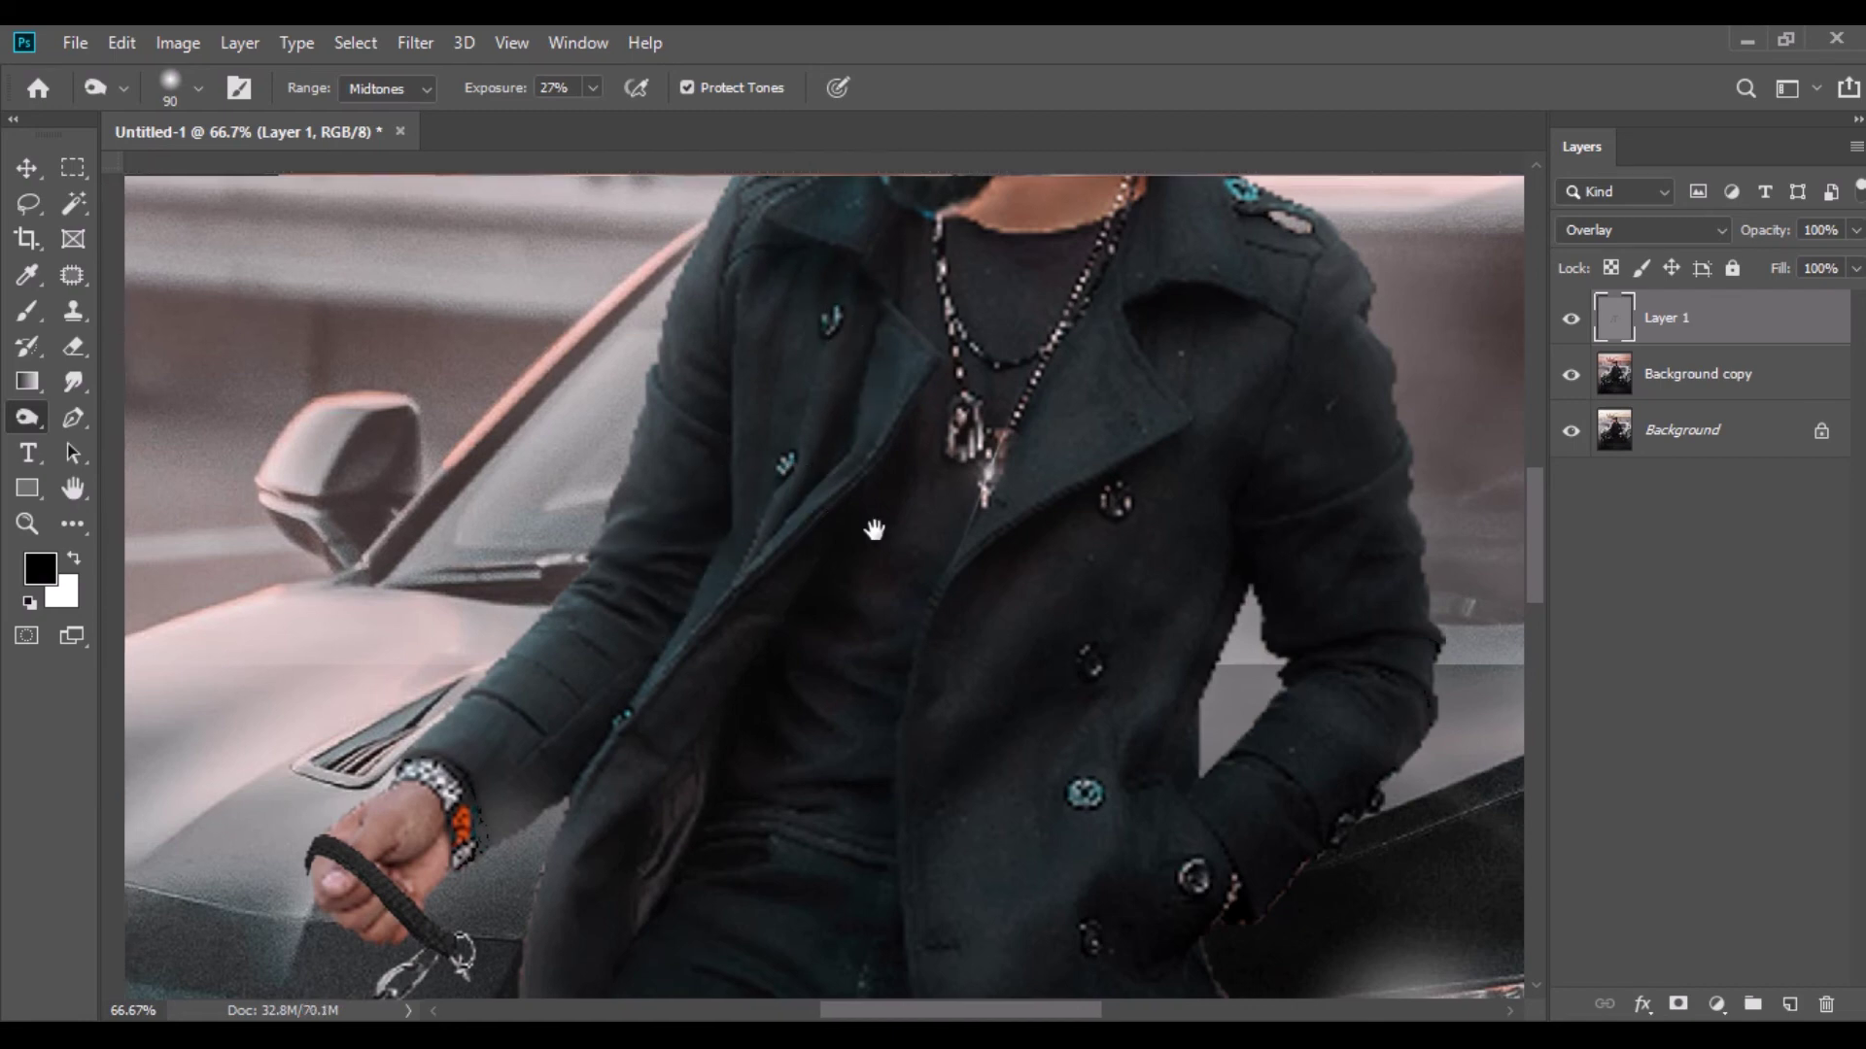
# Burn the shadow areas around the dog's head and body on Layer 1.
pyautogui.scroll(-10, 855, 602)
pyautogui.hscroll(-8, 855, 641)
pyautogui.moveTo(797, 371); pyautogui.dragTo(809, 377)
pyautogui.moveTo(747, 257); pyautogui.dragTo(704, 284)
pyautogui.moveTo(878, 581); pyautogui.dragTo(960, 300)
pyautogui.moveTo(785, 282); pyautogui.dragTo(771, 479)
# Brighten the highlights on the dog's body and face using the Dodge tool with Midtones range and 9% exposure.
pyautogui.rightClick(29, 416)
pyautogui.click(145, 419)
pyautogui.press(']')
pyautogui.press(']')
pyautogui.press(']')
pyautogui.press(']')
pyautogui.press(']')
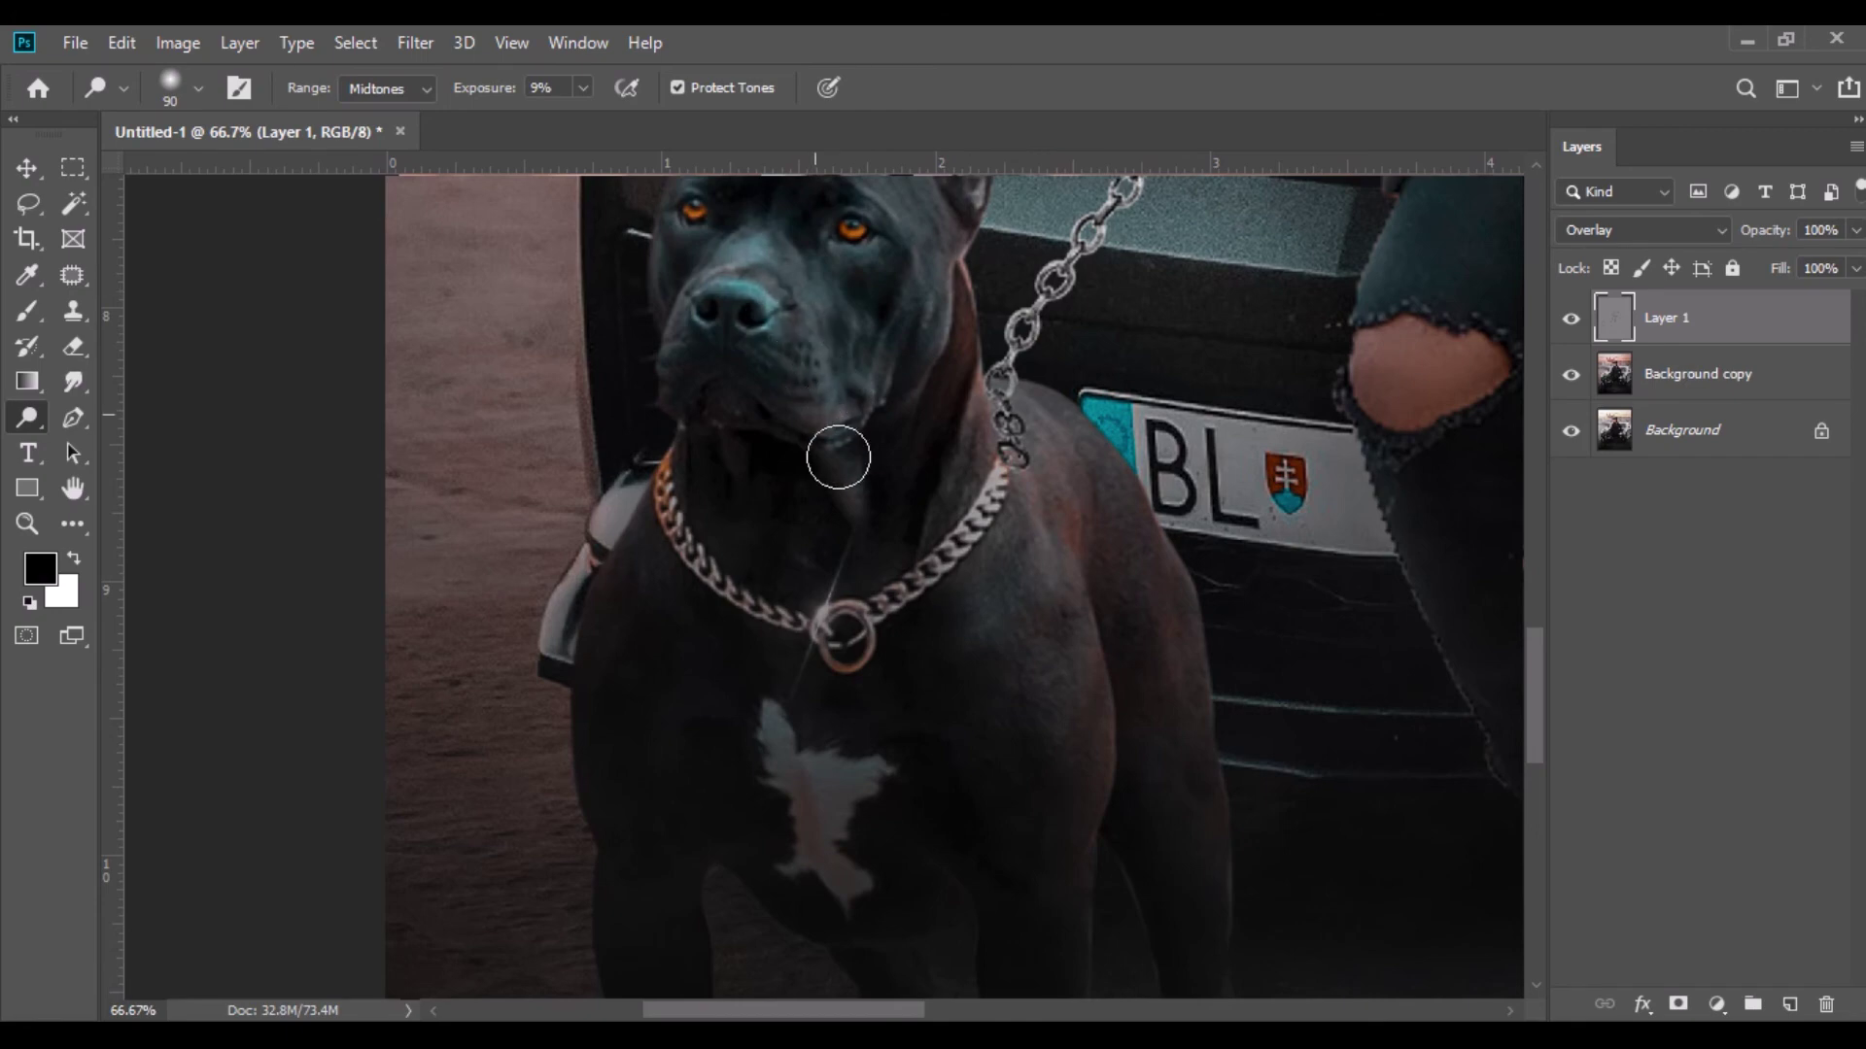
pyautogui.moveTo(826, 703); pyautogui.dragTo(935, 990)
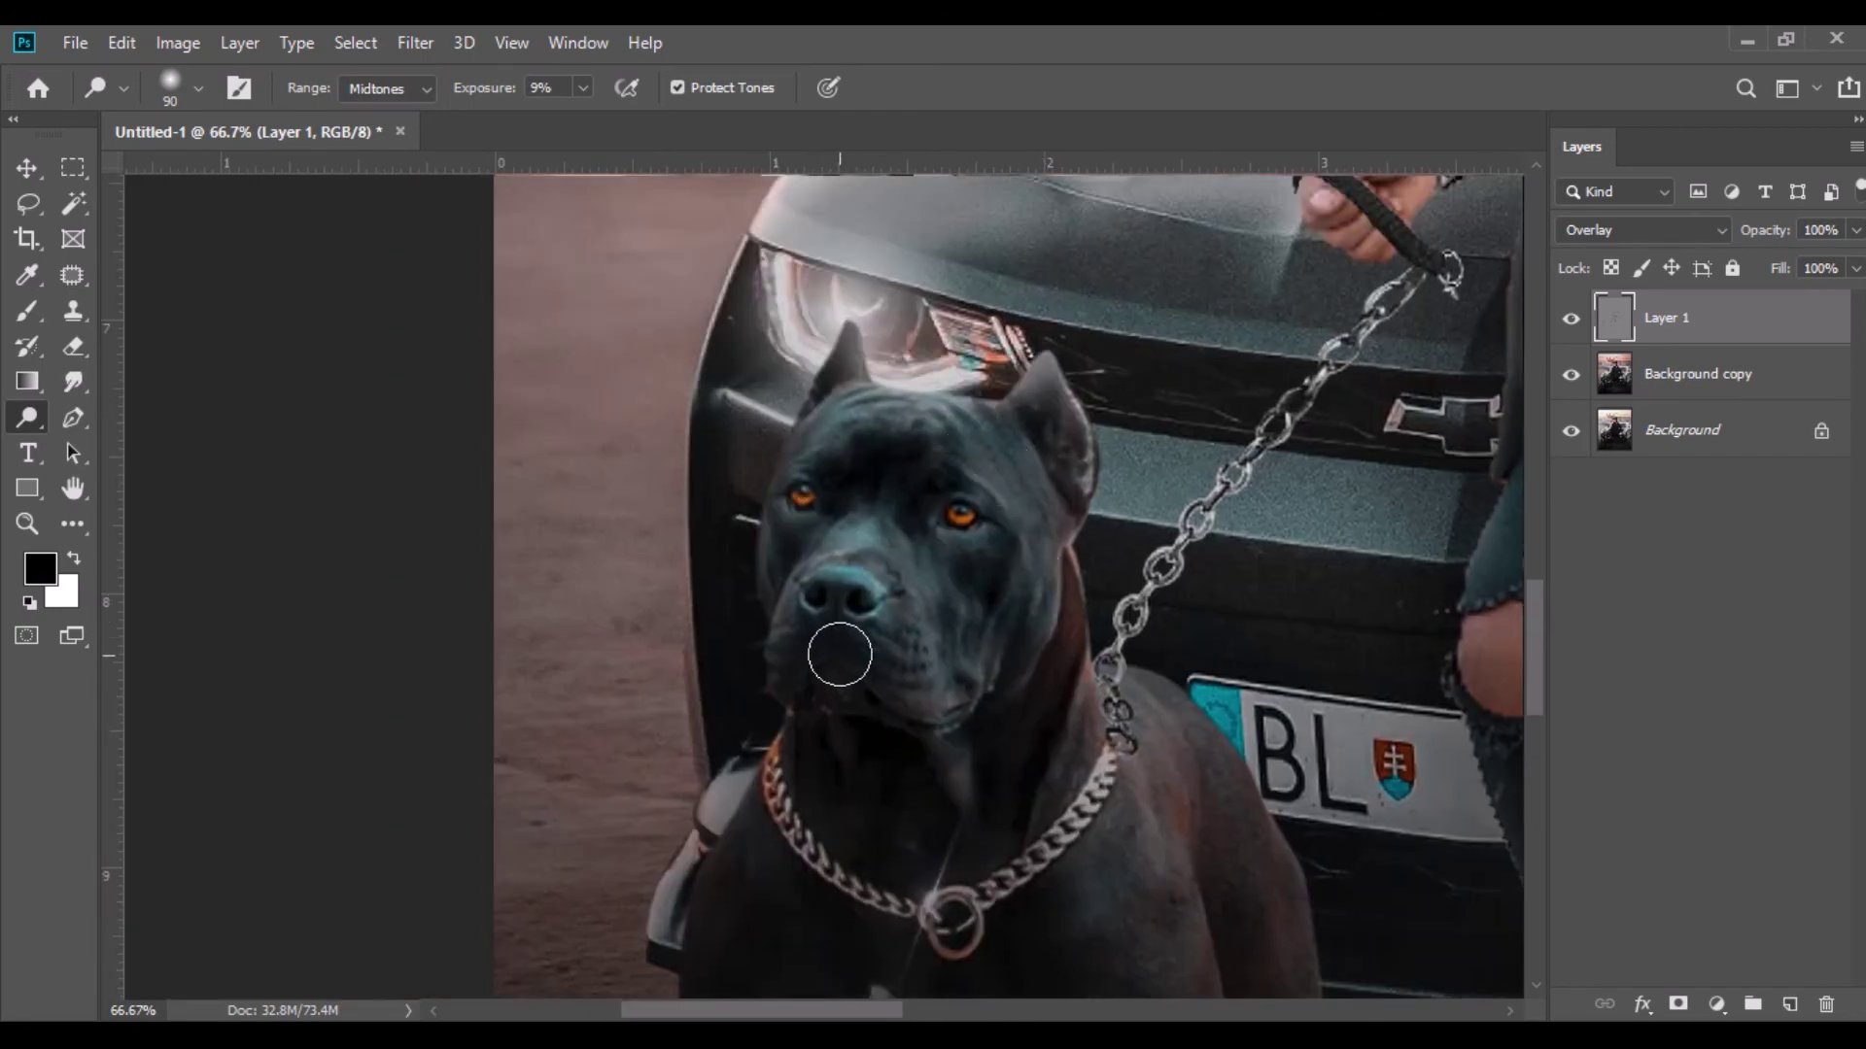
# Dodge the highlights along the collar, front and sleeves of the man's coat on Layer 1.
pyautogui.moveTo(1325, 306); pyautogui.dragTo(887, 725)
pyautogui.moveTo(1320, 391); pyautogui.dragTo(899, 672)
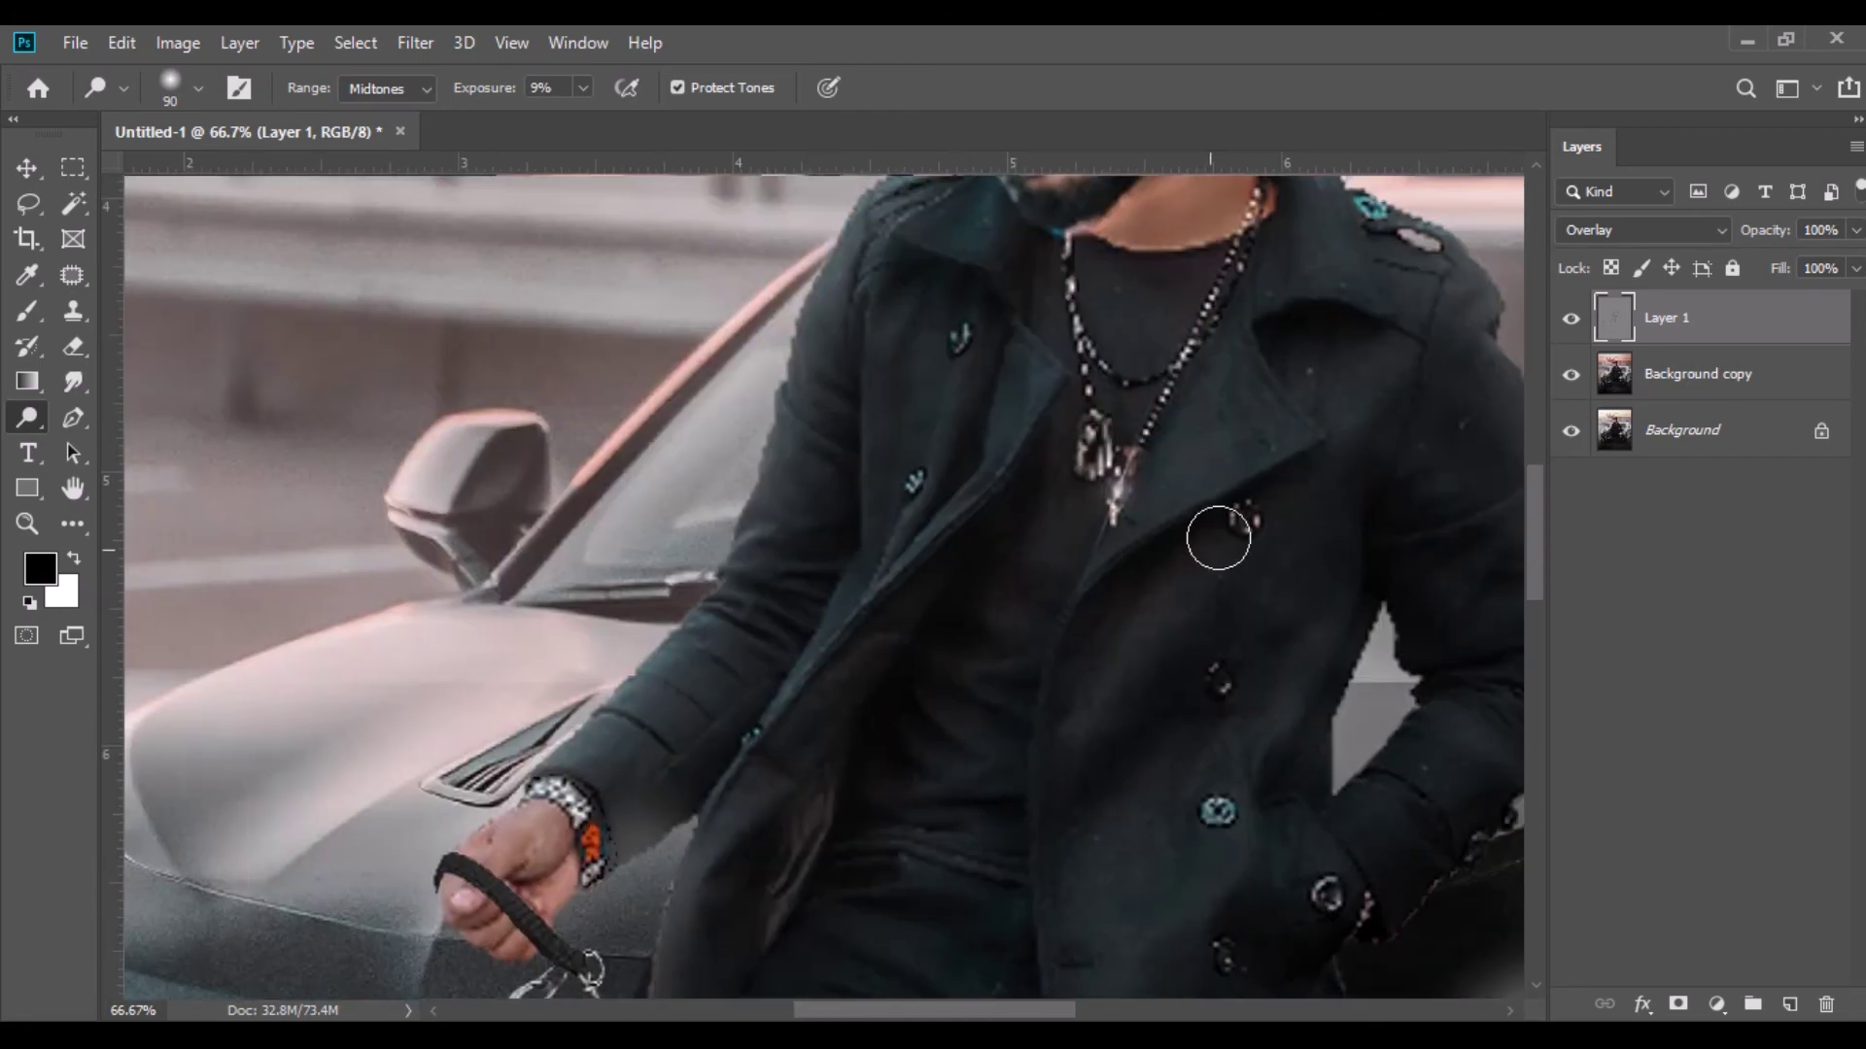
pyautogui.moveTo(1166, 749); pyautogui.dragTo(1051, 900)
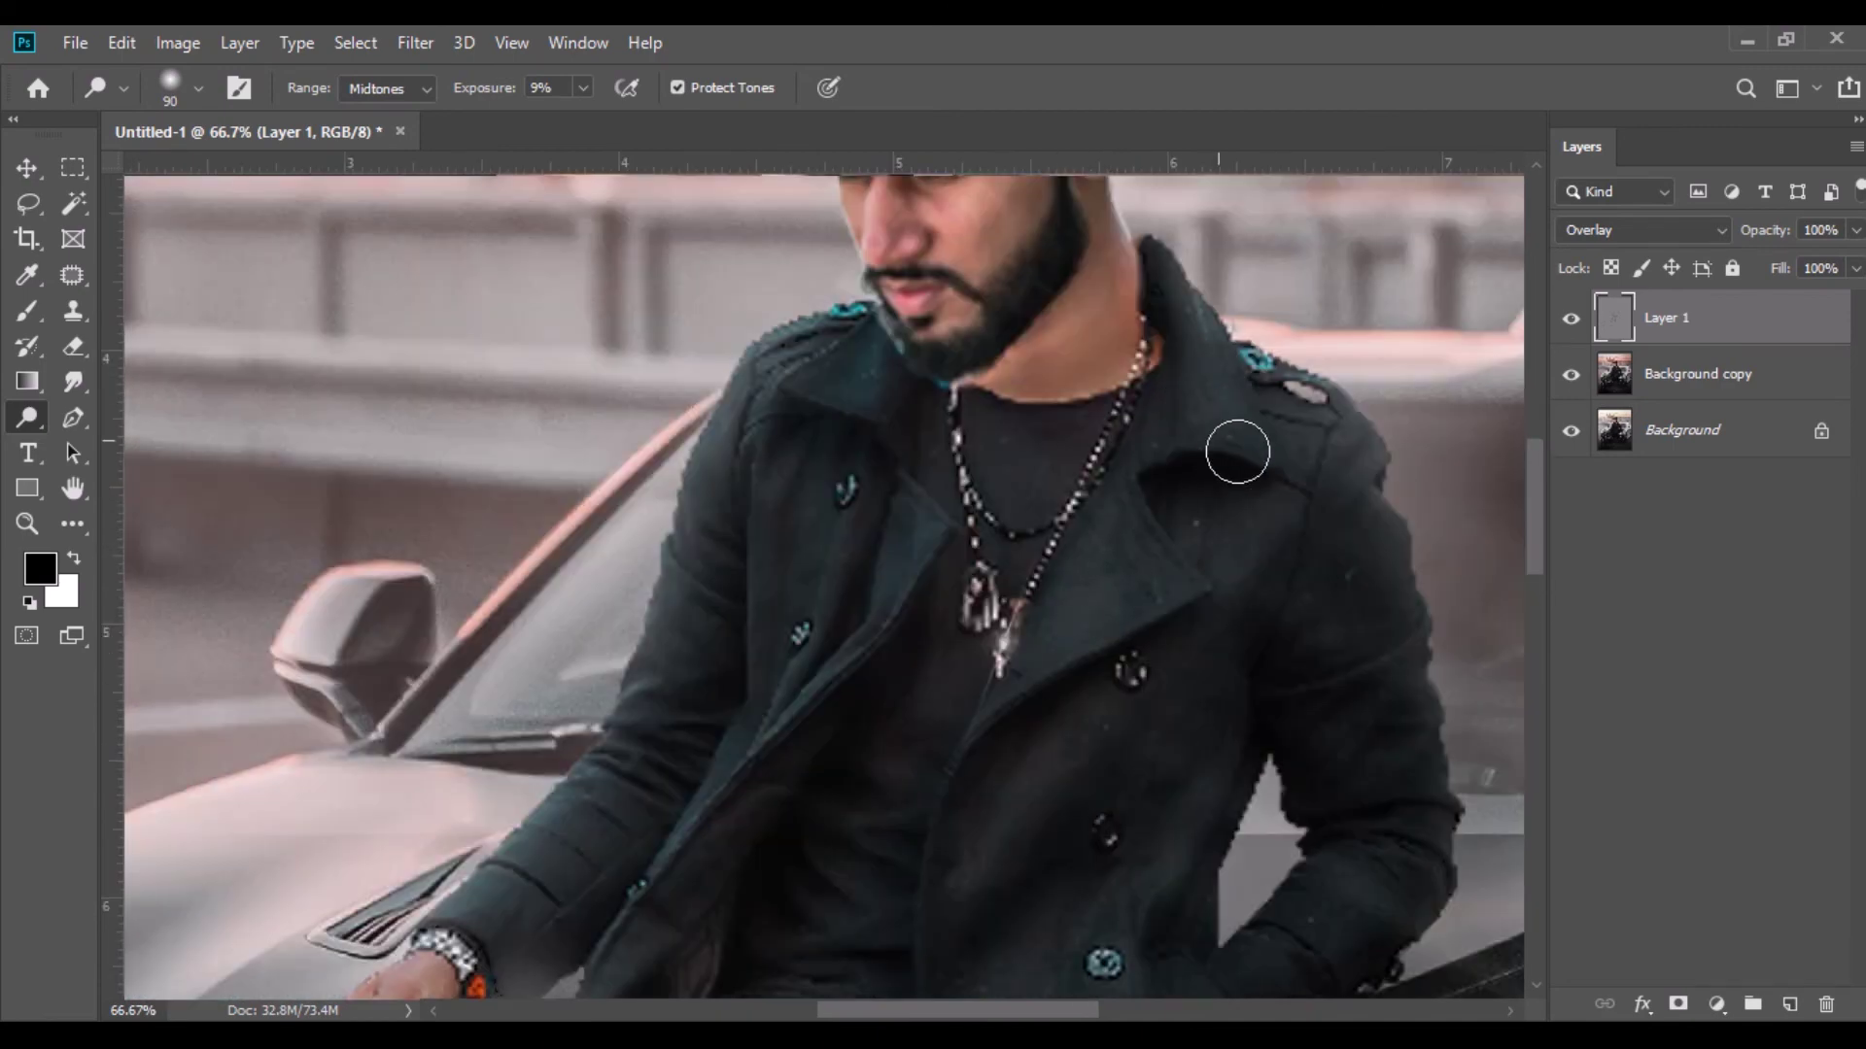
pyautogui.moveTo(1376, 715); pyautogui.dragTo(1233, 387)
pyautogui.moveTo(989, 750); pyautogui.dragTo(1179, 446)
pyautogui.moveTo(709, 452); pyautogui.dragTo(997, 929)
# Dodge the highlights on the man's face and hair on Layer 1.
pyautogui.moveTo(1240, 468); pyautogui.dragTo(1104, 812)
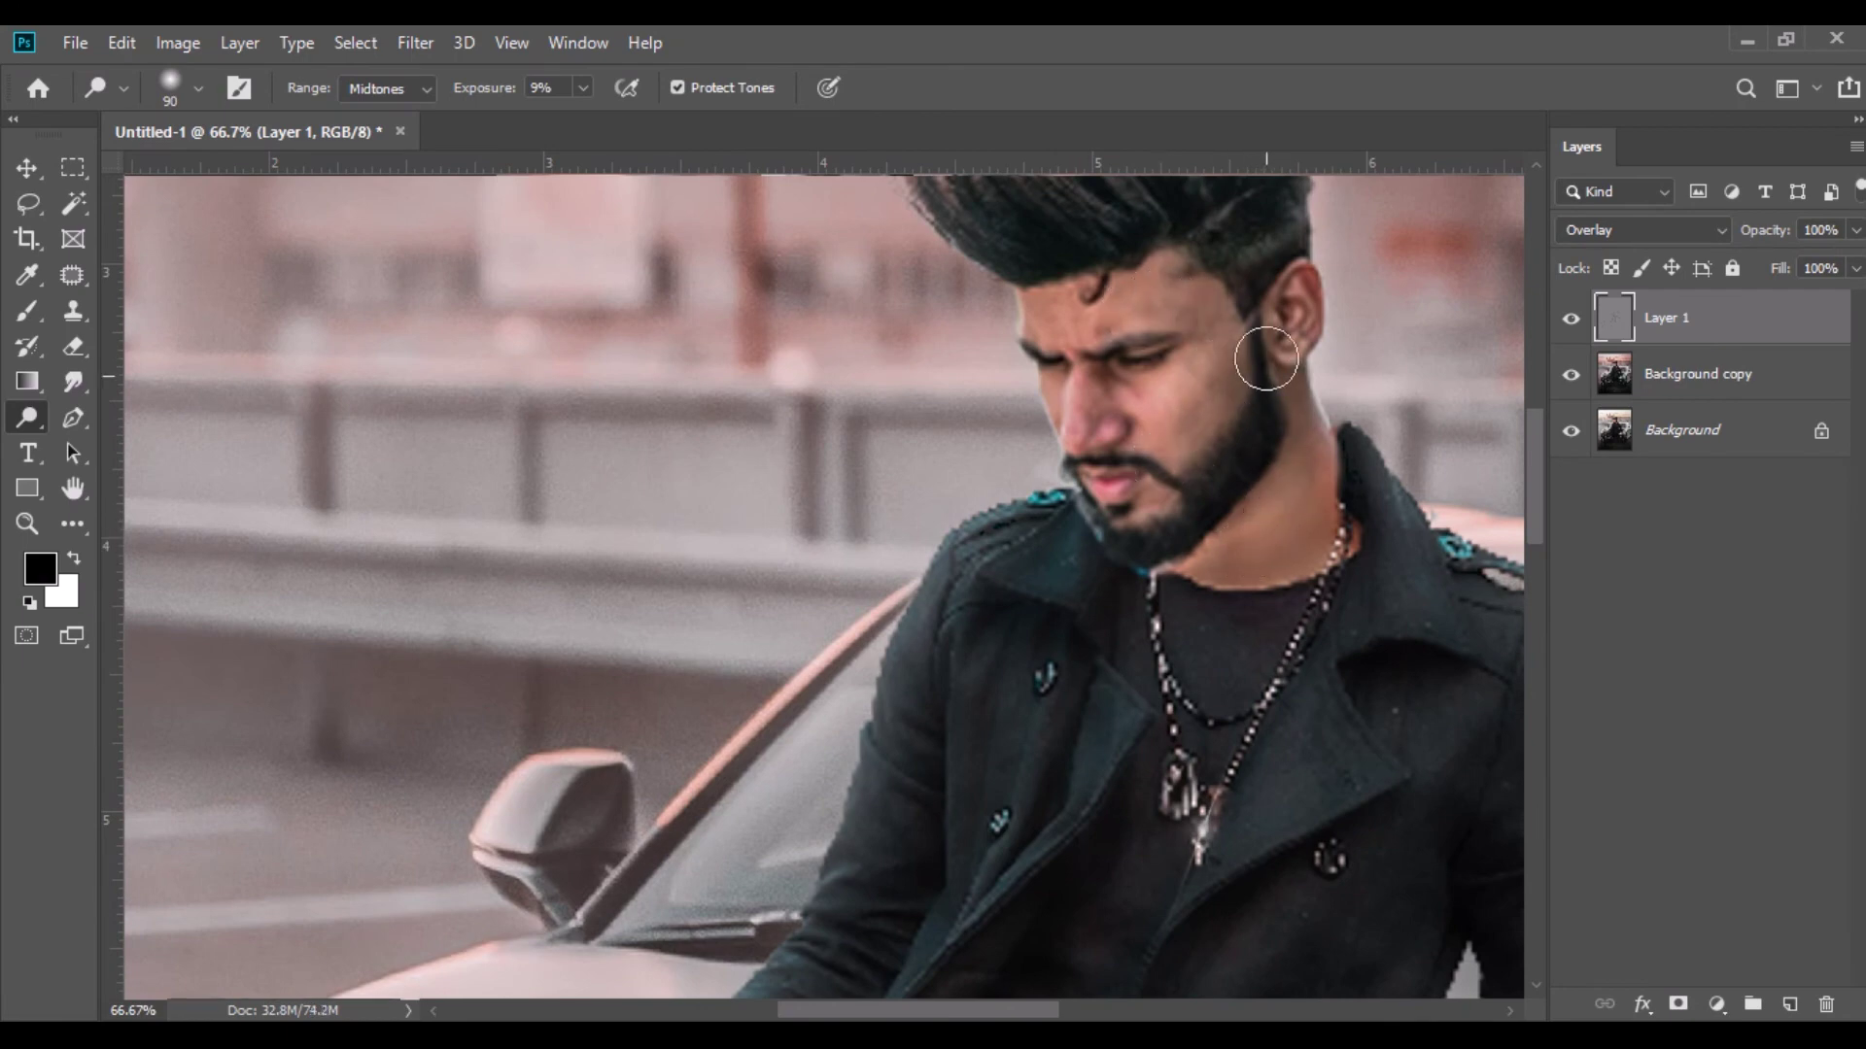
pyautogui.moveTo(1043, 342); pyautogui.dragTo(1095, 564)
pyautogui.moveTo(1090, 342); pyautogui.dragTo(1246, 400)
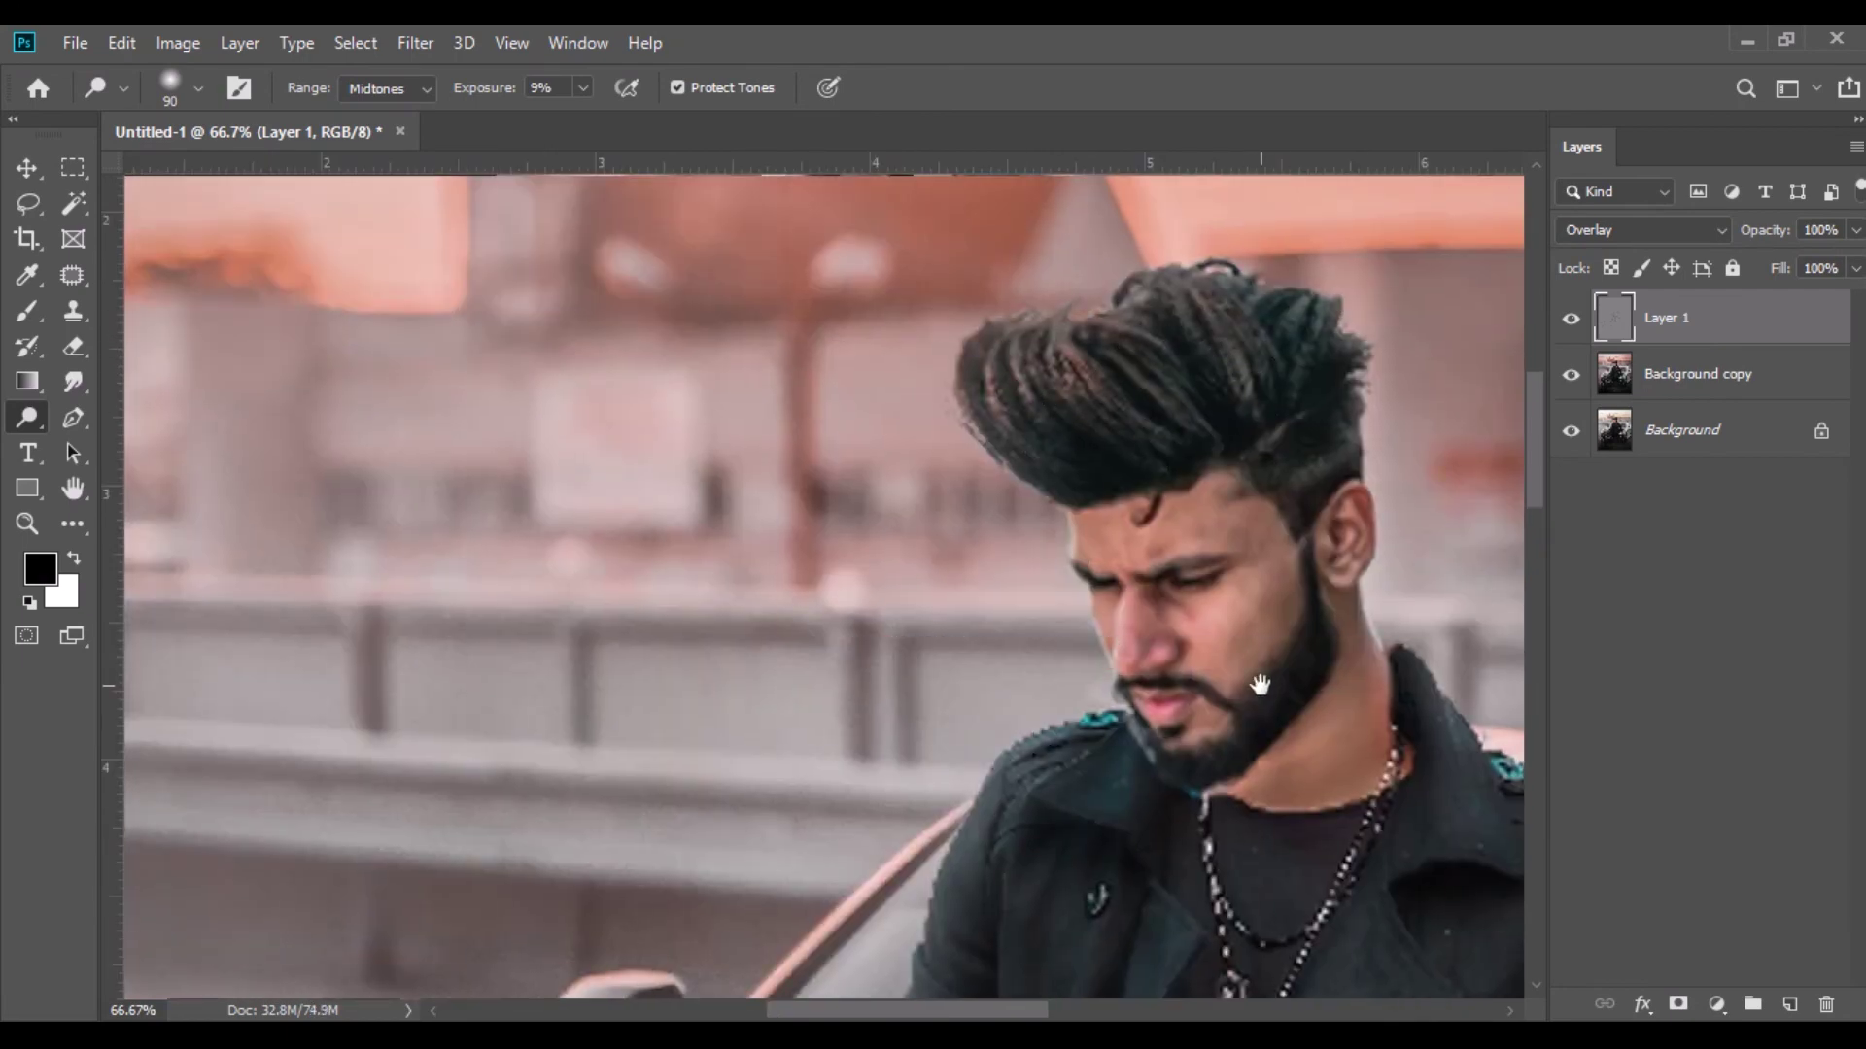
# Compare the whole image with and without Layer 1's dodge-and-burn shading, and merge Layer 1 down into Background copy.
pyautogui.moveTo(1262, 680); pyautogui.dragTo(1232, 117)
pyautogui.moveTo(965, 704); pyautogui.dragTo(1166, 369)
pyautogui.moveTo(958, 600); pyautogui.dragTo(1301, 405)
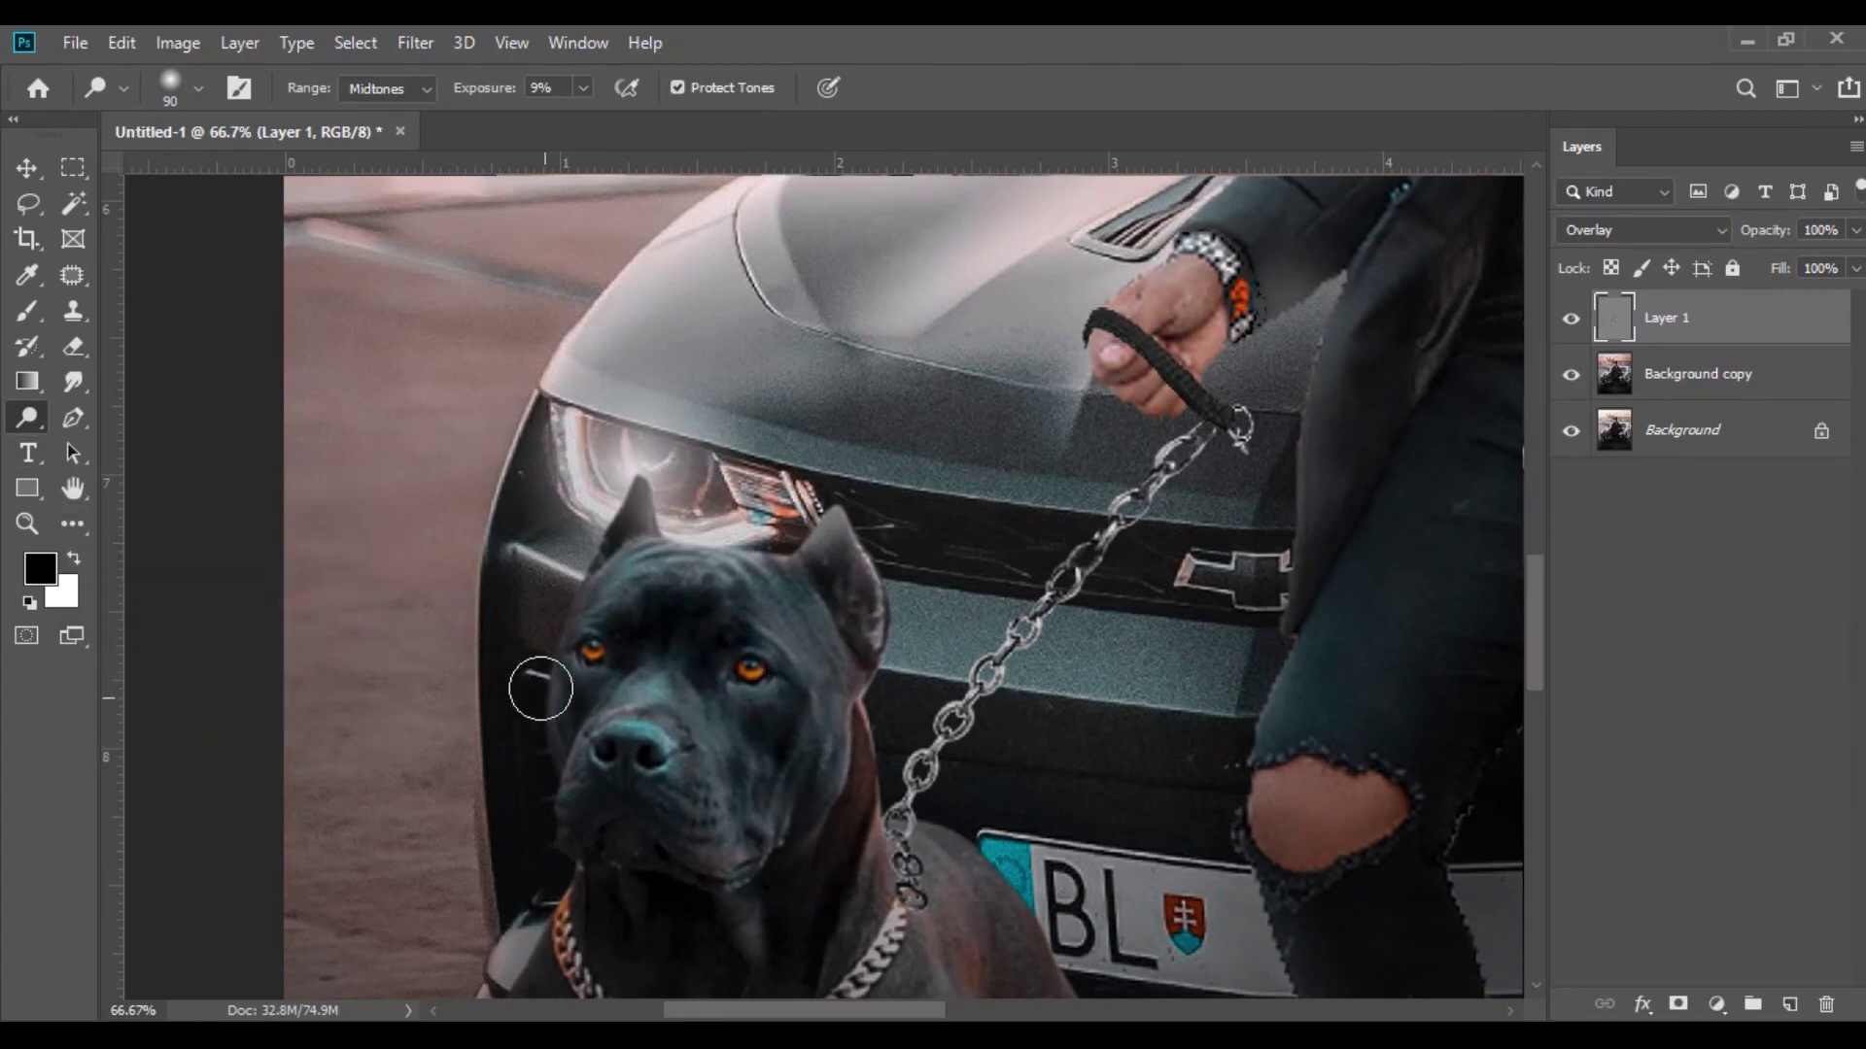
pyautogui.hotkey('ctrl', '+')
pyautogui.hotkey('ctrl', '+')
pyautogui.hotkey('ctrl', '-')
pyautogui.hotkey('ctrl', '-')
pyautogui.hotkey('ctrl', '-')
pyautogui.hotkey('ctrl', '-')
pyautogui.hotkey('ctrl', '-')
pyautogui.hotkey('ctrl', '-')
pyautogui.hotkey('ctrl', '-')
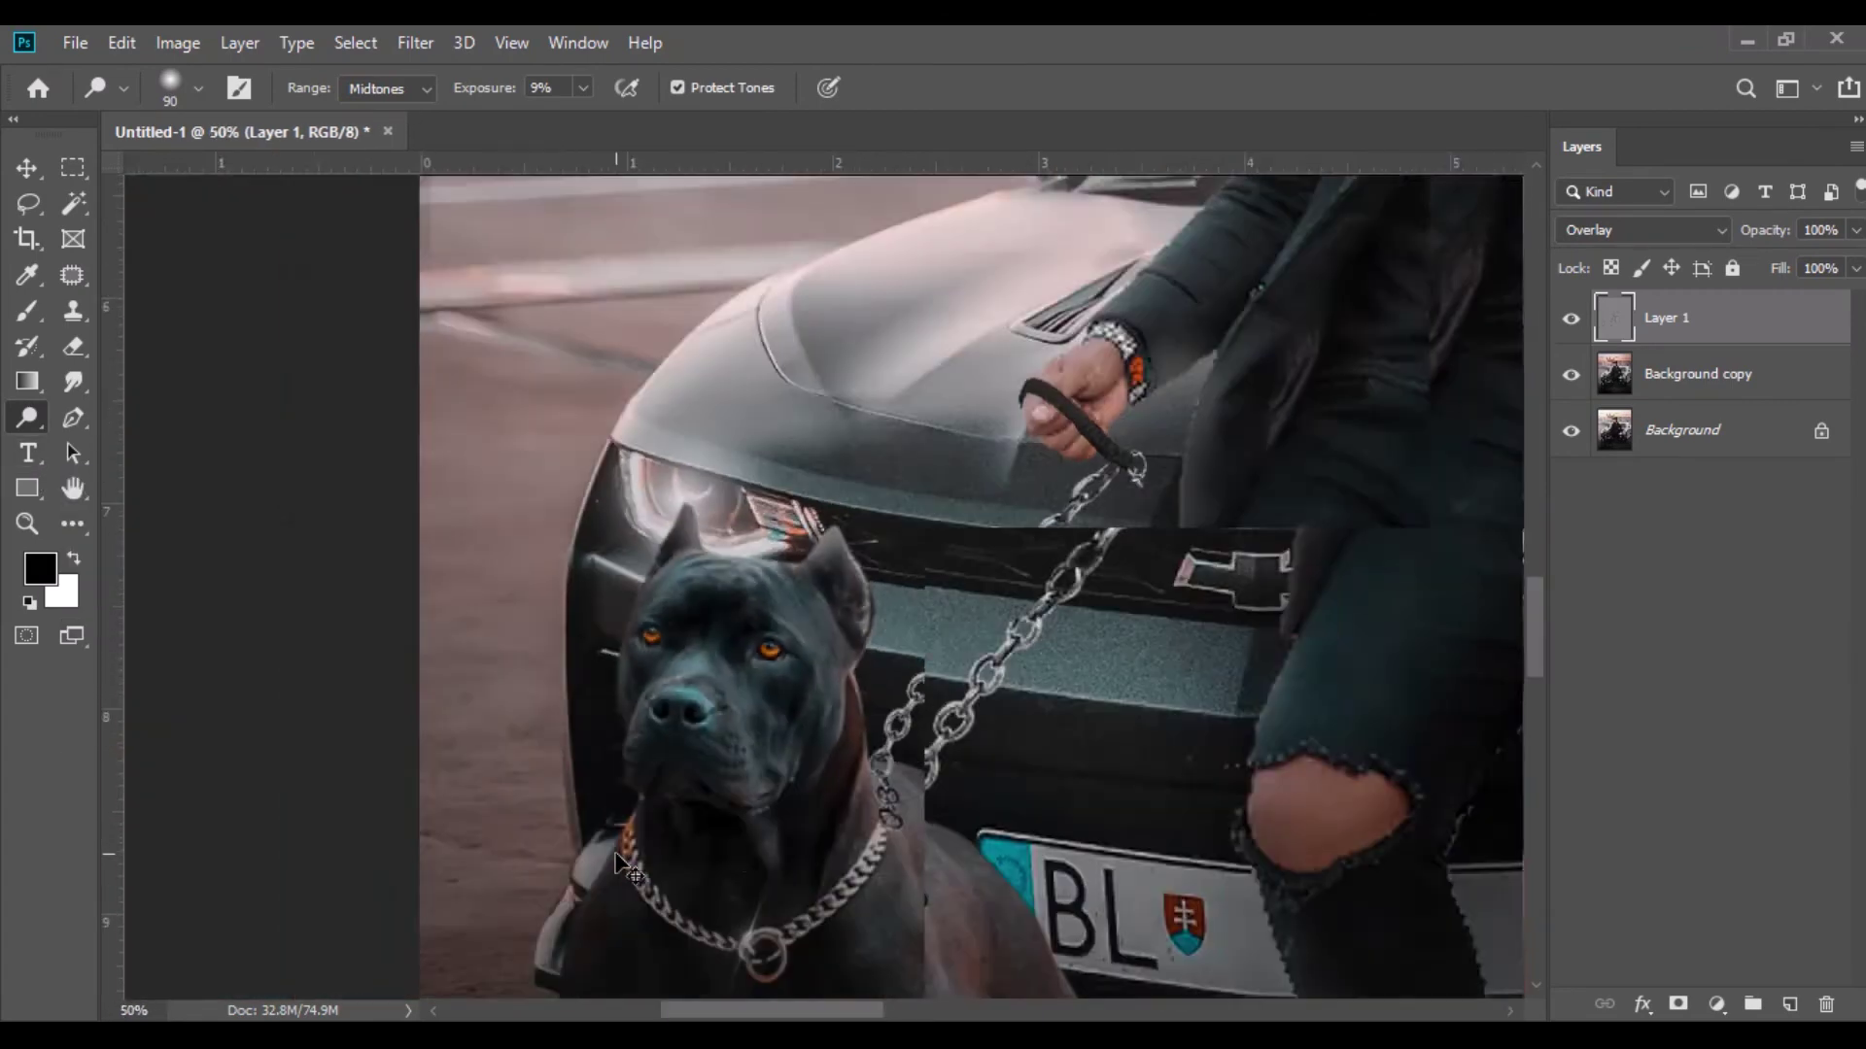
pyautogui.click(1567, 323)
pyautogui.click(1565, 322)
pyautogui.click(1563, 322)
pyautogui.rightClick(1660, 319)
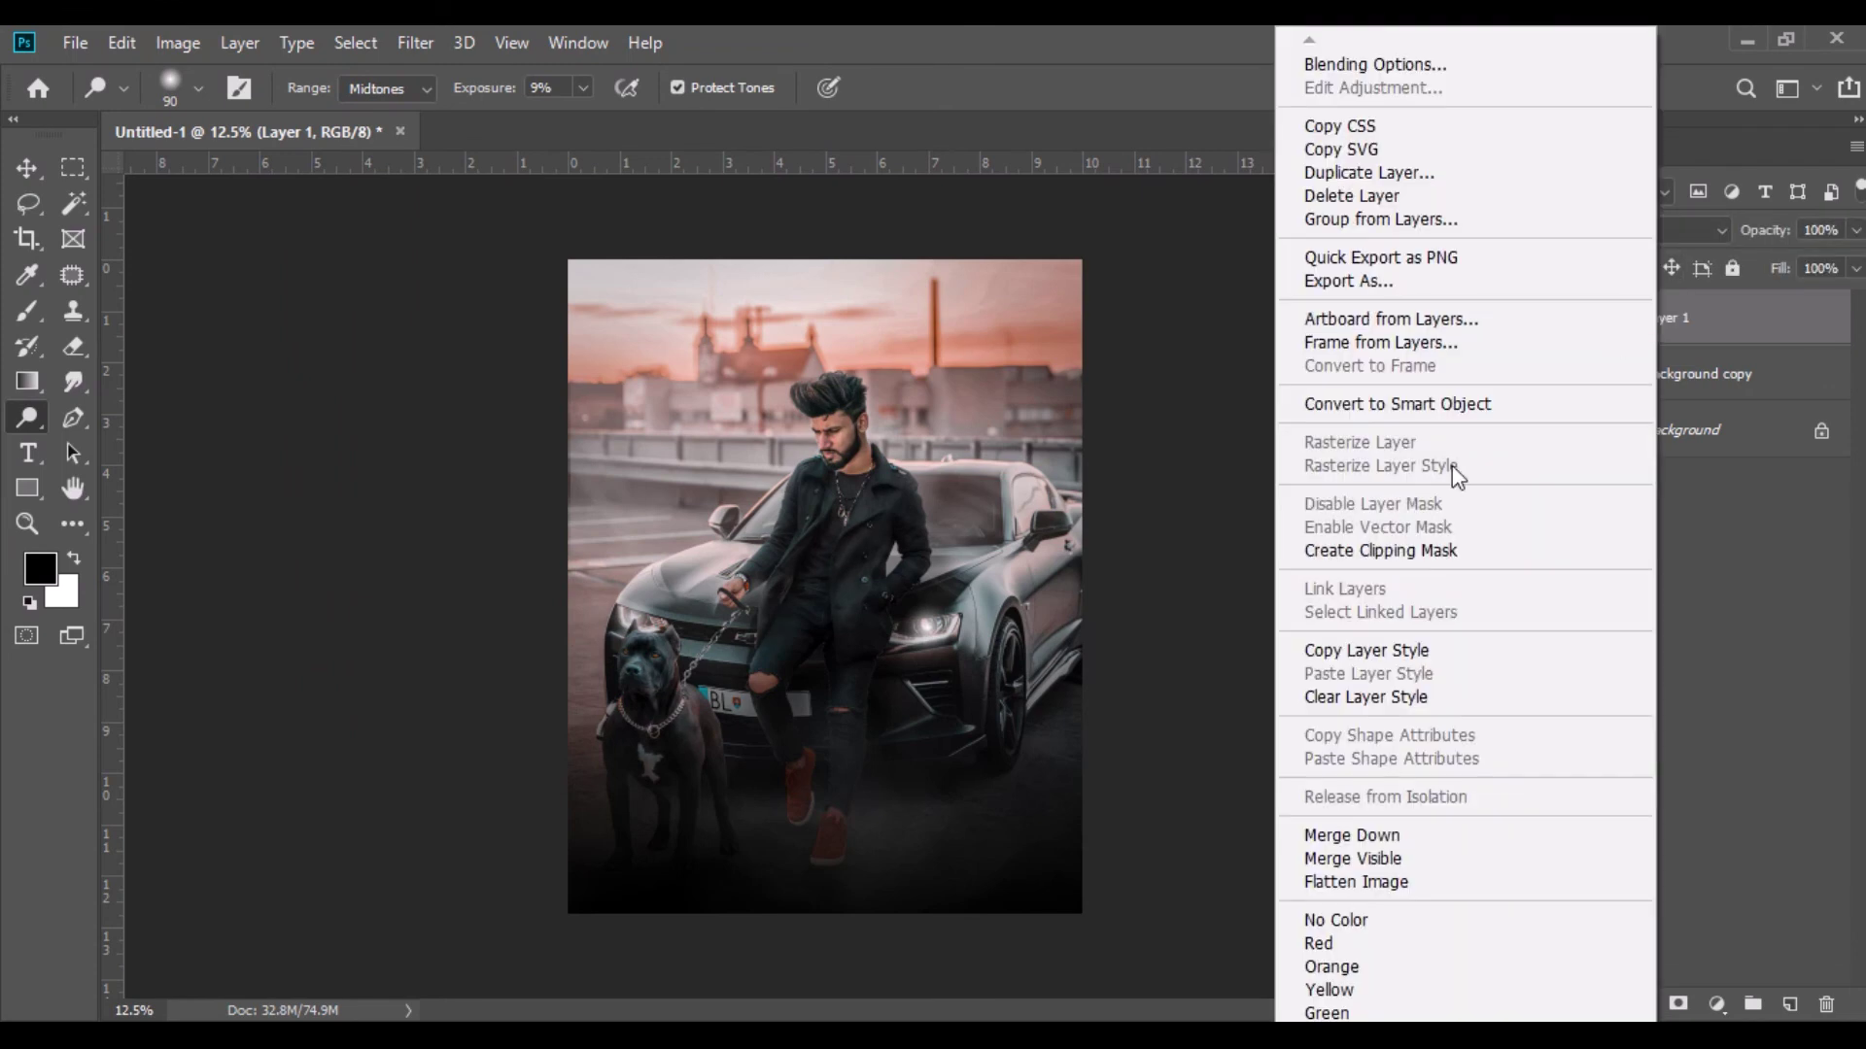
pyautogui.click(1392, 835)
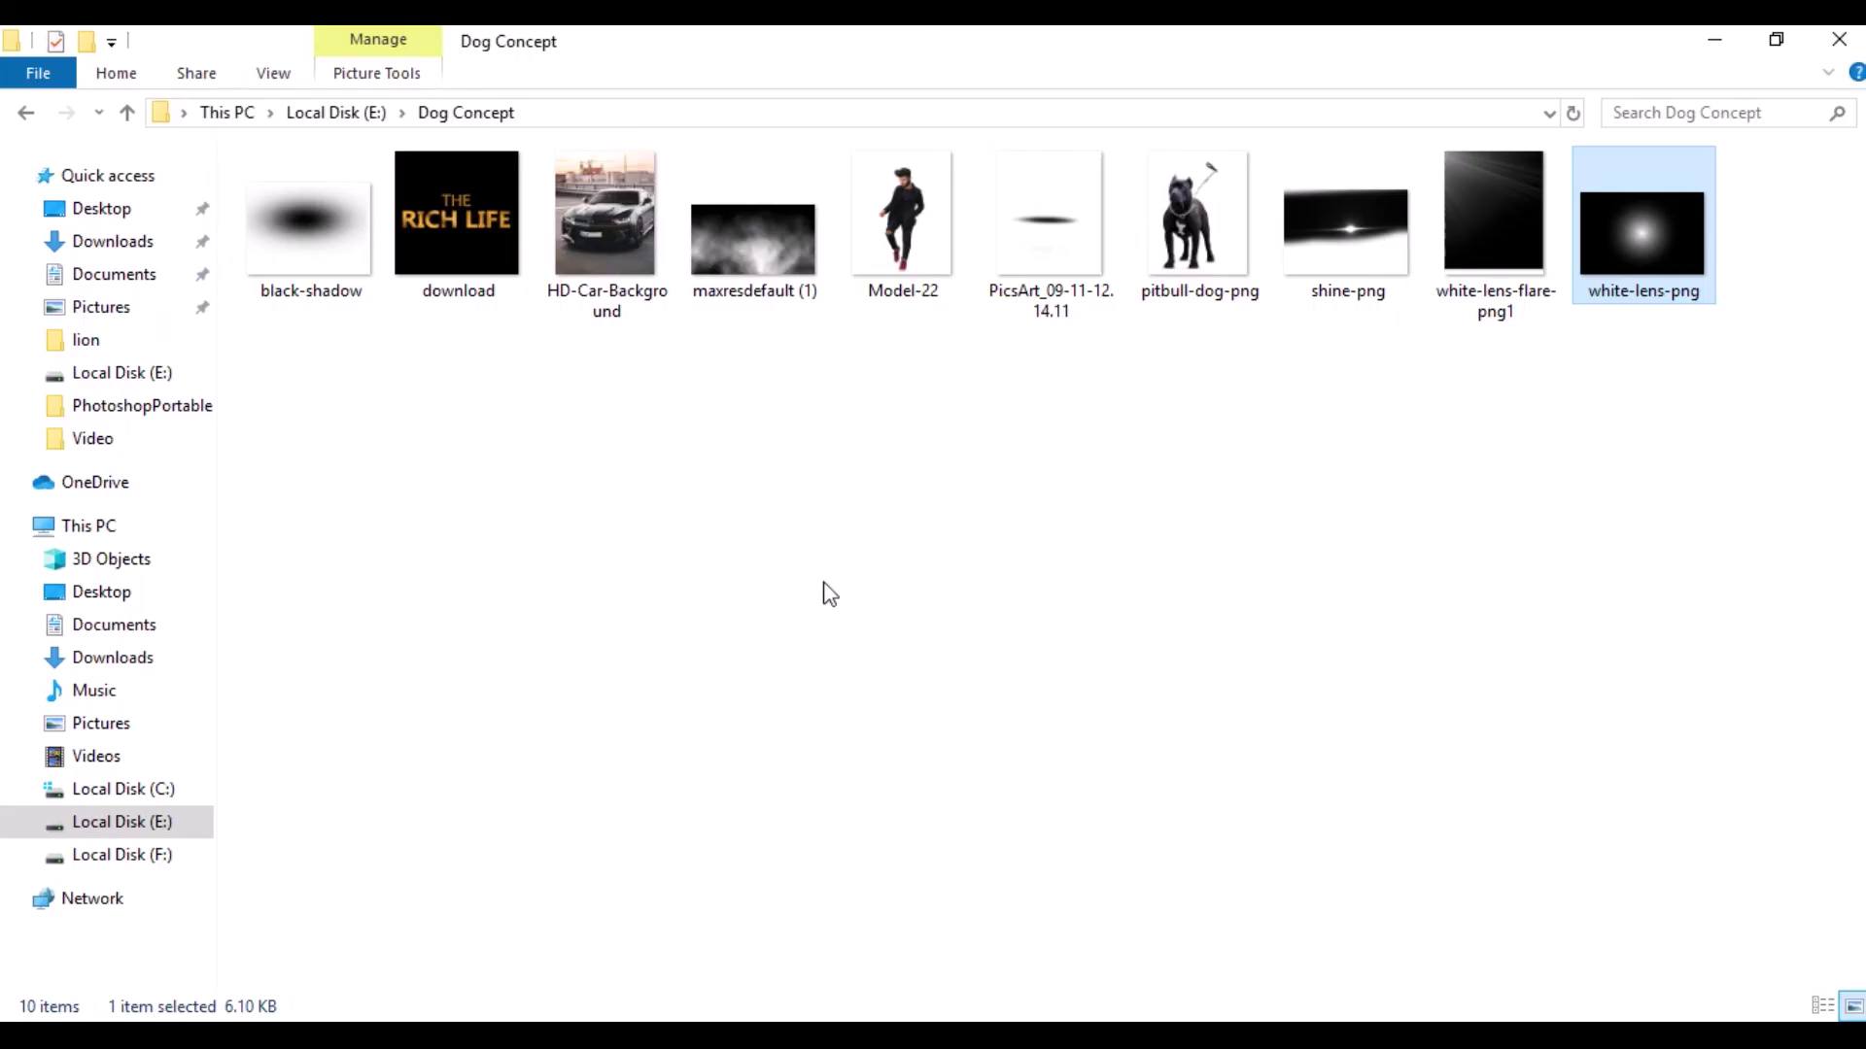
# Open the download image with the THE RICH LIFE title, convert it to RGB Color, and unlock its background layer.
pyautogui.moveTo(470, 282); pyautogui.dragTo(629, 137)
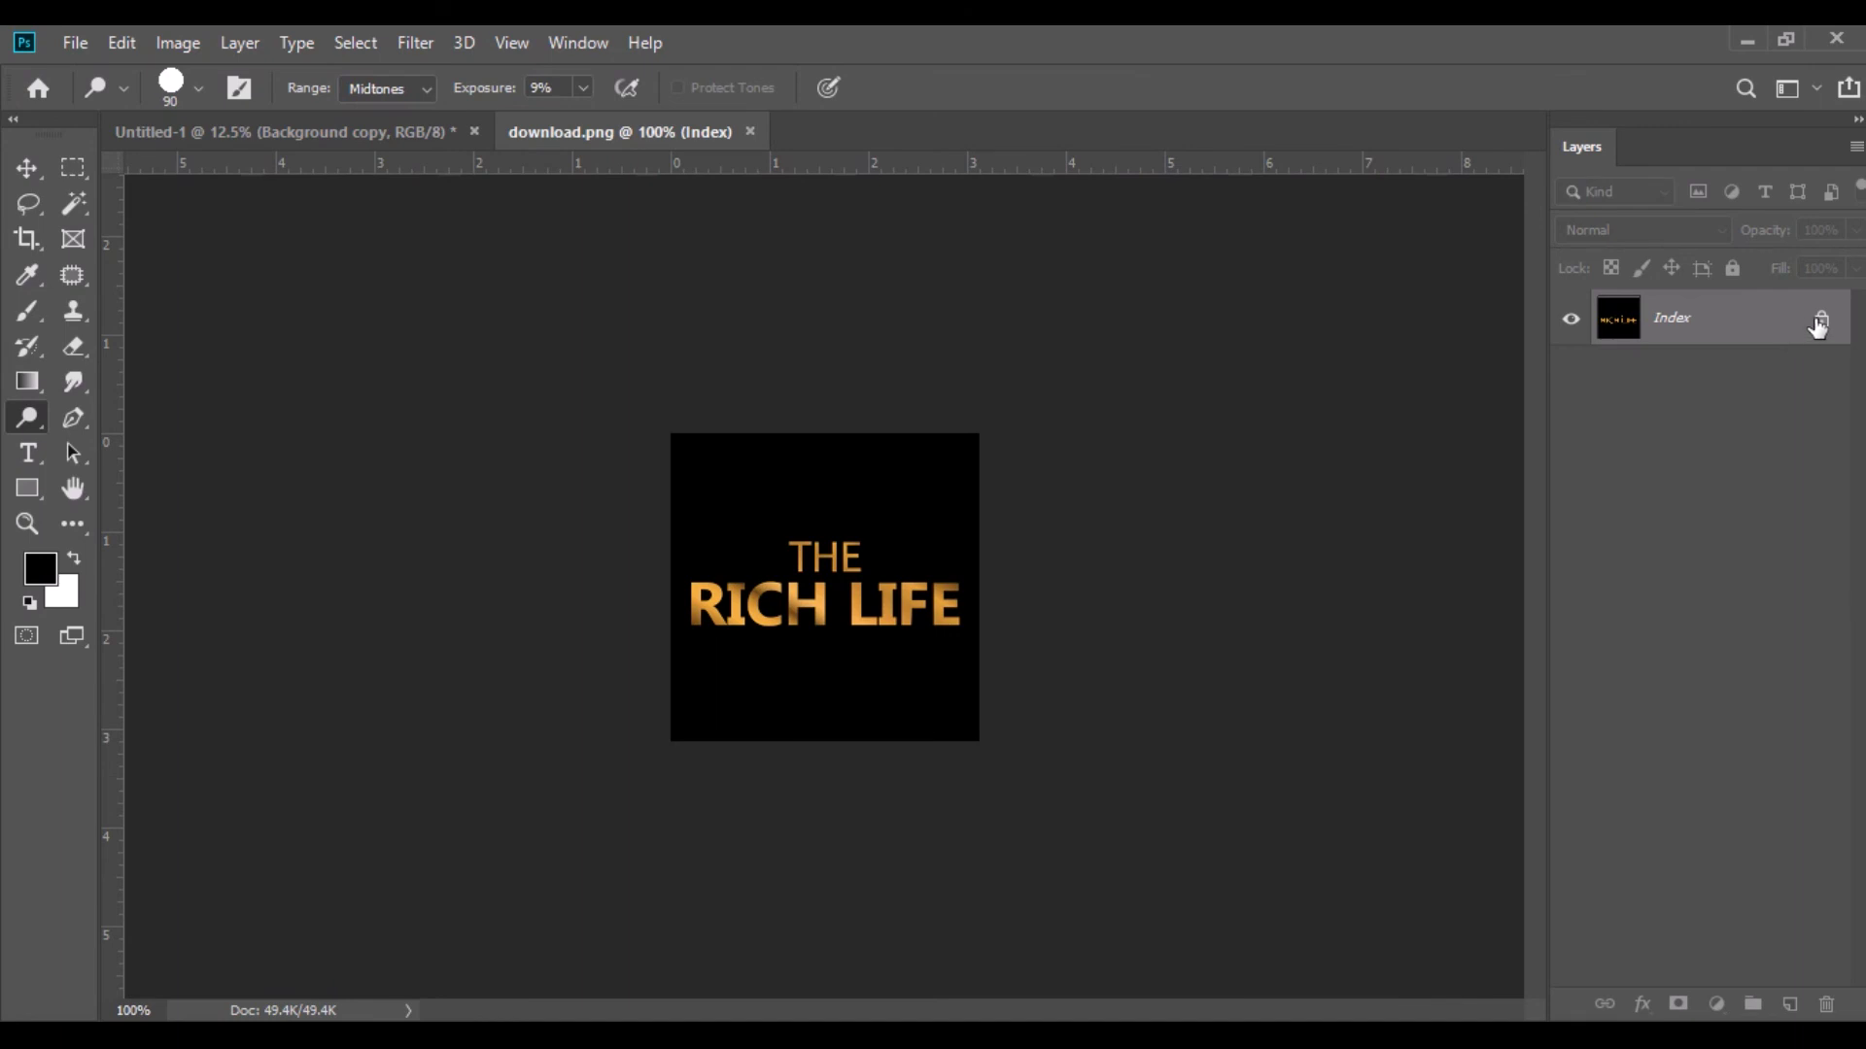
pyautogui.click(189, 45)
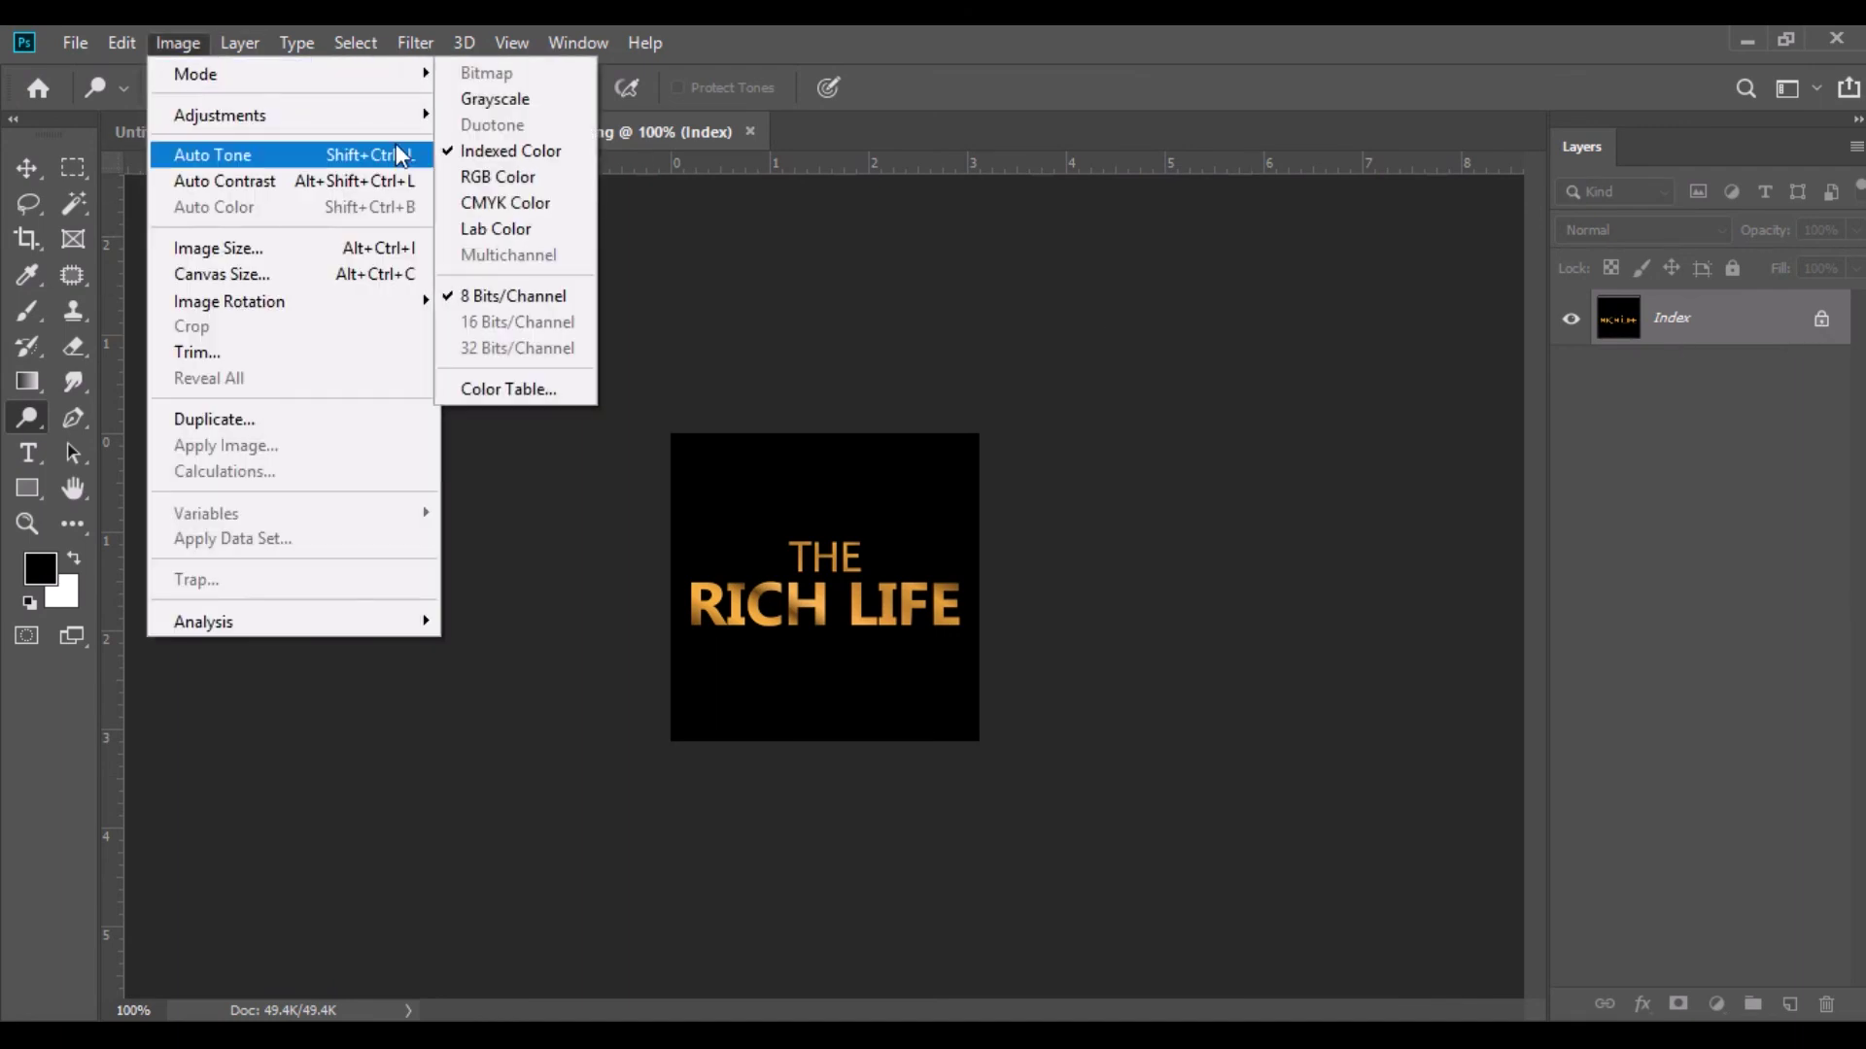
pyautogui.click(515, 177)
pyautogui.press('v')
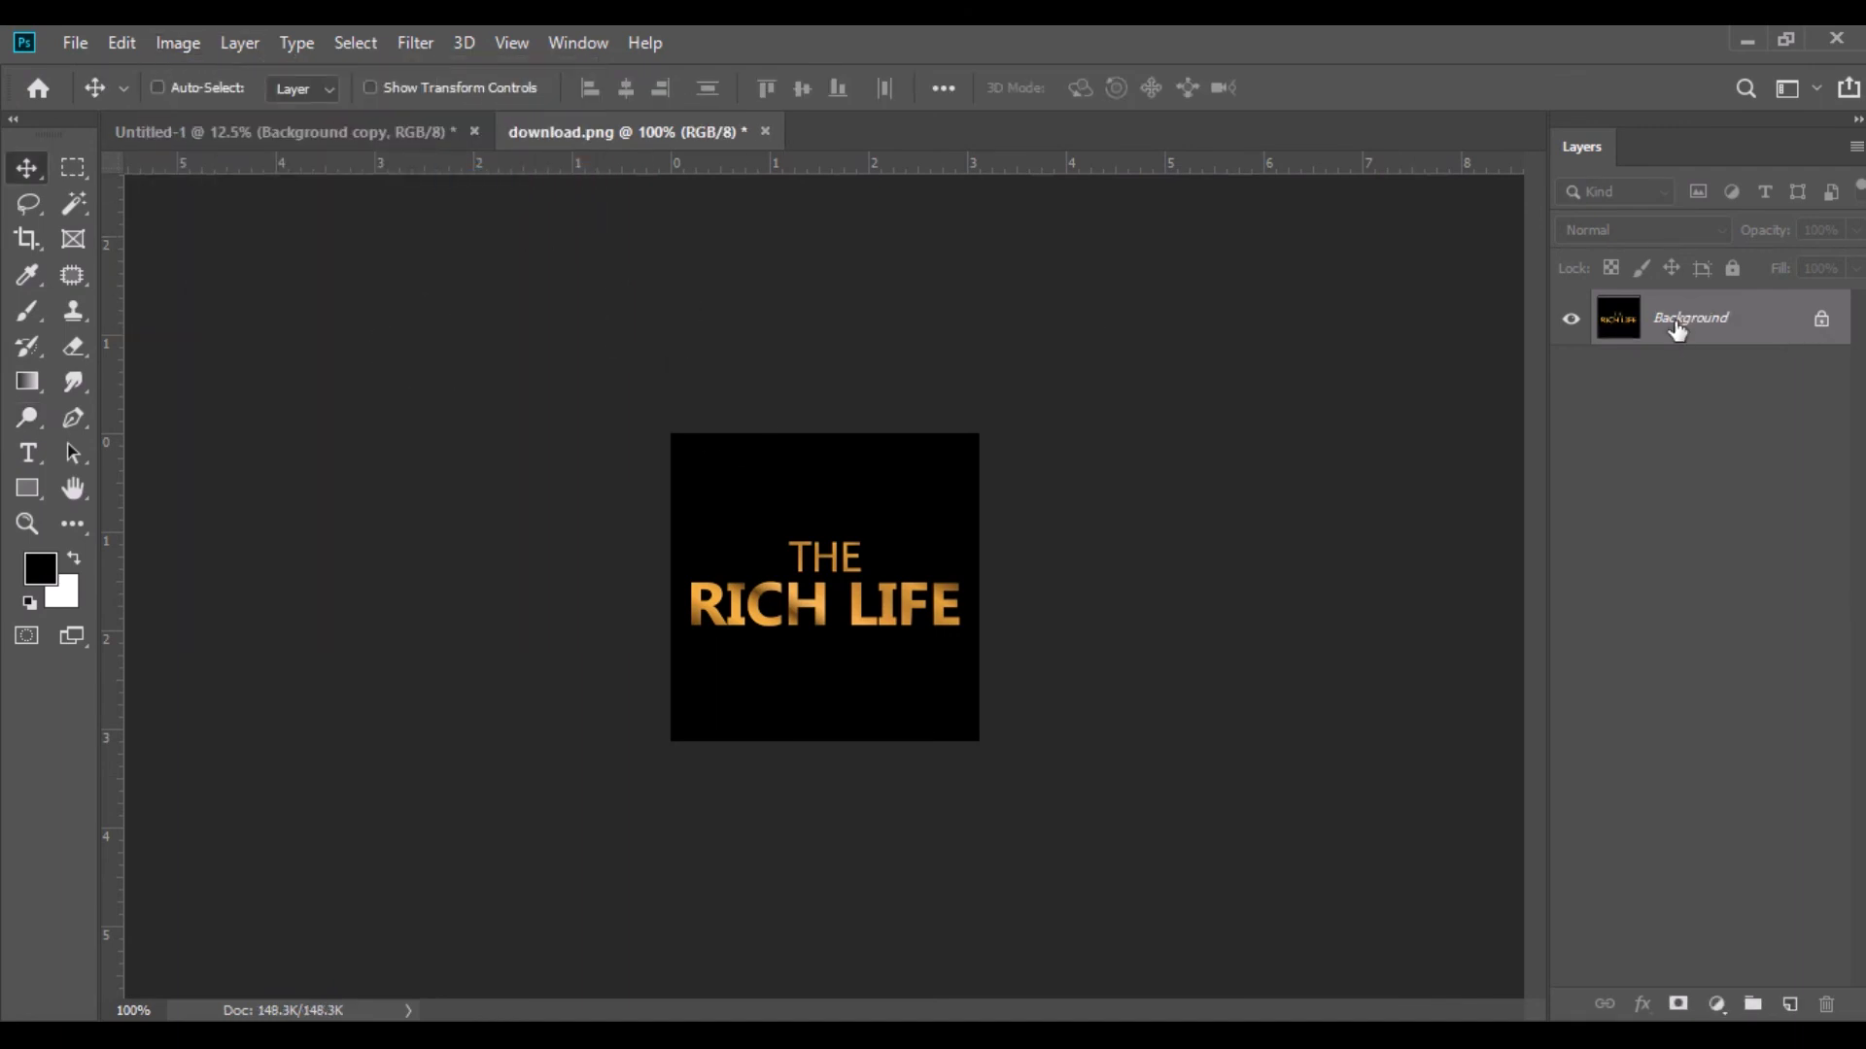
pyautogui.click(1822, 324)
# Bring the THE RICH LIFE title into the Untitled-1 composite and scale it to about 672% in the photo's lower-right corner.
pyautogui.moveTo(932, 544); pyautogui.dragTo(989, 748)
pyautogui.click(121, 43)
pyautogui.click(299, 629)
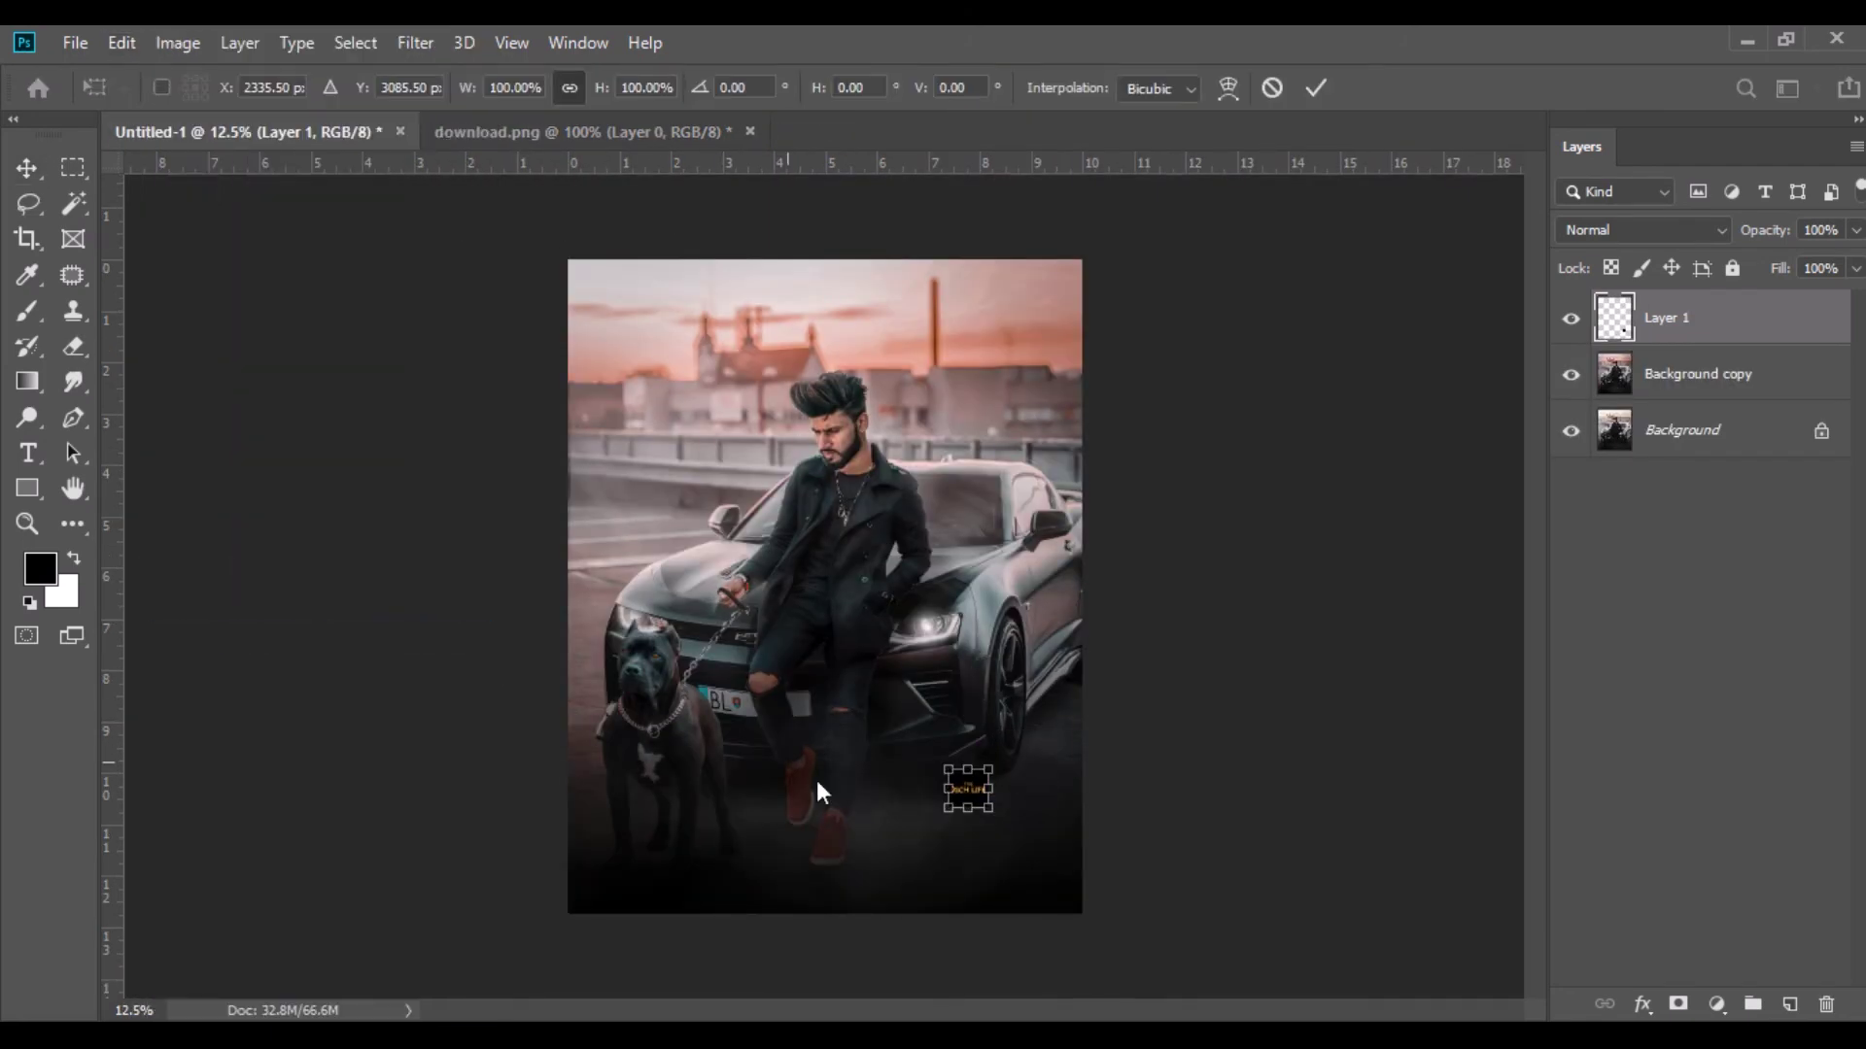
pyautogui.moveTo(987, 817); pyautogui.dragTo(1105, 953)
pyautogui.moveTo(1030, 874); pyautogui.dragTo(1009, 872)
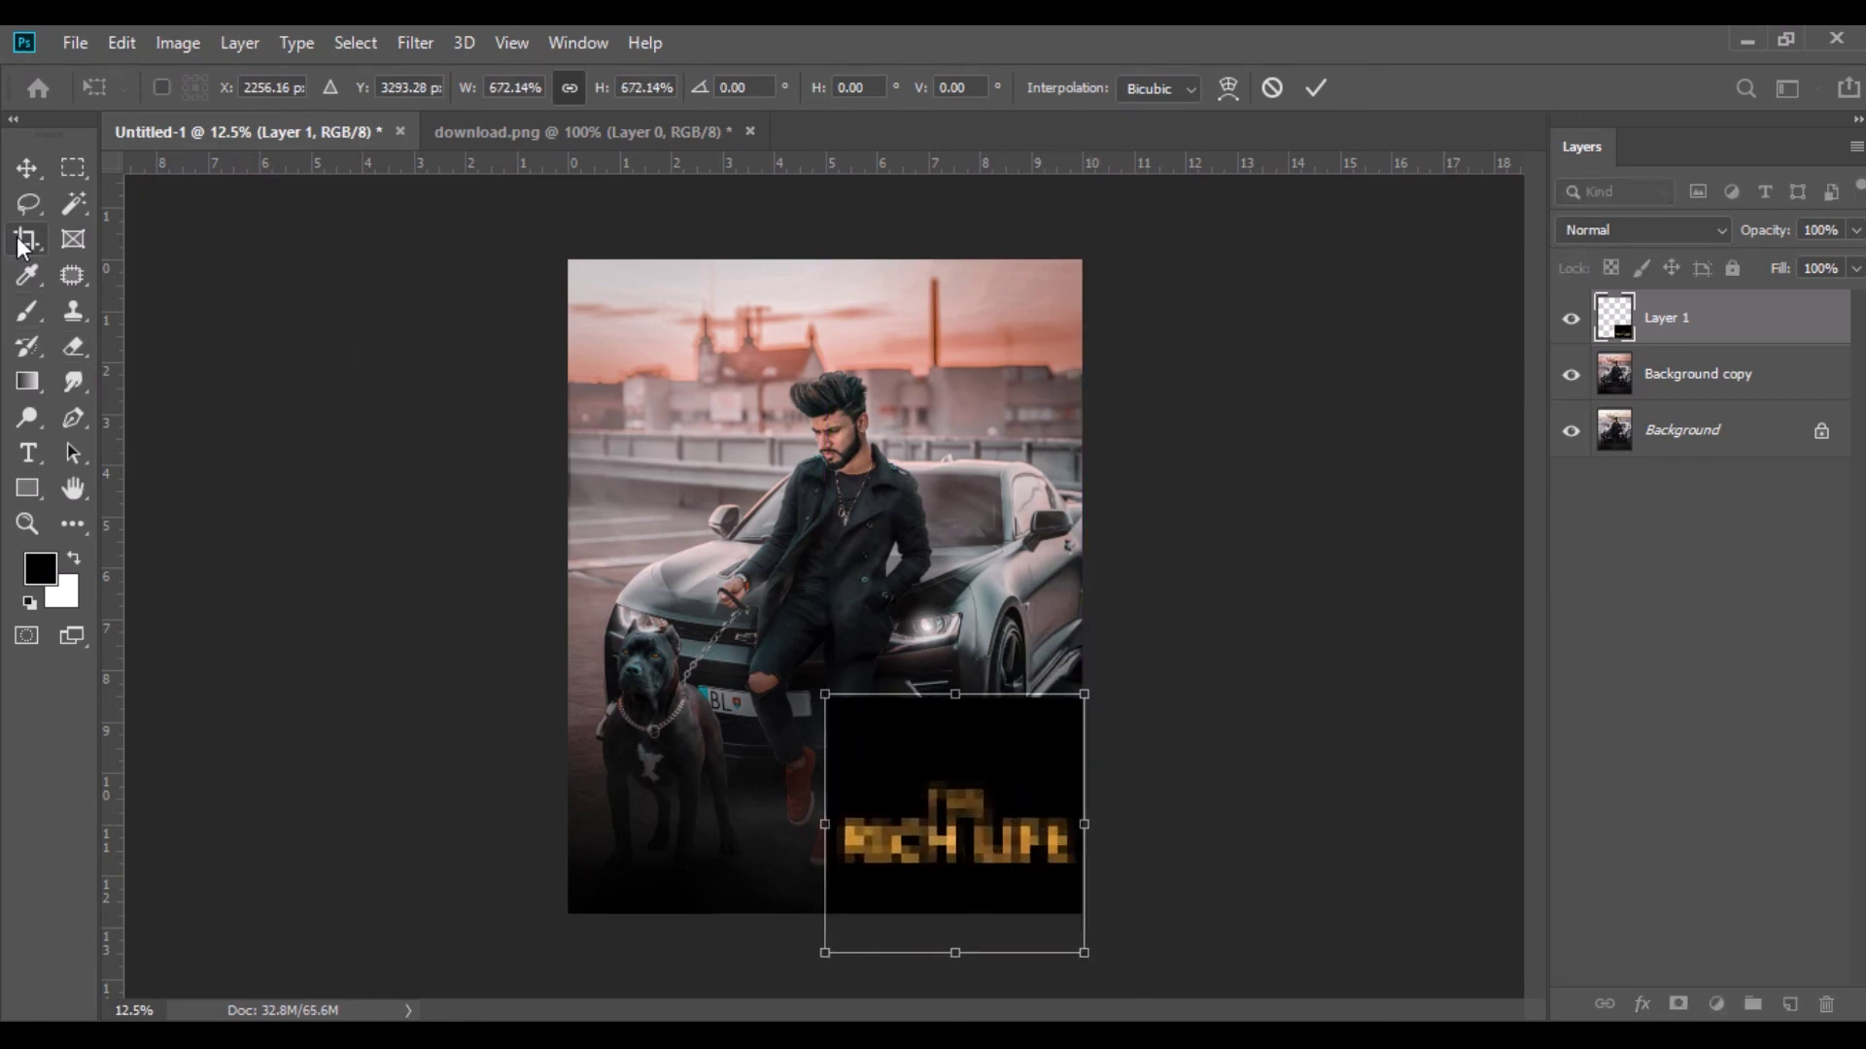
pyautogui.click(26, 168)
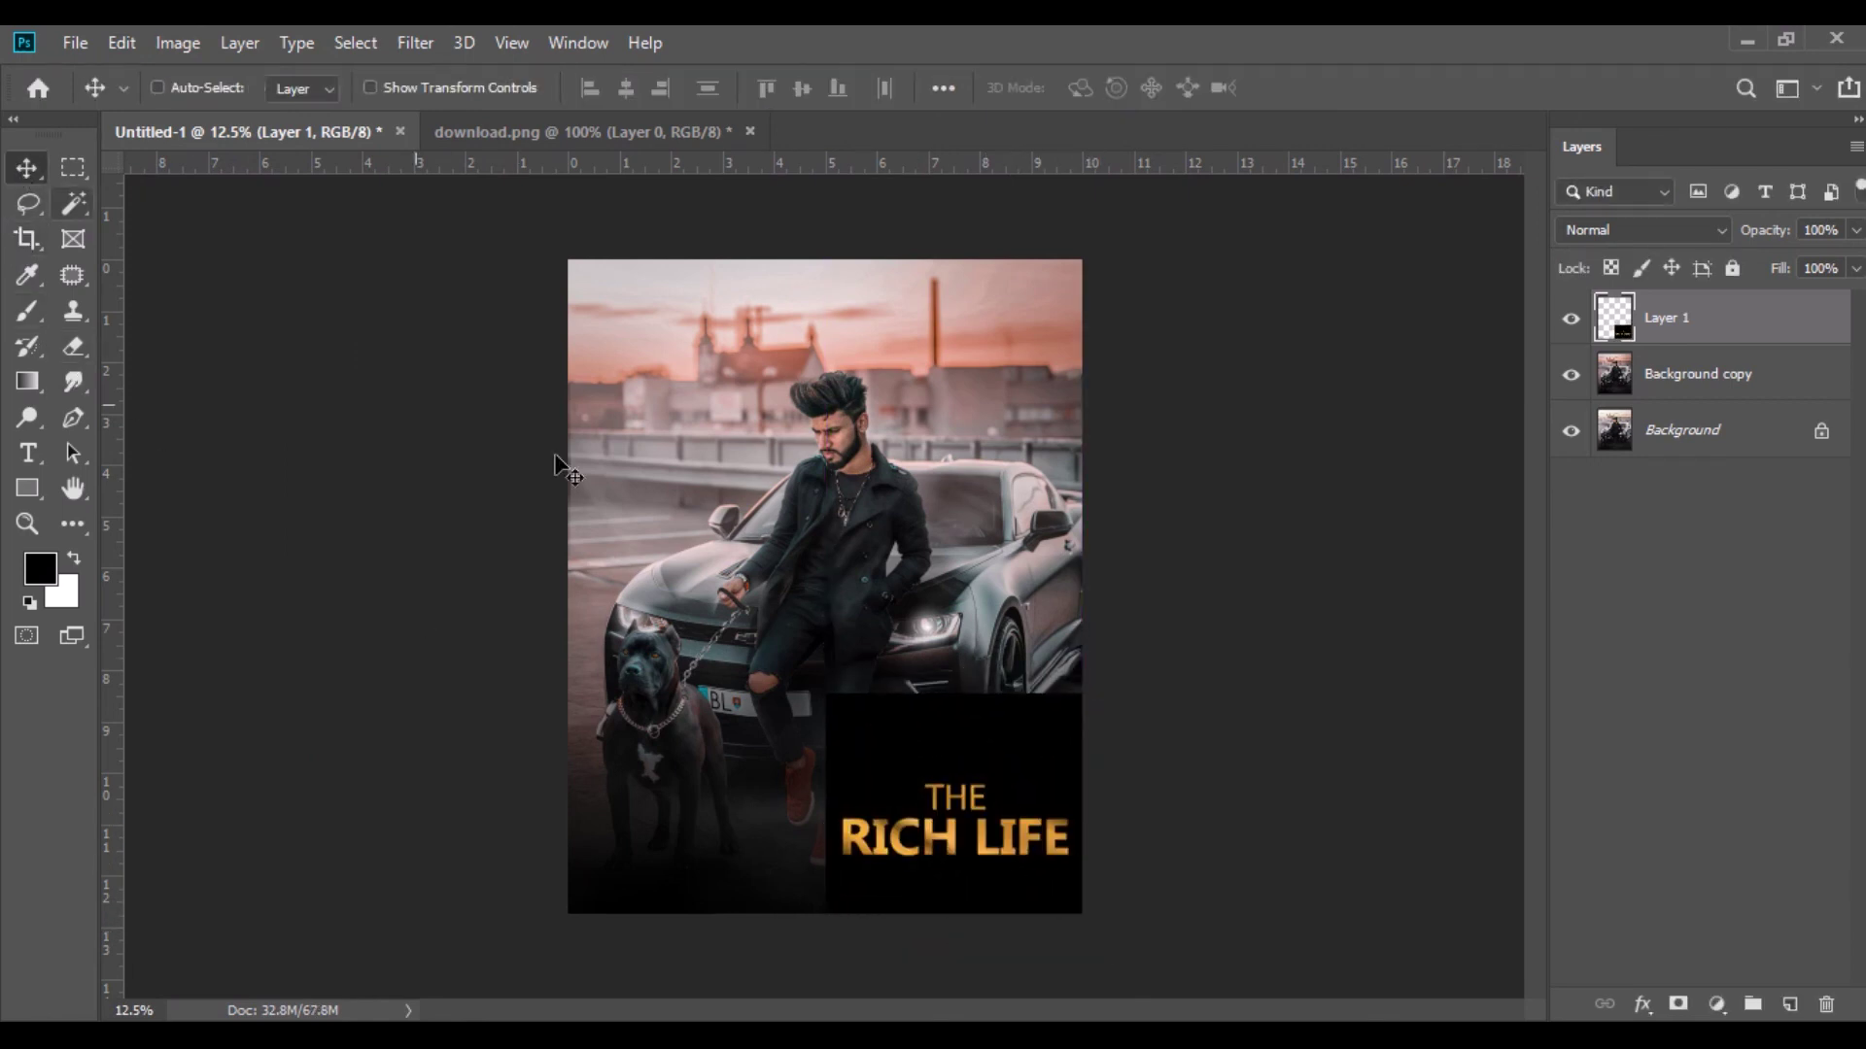
# Blend away the black behind the title with a layer blending mode, fine-tune its position, and merge all visible layers.
pyautogui.click(1615, 233)
pyautogui.click(1616, 455)
pyautogui.moveTo(948, 826); pyautogui.dragTo(940, 841)
pyautogui.rightClick(1667, 329)
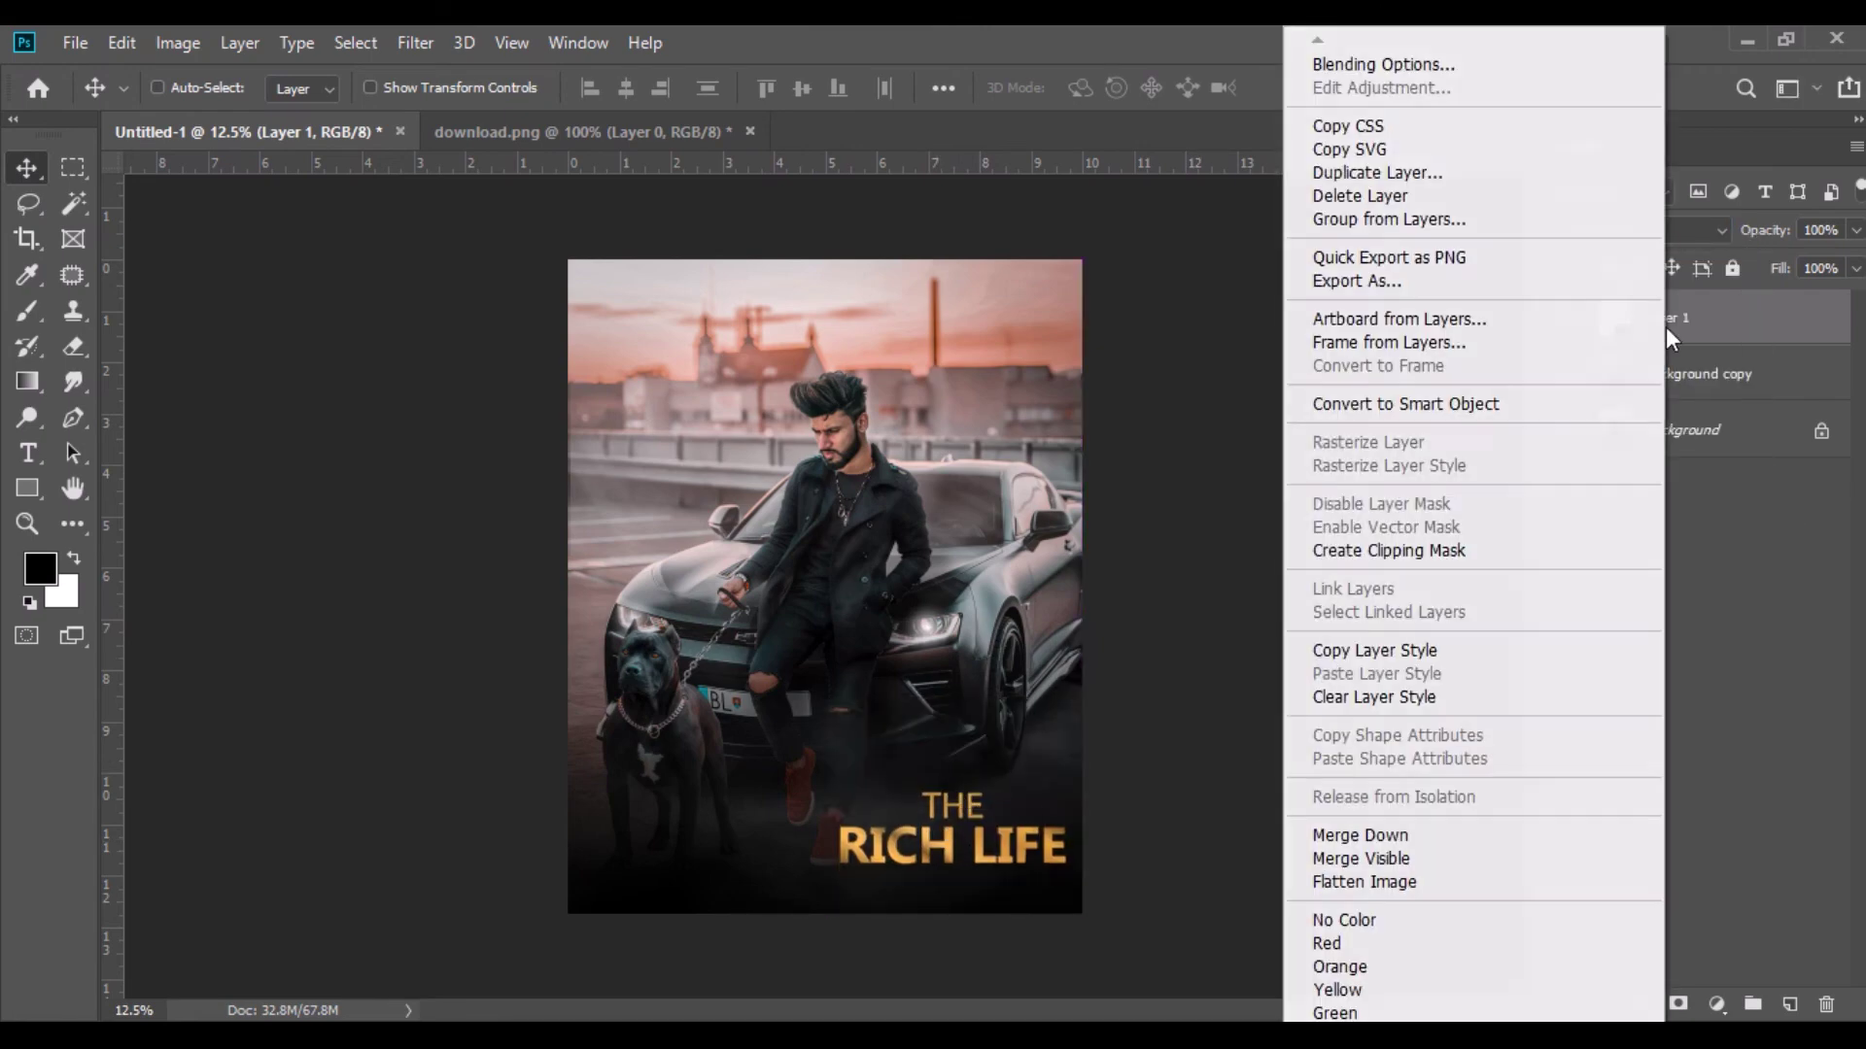
pyautogui.click(1402, 859)
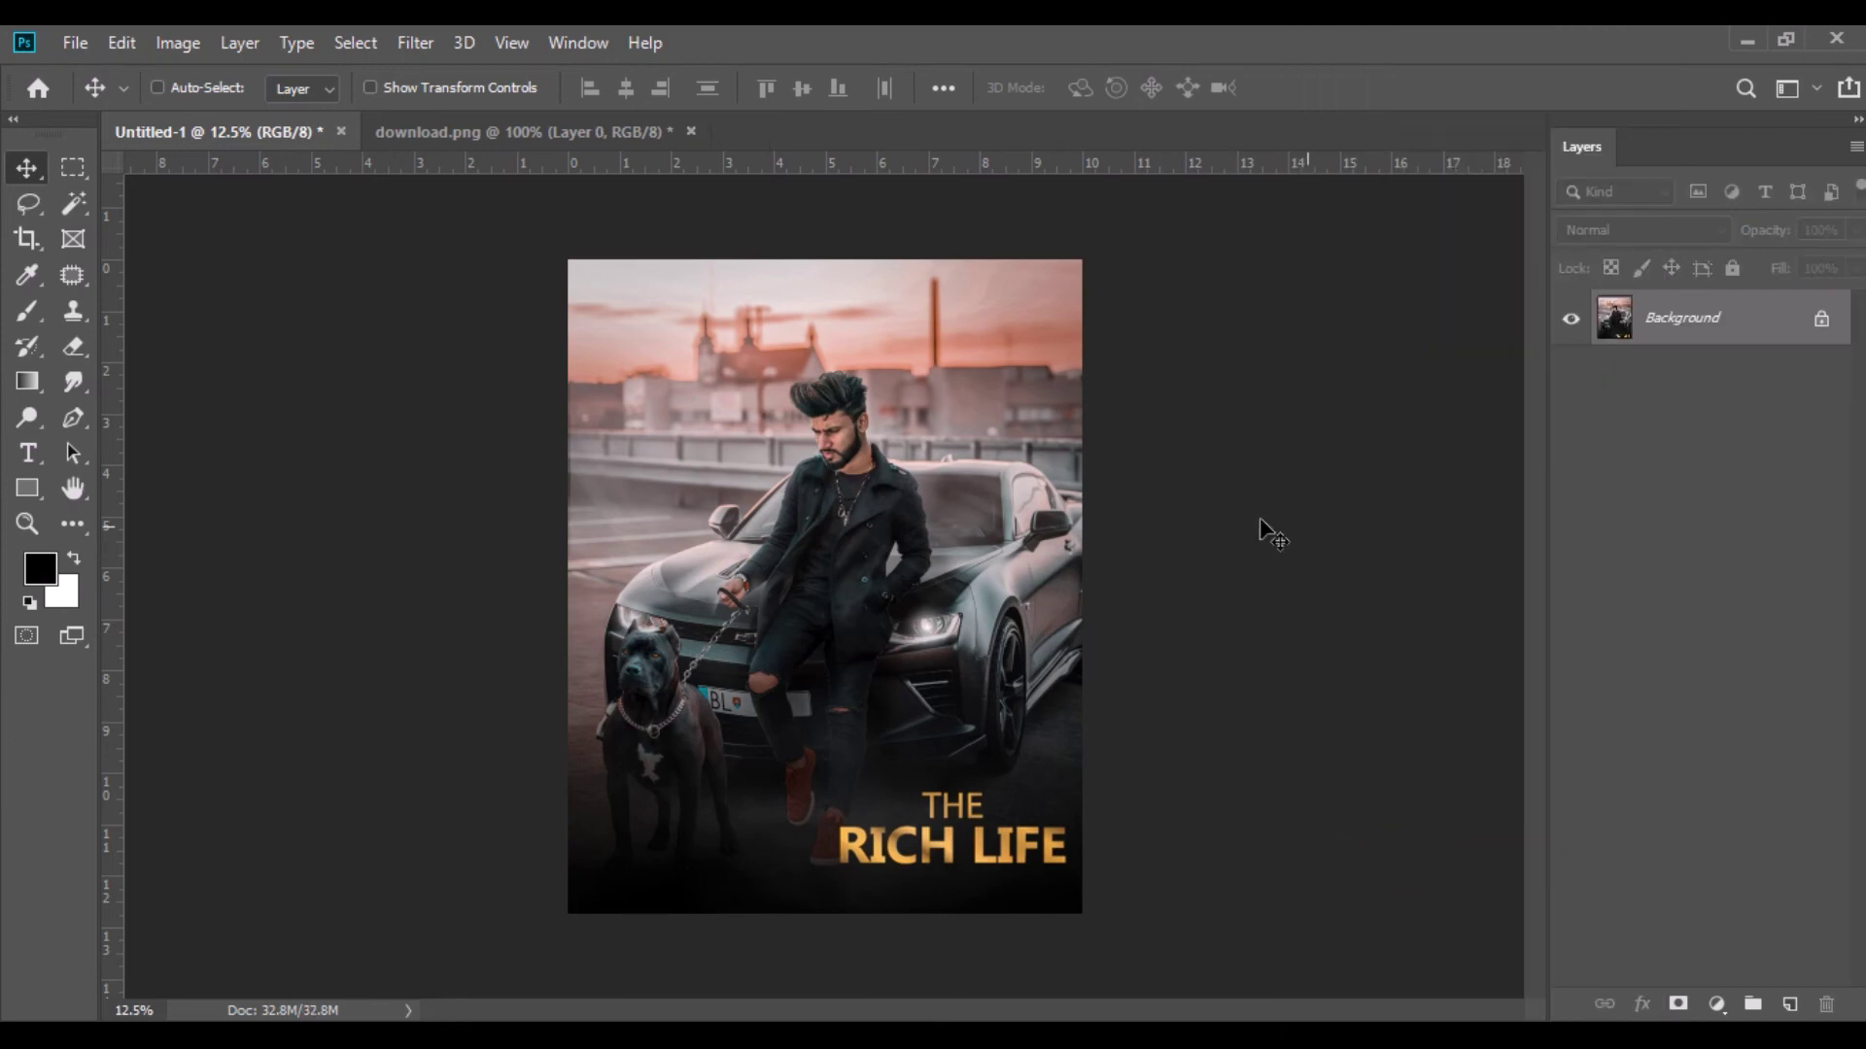